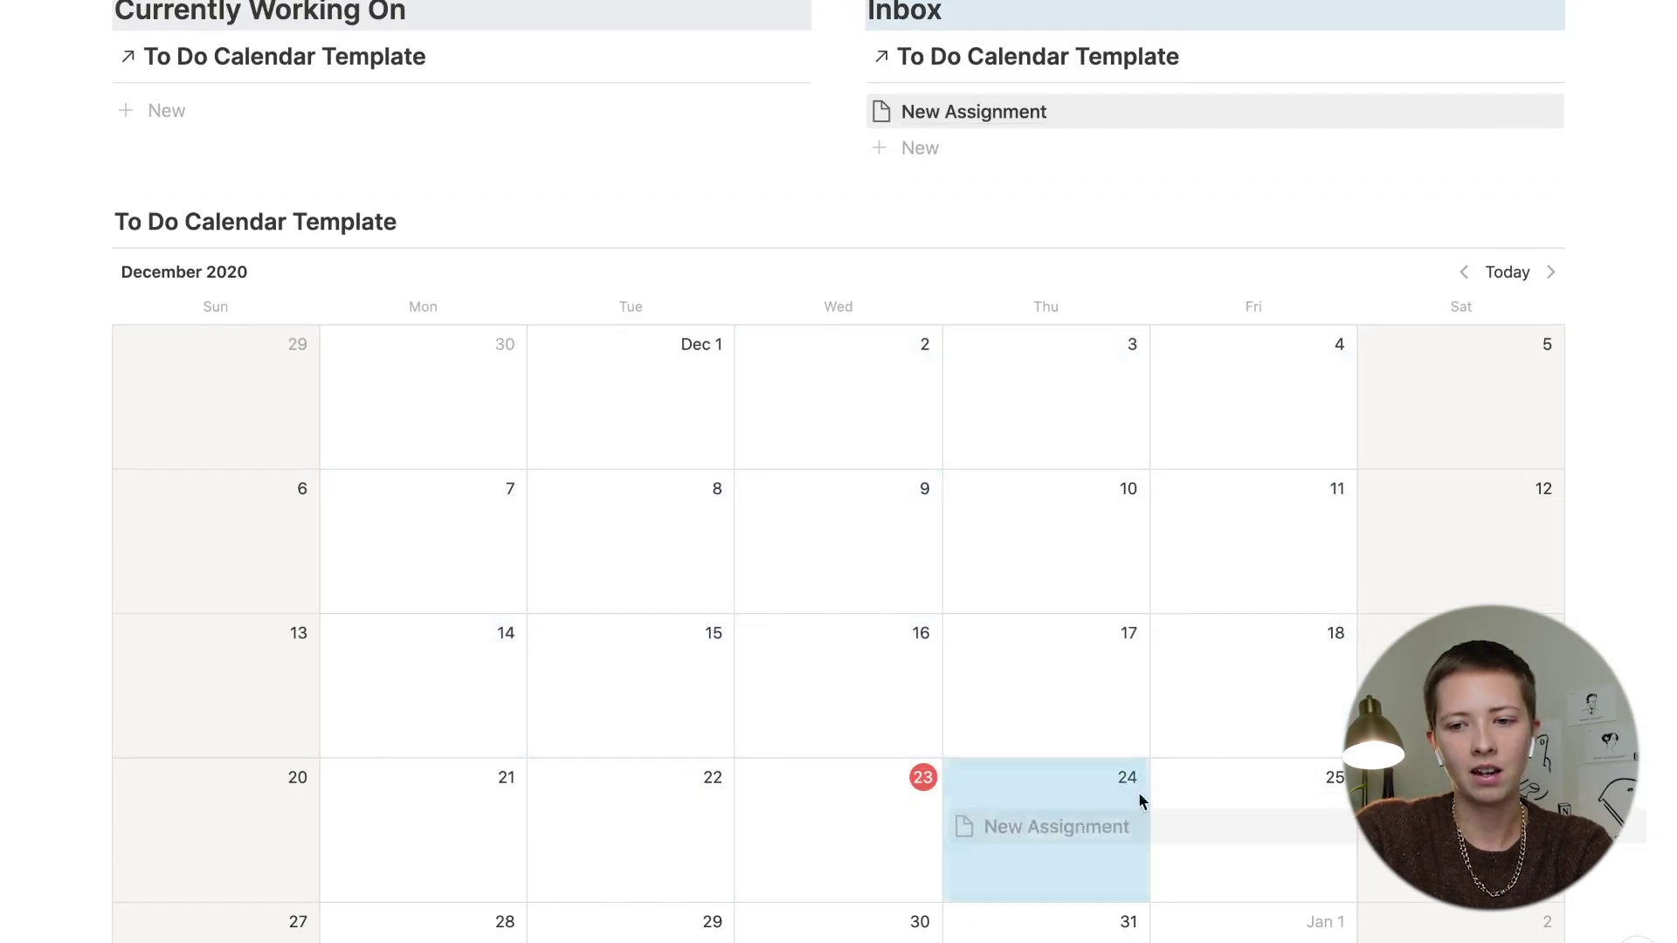
Step: Open the New Assignment card on December 25, review its properties, and close it
scroll(1267, 789, "down", 1)
scroll(1267, 791, "down", 2)
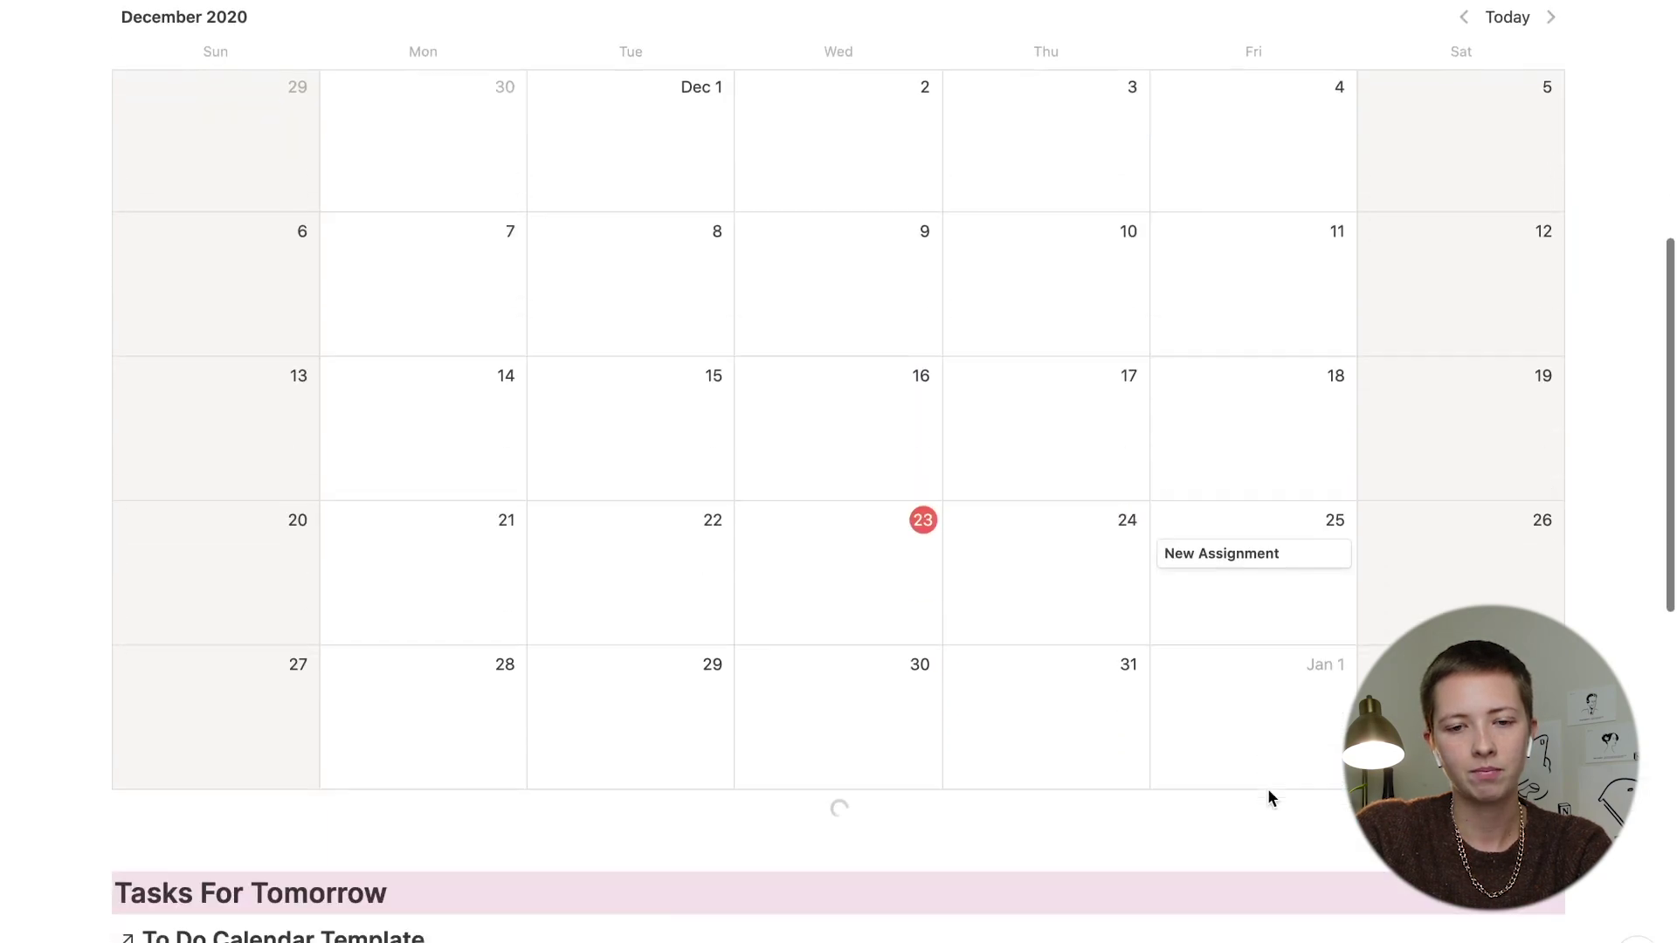
left_click(1253, 551)
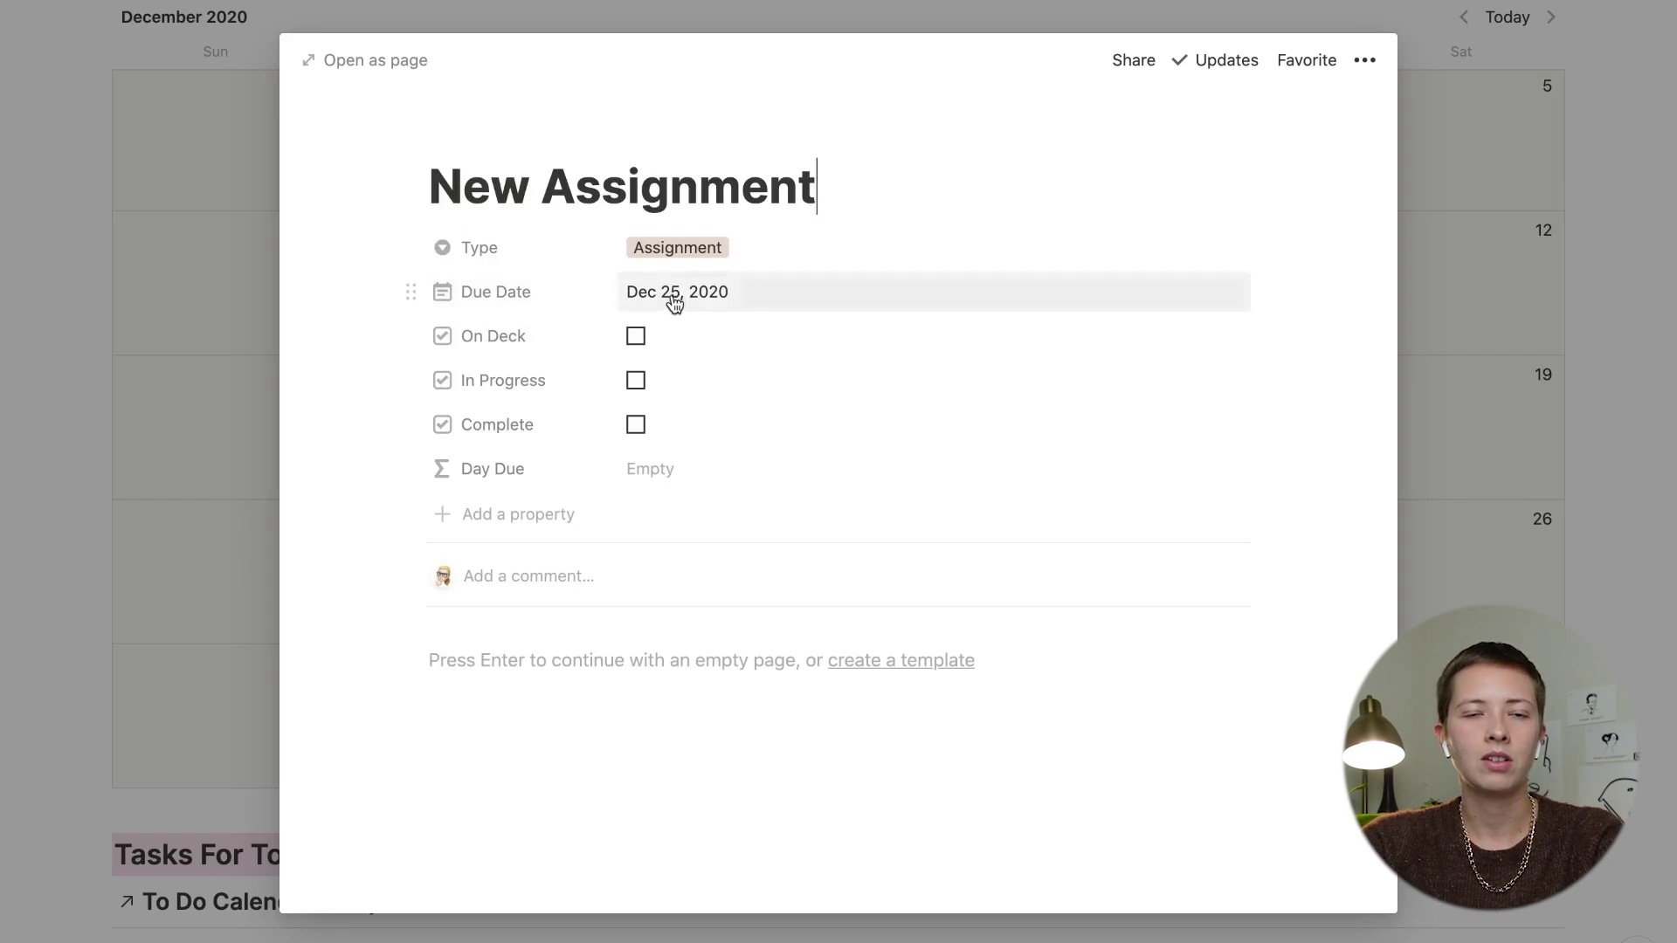
key("Escape")
Step: Move New Assignment from the calendar back to the Inbox list, then open its page and close it
left_click_drag(1222, 808, 1080, 116)
left_click(995, 147)
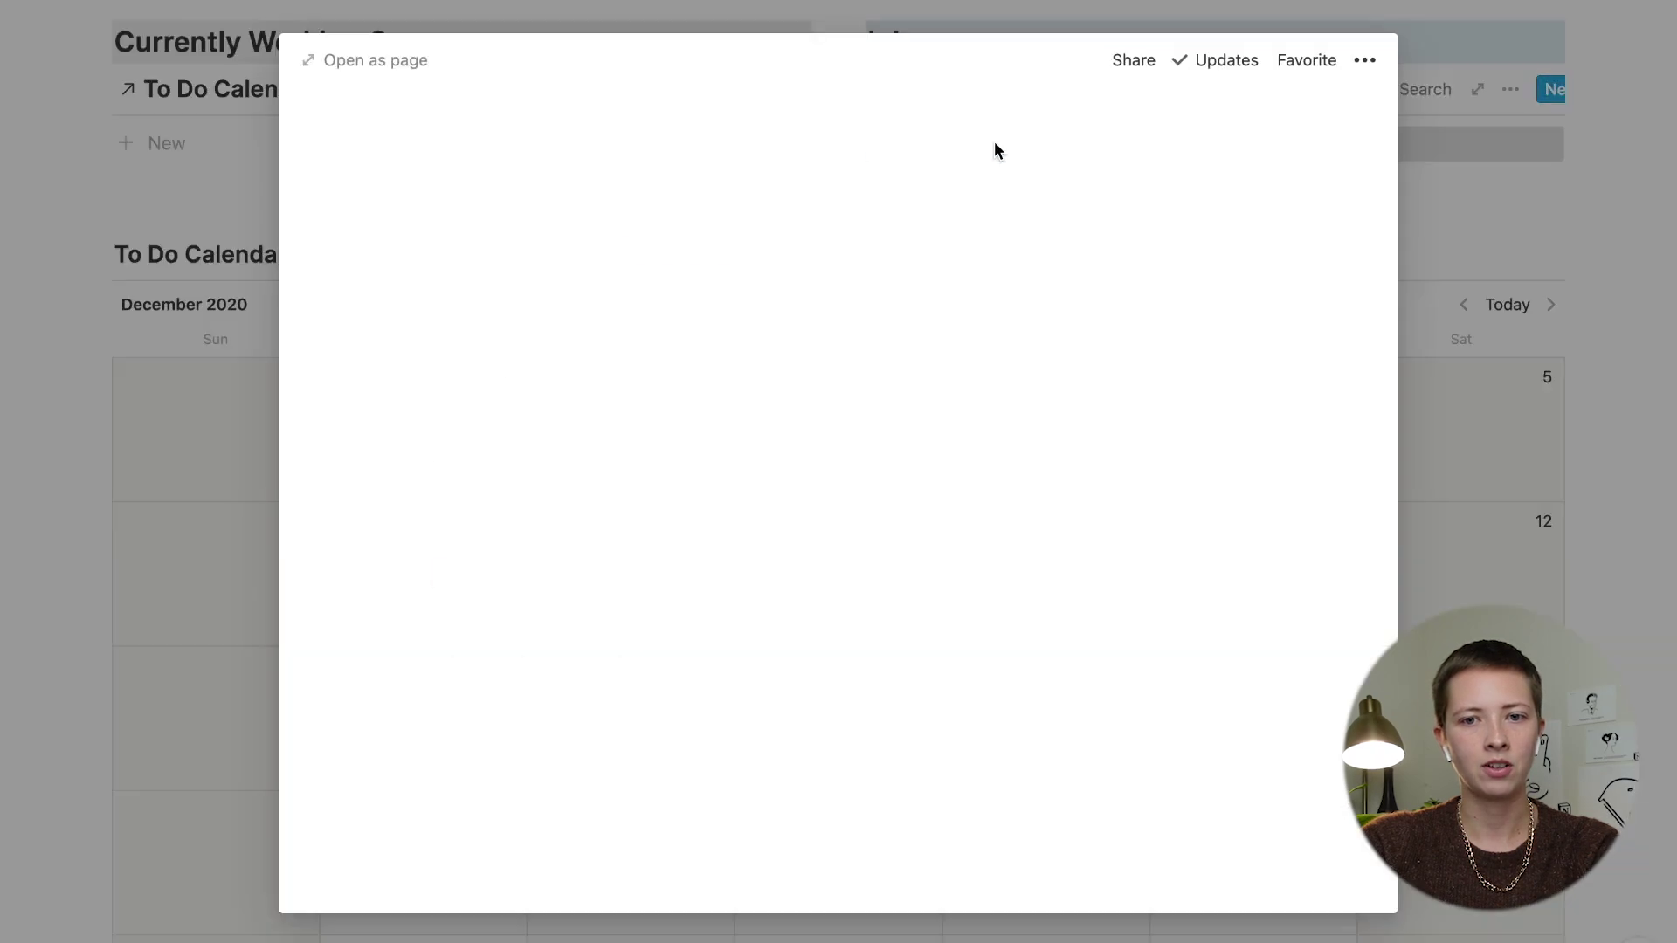
left_click(188, 356)
scroll(189, 357, "up", 1)
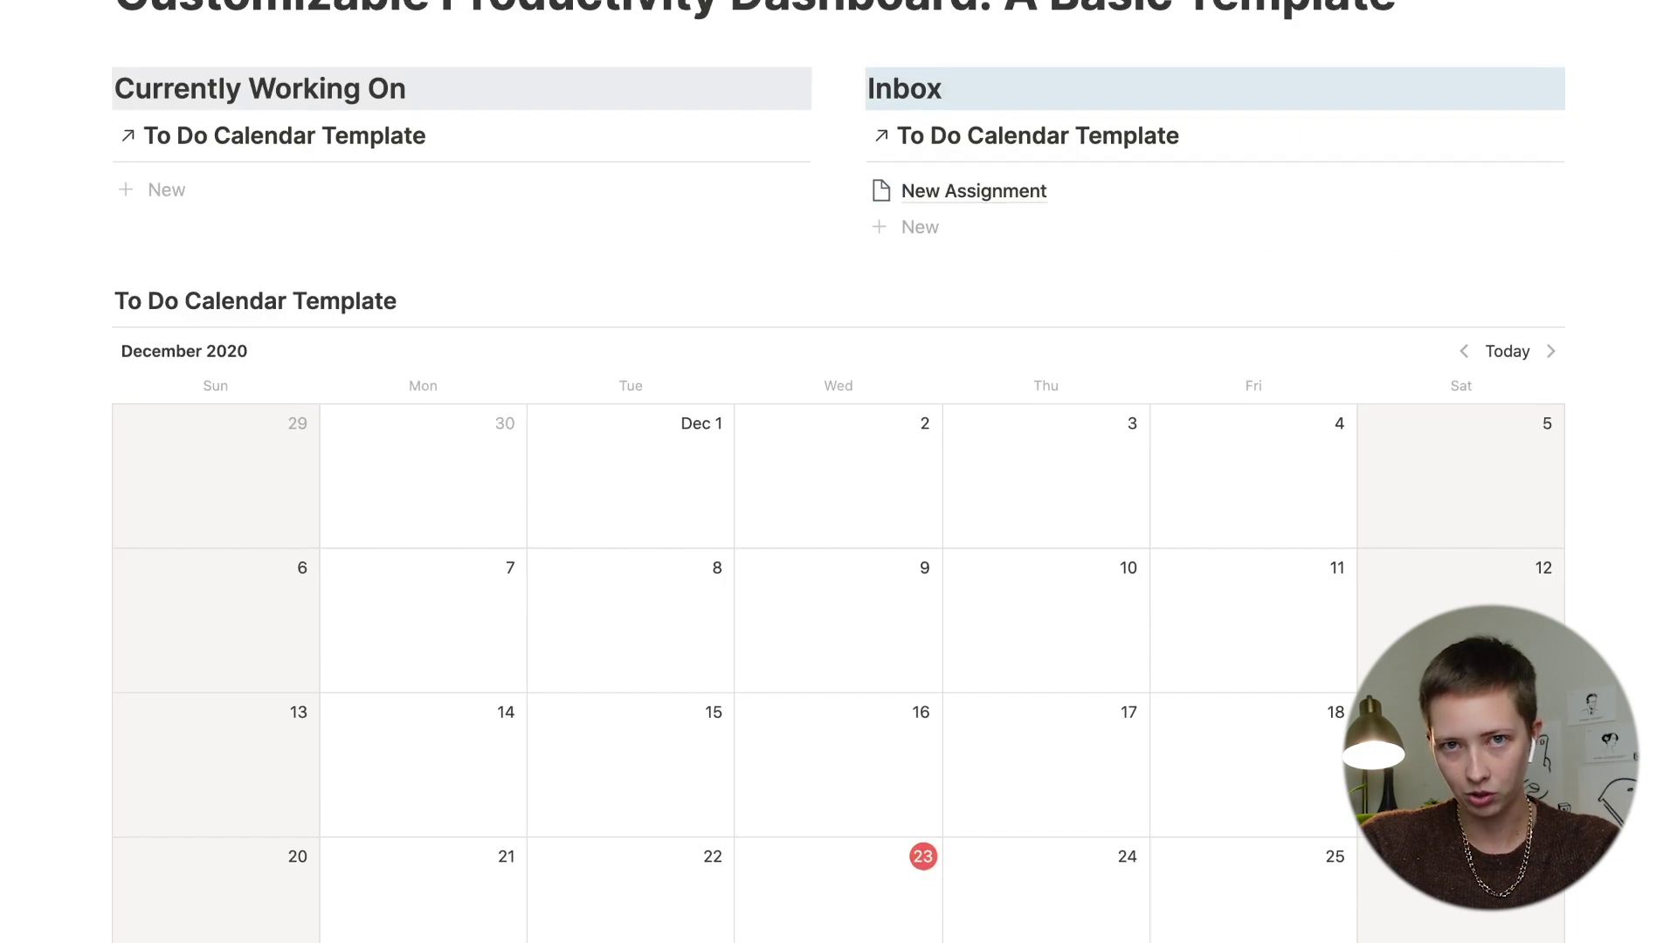
scroll(1098, 400, "down", 1)
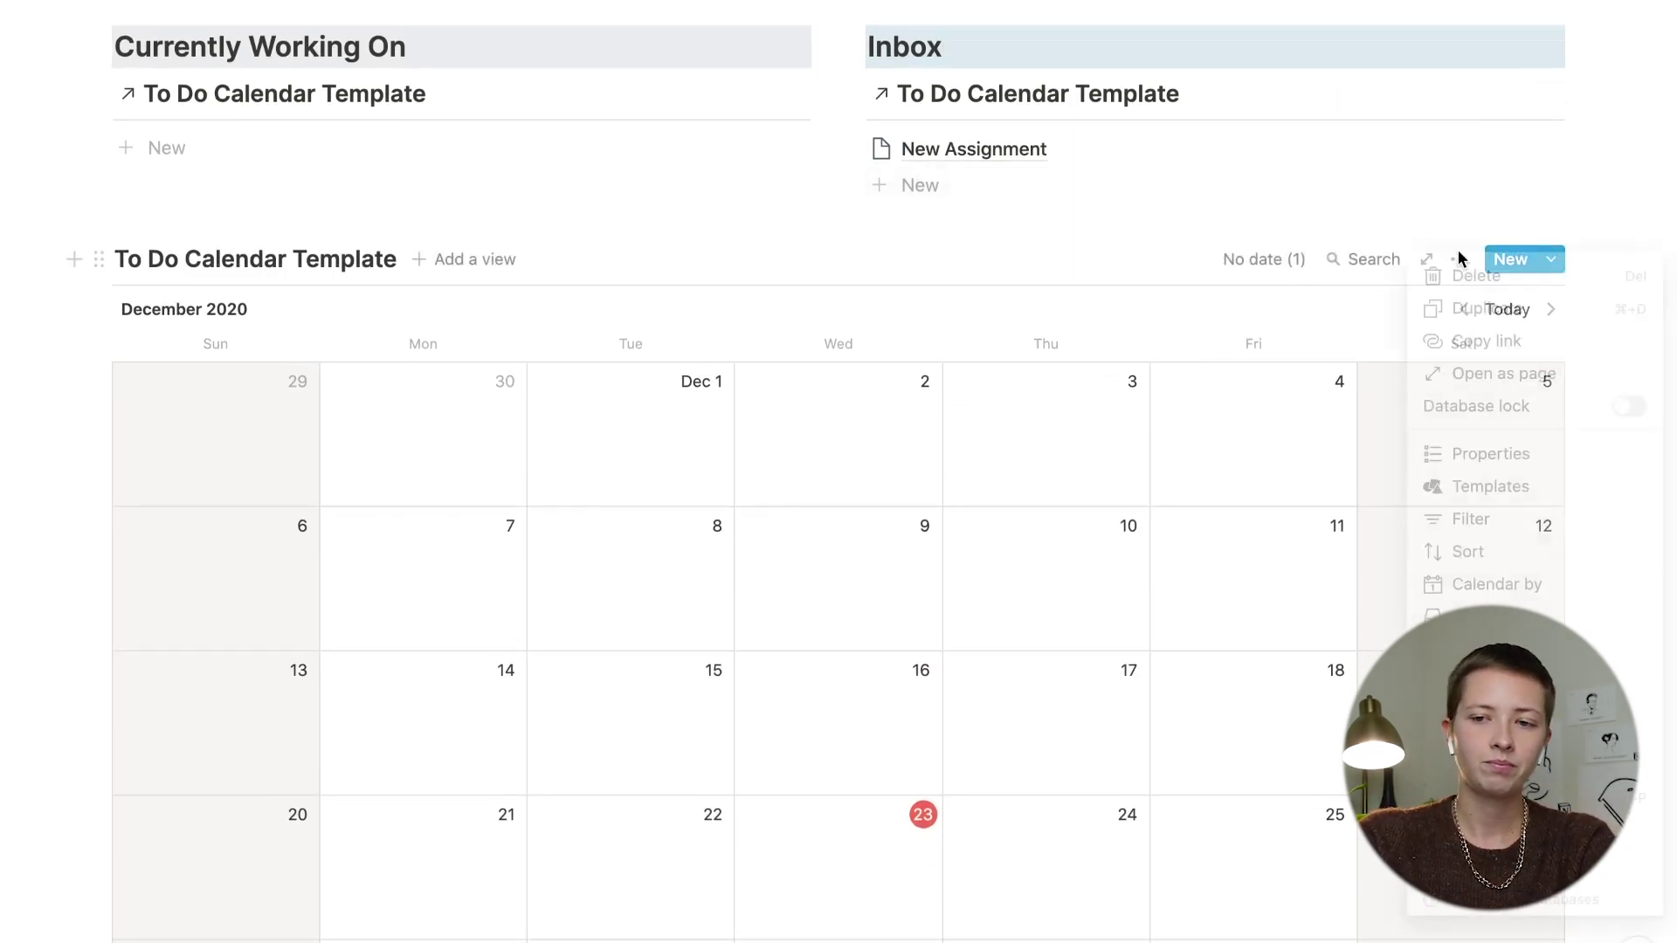
left_click(1471, 519)
left_click(1053, 471)
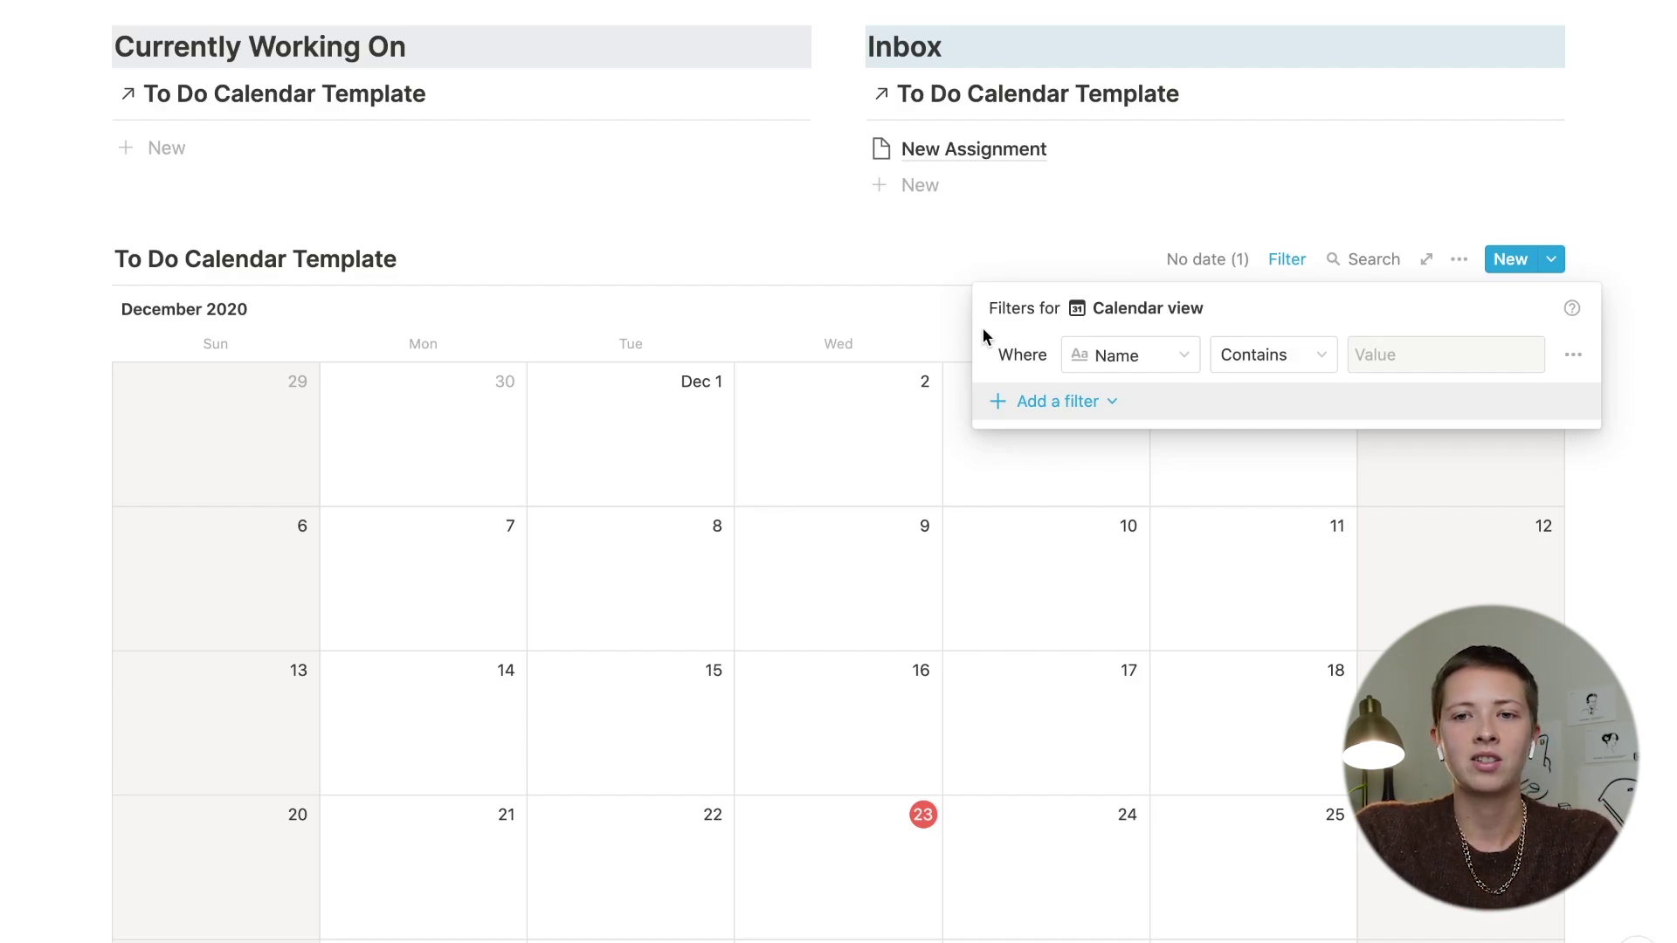
left_click(1122, 354)
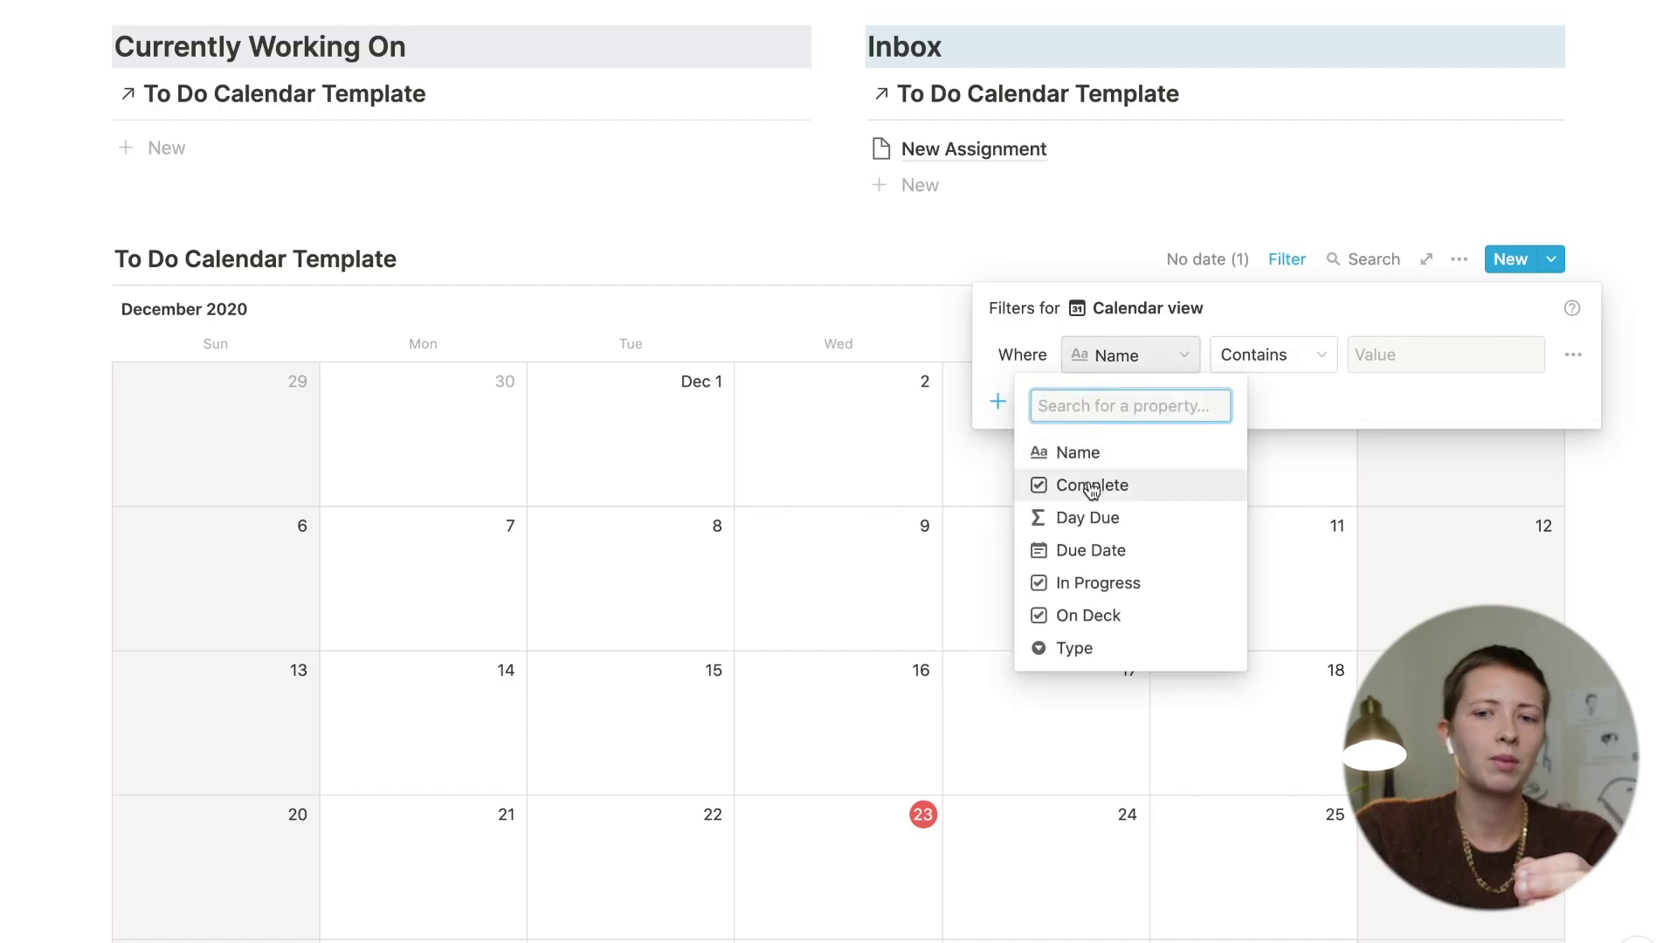
left_click(1083, 626)
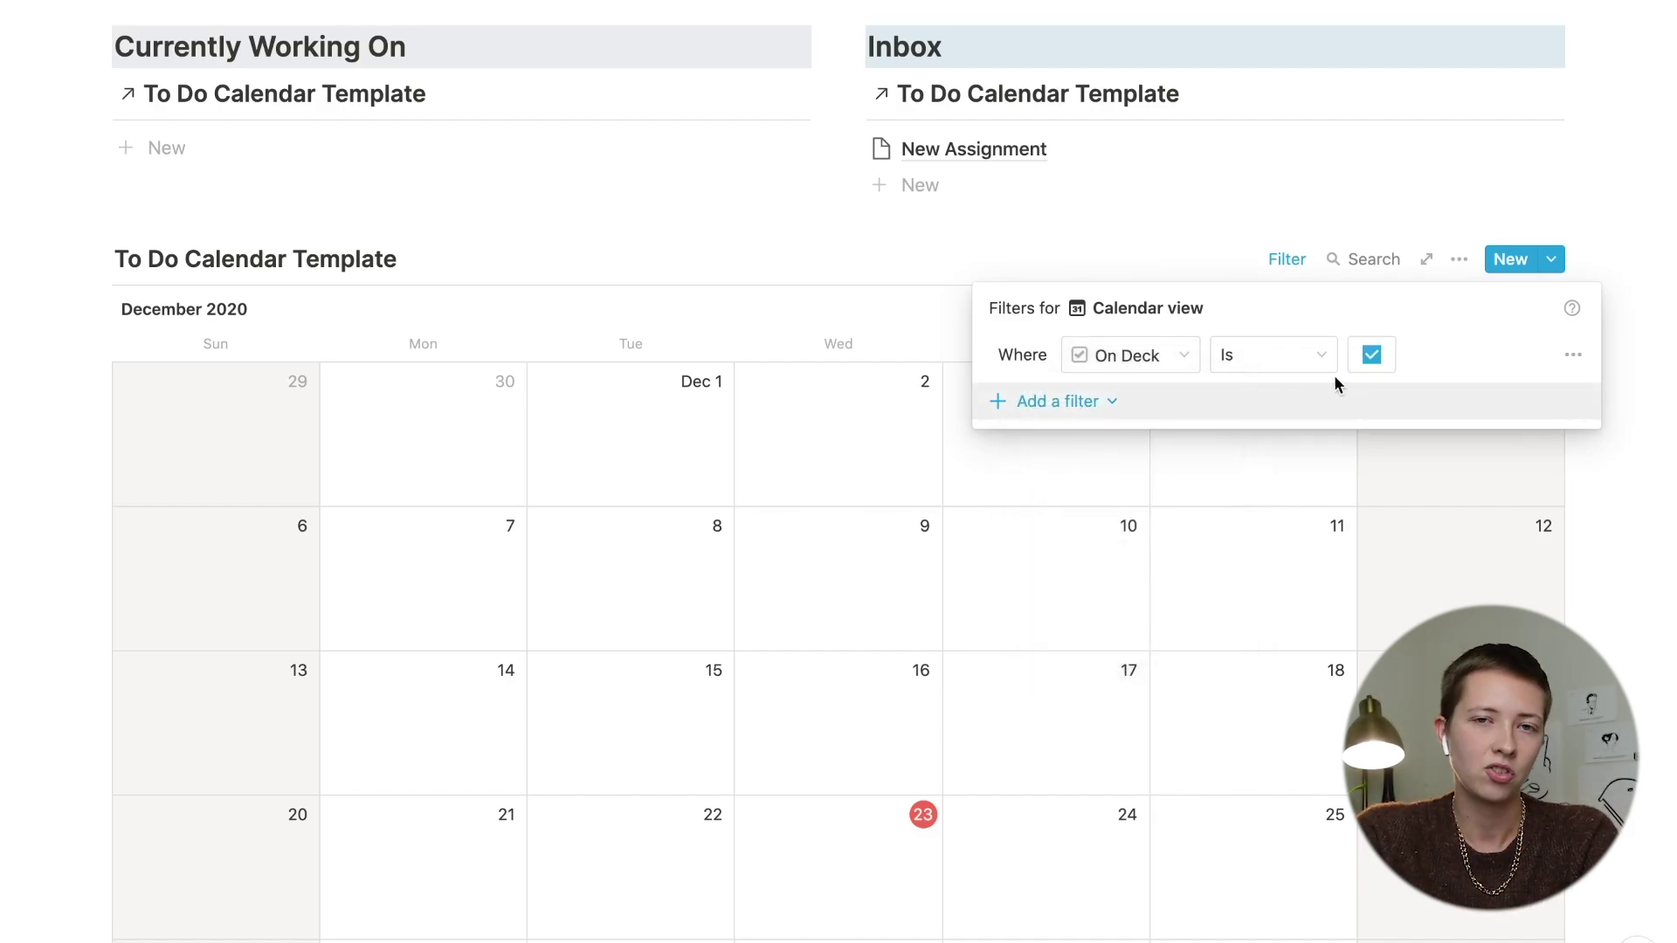
Step: Add a second calendar filter rule, joined with And, requiring Complete to be unchecked
left_click(1061, 400)
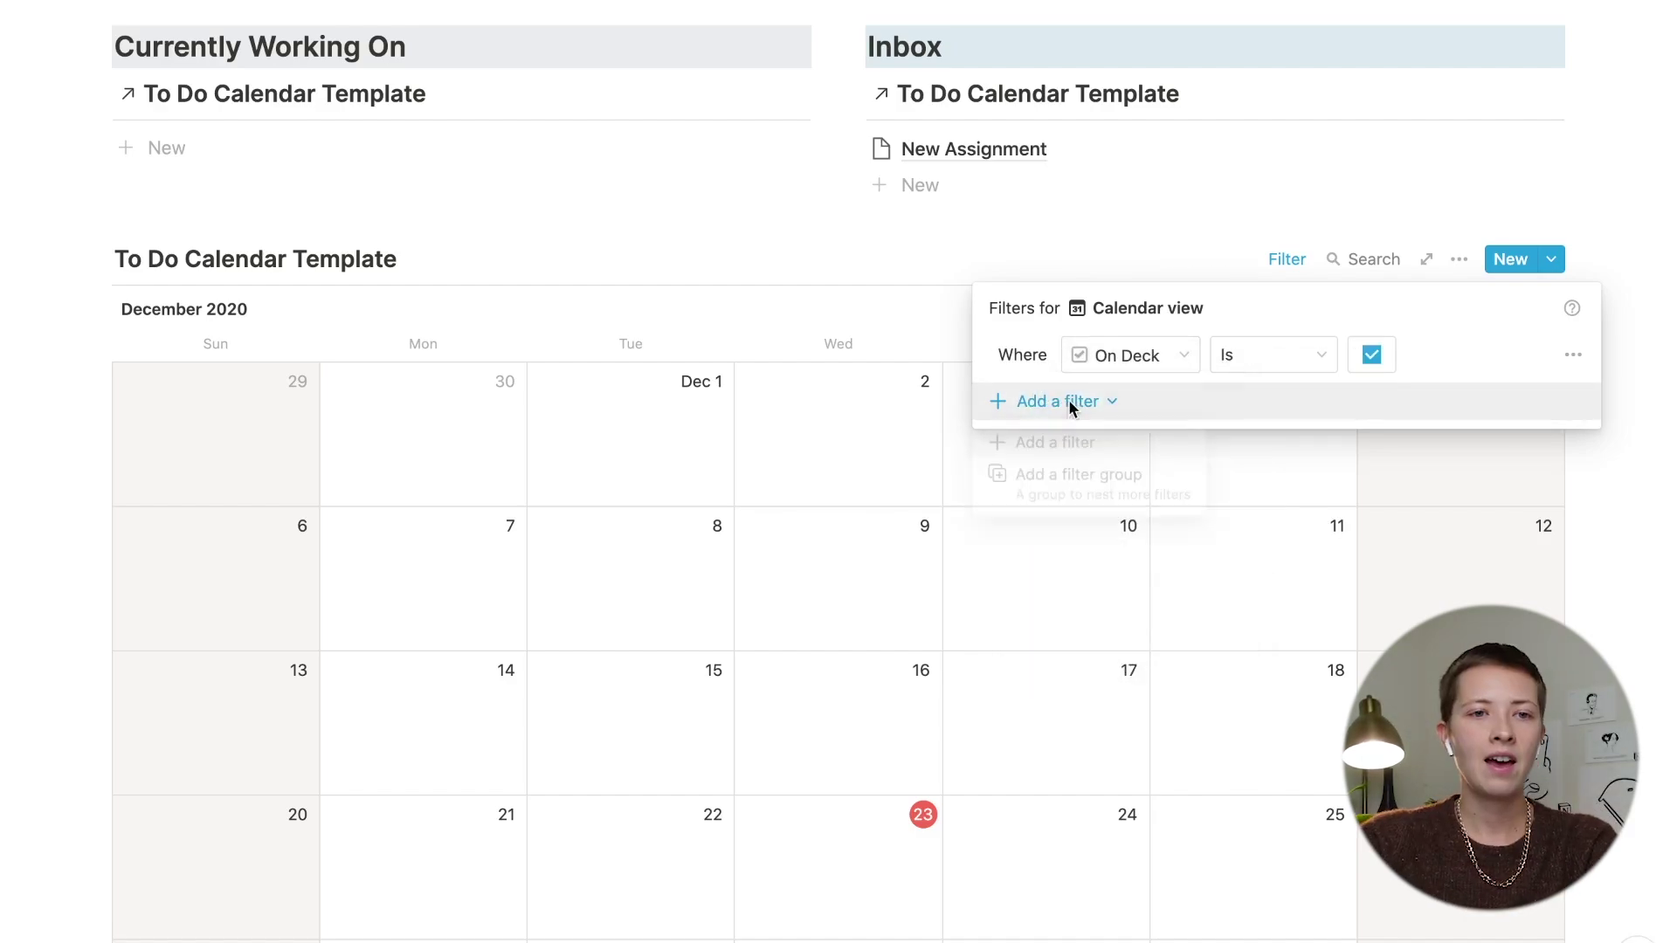
left_click(1033, 442)
left_click(1156, 403)
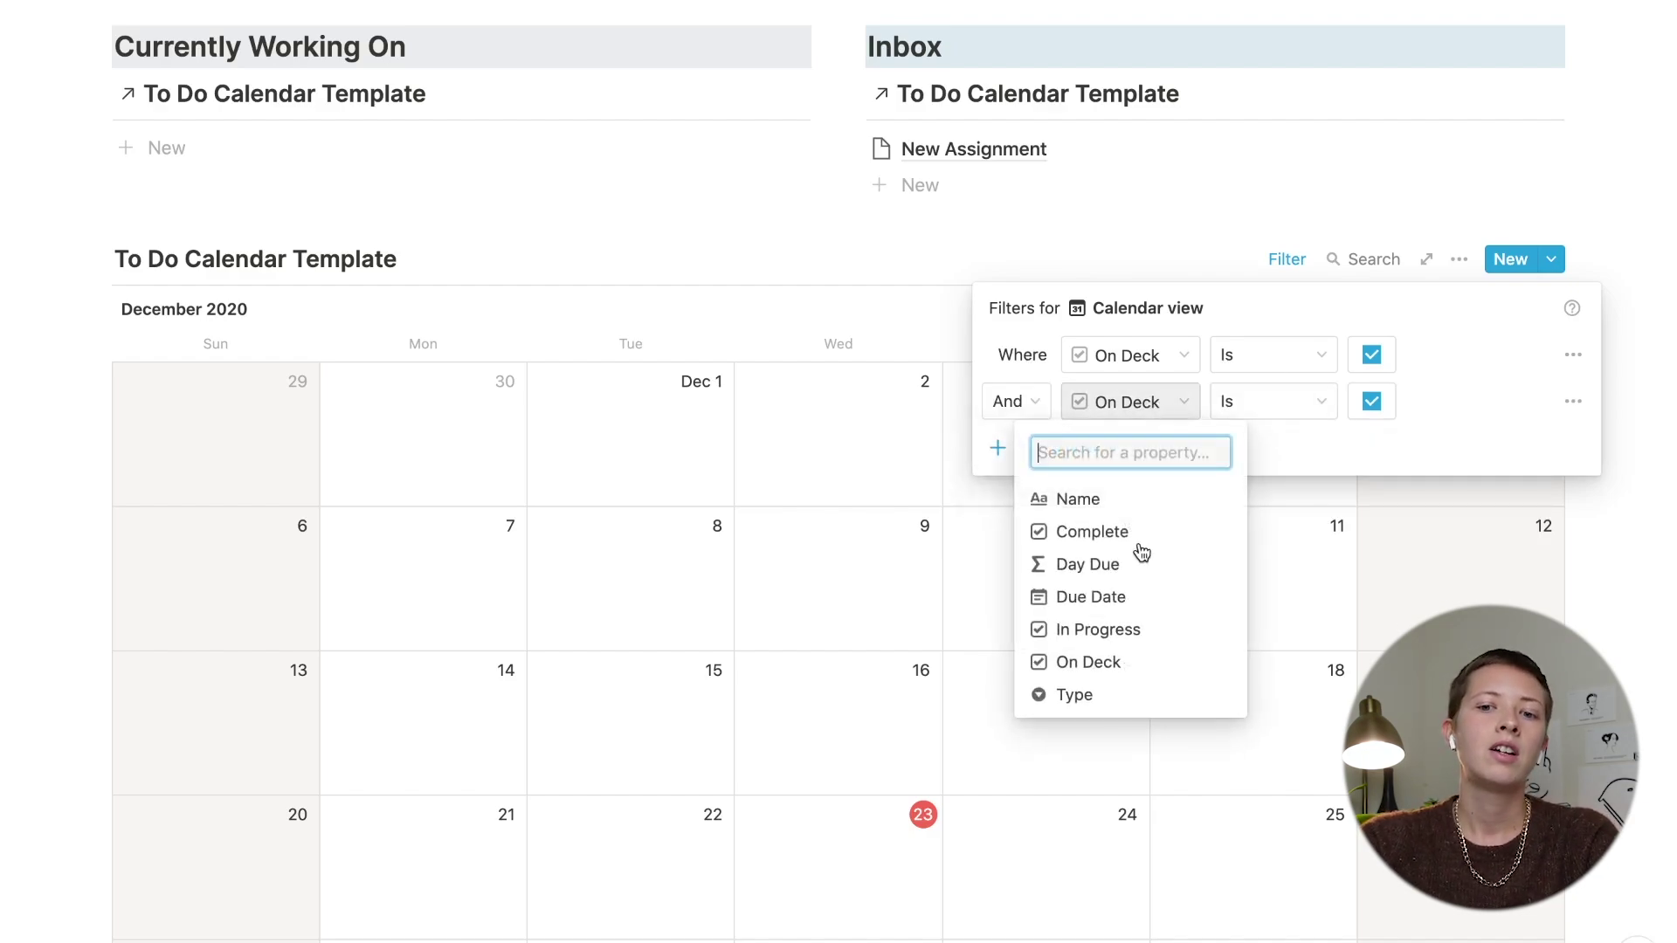
left_click(1130, 535)
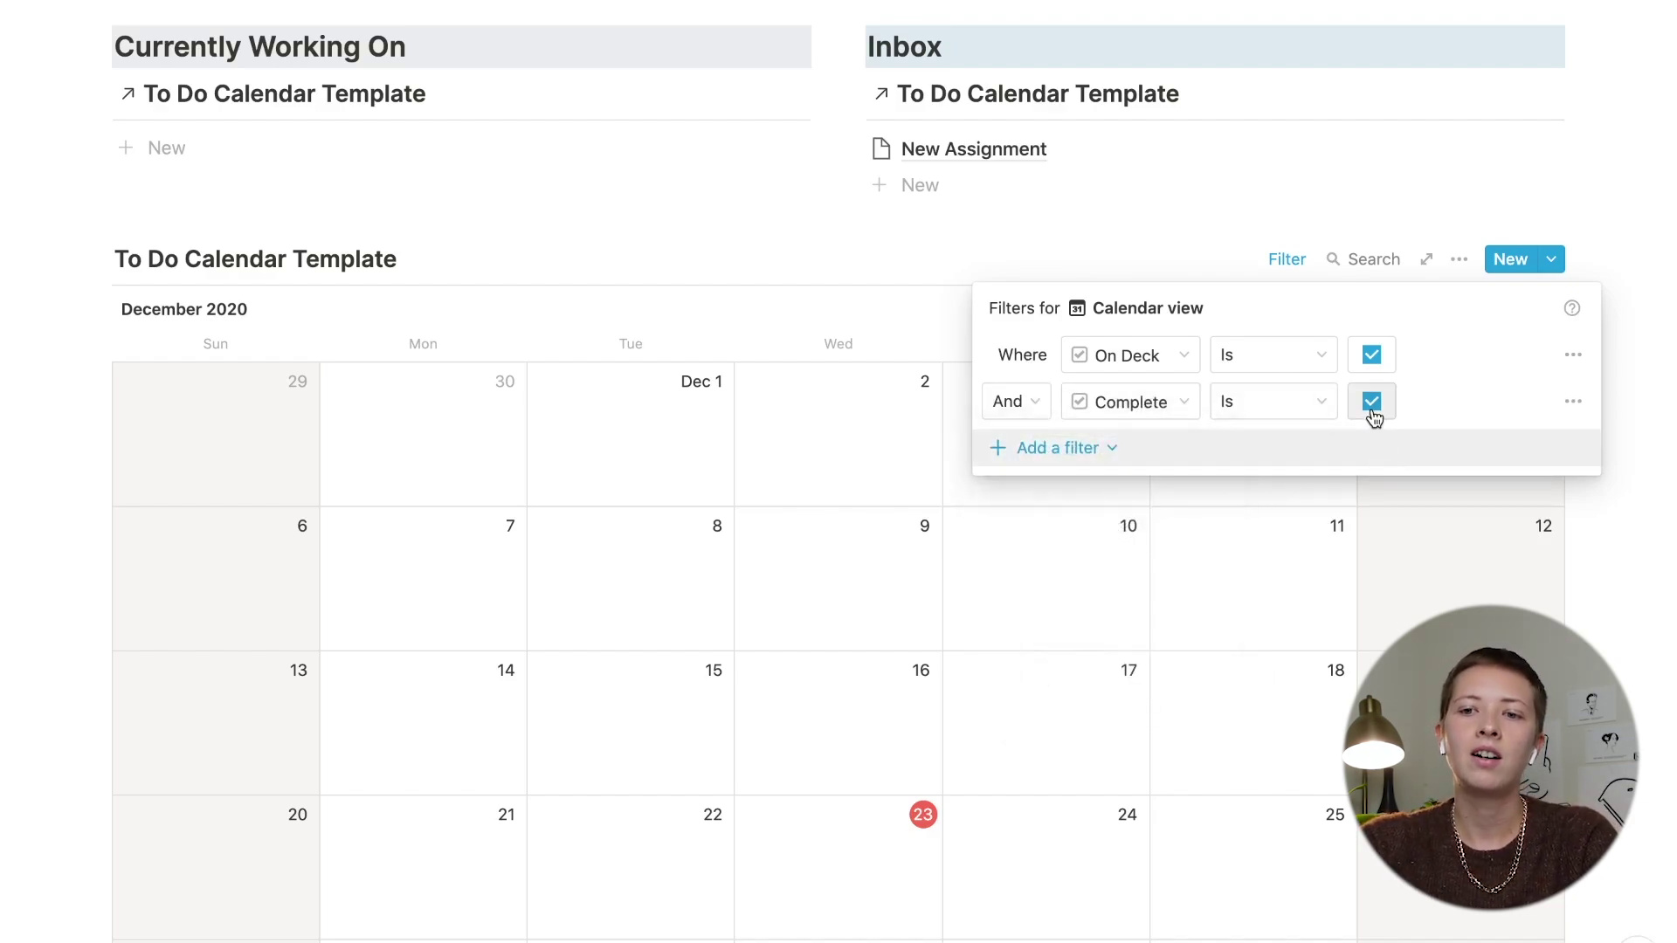
left_click(842, 326)
Step: Move New Assignment from the Inbox to December 25 on the calendar and check its properties on its page
scroll(842, 326, "down", 1)
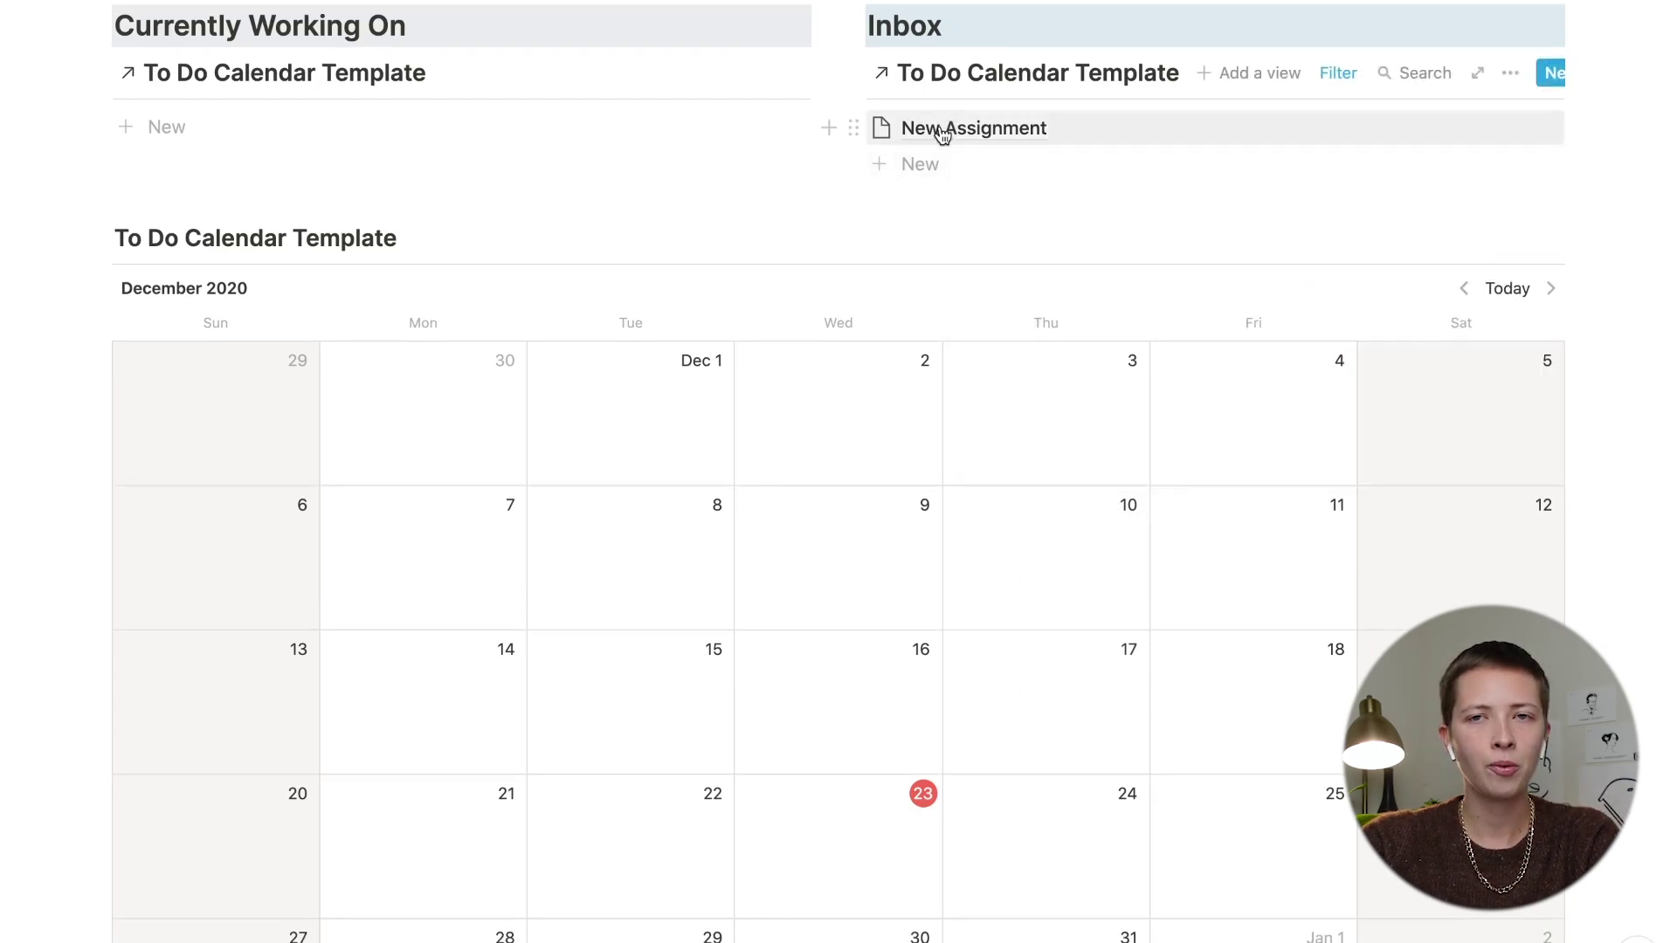
left_click_drag(942, 135, 1224, 819)
scroll(1224, 819, "down", 3)
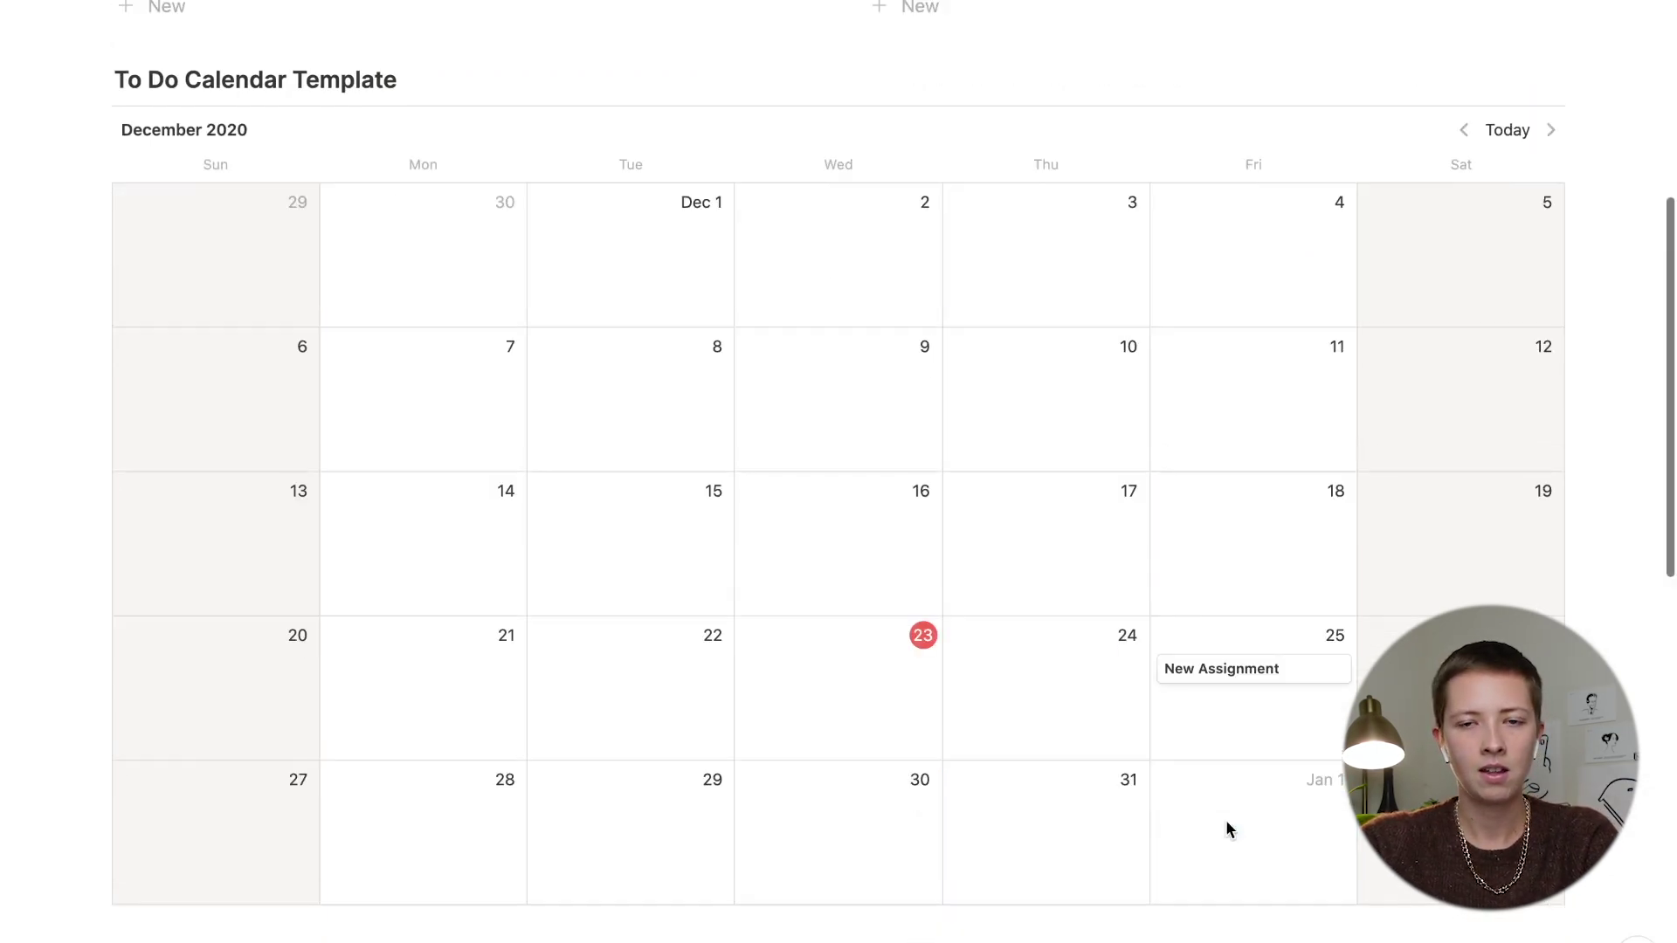
left_click(1227, 680)
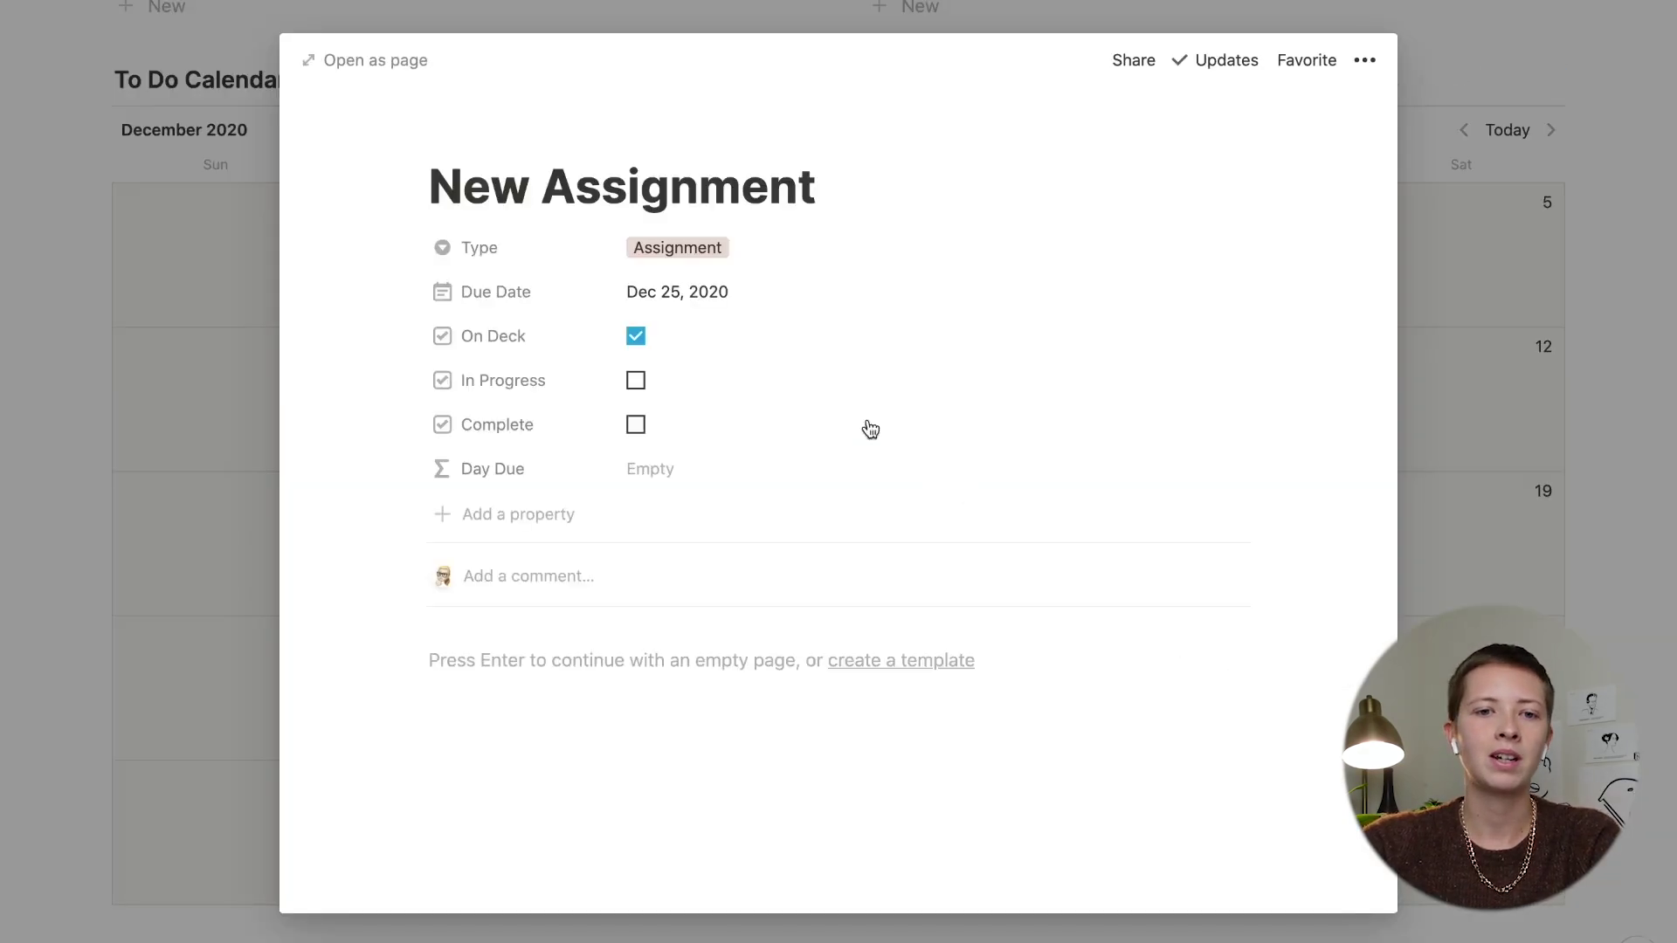
left_click(1460, 194)
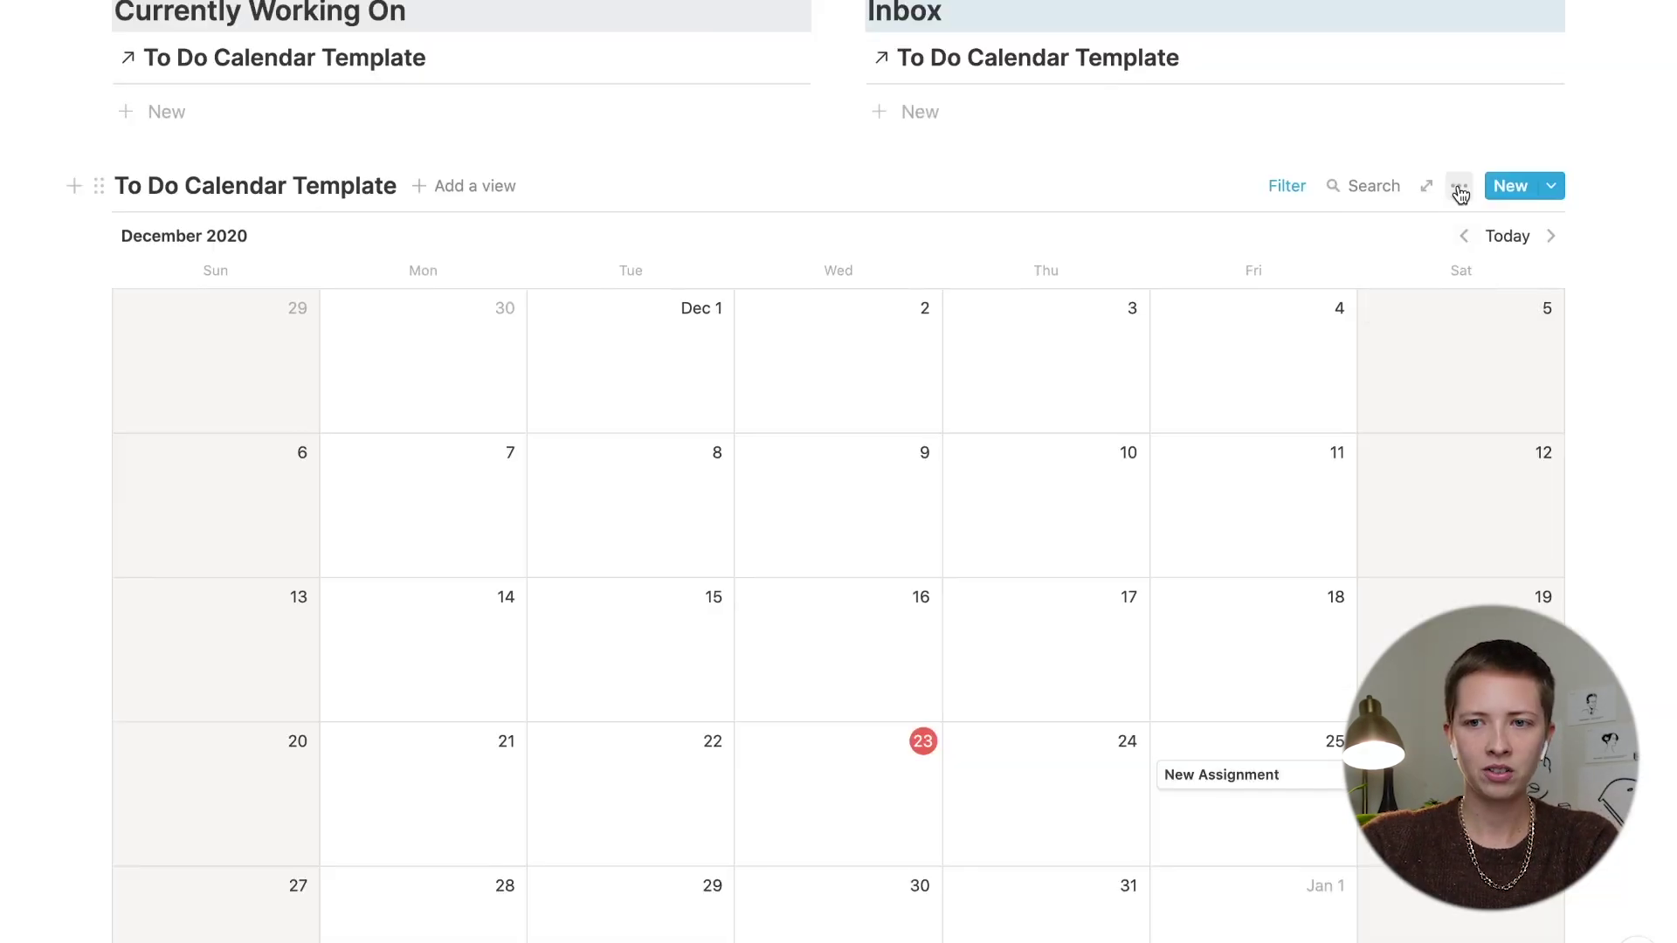
Step: Show the In Progress property on the calendar view's cards
left_click(1458, 187)
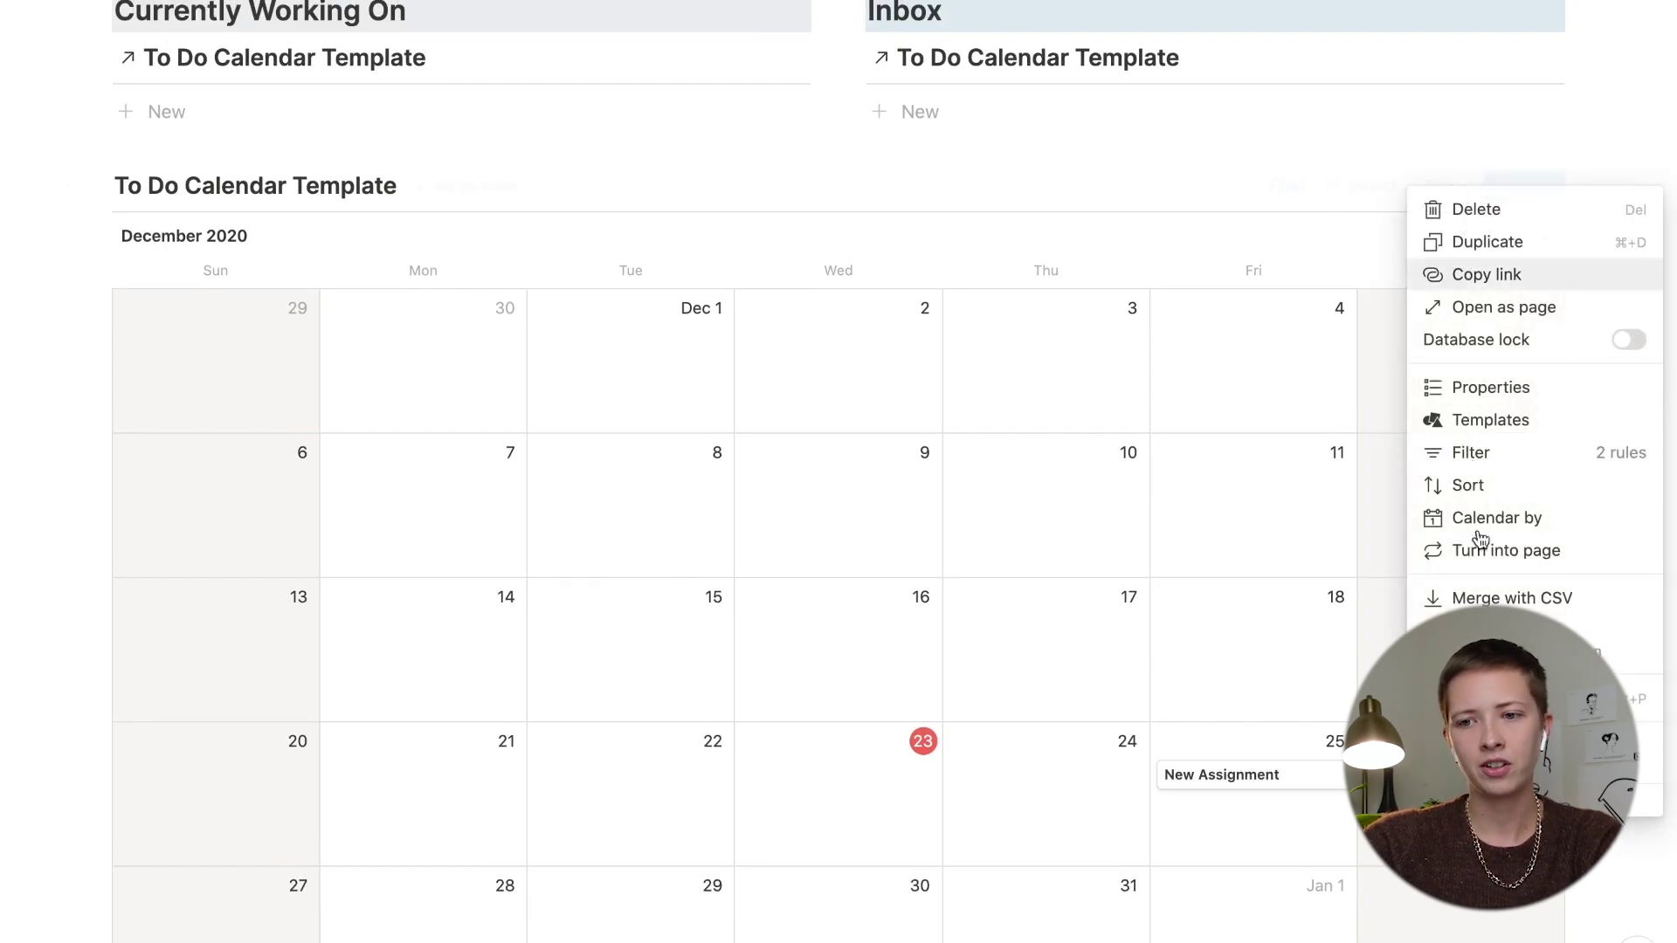
left_click(1455, 391)
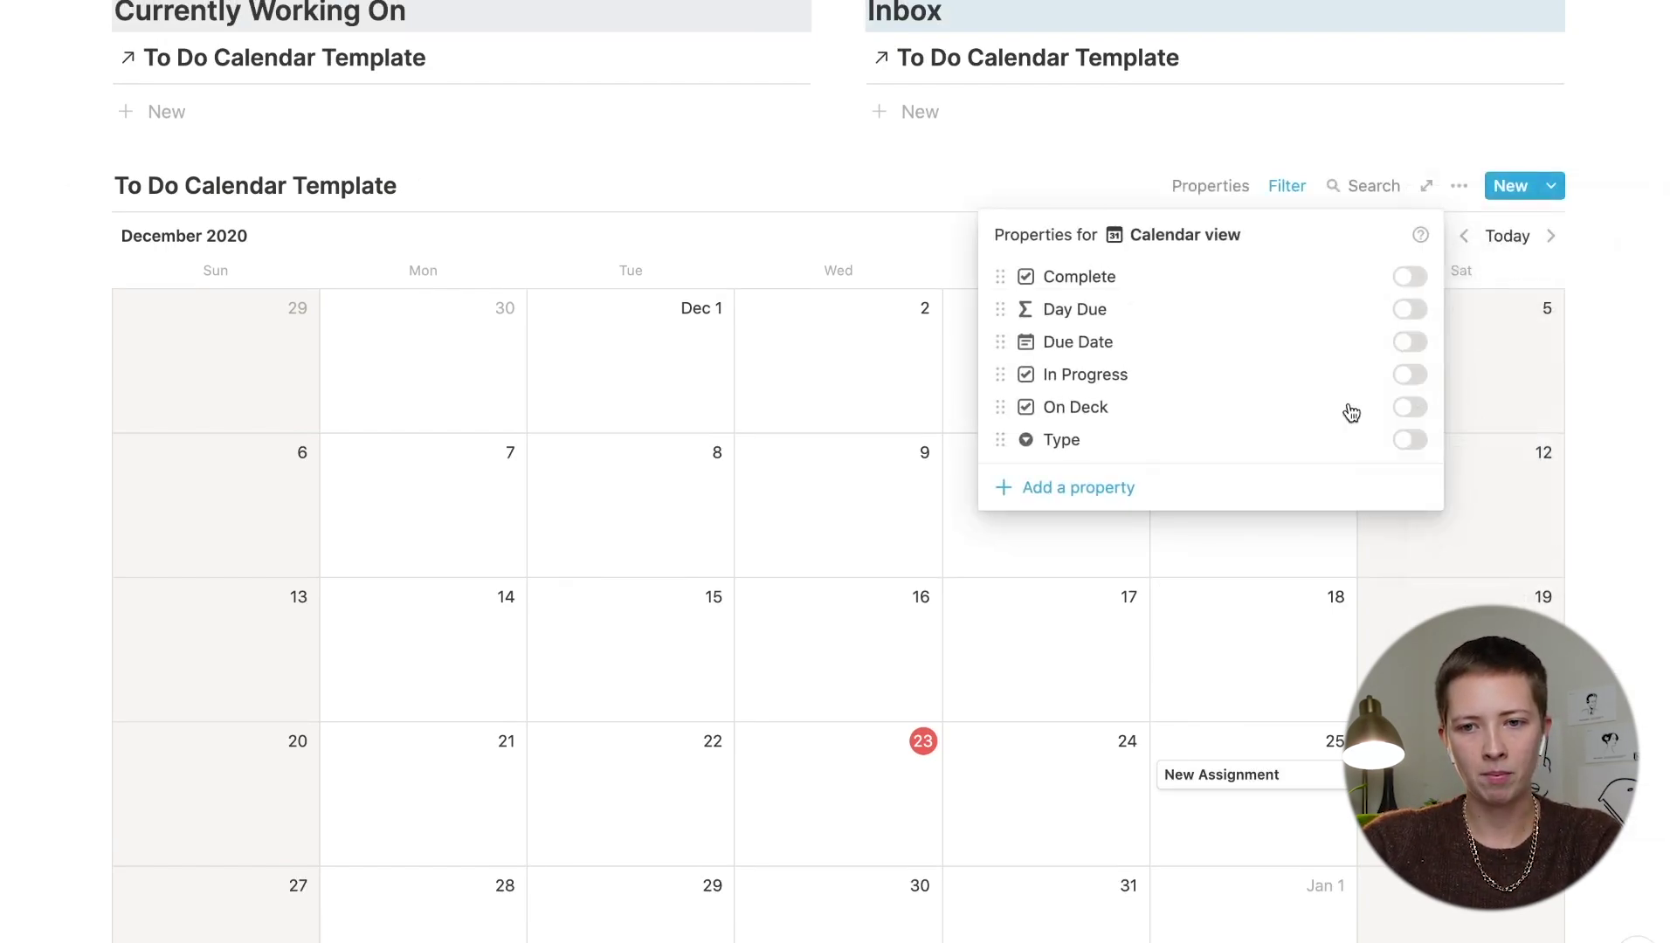
left_click(1411, 376)
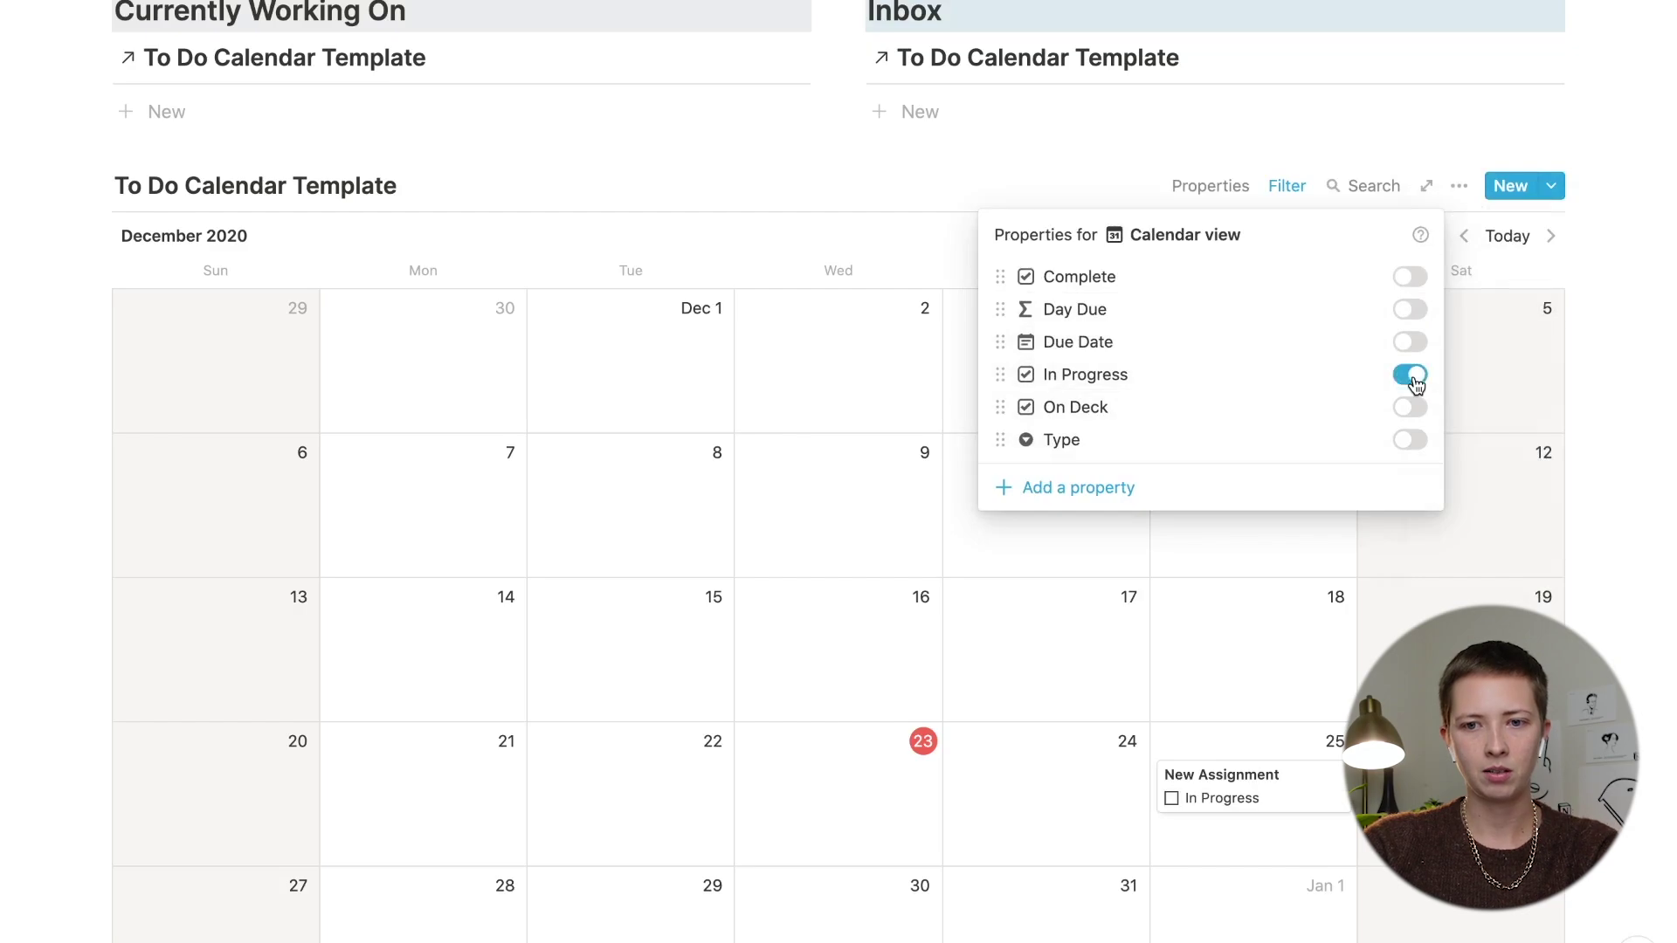
left_click(799, 580)
Step: Test the In Progress? checkbox on the New Assignment card by ticking and unticking it twice
scroll(799, 580, "down", 3)
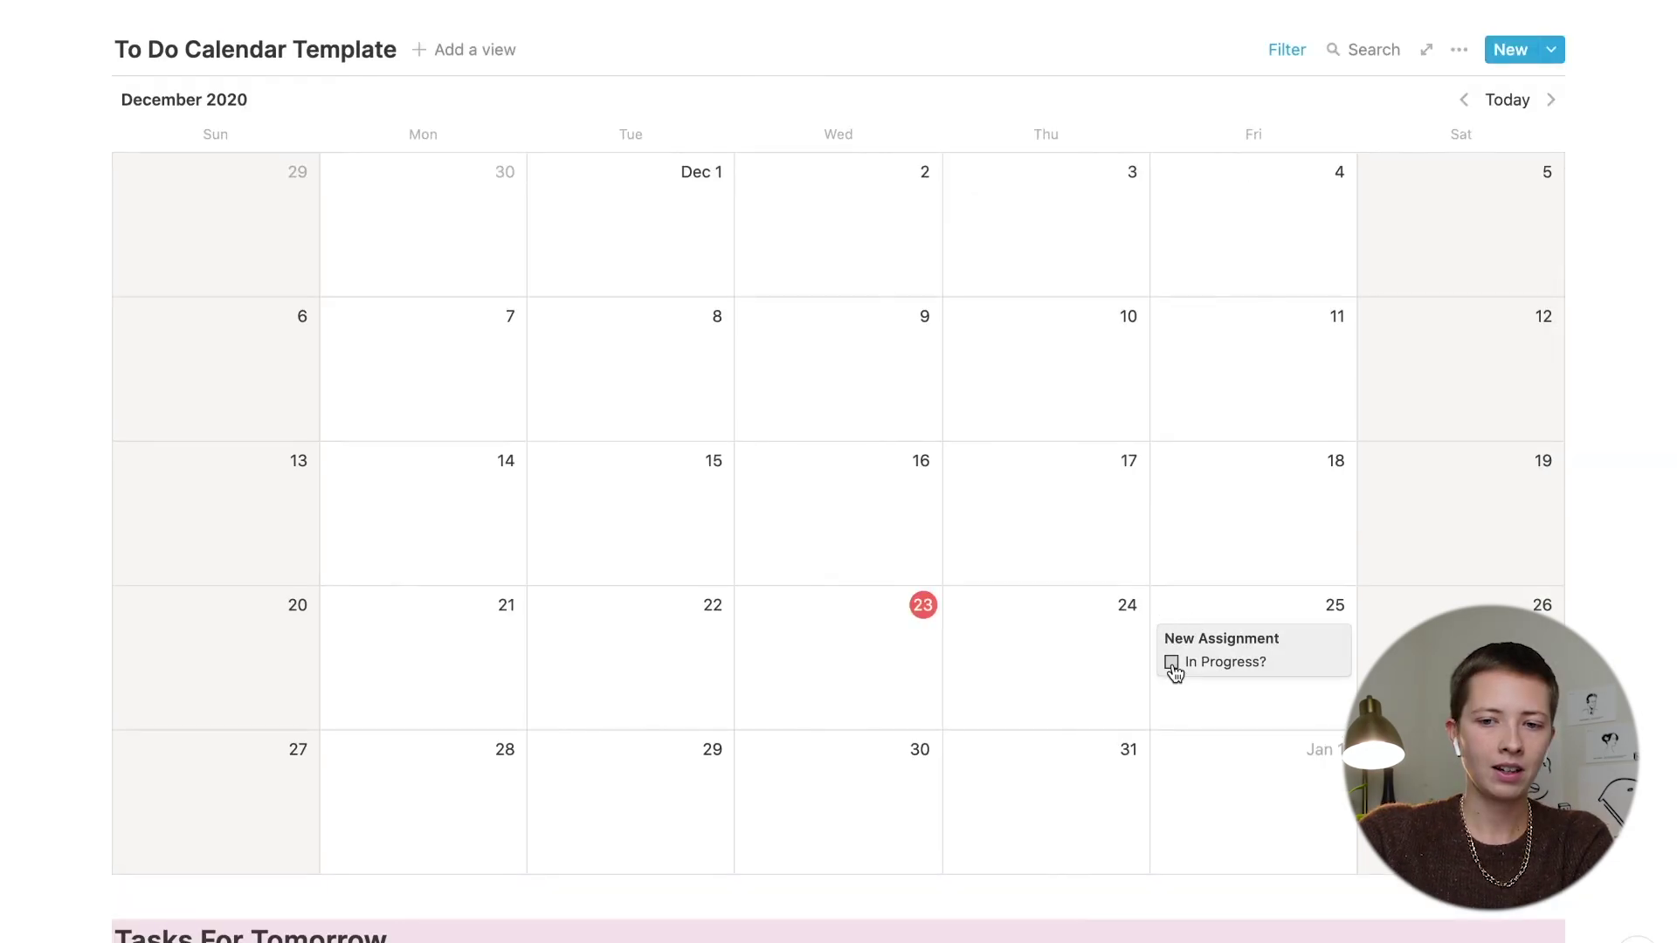
scroll(1176, 666, "up", 1)
left_click(1172, 699)
left_click(1172, 700)
scroll(1174, 705, "down", 1)
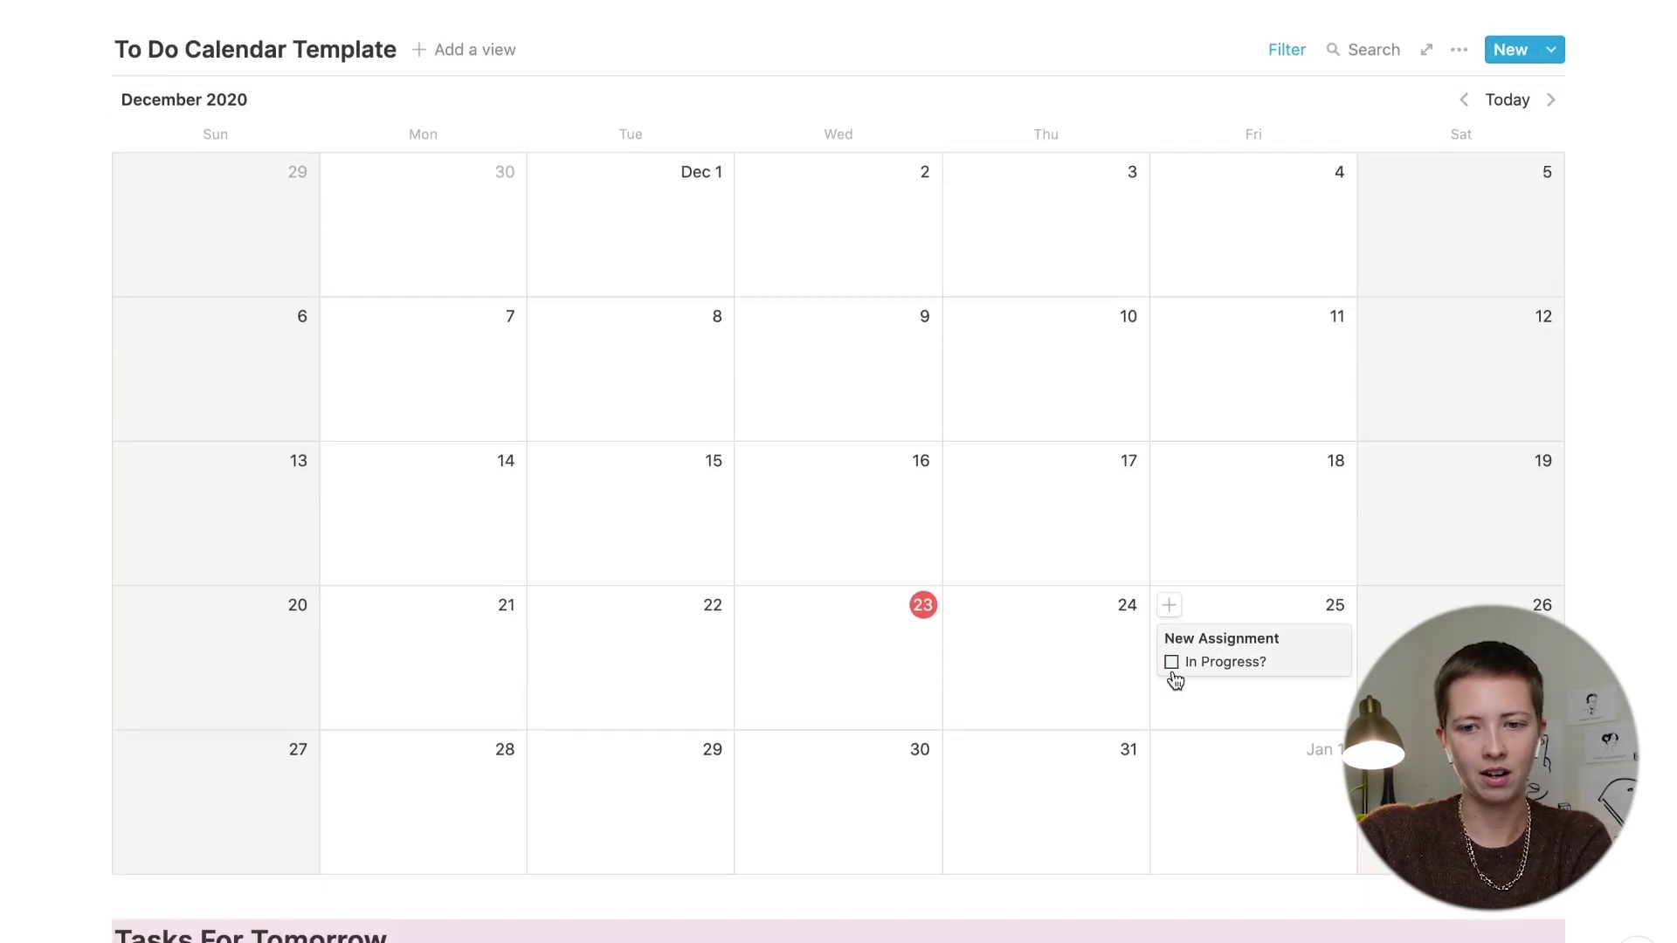
scroll(1172, 672, "up", 1)
left_click(1172, 698)
left_click(1172, 700)
scroll(1174, 706, "down", 1)
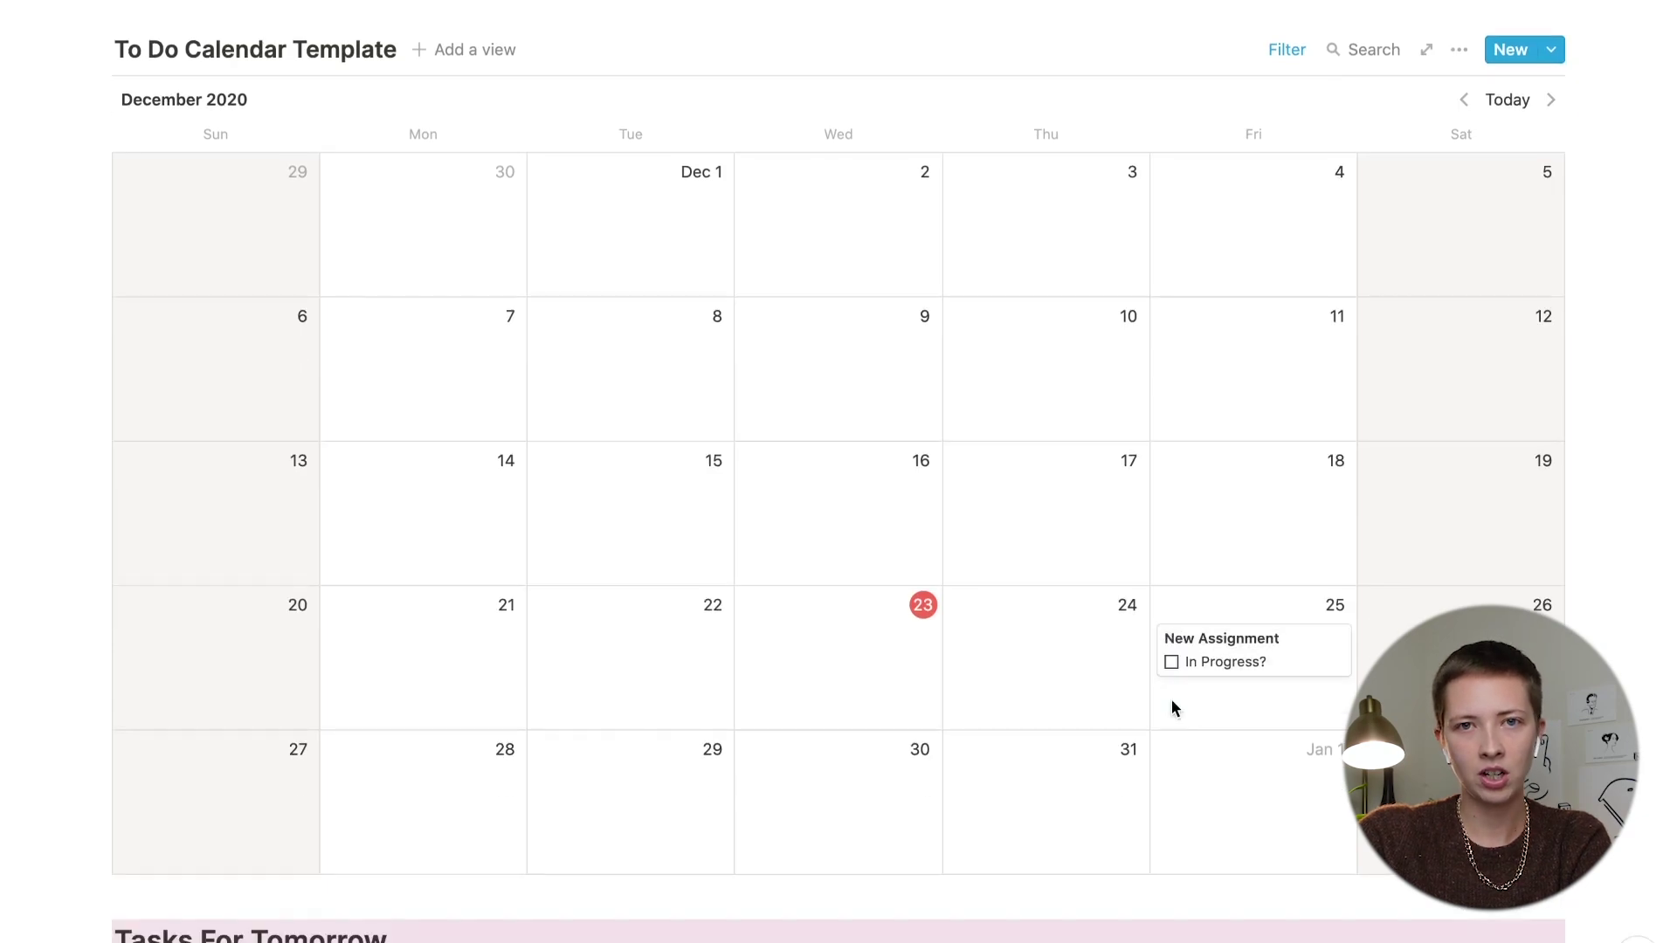
Step: Mark New Assignment as in progress on its calendar card, toggling it to compare the Currently Working On list
left_click(1171, 663)
scroll(1170, 674, "up", 1)
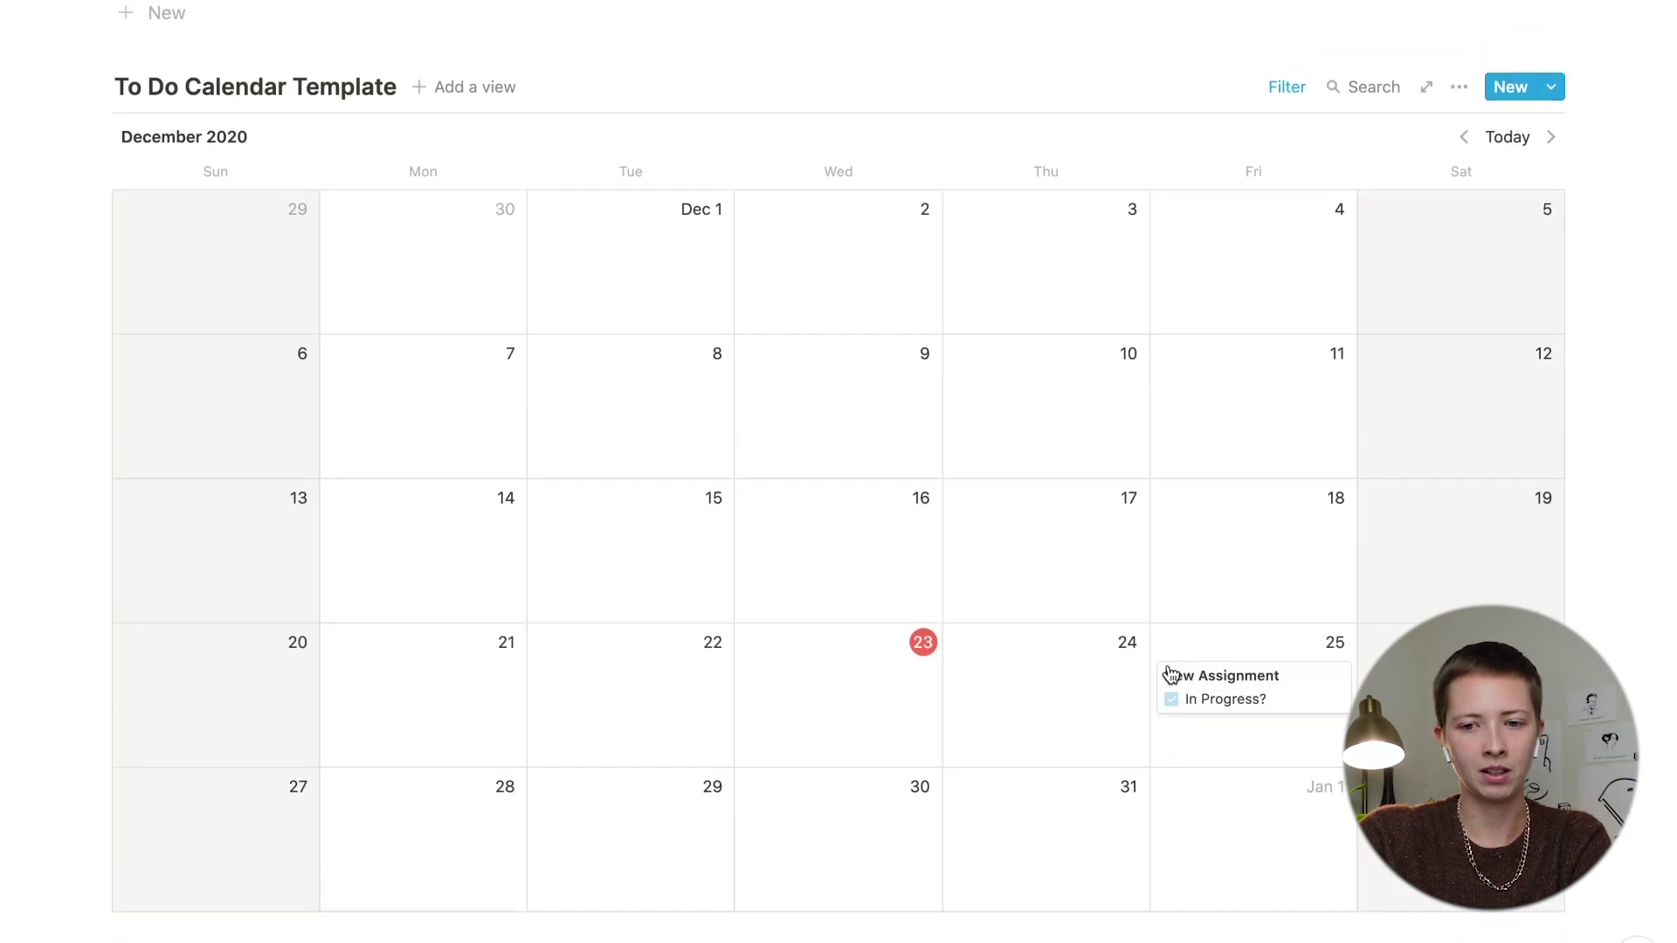
scroll(687, 666, "up", 5)
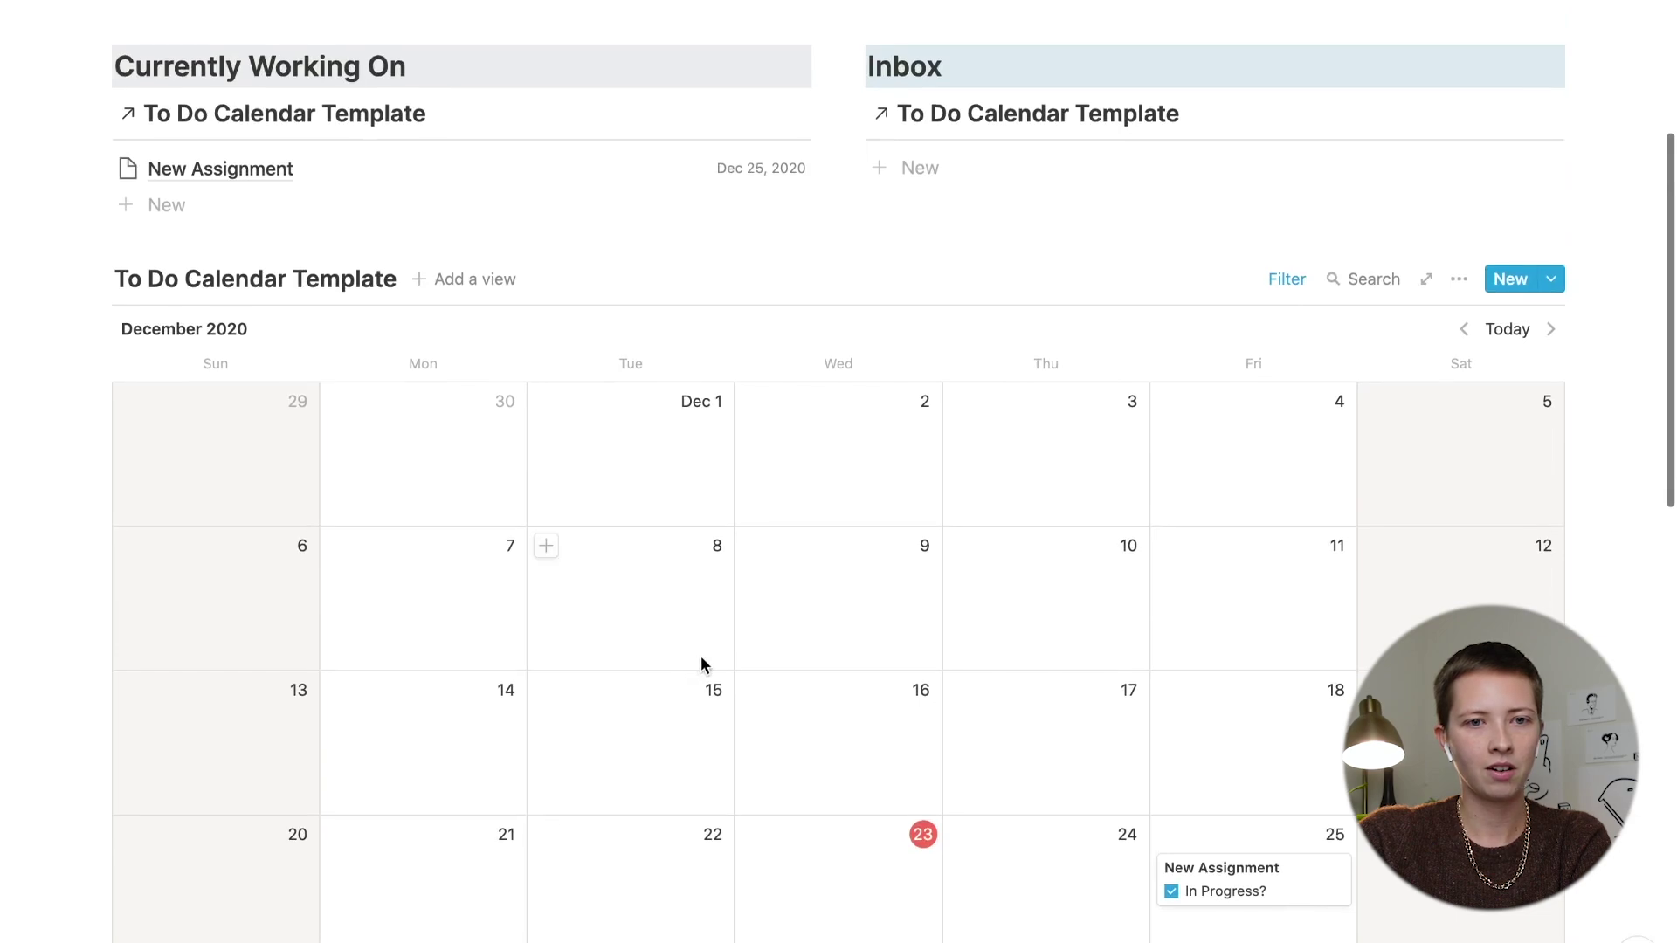
left_click(1171, 891)
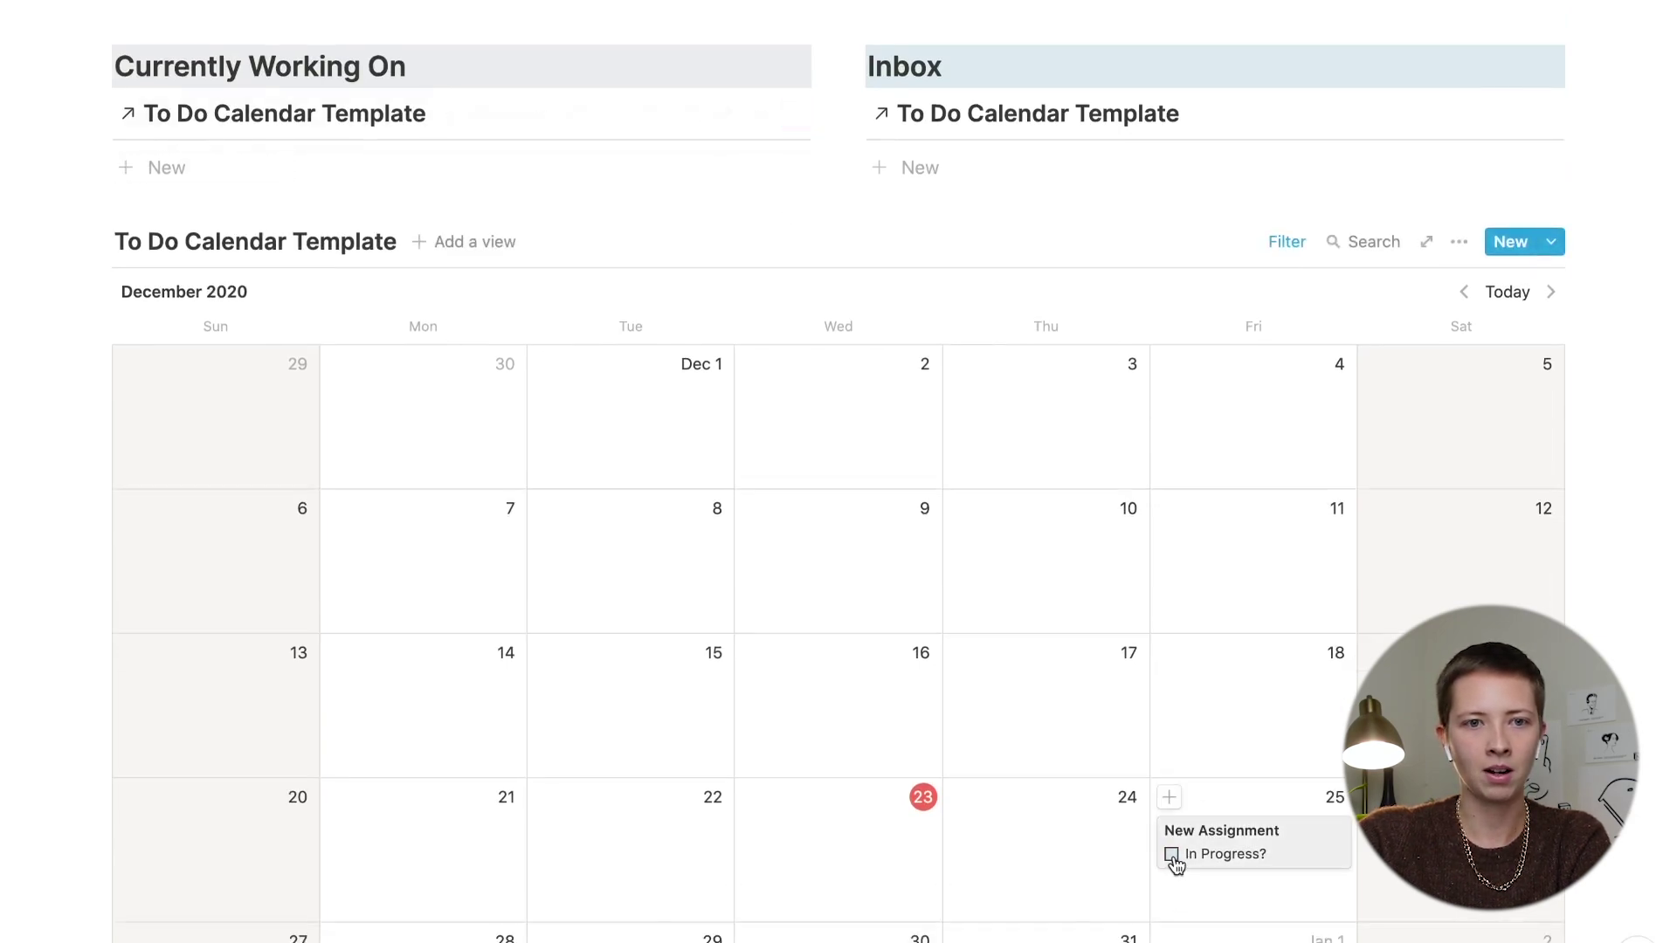
left_click(1171, 854)
scroll(753, 293, "up", 6)
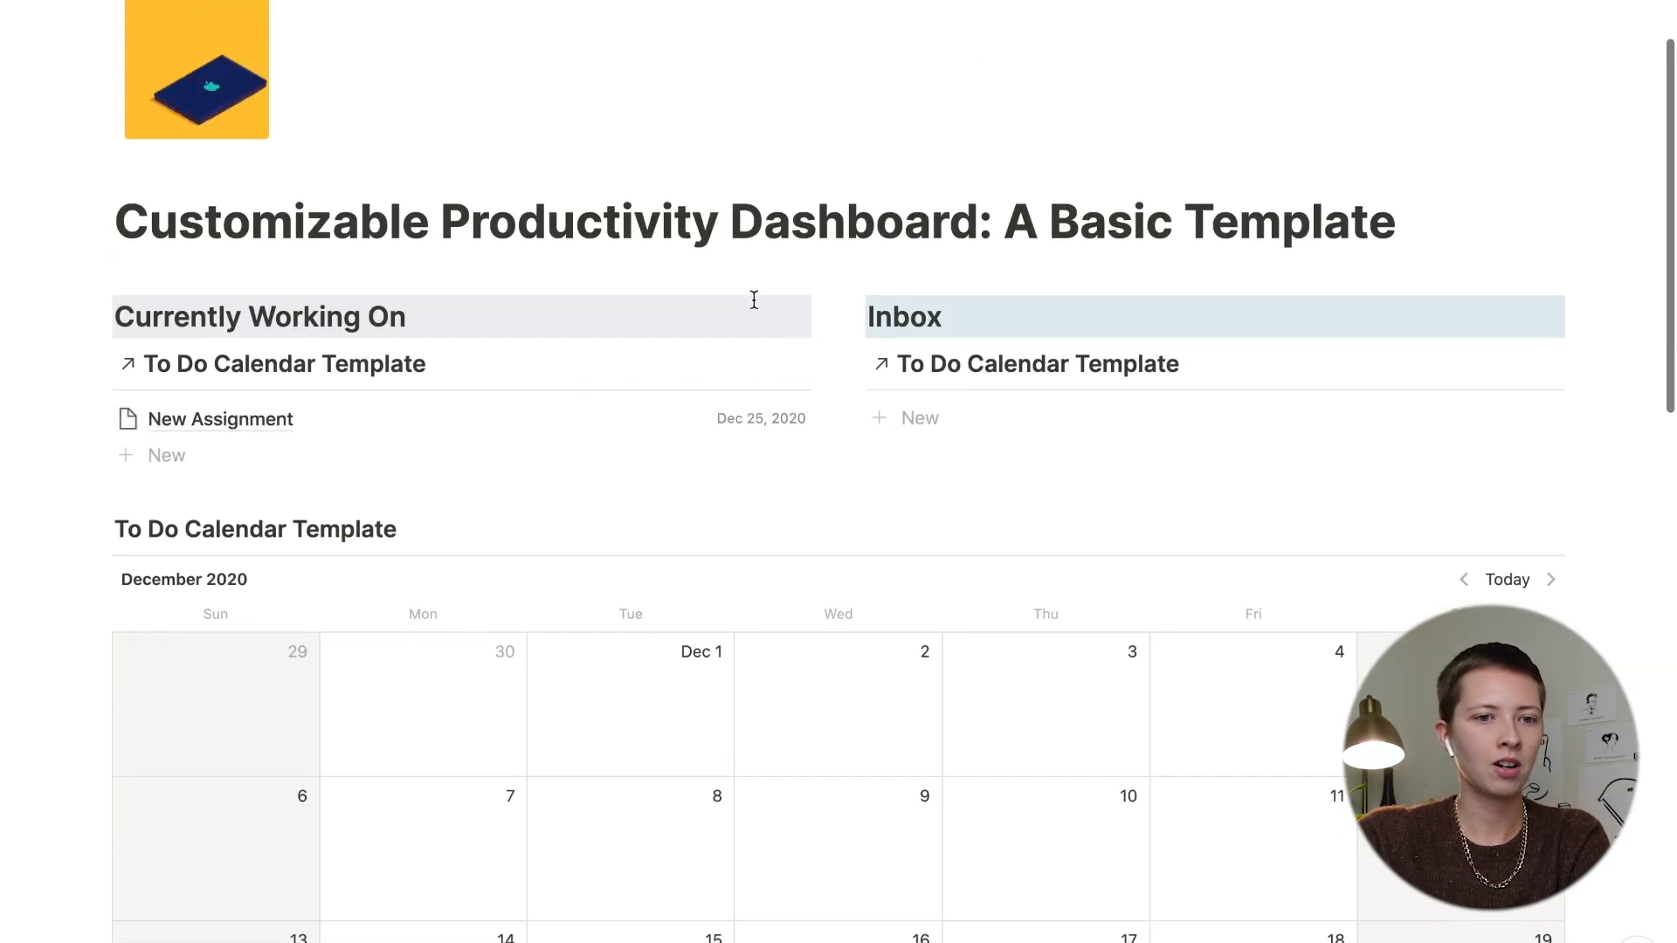
Step: Show the Complete? property in the Currently Working On list
mouse_move(757, 373)
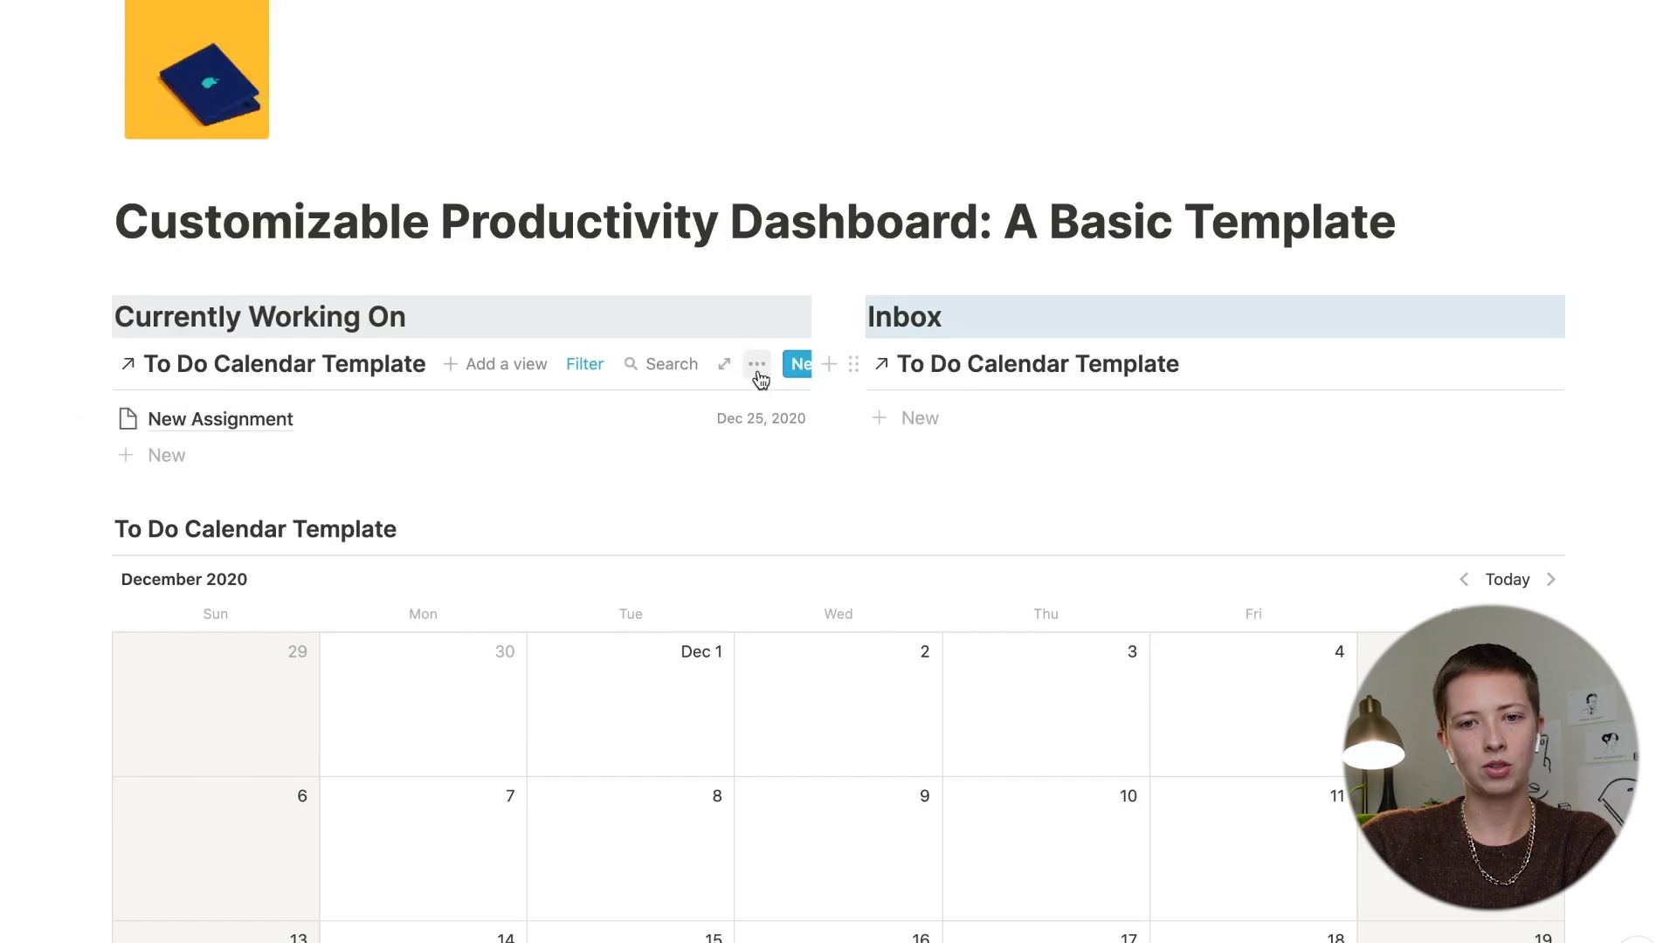
left_click(759, 373)
left_click(863, 577)
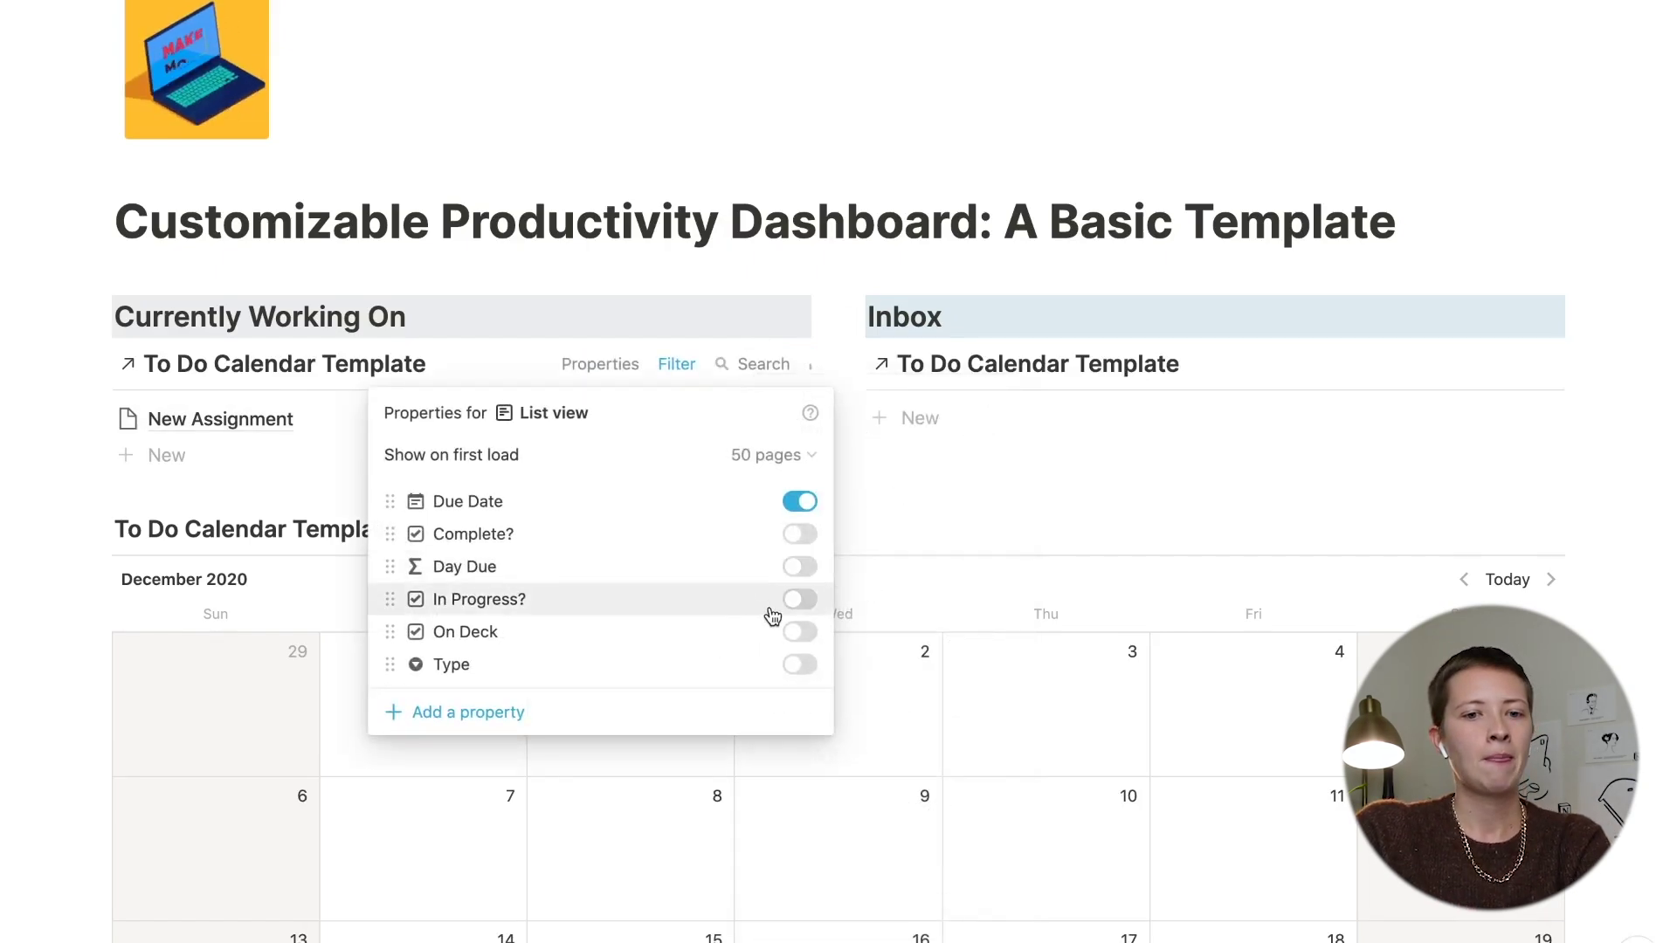
left_click(800, 533)
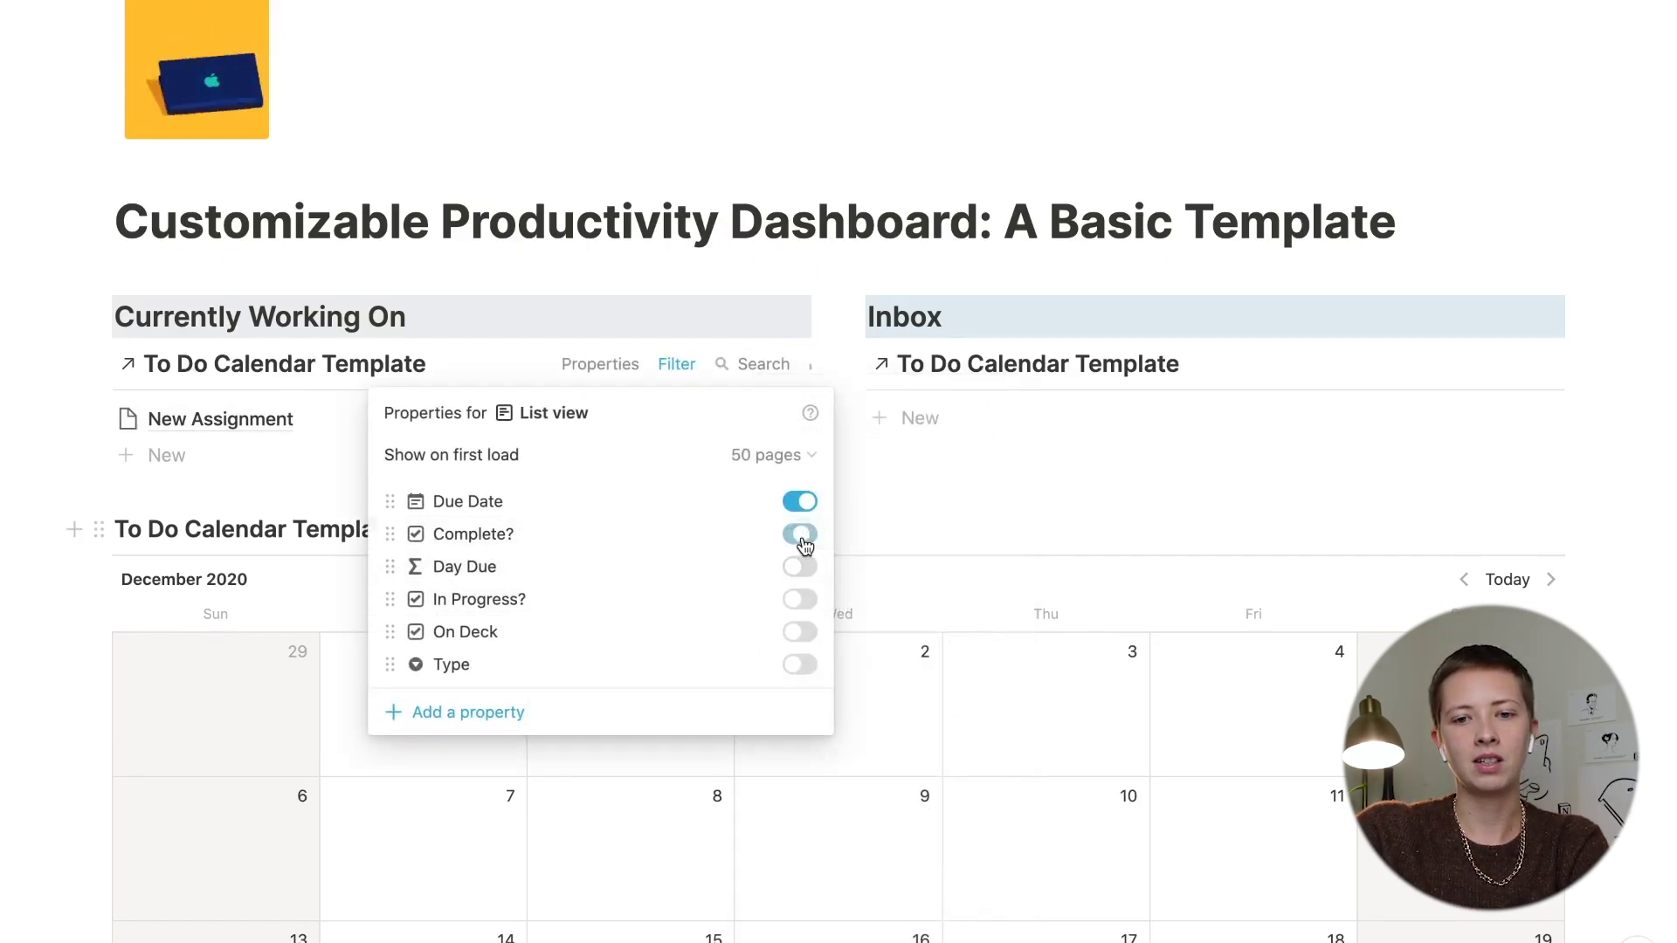
left_click(1001, 512)
Step: Mark New Assignment as complete in the Currently Working On list, then undo it
scroll(1001, 513, "down", 1)
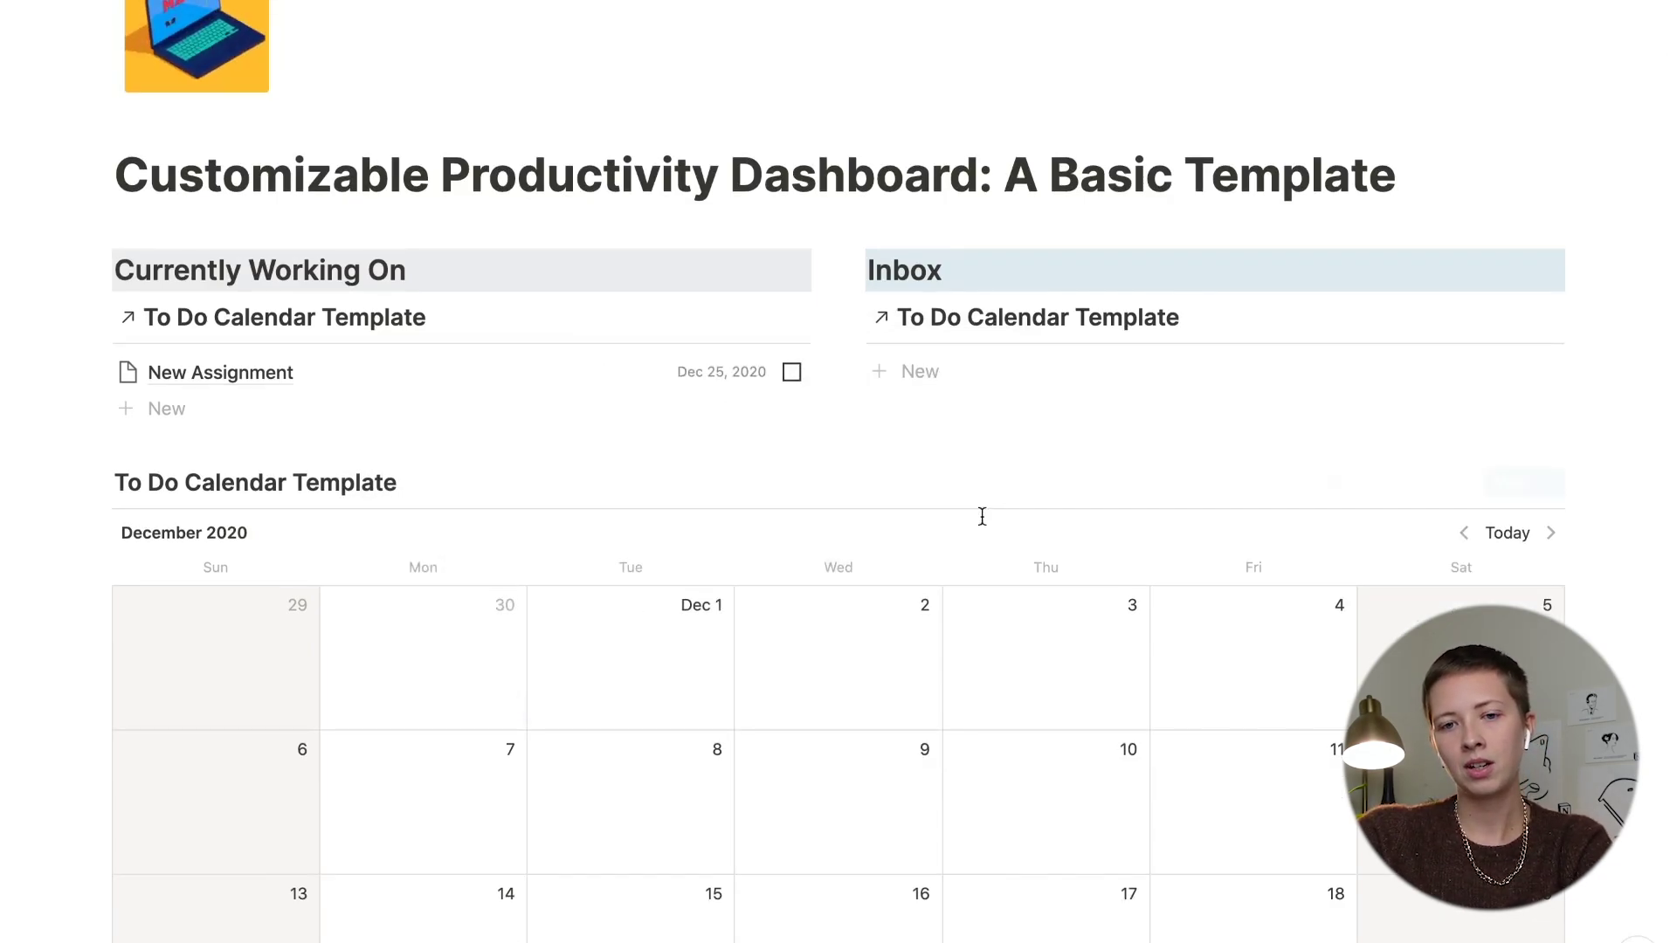
left_click(791, 374)
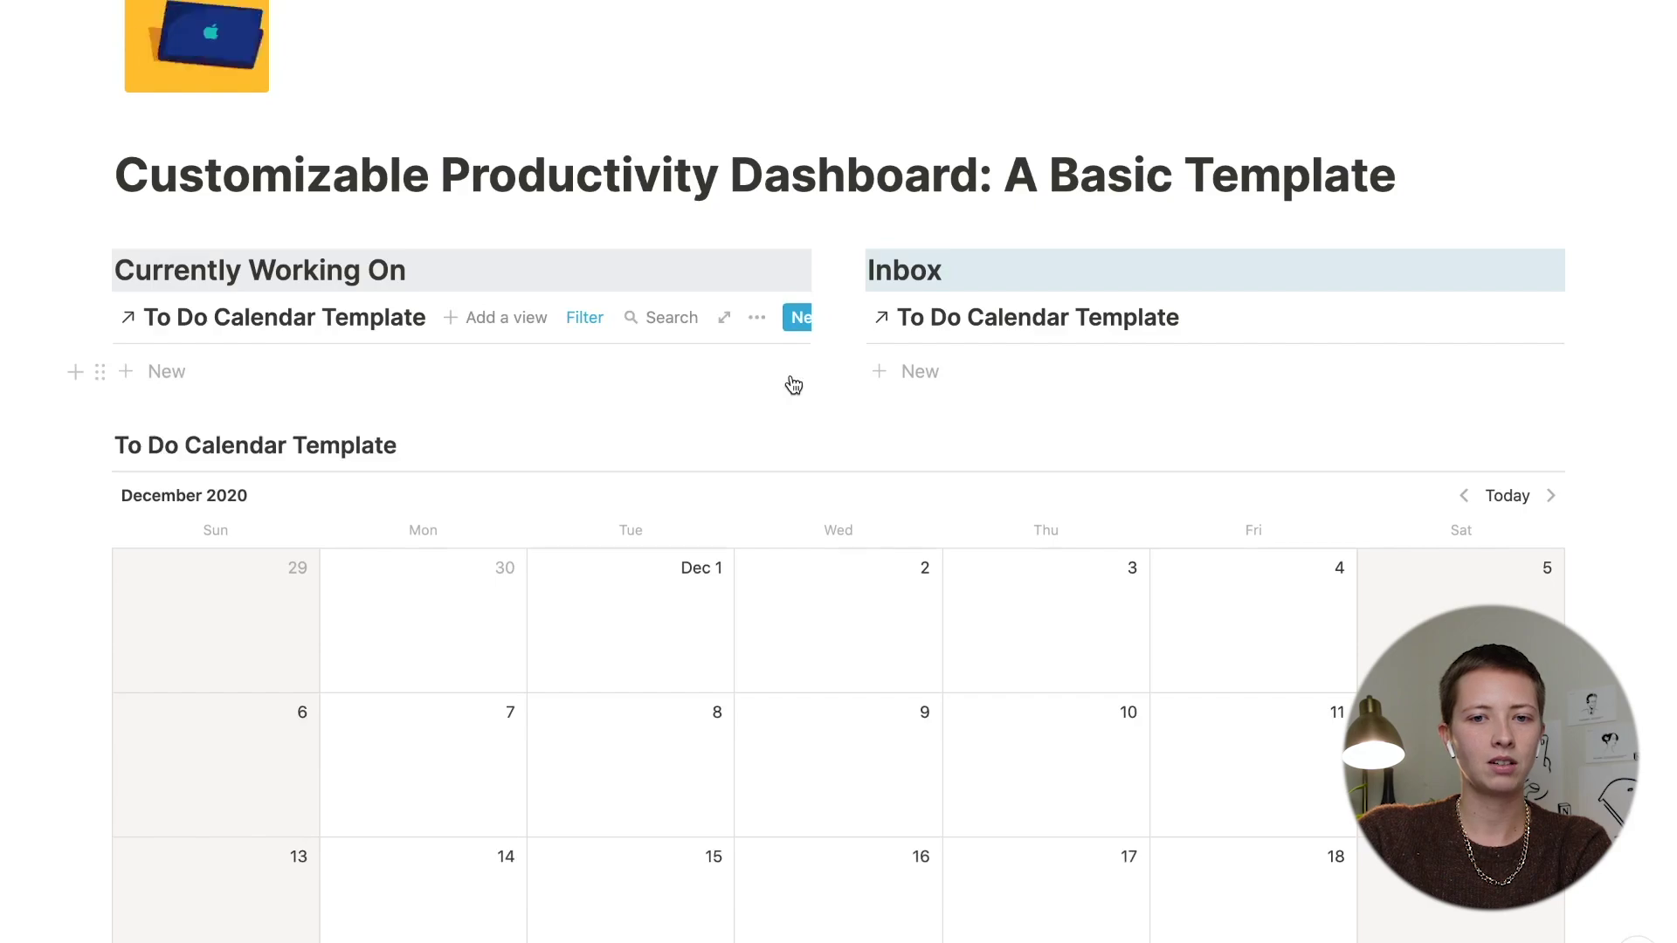
key("ctrl+z")
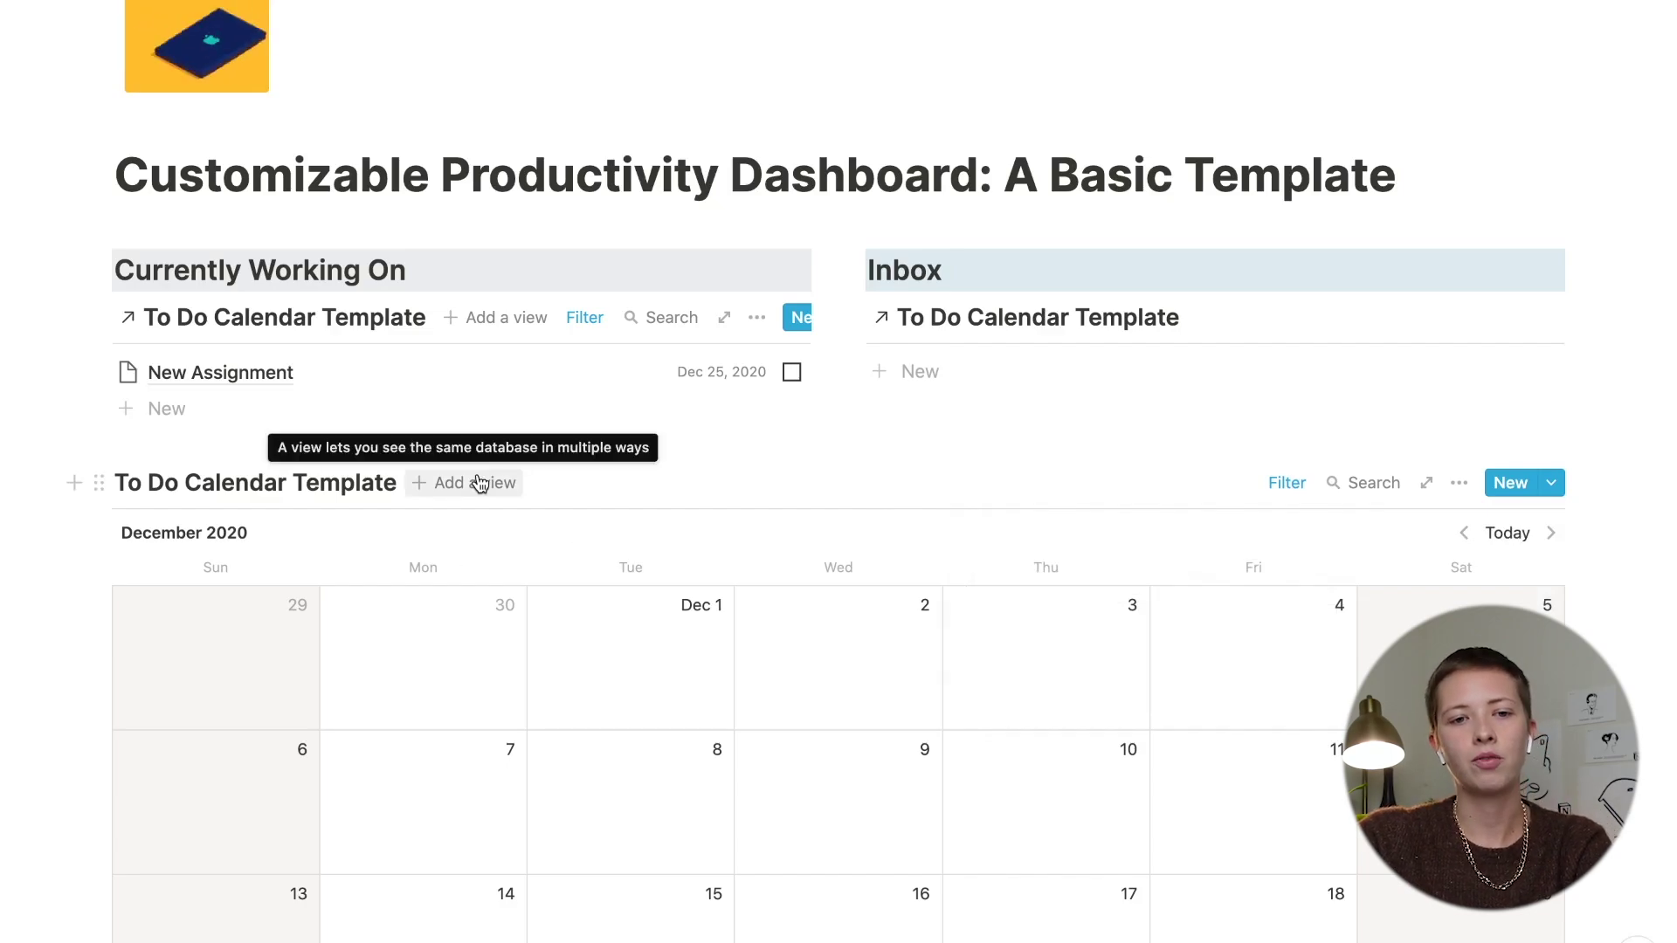
Step: Add a view named Complete Tasks to the main To Do Calendar Template database with the List layout
scroll(355, 517, "down", 5)
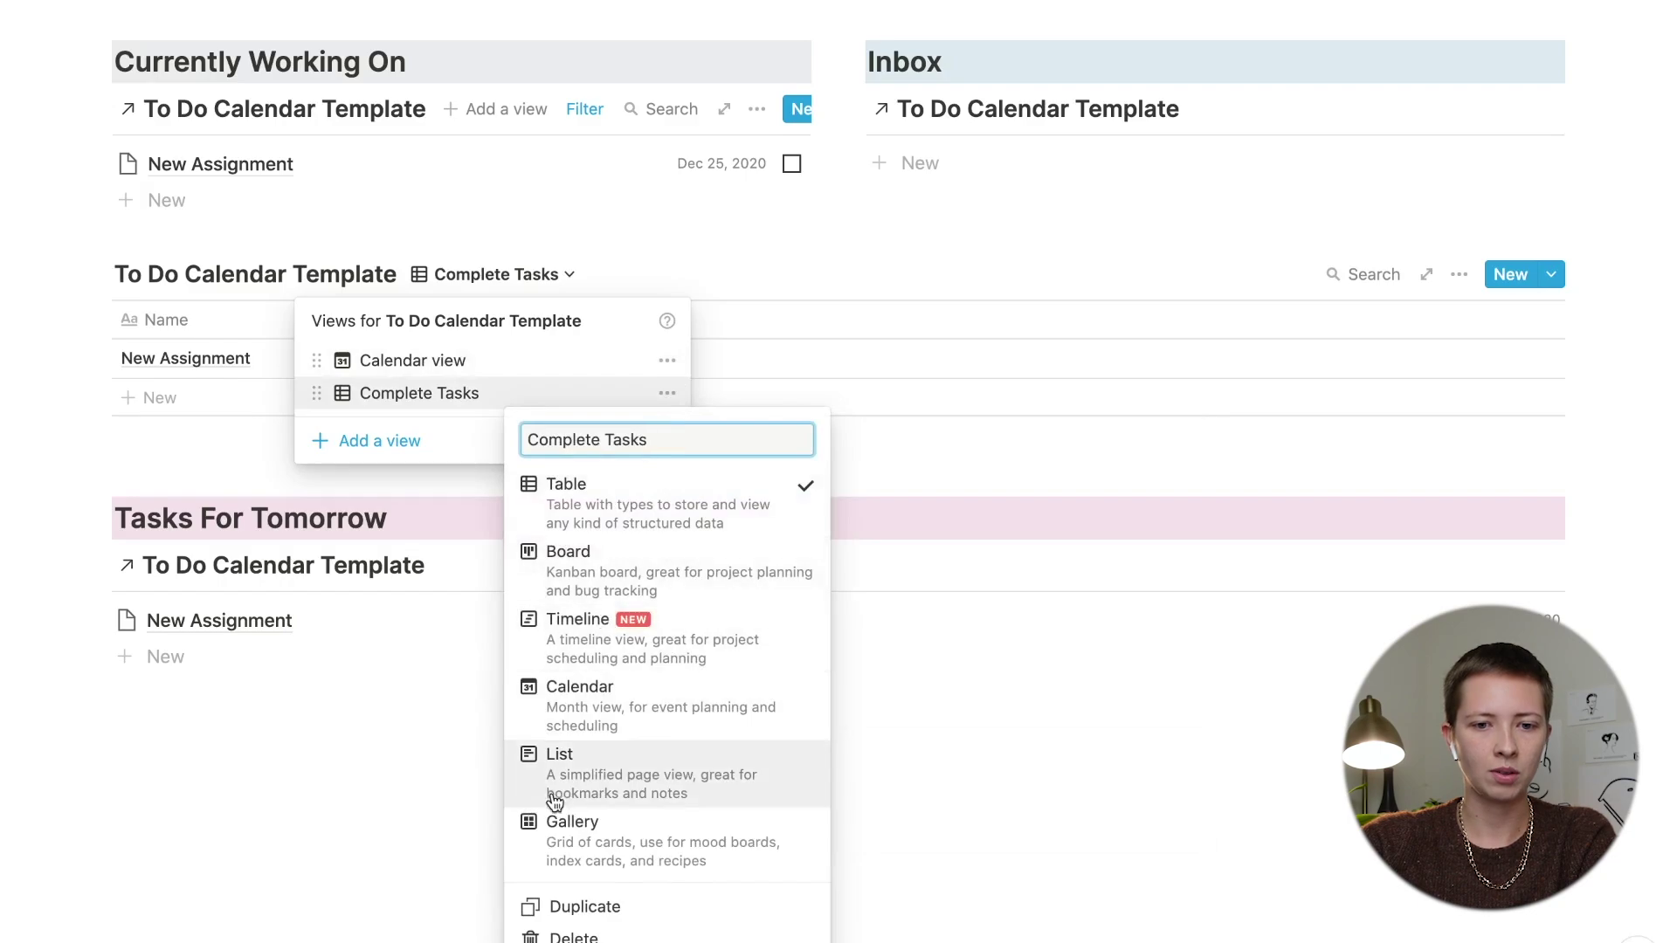
left_click(556, 785)
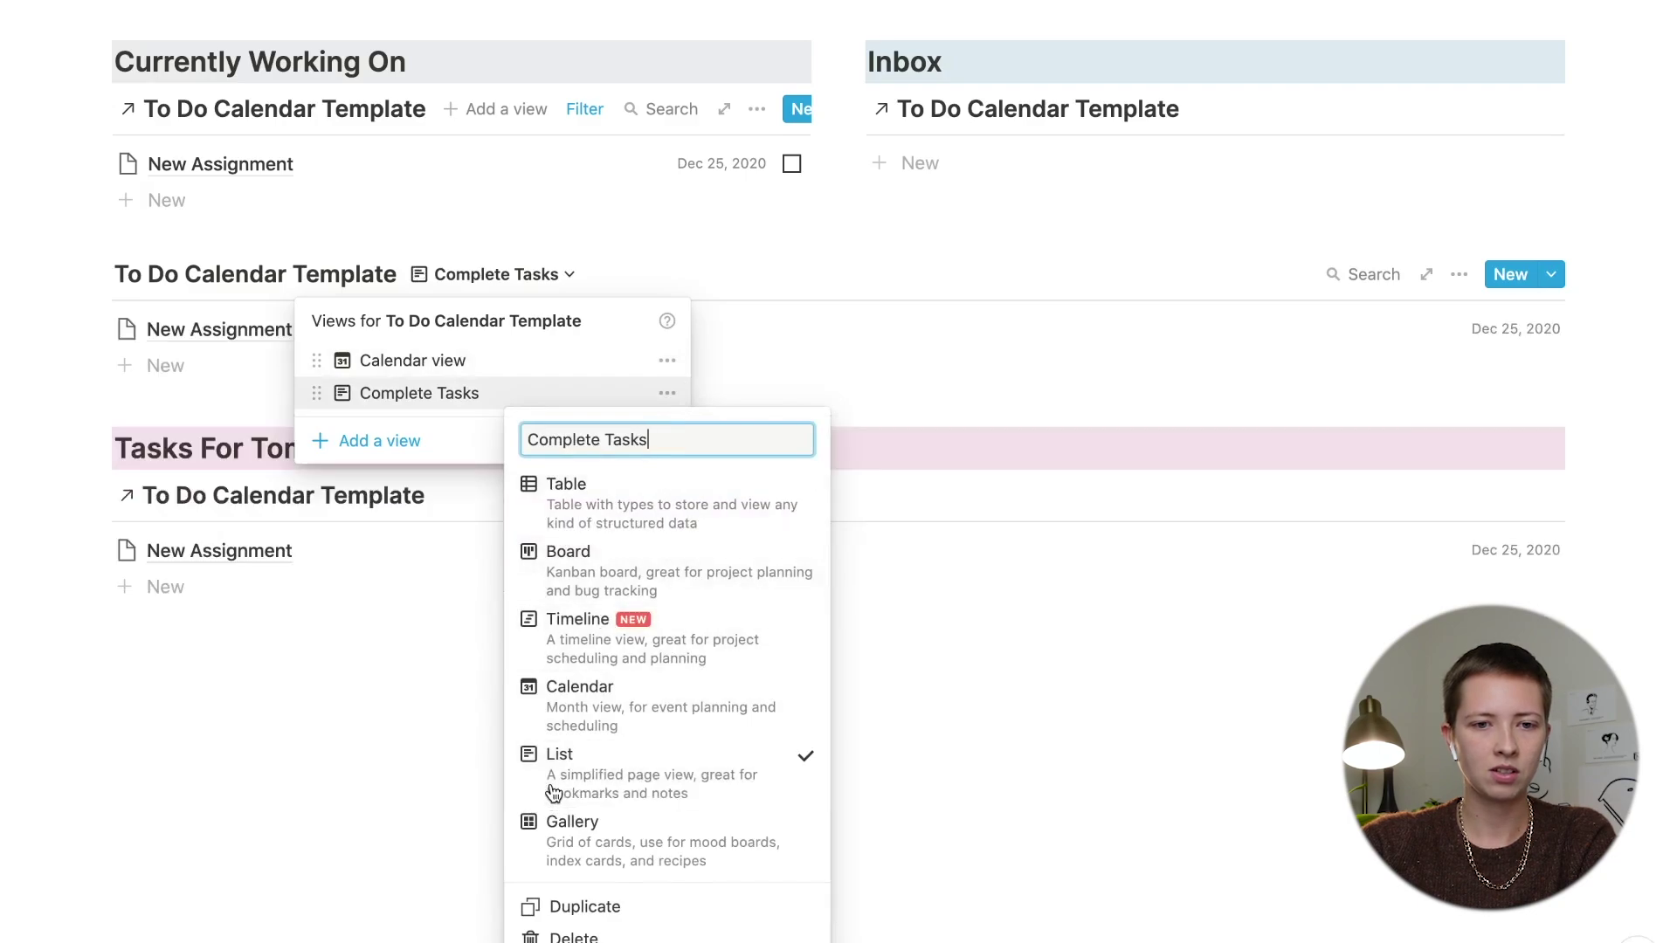
left_click(265, 683)
left_click(265, 683)
scroll(503, 661, "up", 1)
scroll(503, 661, "up", 3)
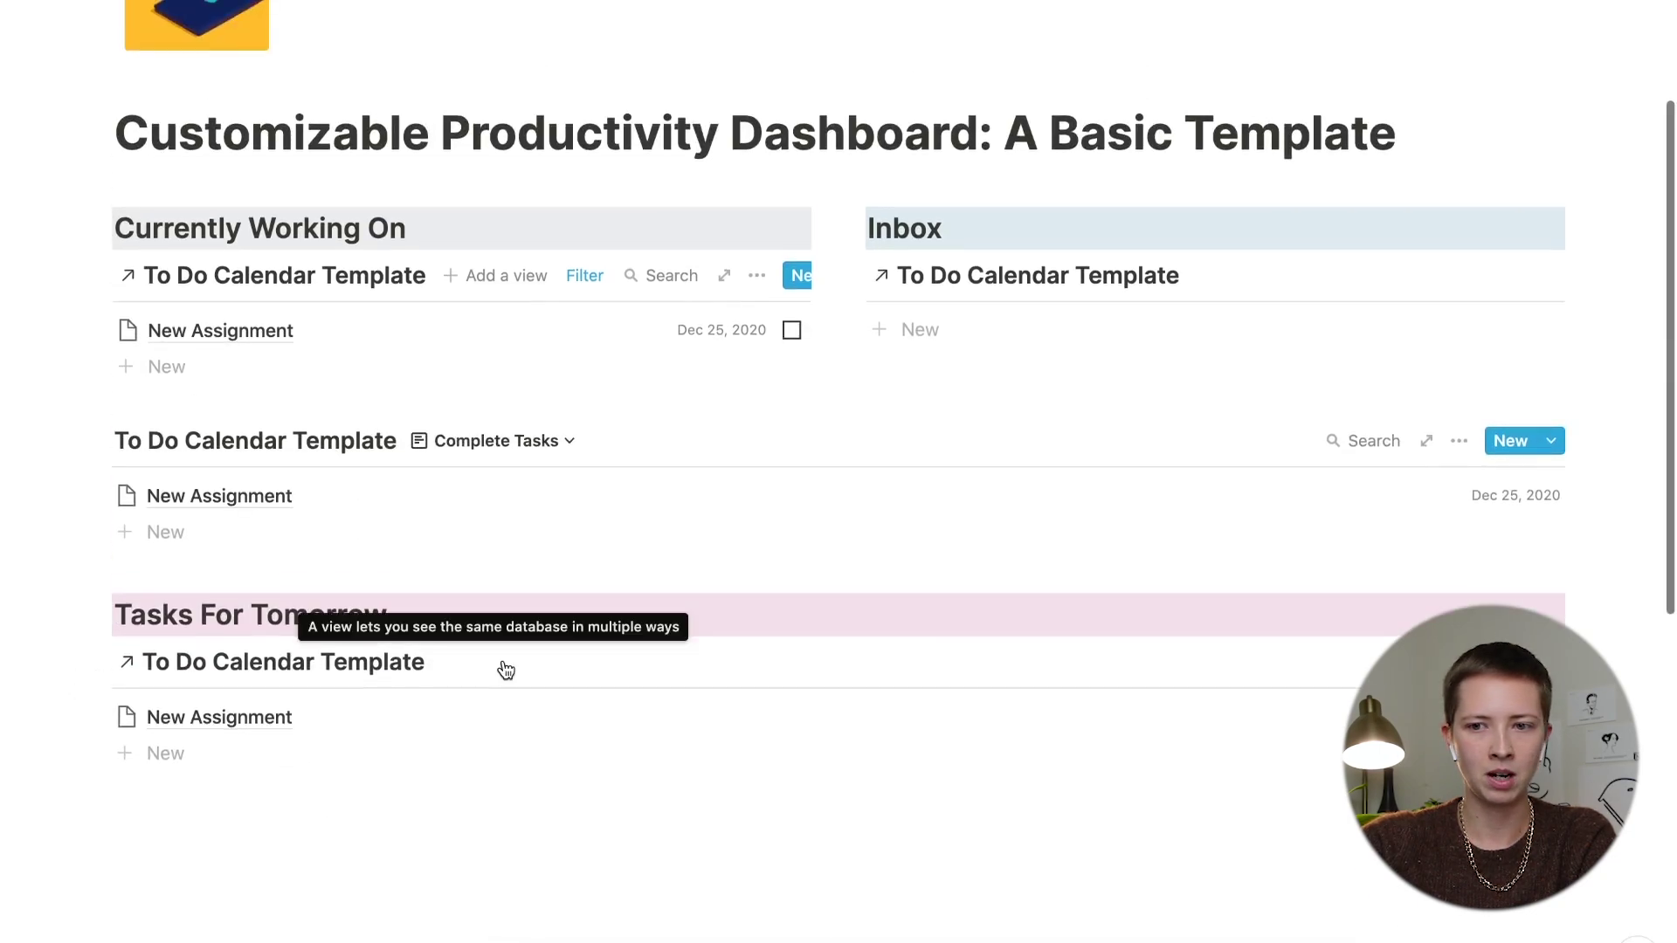
Step: Filter the Complete Tasks view to show only entries whose Complete? checkbox is checked
left_click(1458, 289)
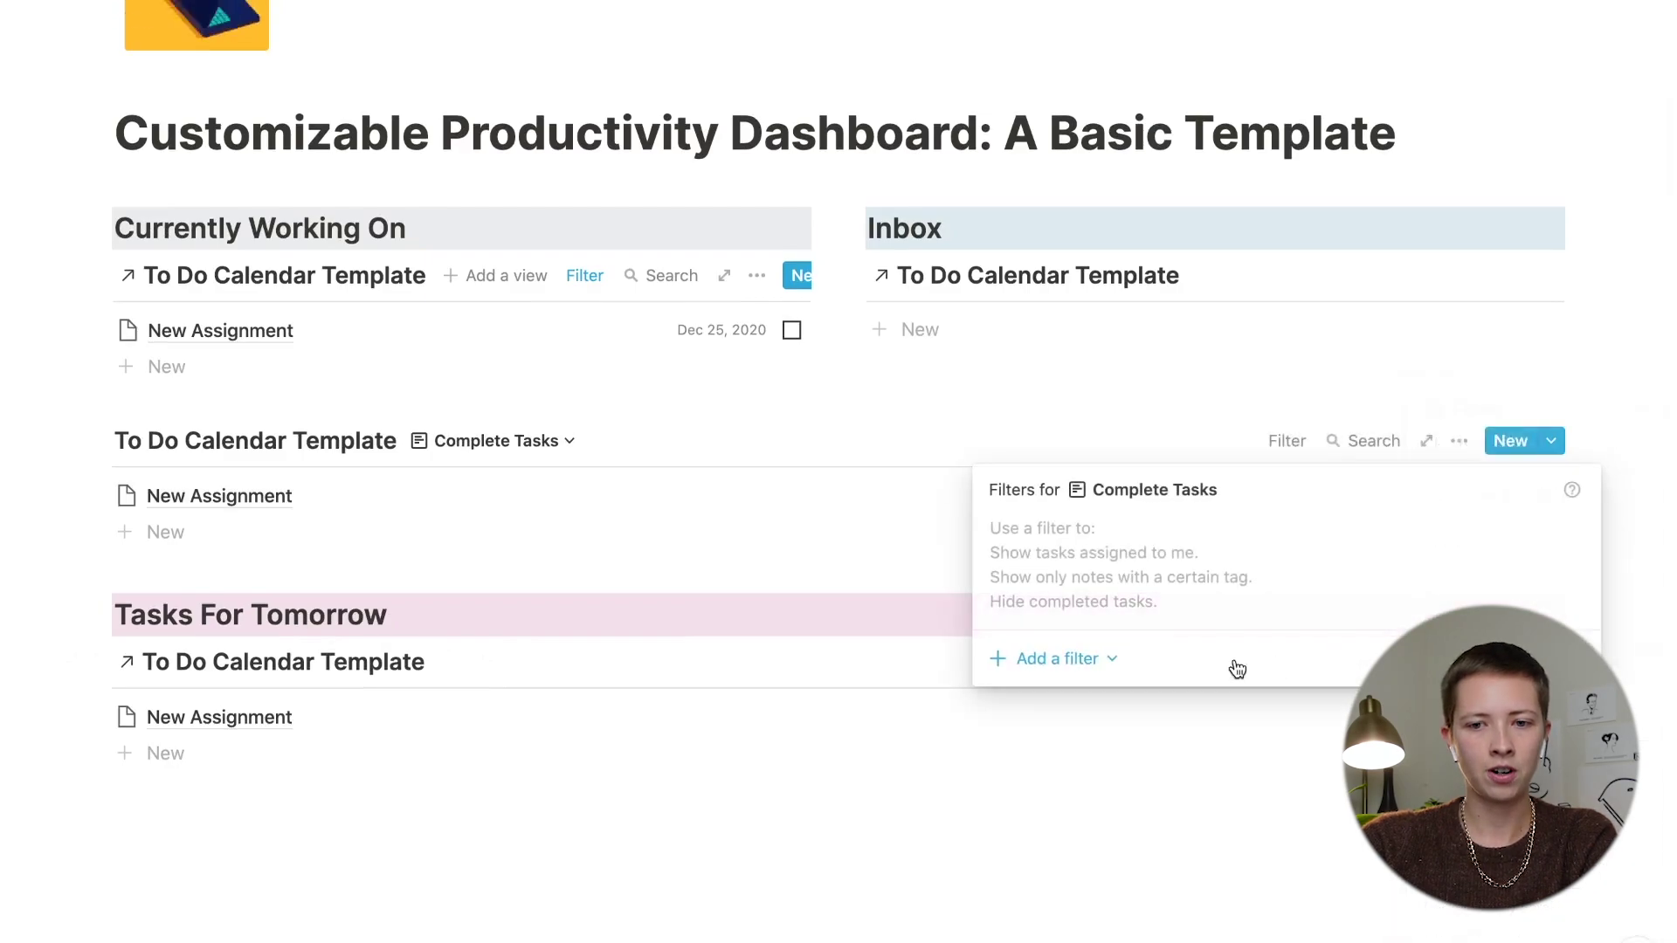
left_click(1069, 658)
left_click(1061, 697)
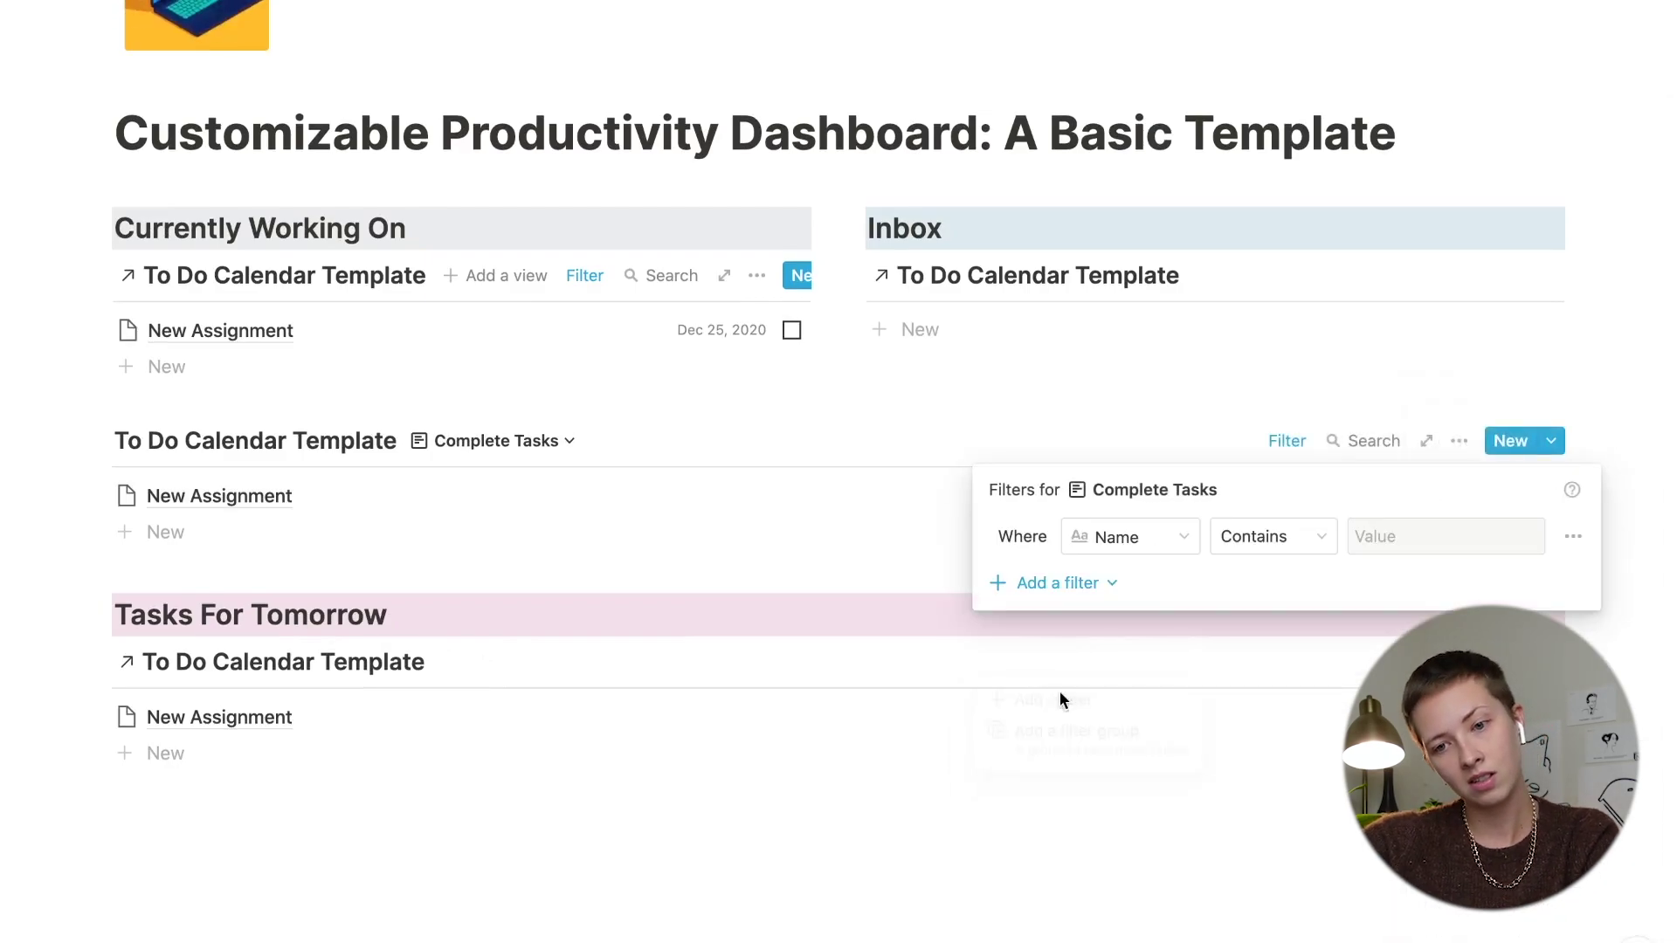
left_click(1098, 542)
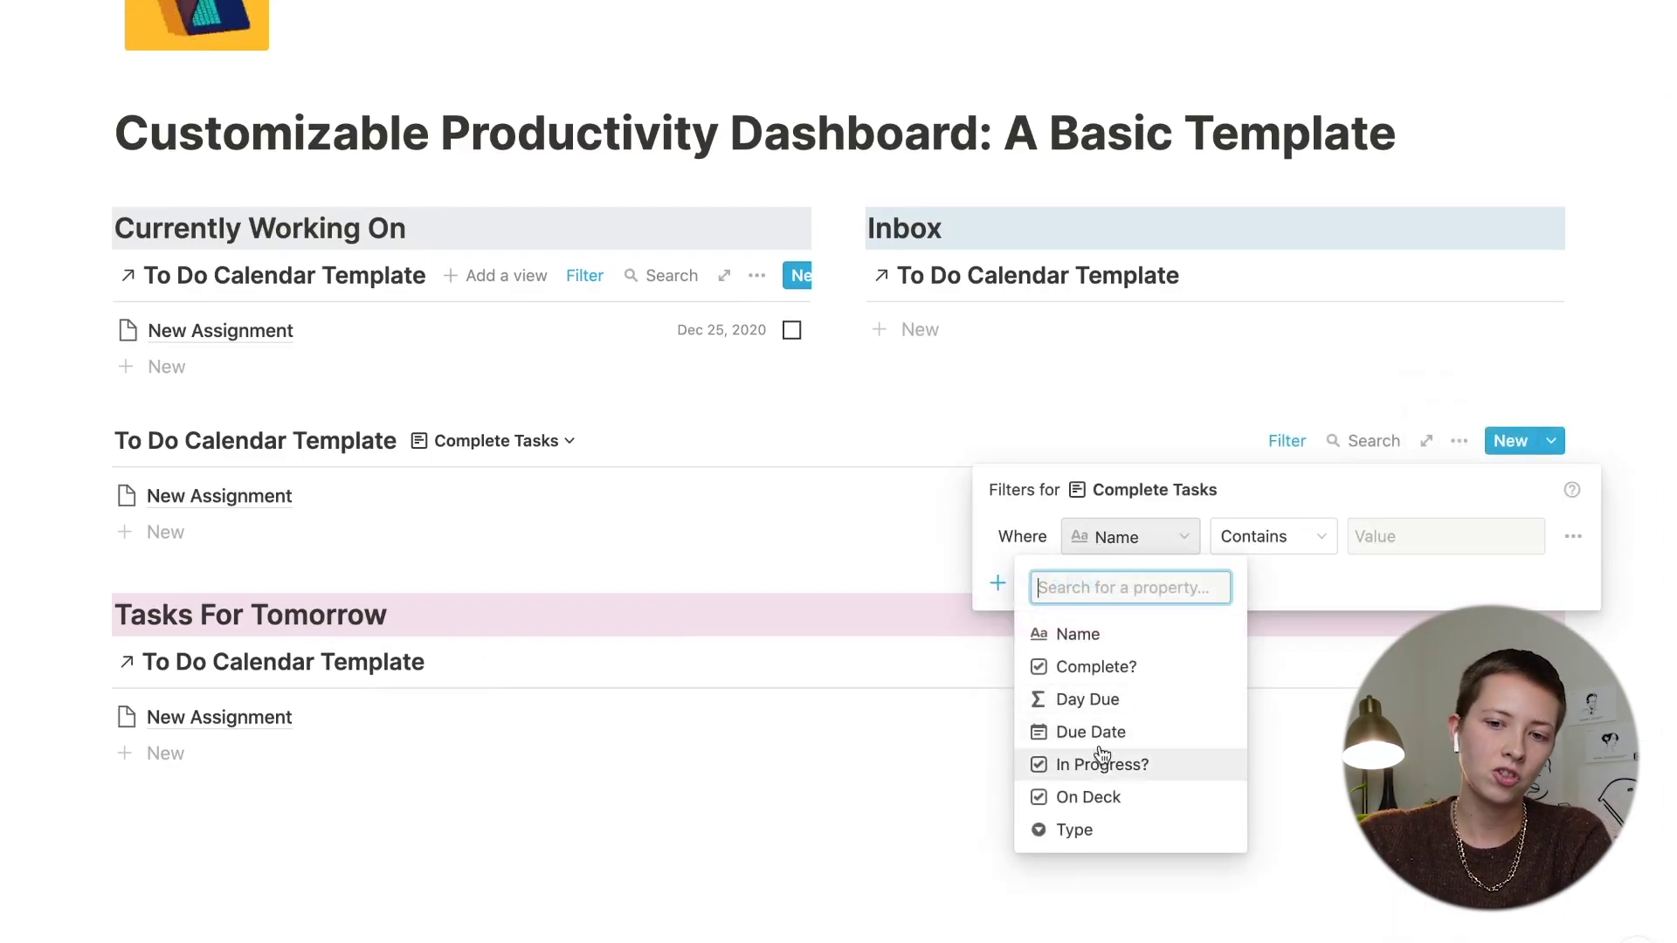
left_click(1092, 668)
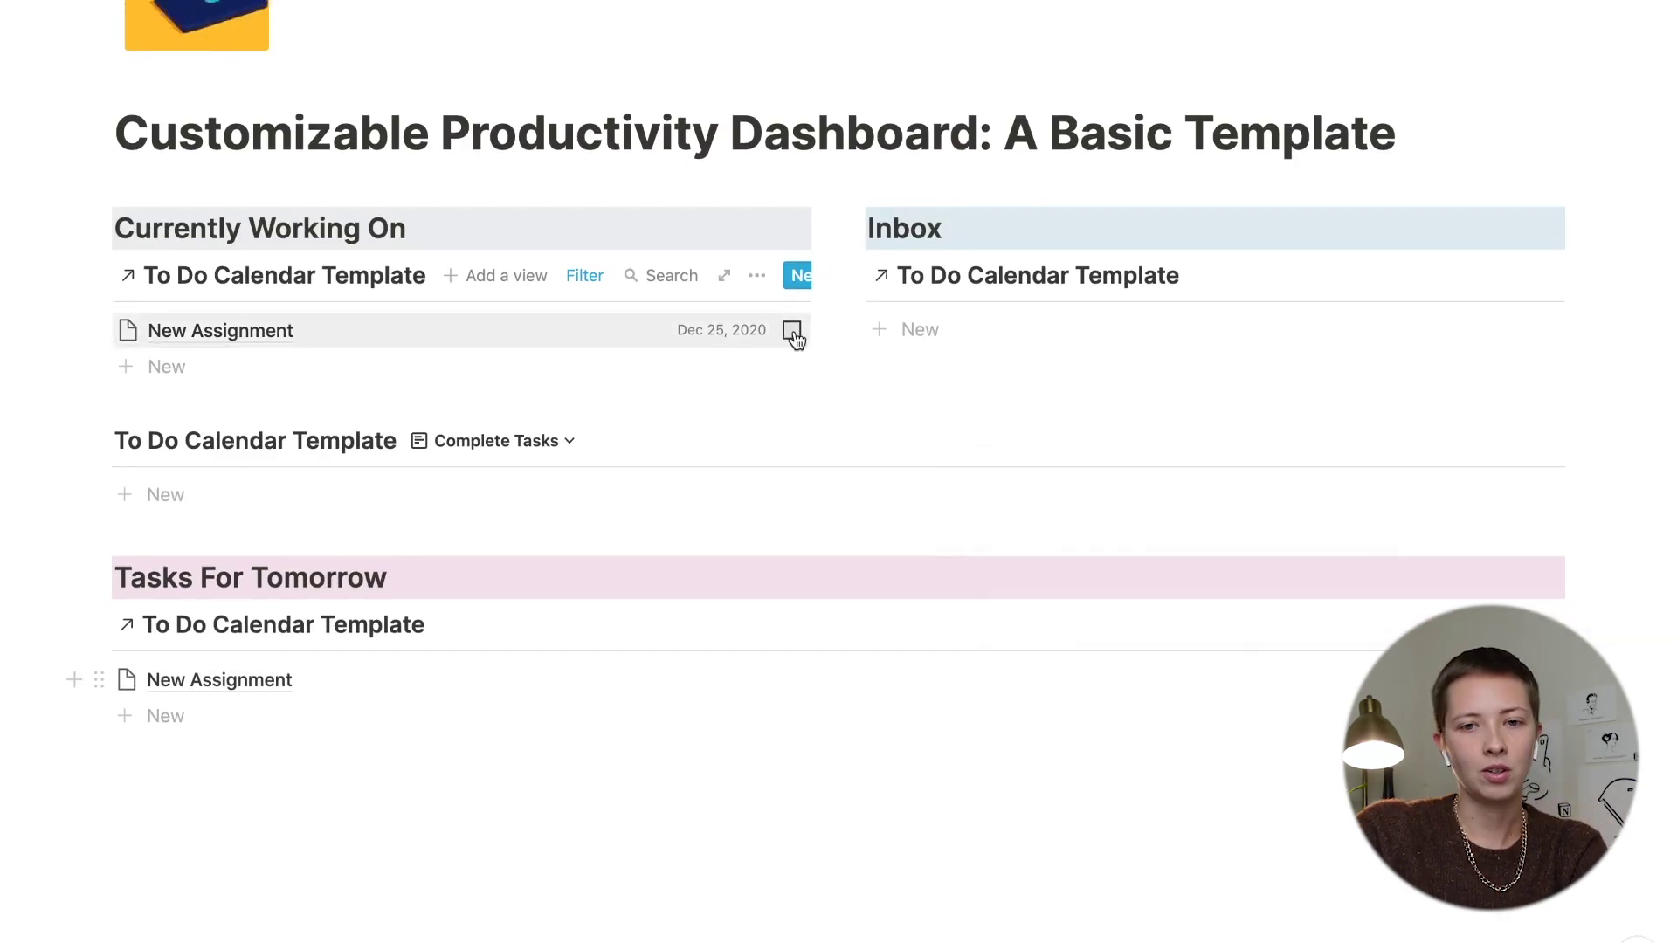
Step: Mark New Assignment as complete in the Currently Working On list and compare the main database's views
left_click(792, 332)
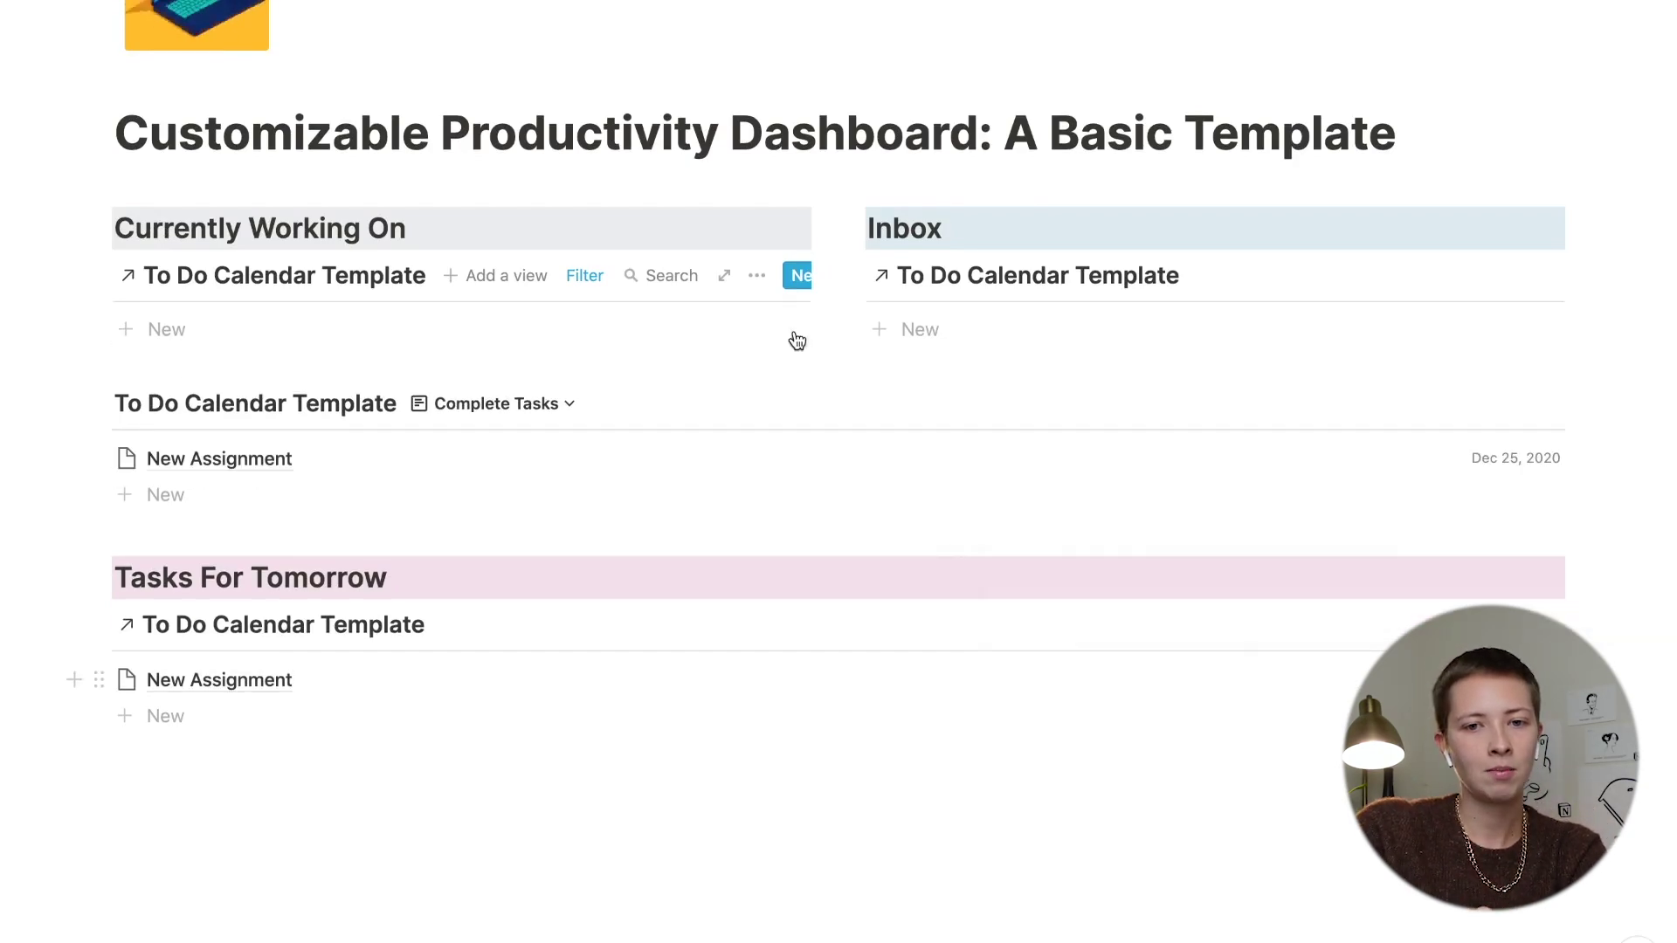
left_click(482, 404)
left_click(485, 489)
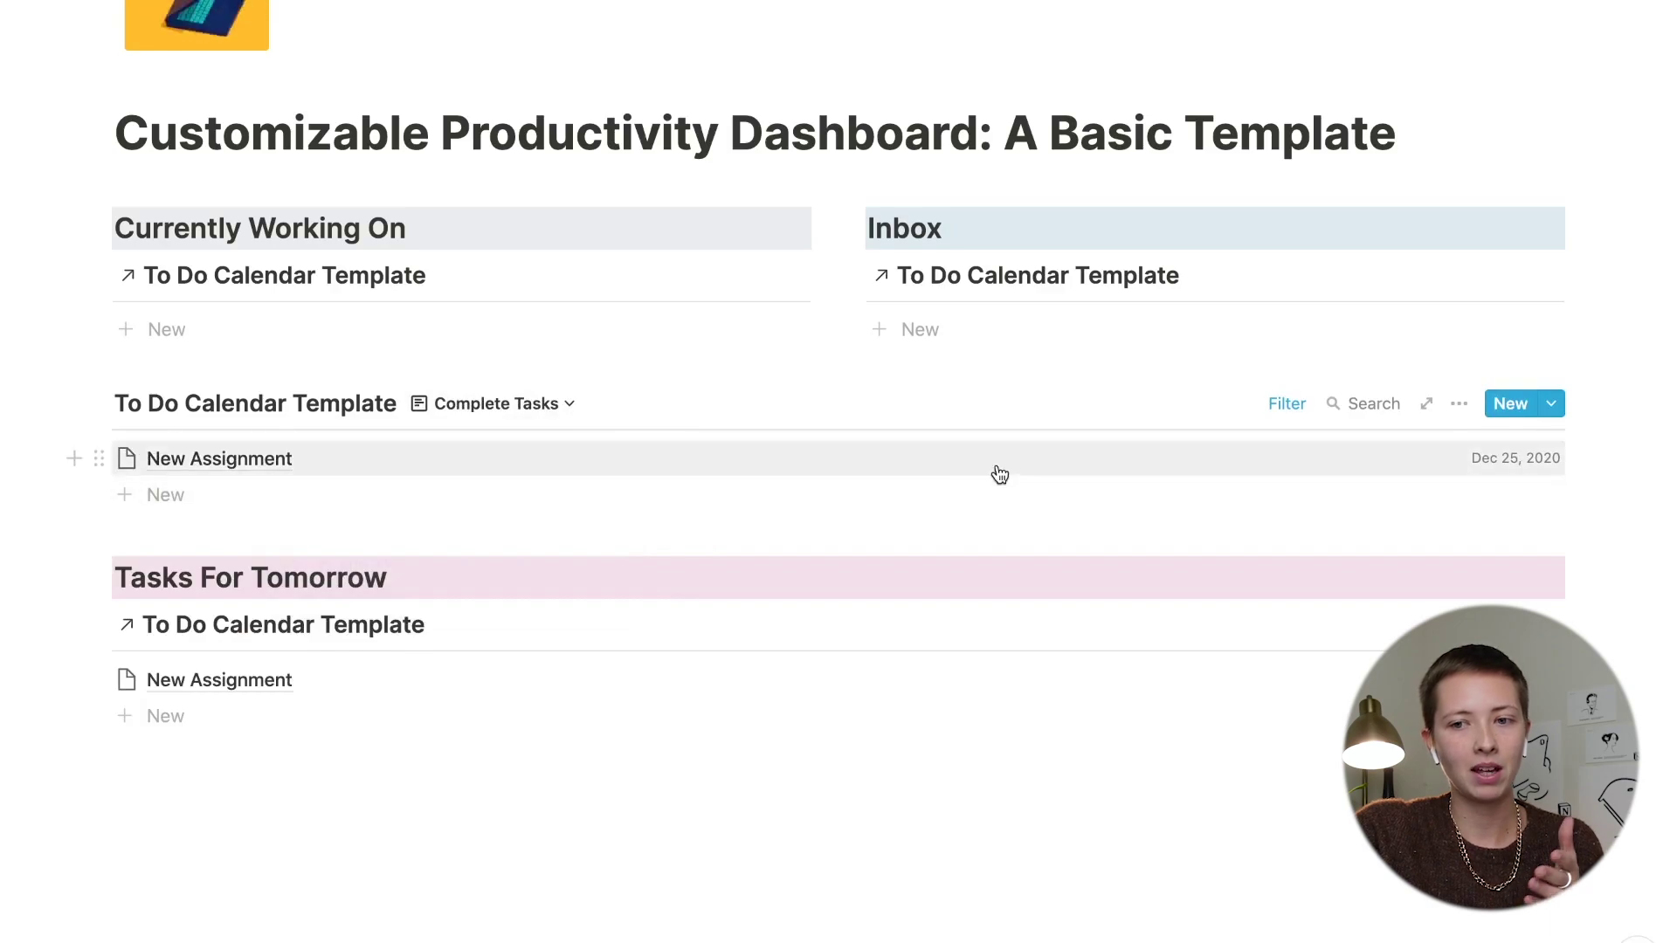
Step: Show the Complete? property in the Complete Tasks view
left_click(1460, 404)
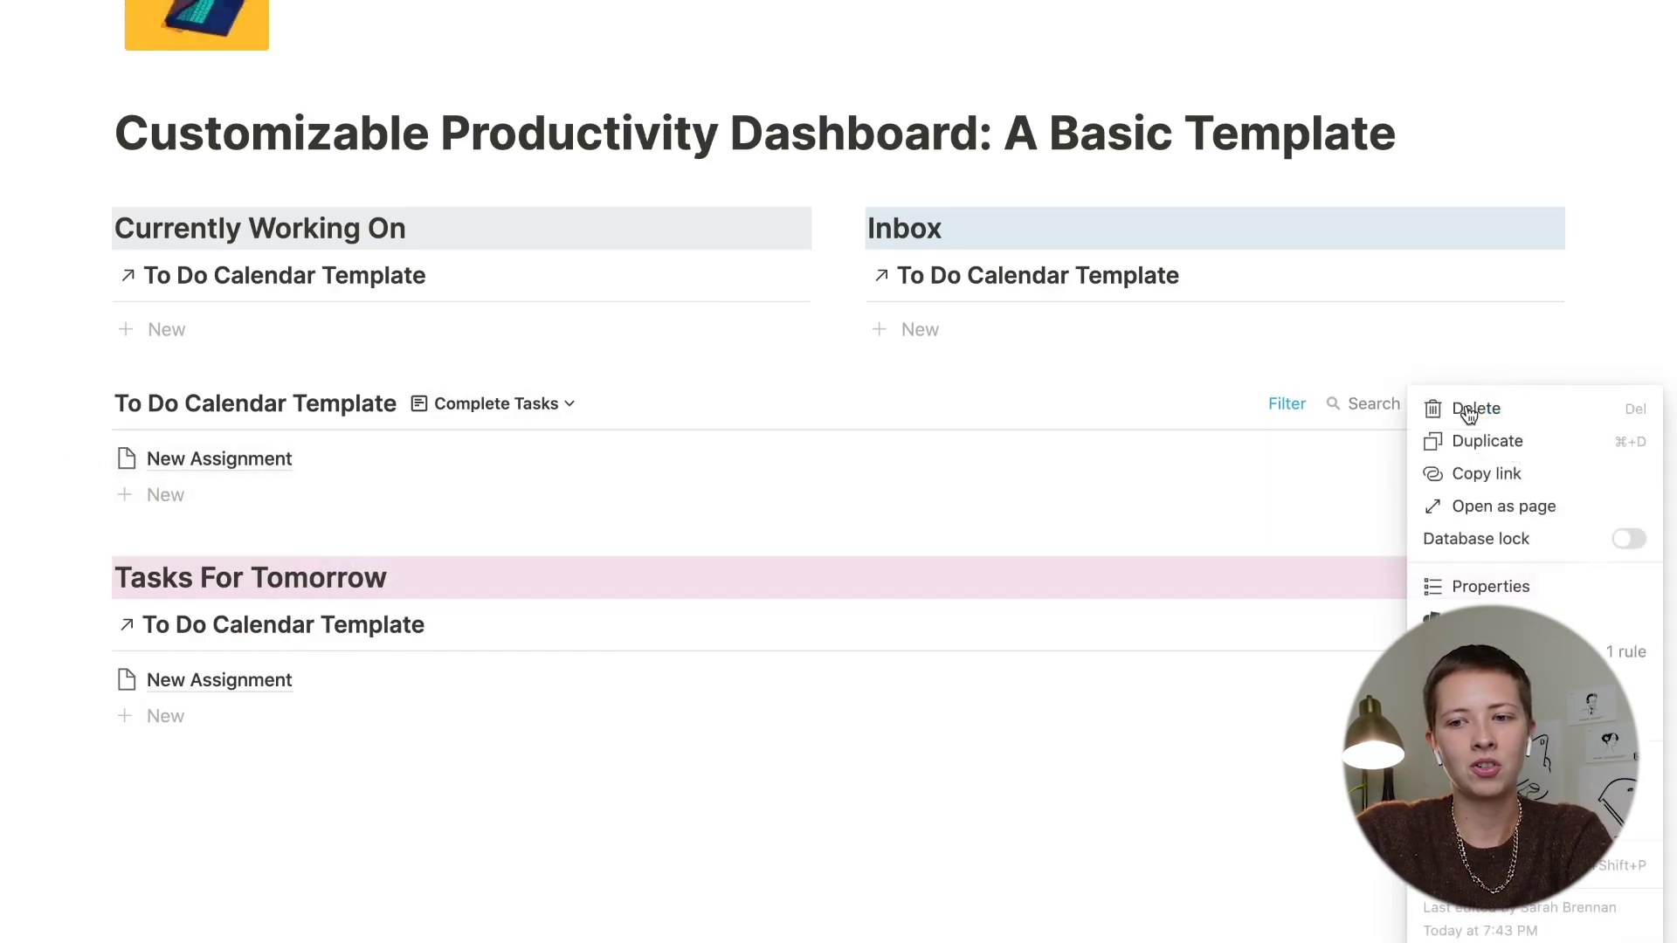
left_click(1501, 585)
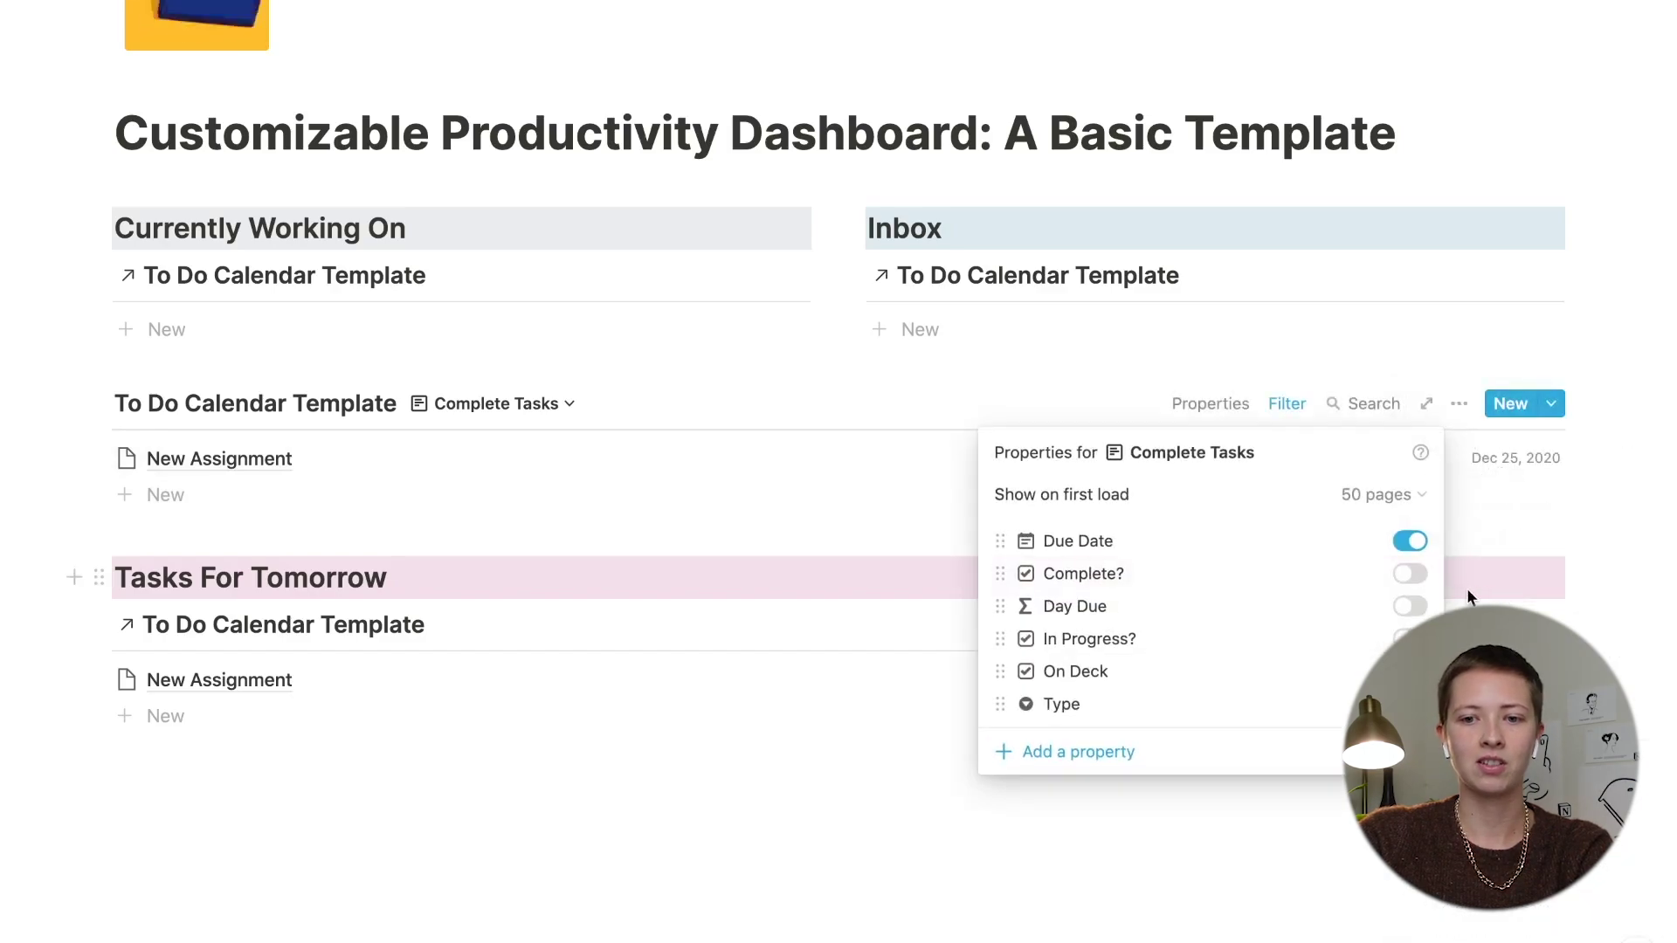
left_click(1410, 574)
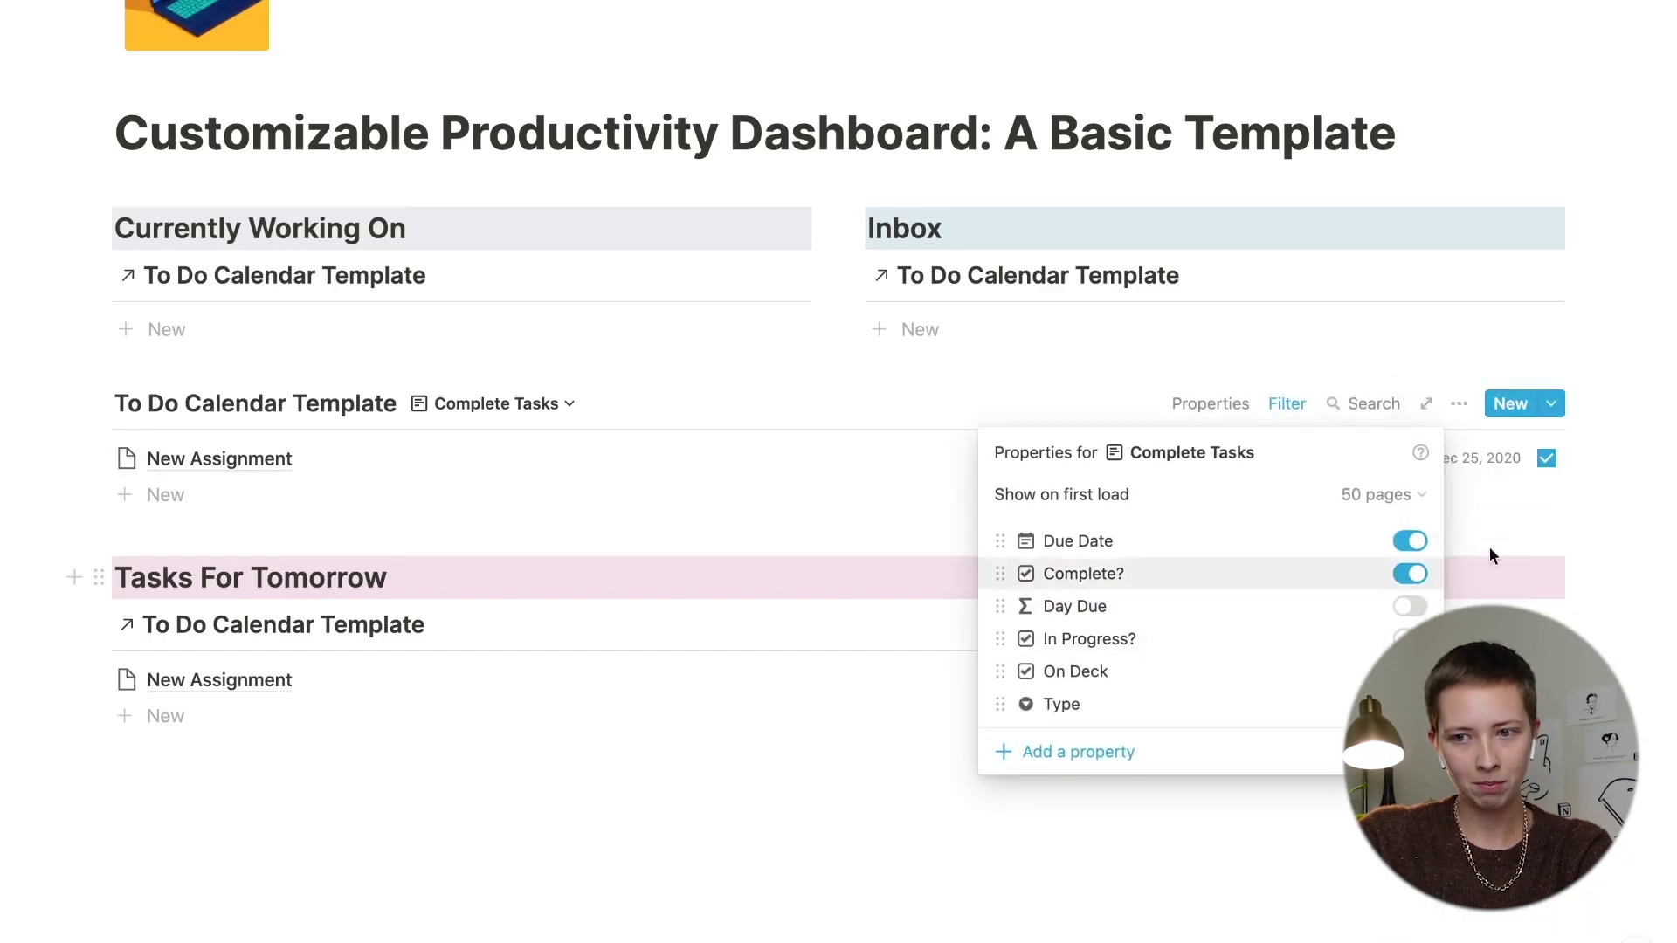
left_click(1612, 451)
Step: Mark New Assignment as not complete from the Complete Tasks view and check it in the Currently Working On list
left_click(1546, 457)
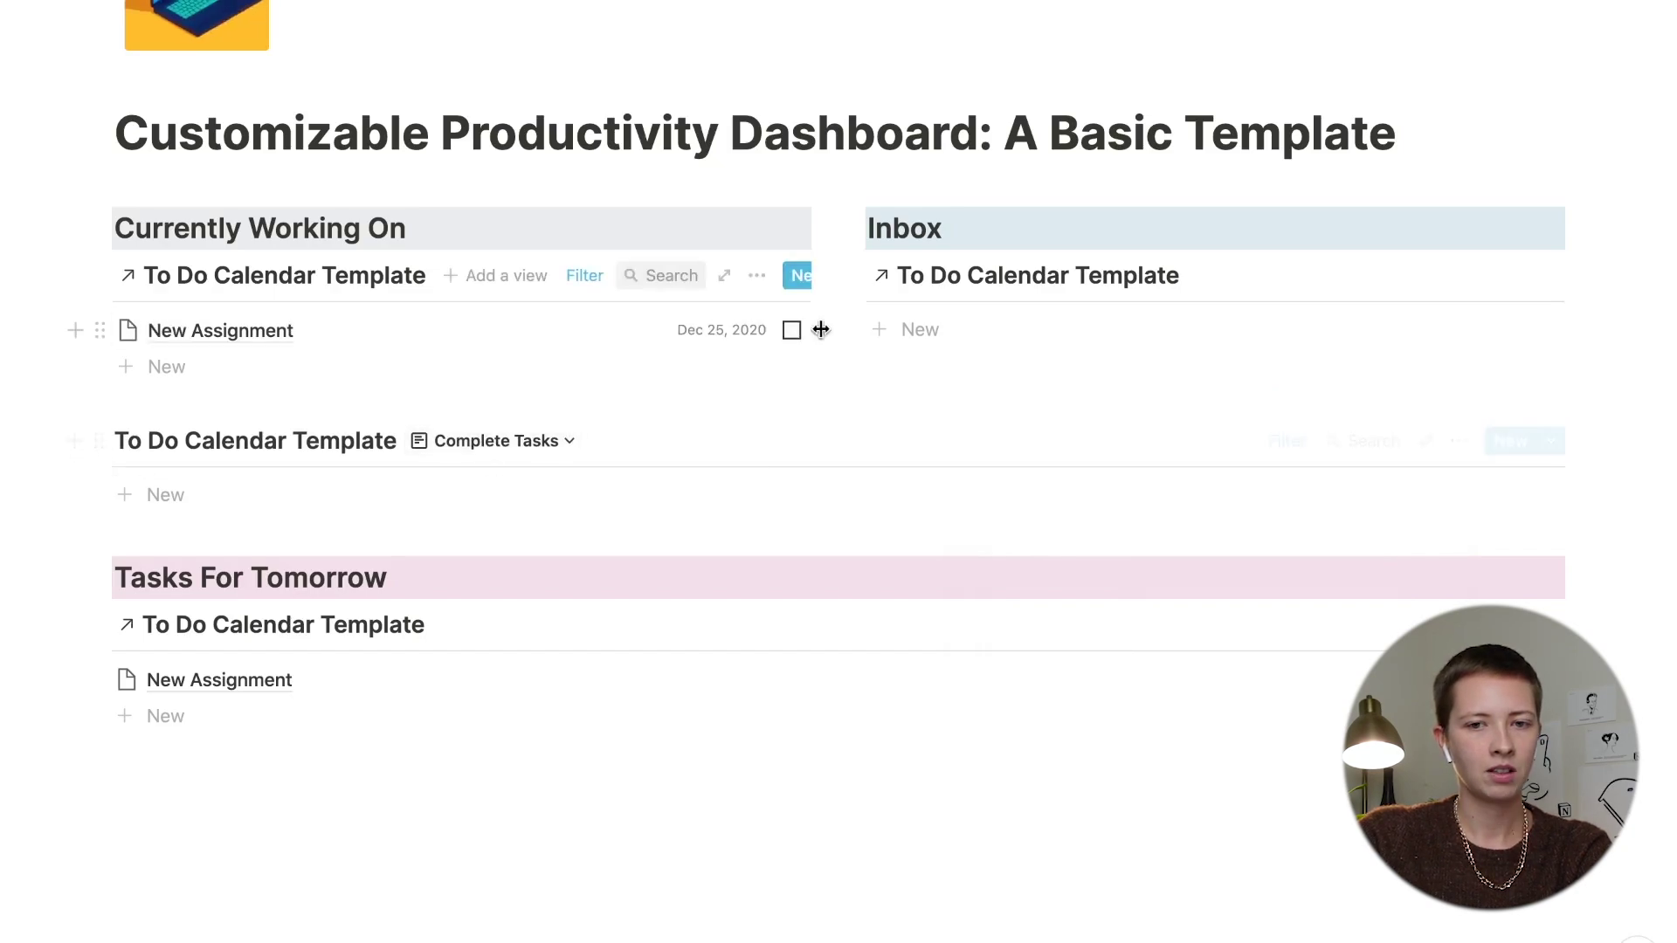
left_click(792, 333)
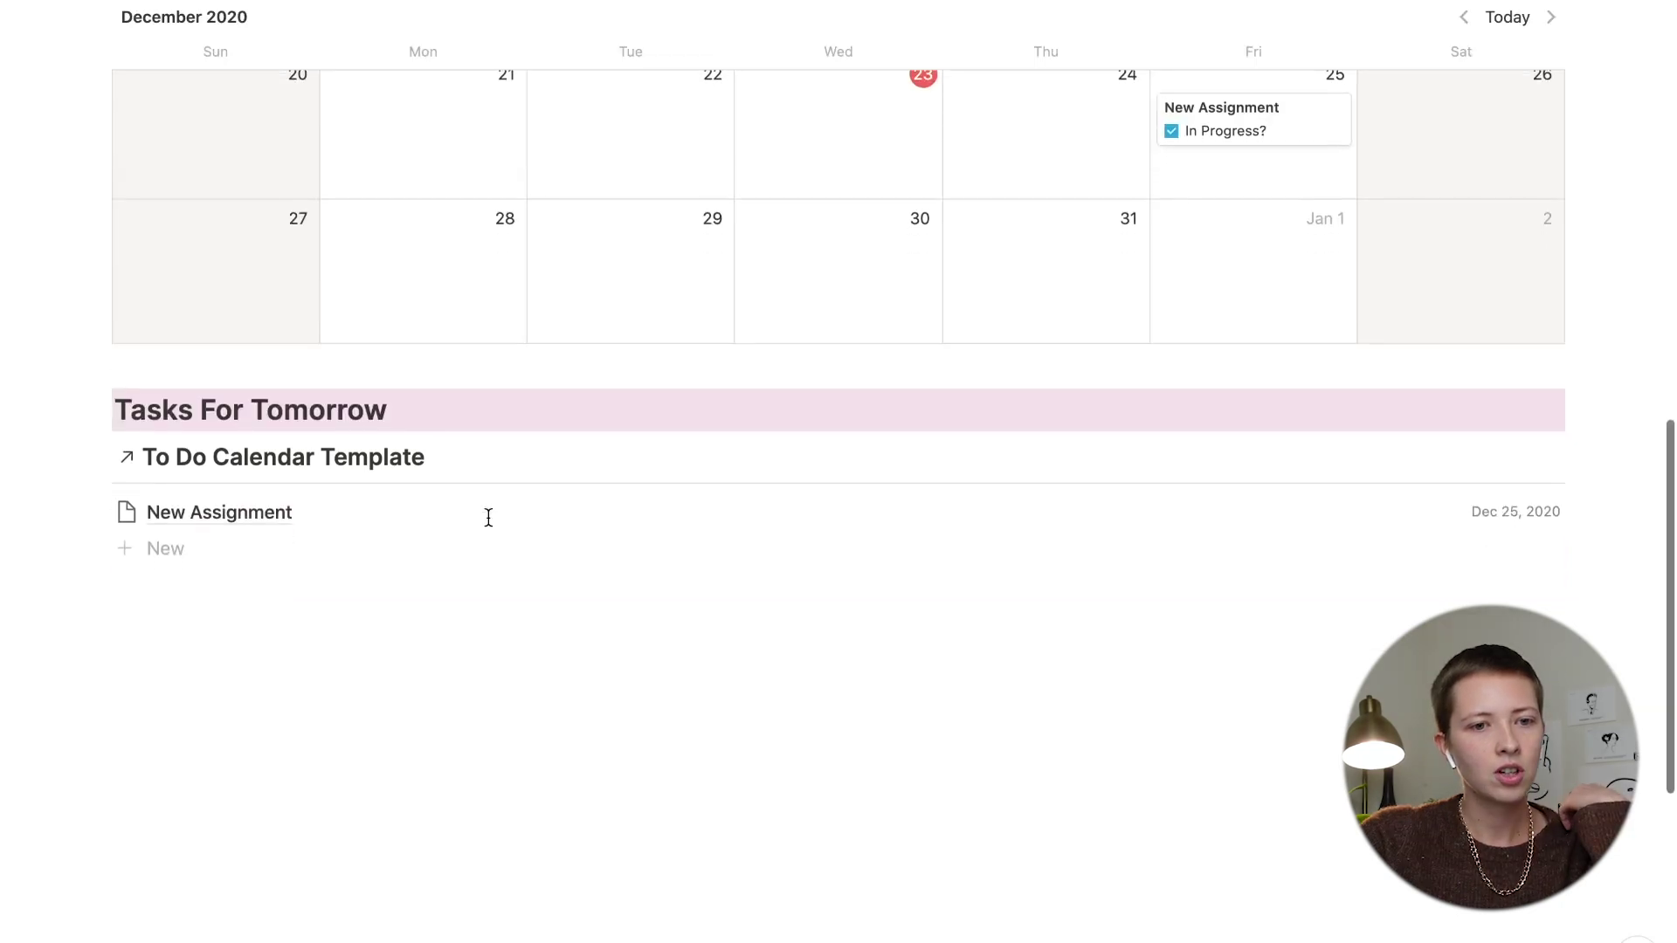
Step: Filter the Tasks For Tomorrow list to entries whose Due Date is Tomorrow
scroll(486, 516, "down", 2)
left_click(1459, 392)
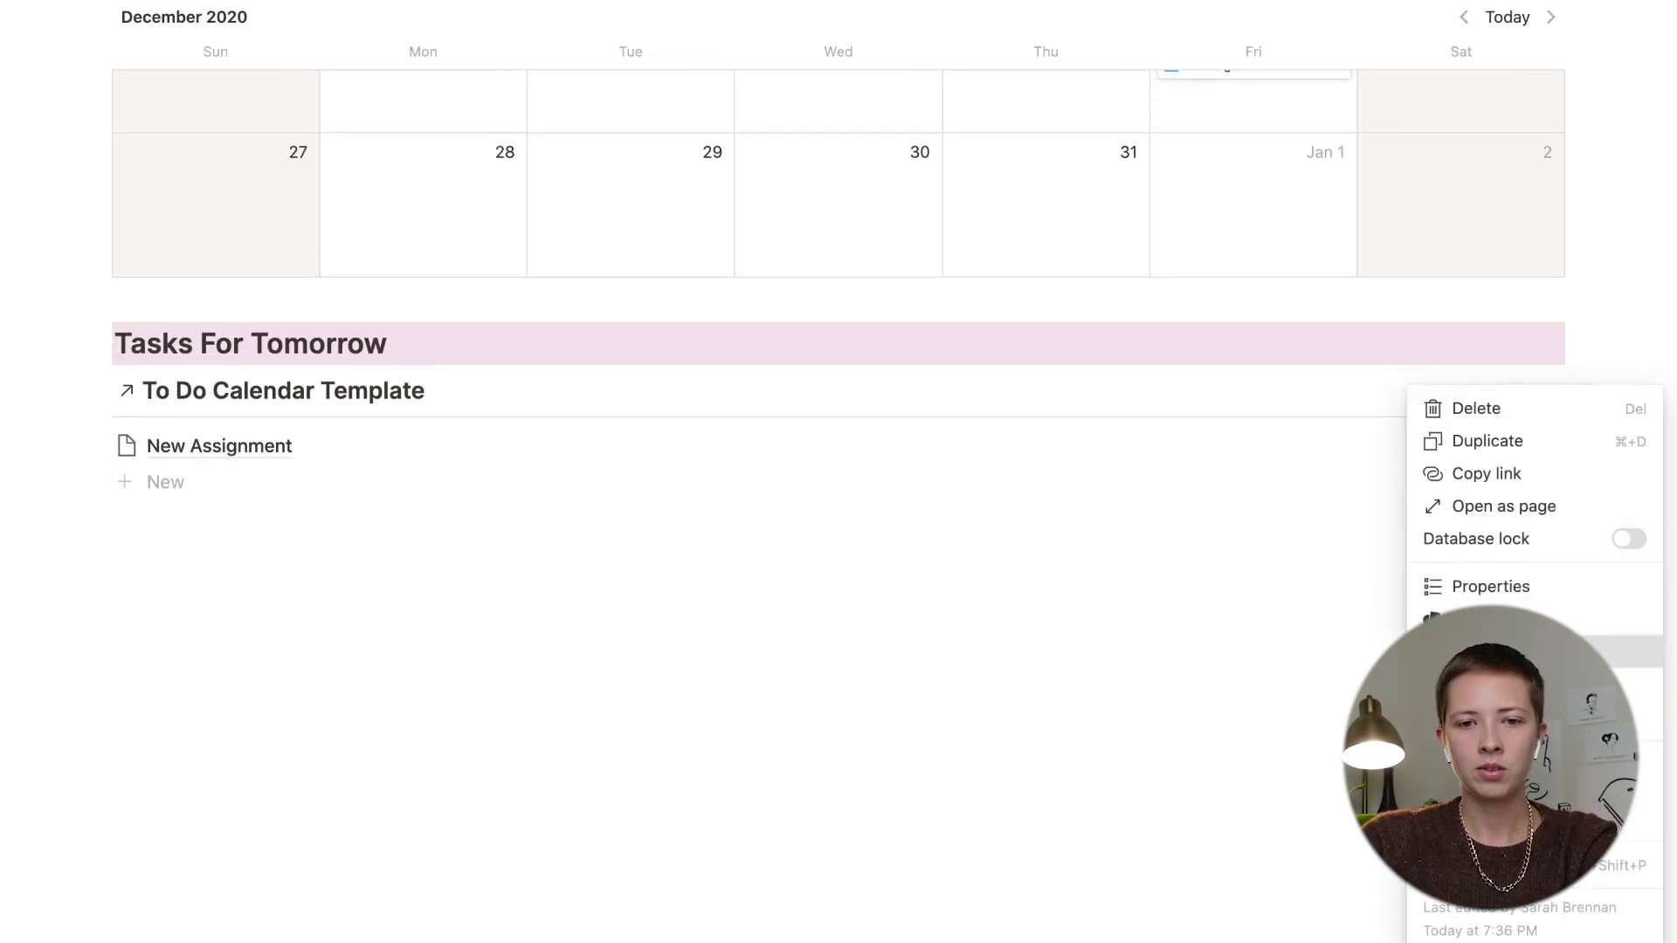
left_click(1484, 651)
left_click(1076, 609)
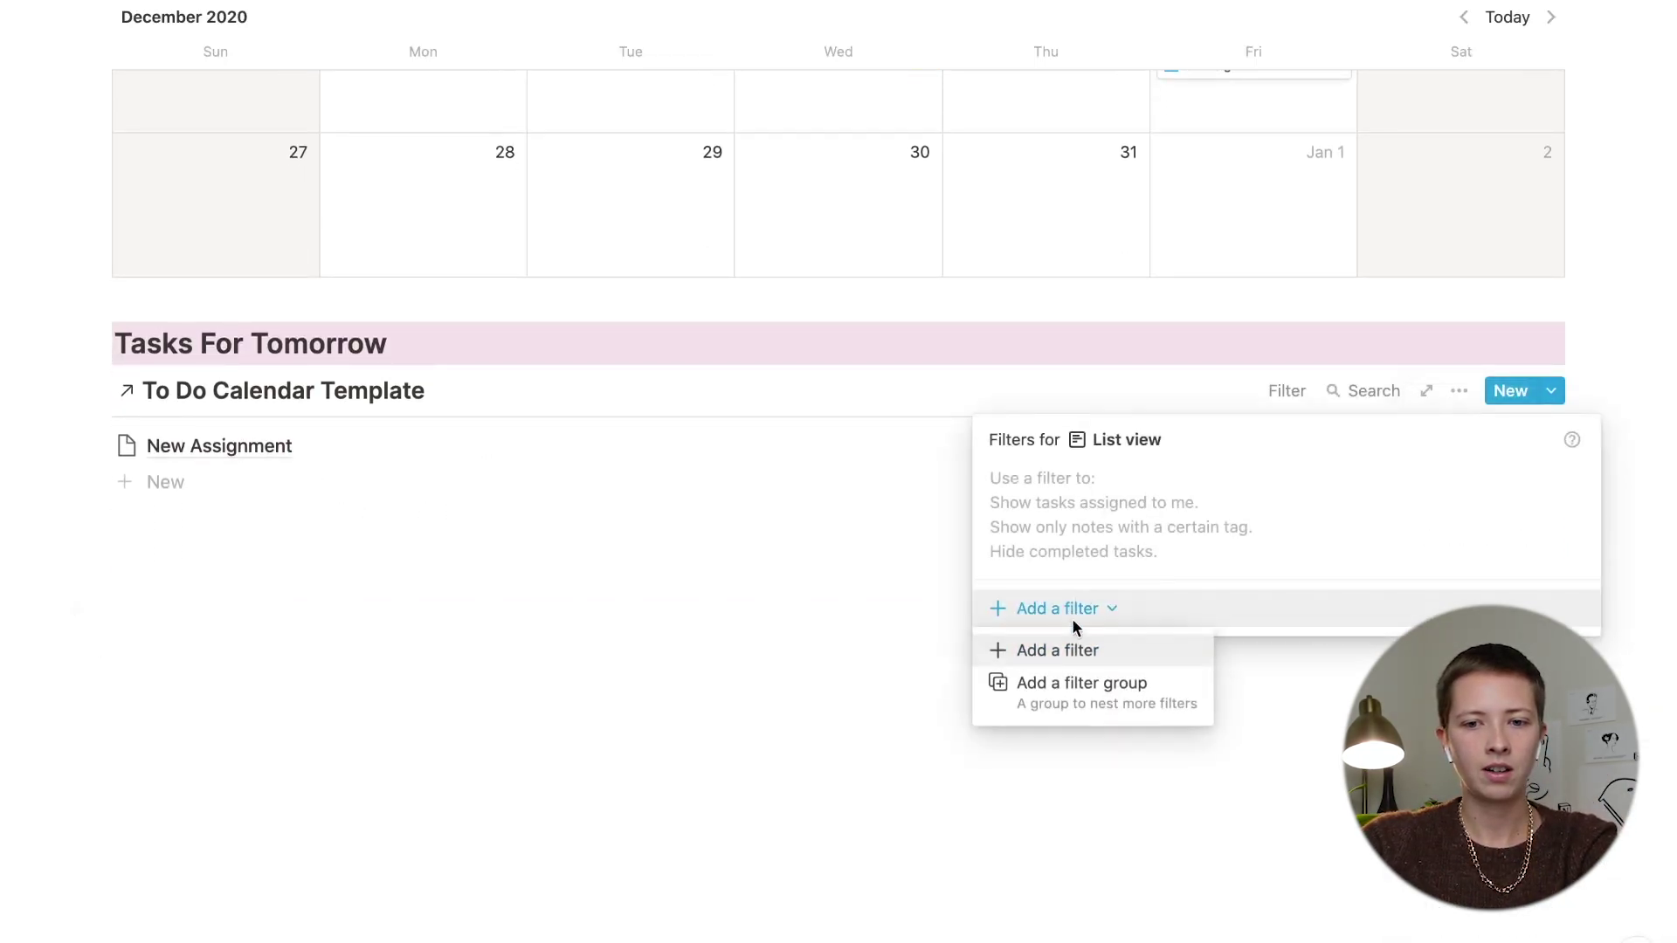
left_click(1059, 651)
left_click(1105, 491)
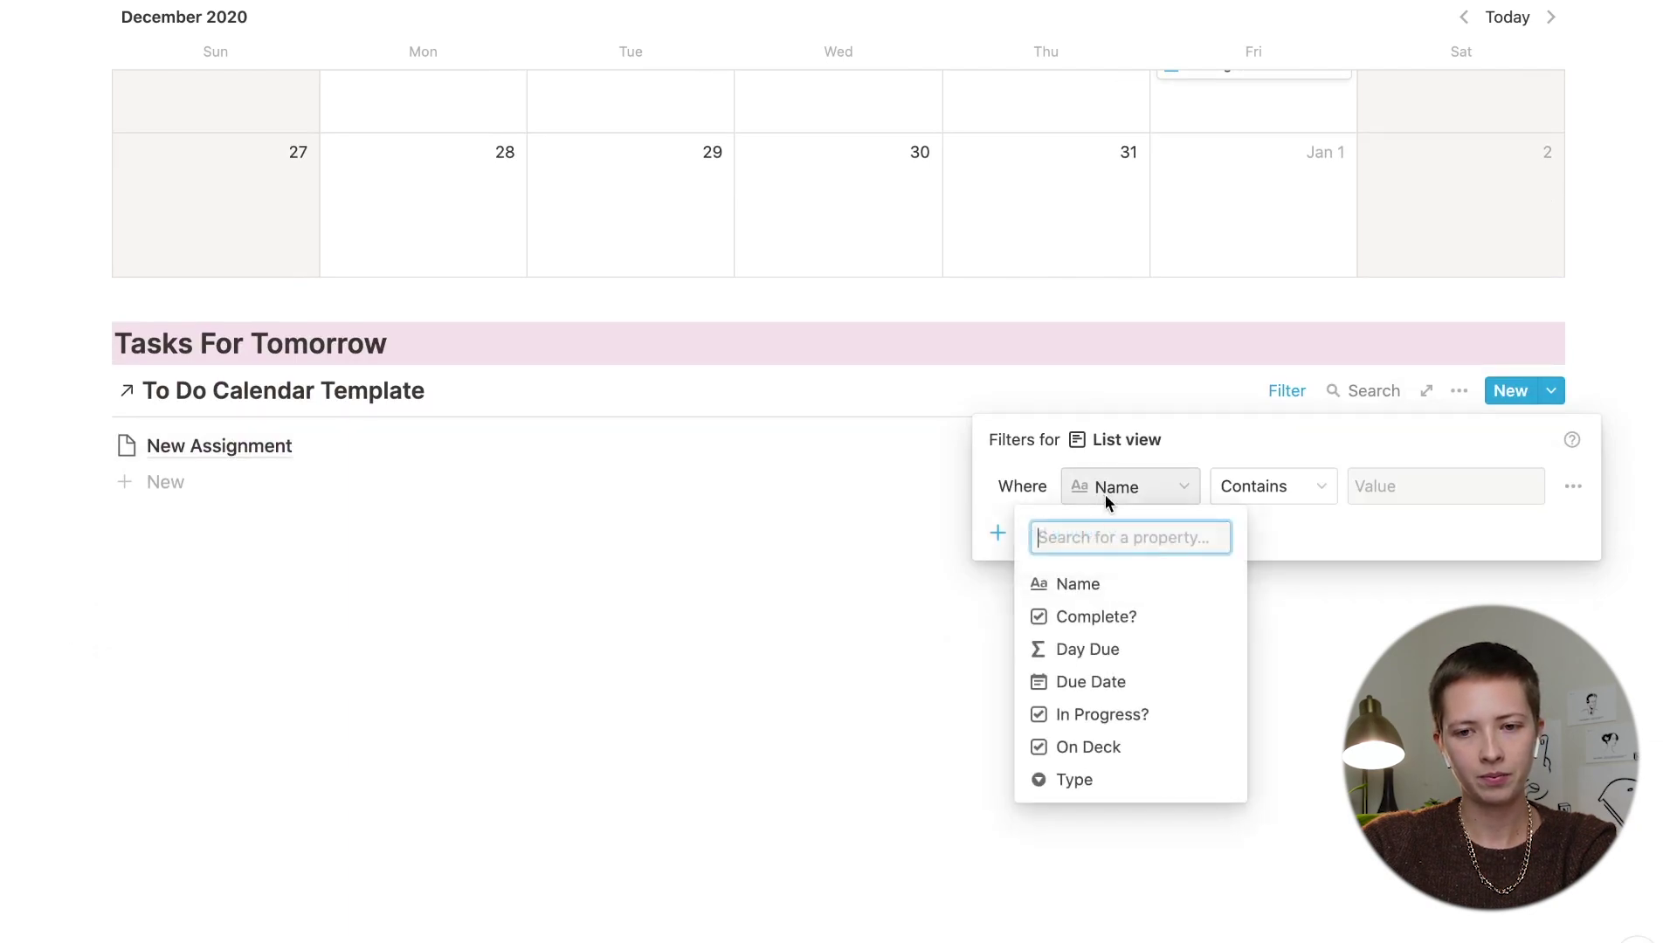
left_click(1115, 683)
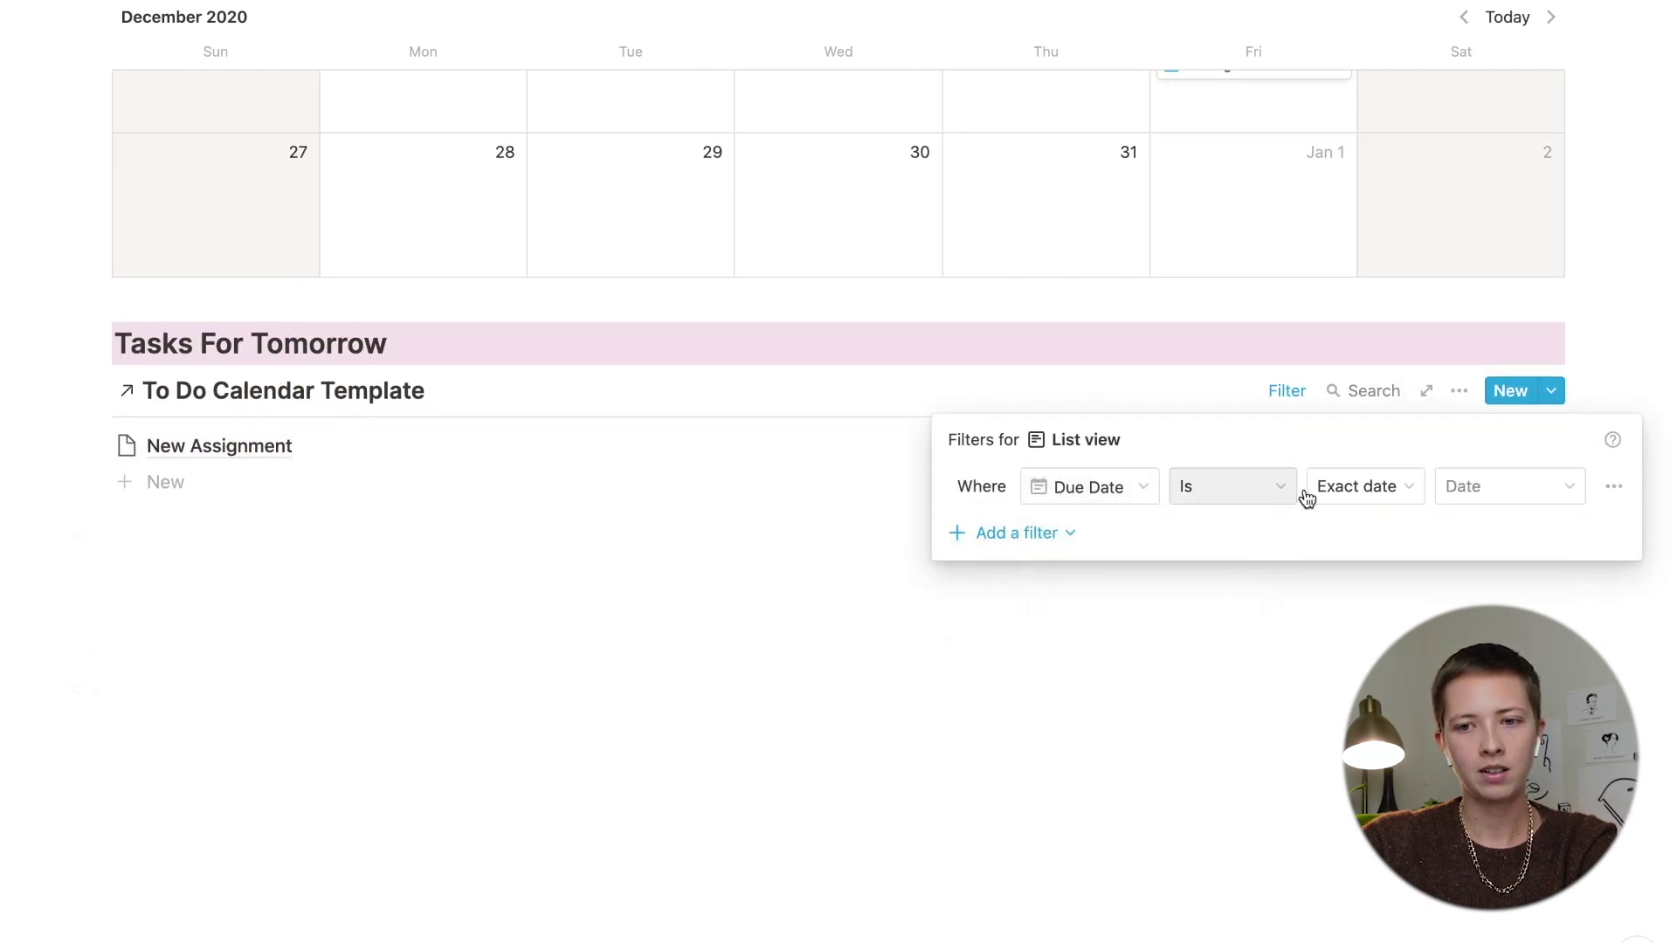
left_click(1381, 487)
left_click(1377, 562)
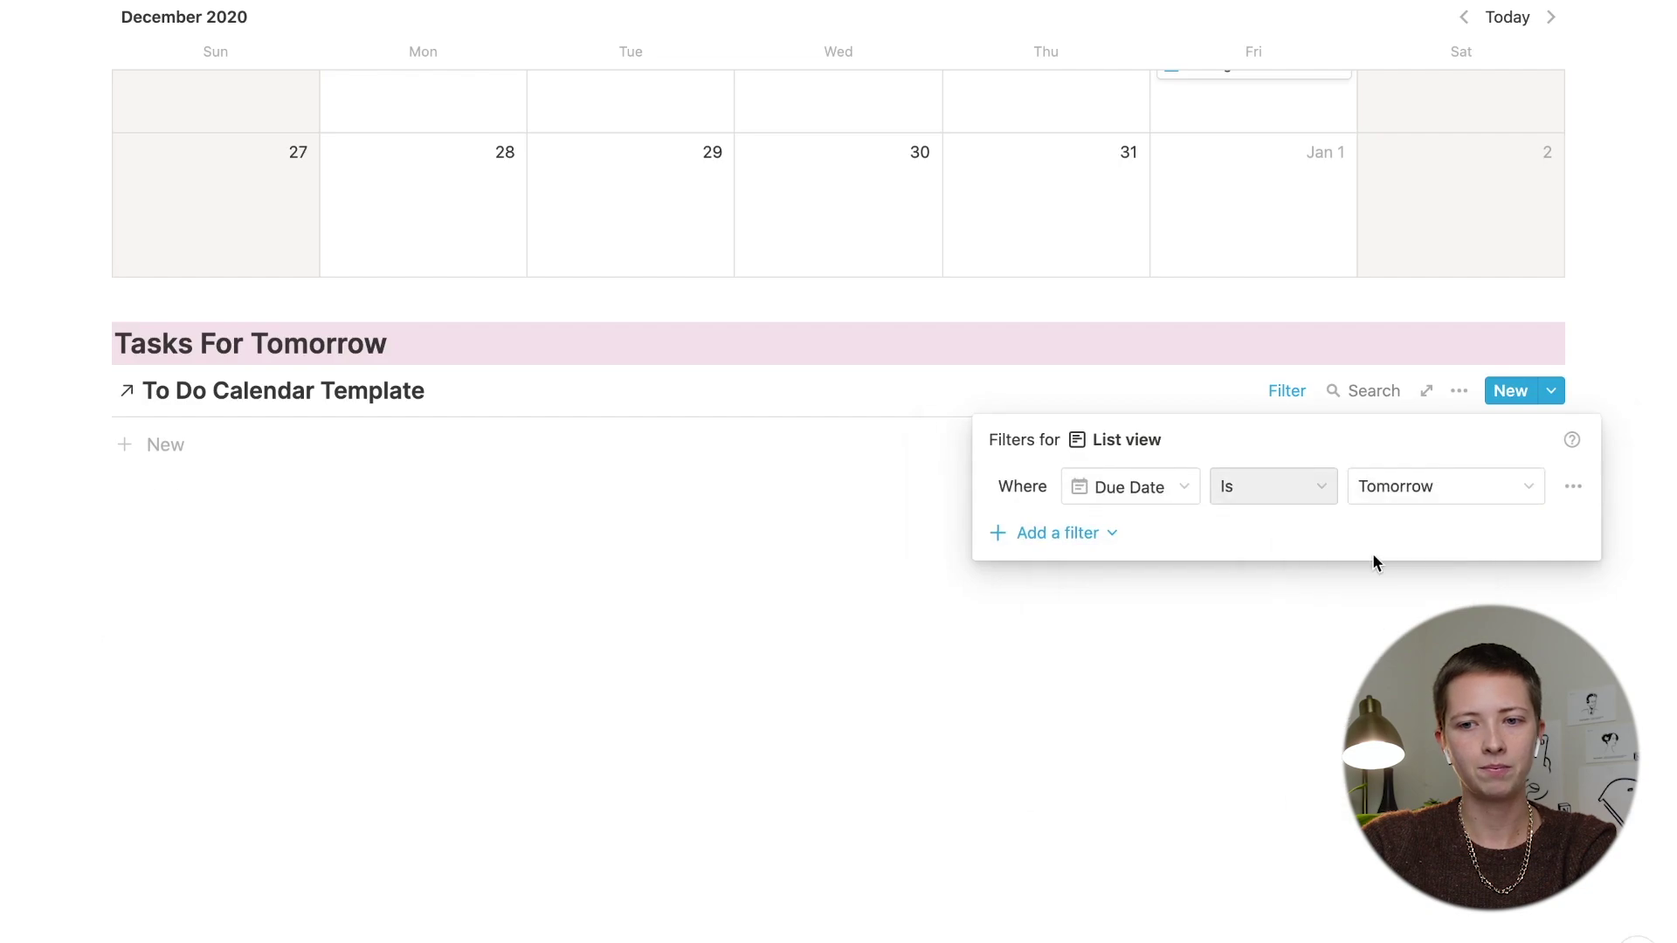
Step: Add a second filter to the Tasks For Tomorrow list requiring On Deck to be checked
left_click(1056, 533)
left_click(1063, 578)
left_click(1102, 534)
left_click(1136, 782)
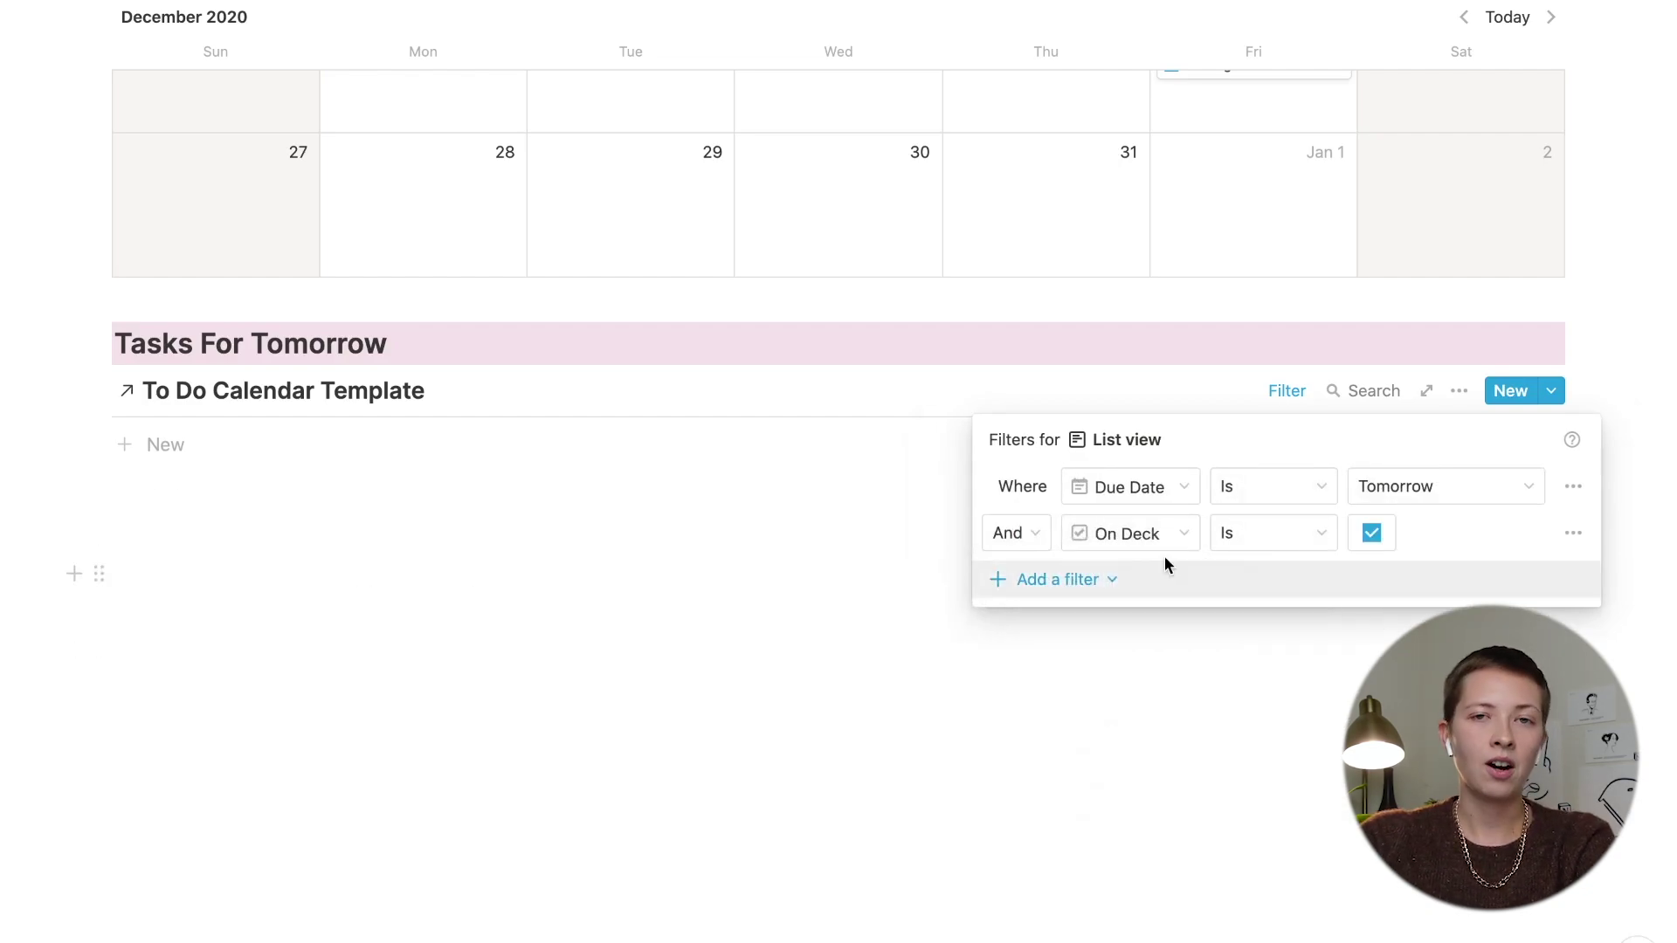
left_click(693, 559)
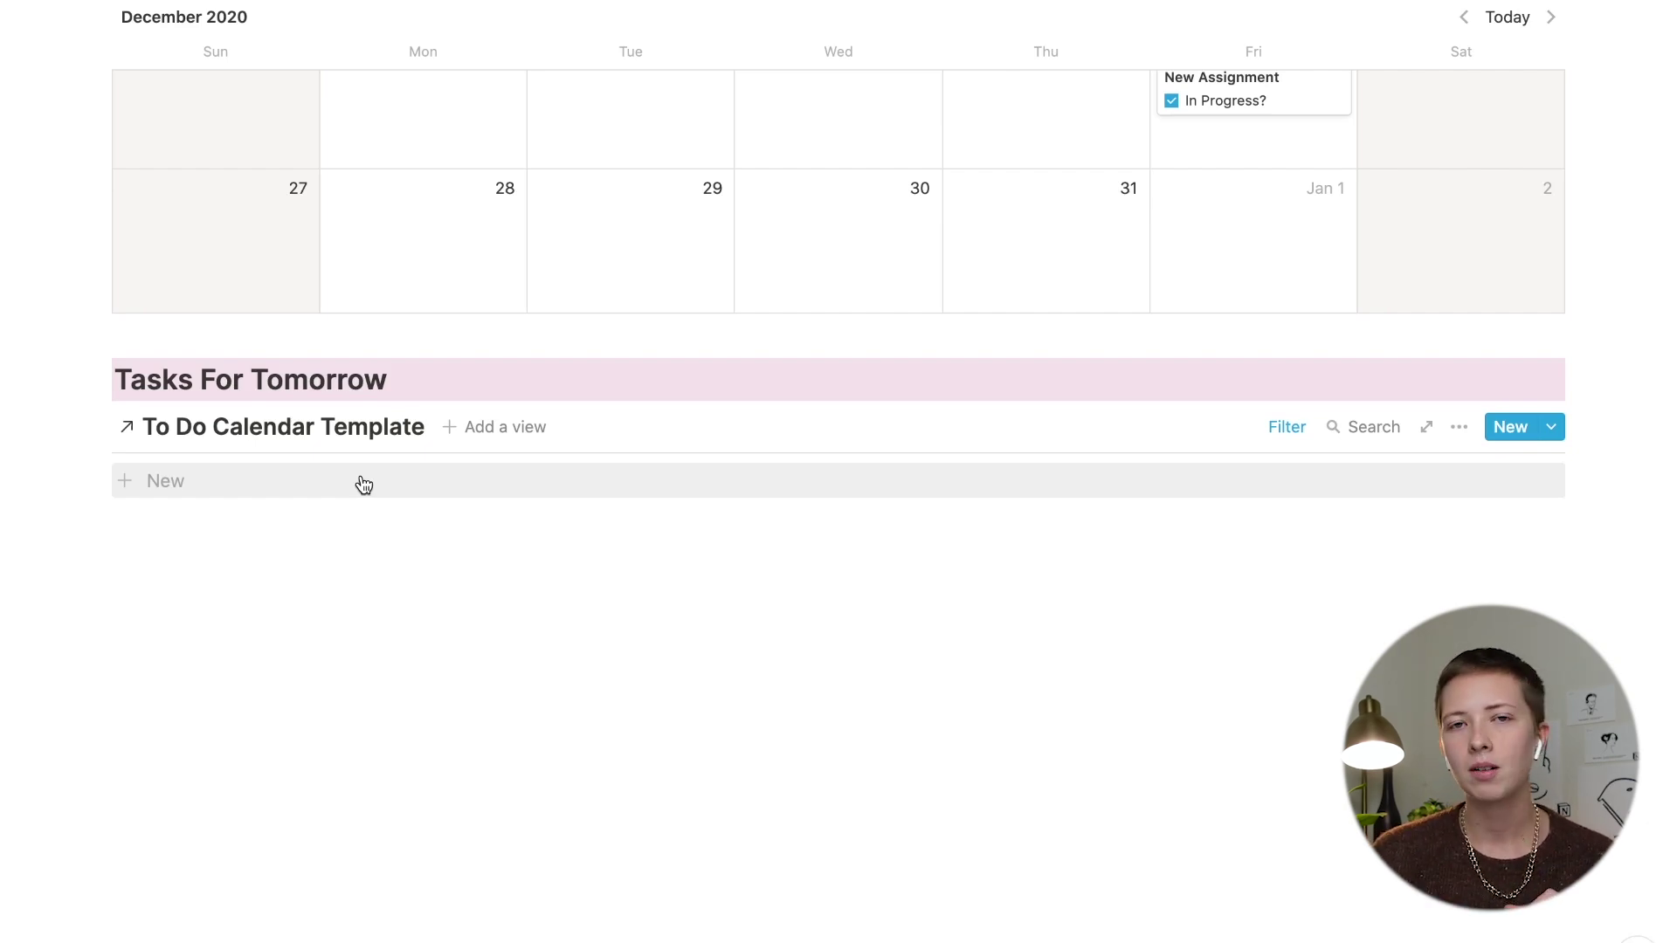
Step: Create an entry named Task for tomorrow 1 in the Tasks For Tomorrow list with the type Content To Publish
left_click(363, 483)
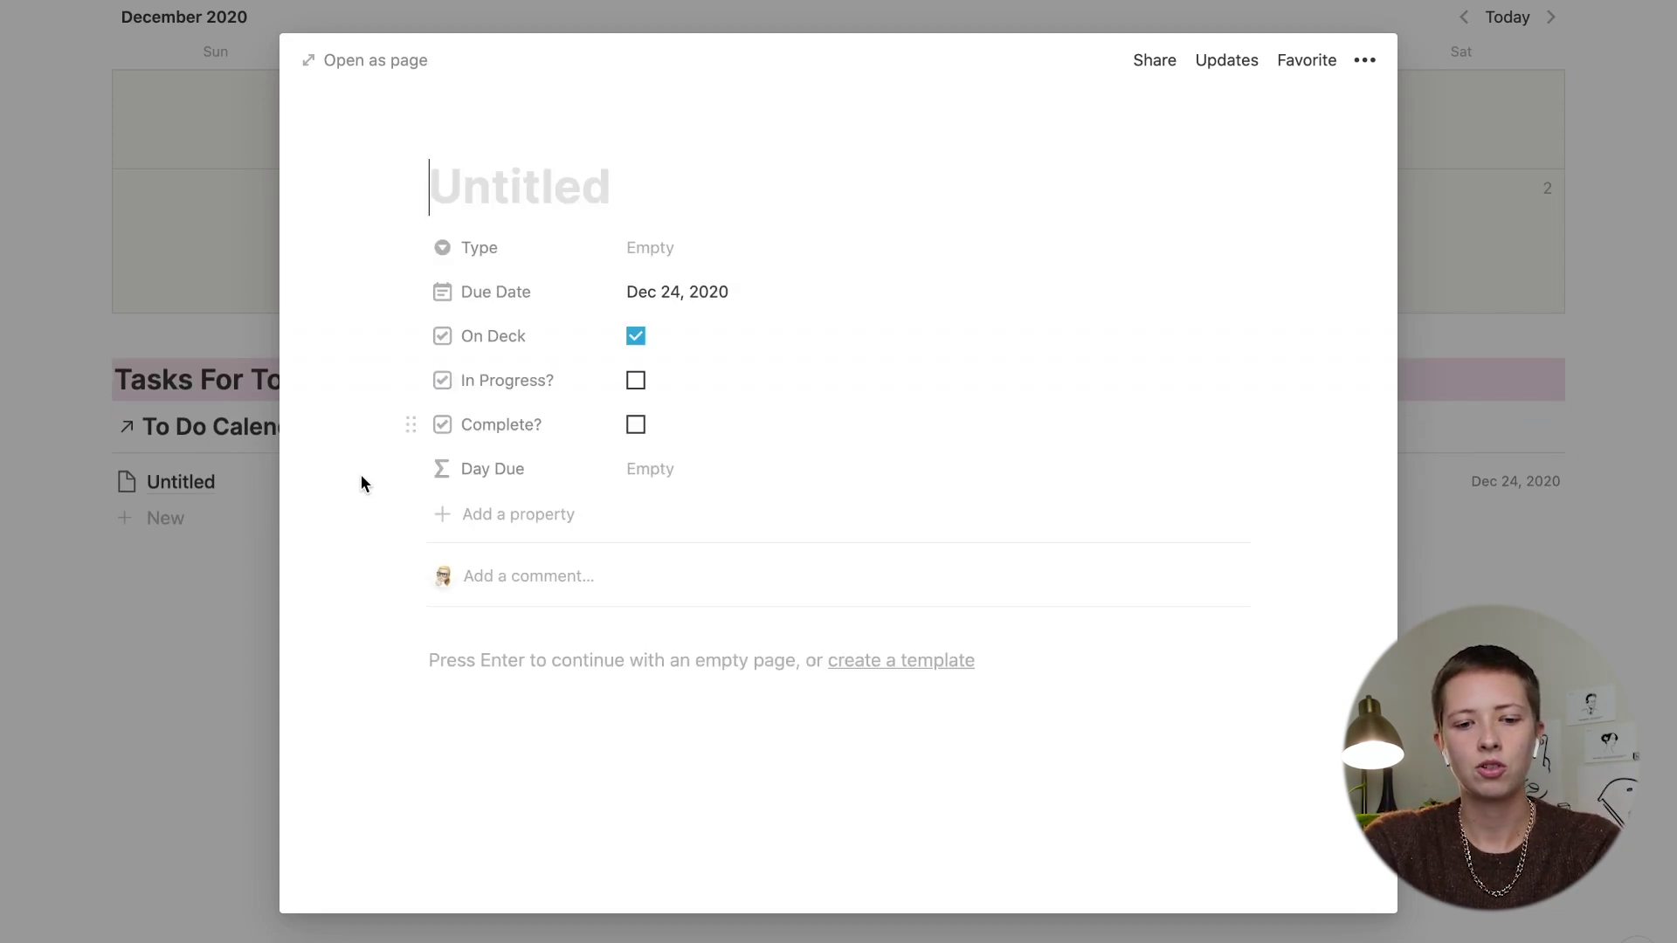
type("Task for t")
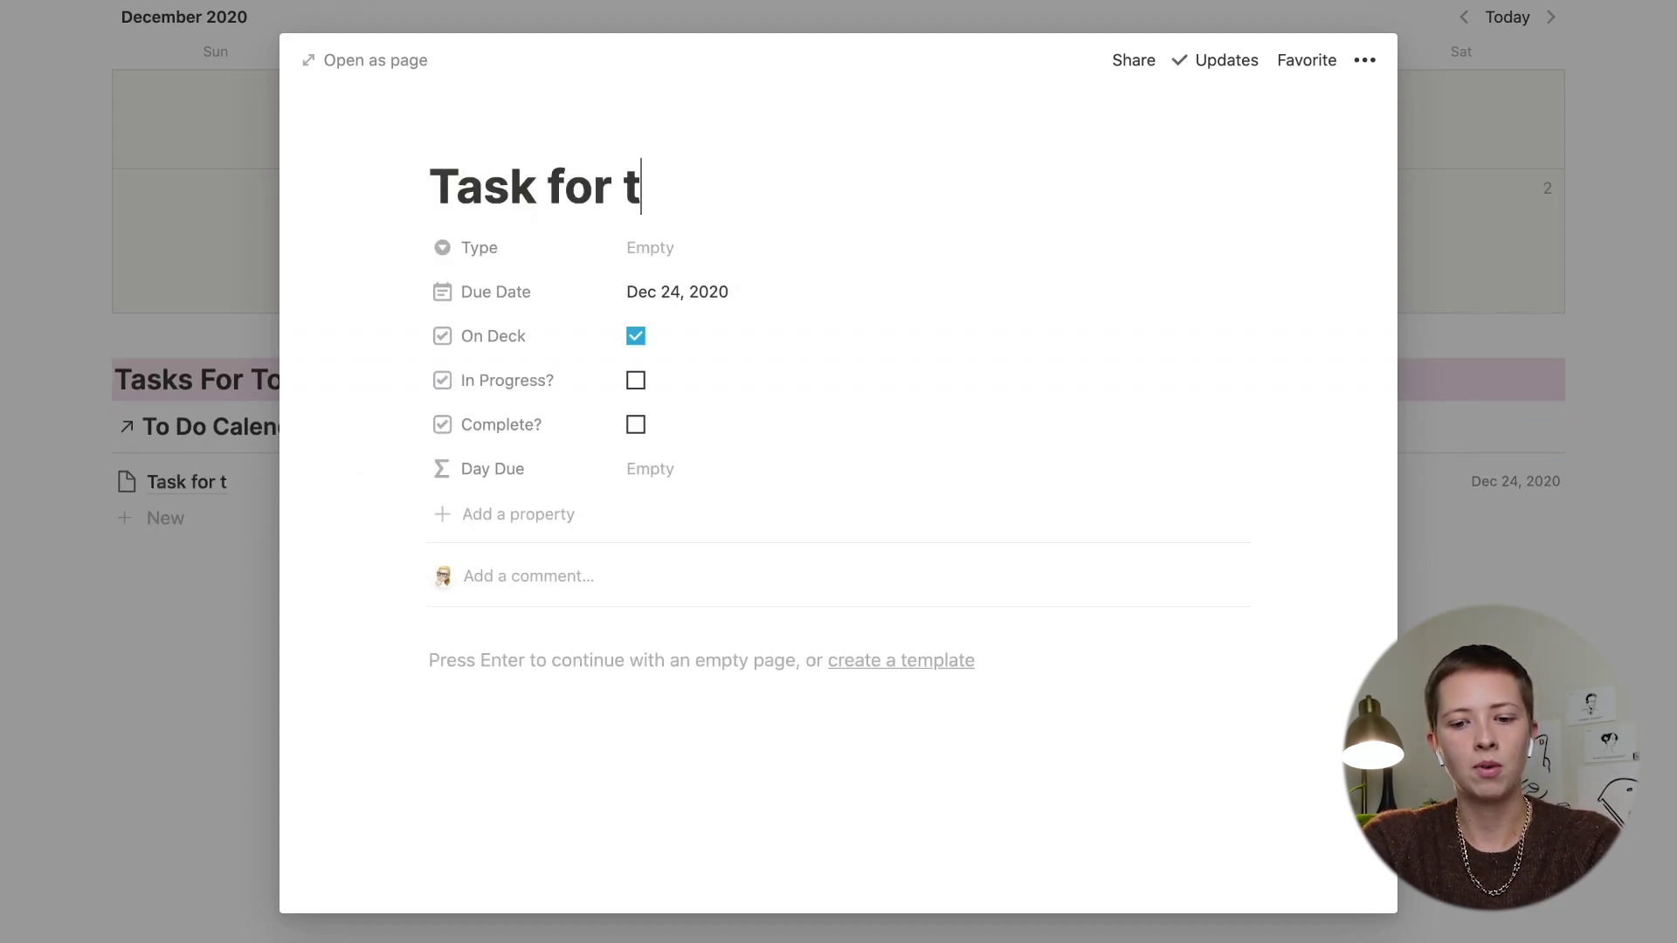
type("omorrow 1")
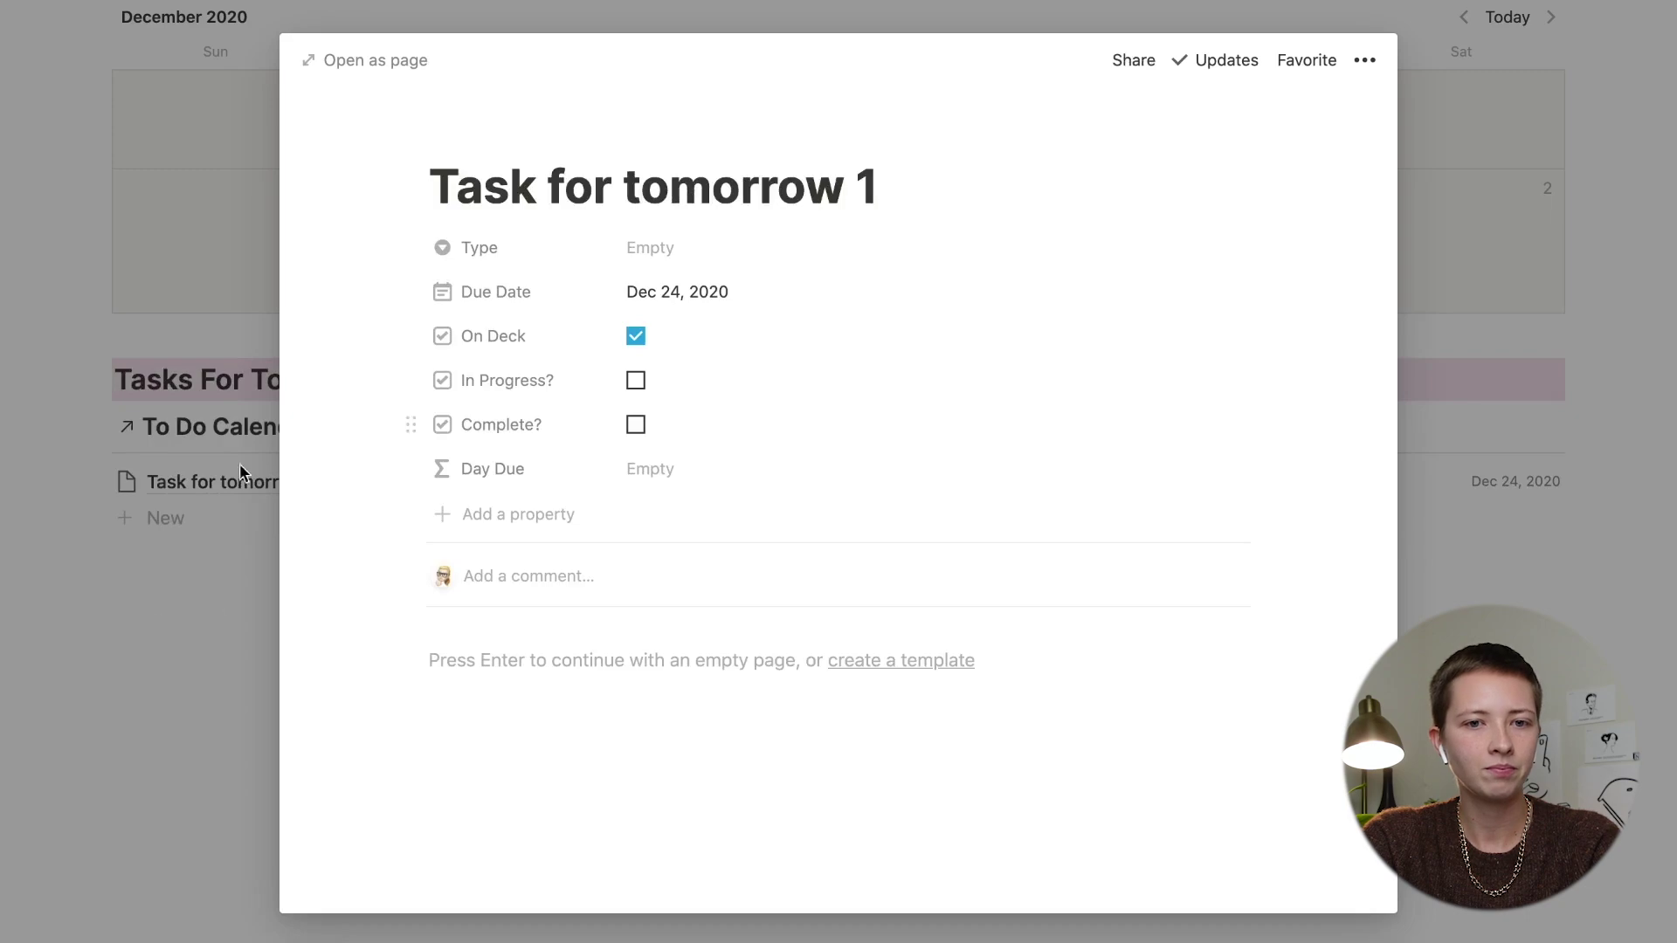
left_click(688, 247)
left_click(728, 420)
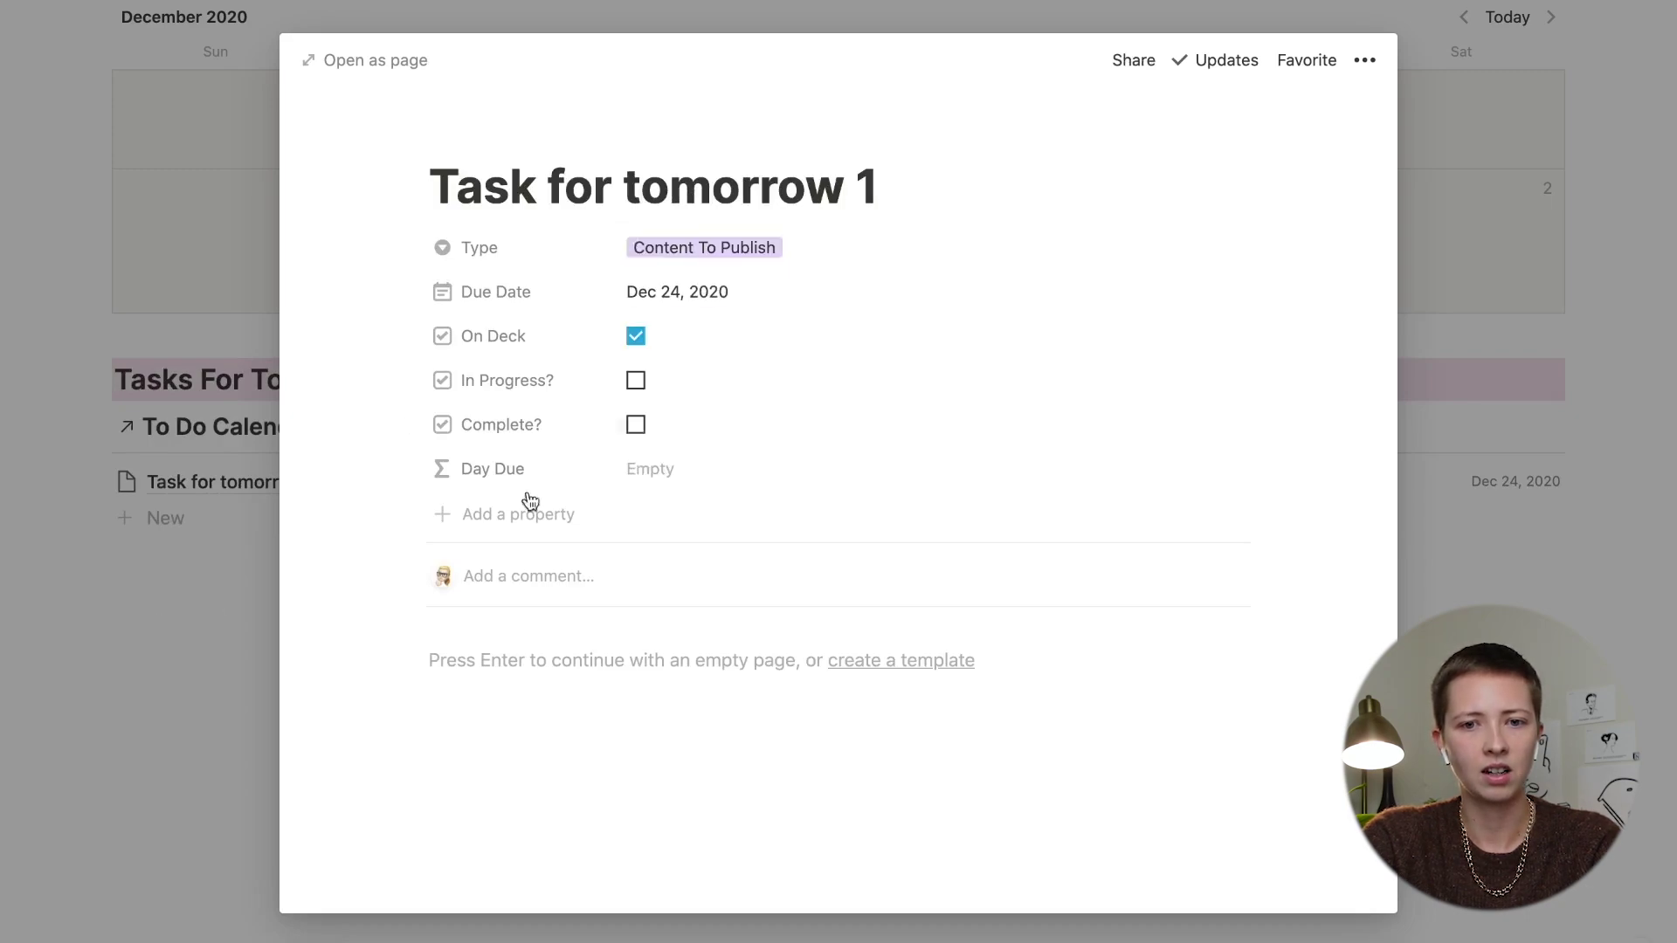
left_click(143, 626)
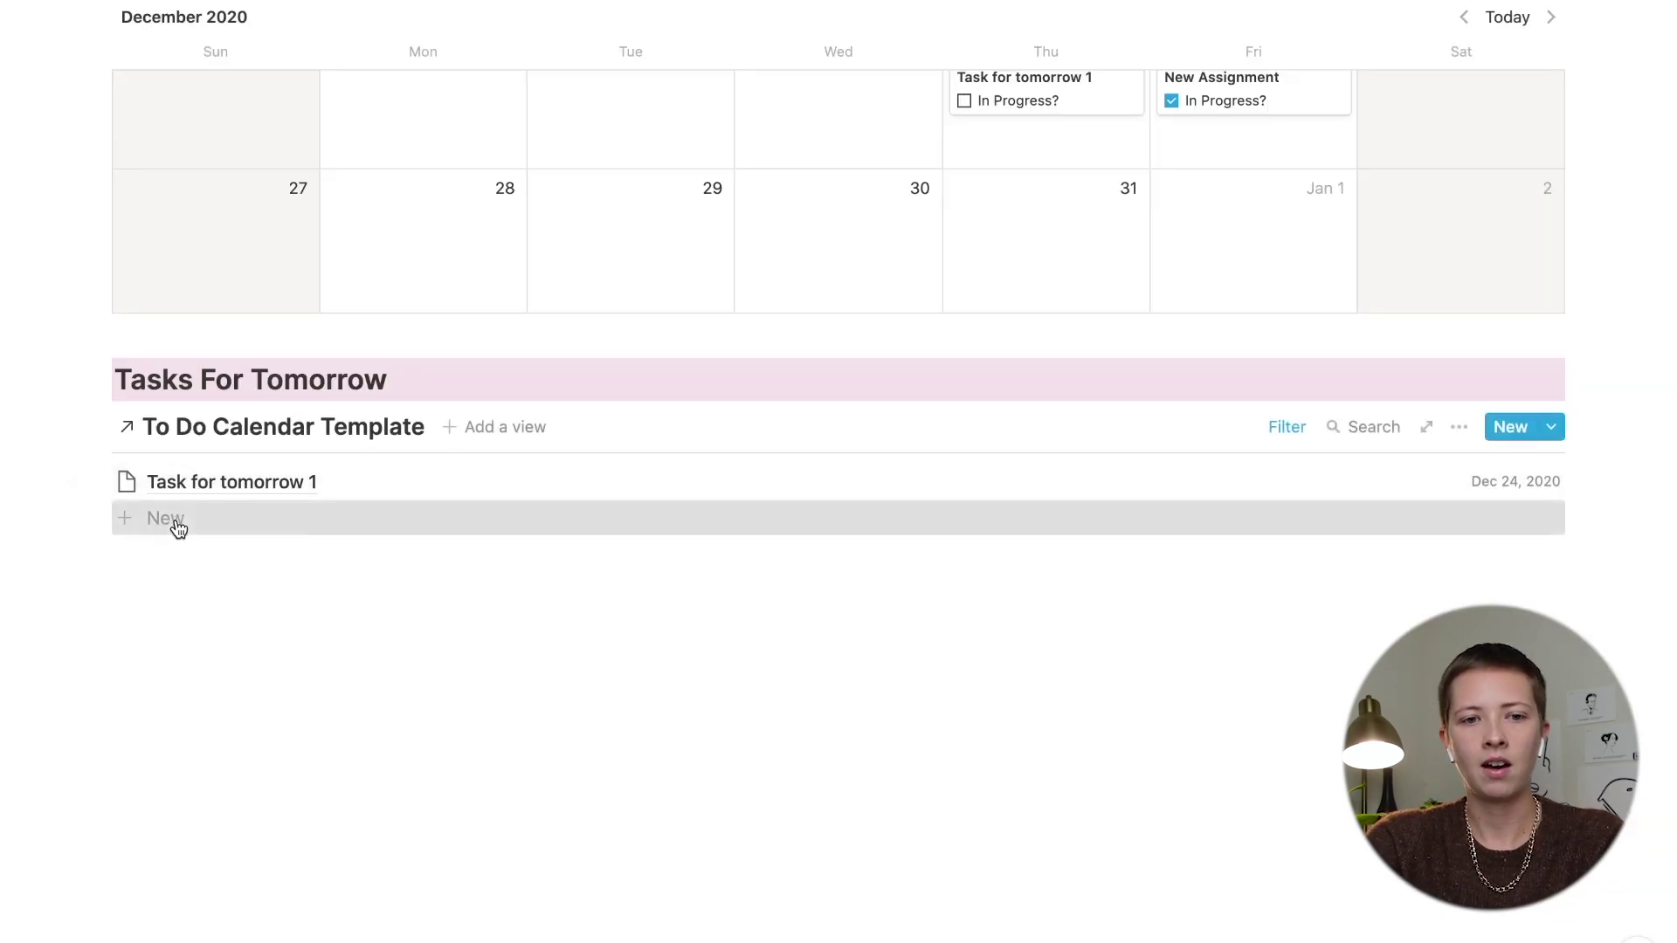
Step: Create an entry named Task for tomorrow 2 in the Tasks For Tomorrow list with the type Quick Task
left_click(178, 526)
type("Task for")
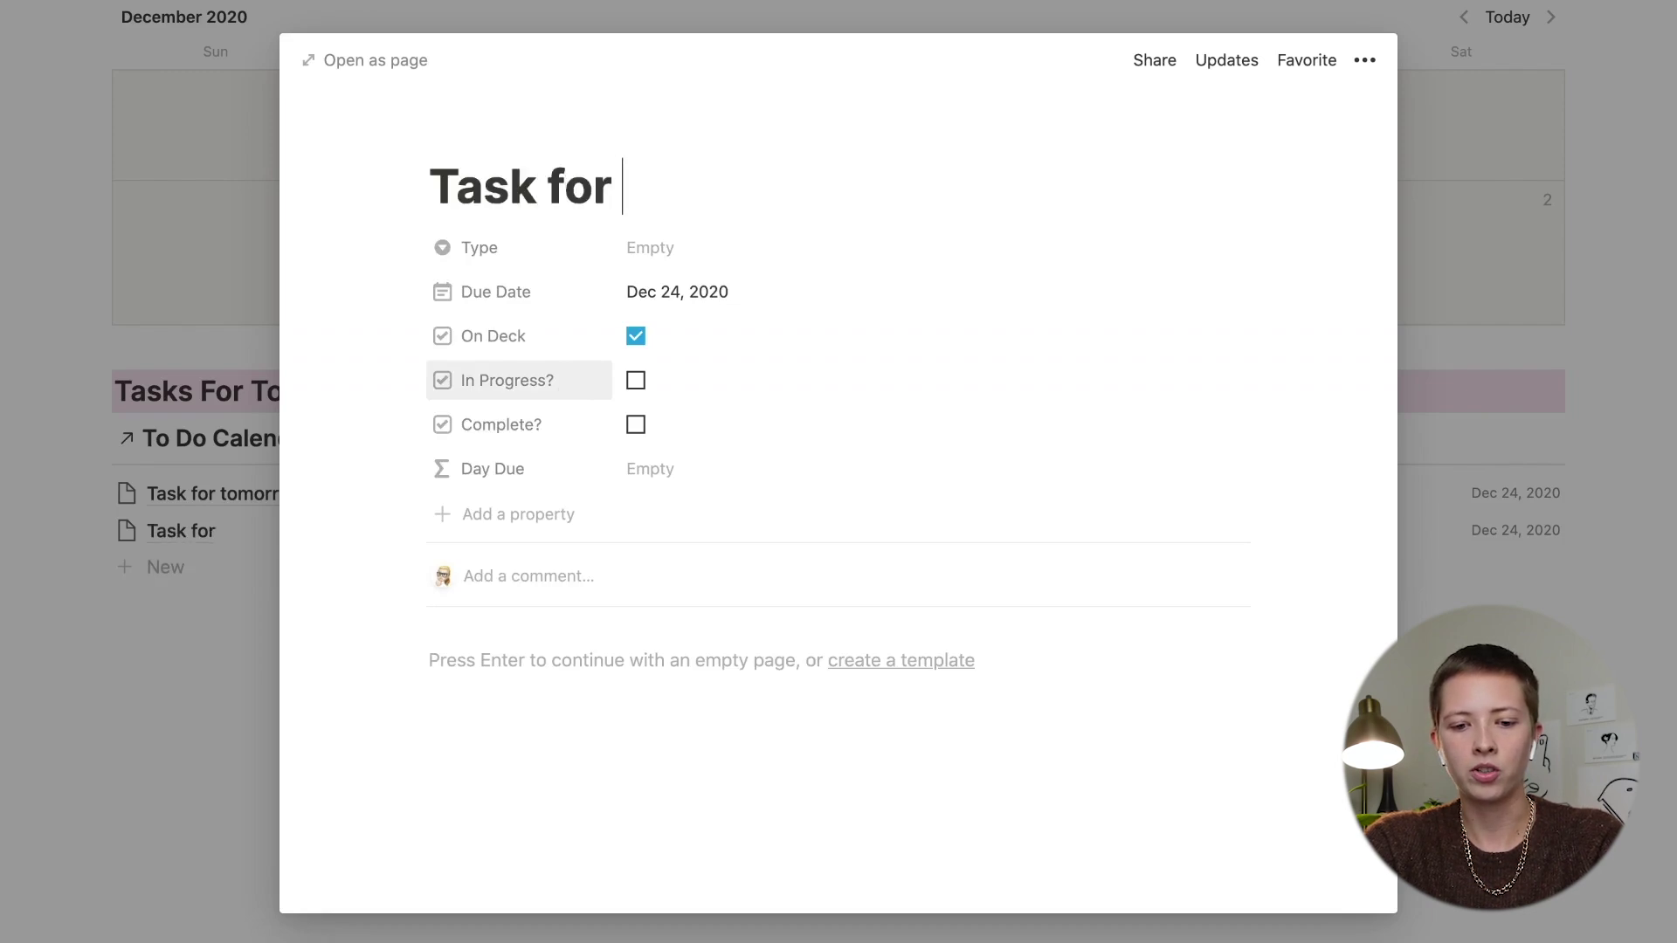
type(" tomorrow 2")
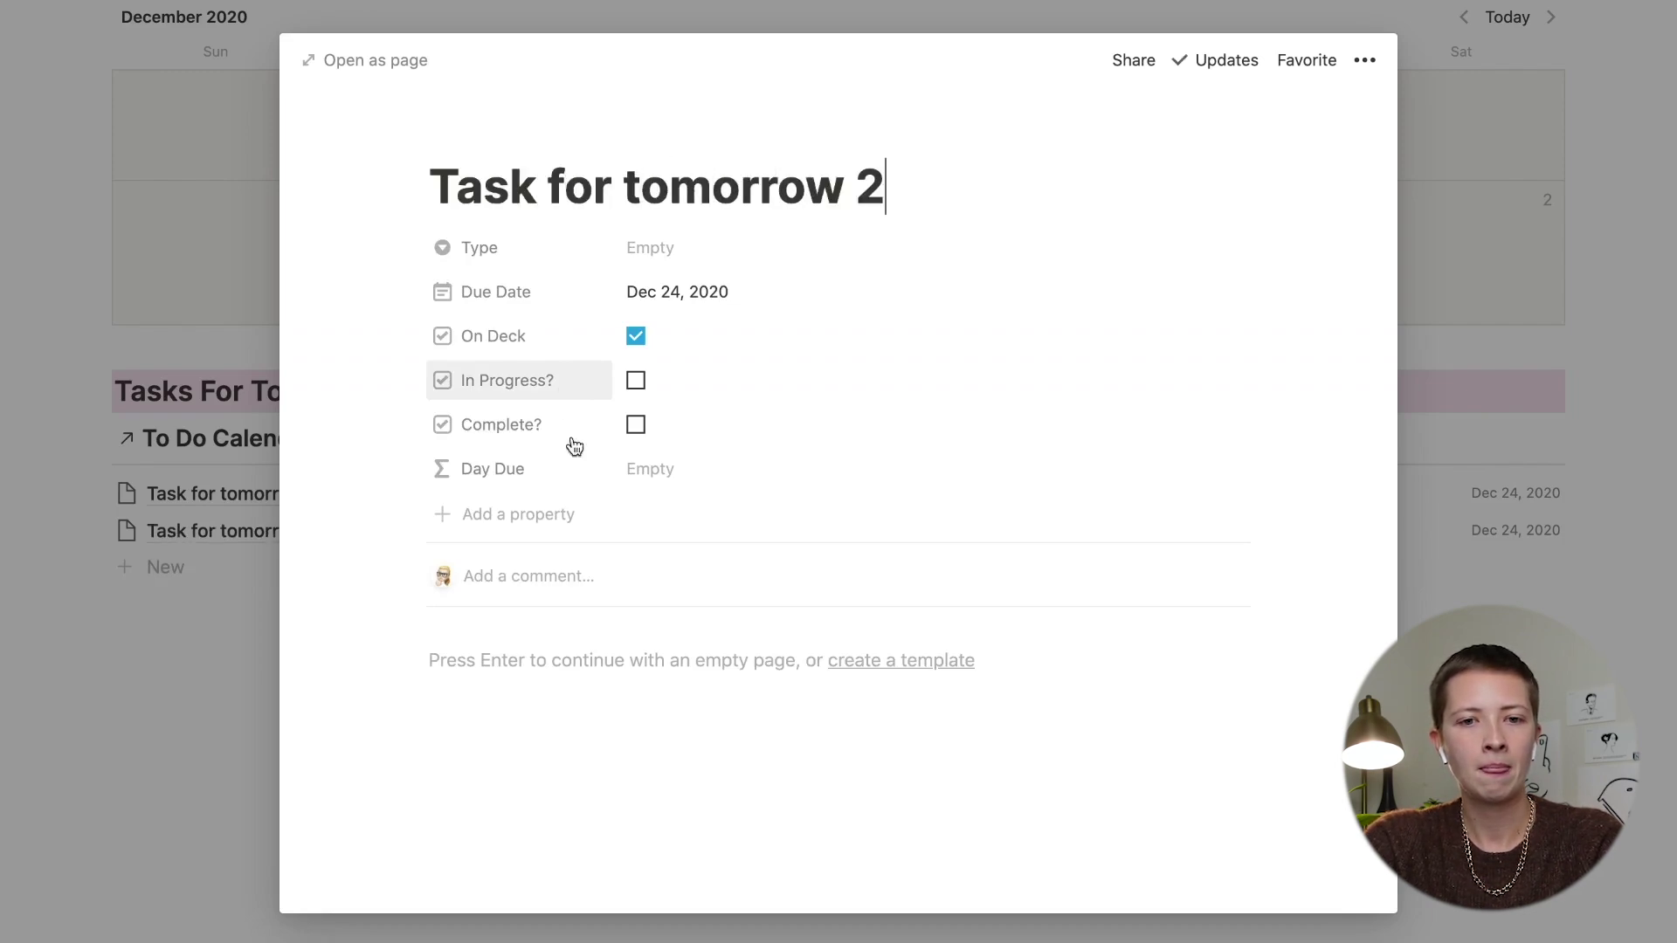
left_click(699, 248)
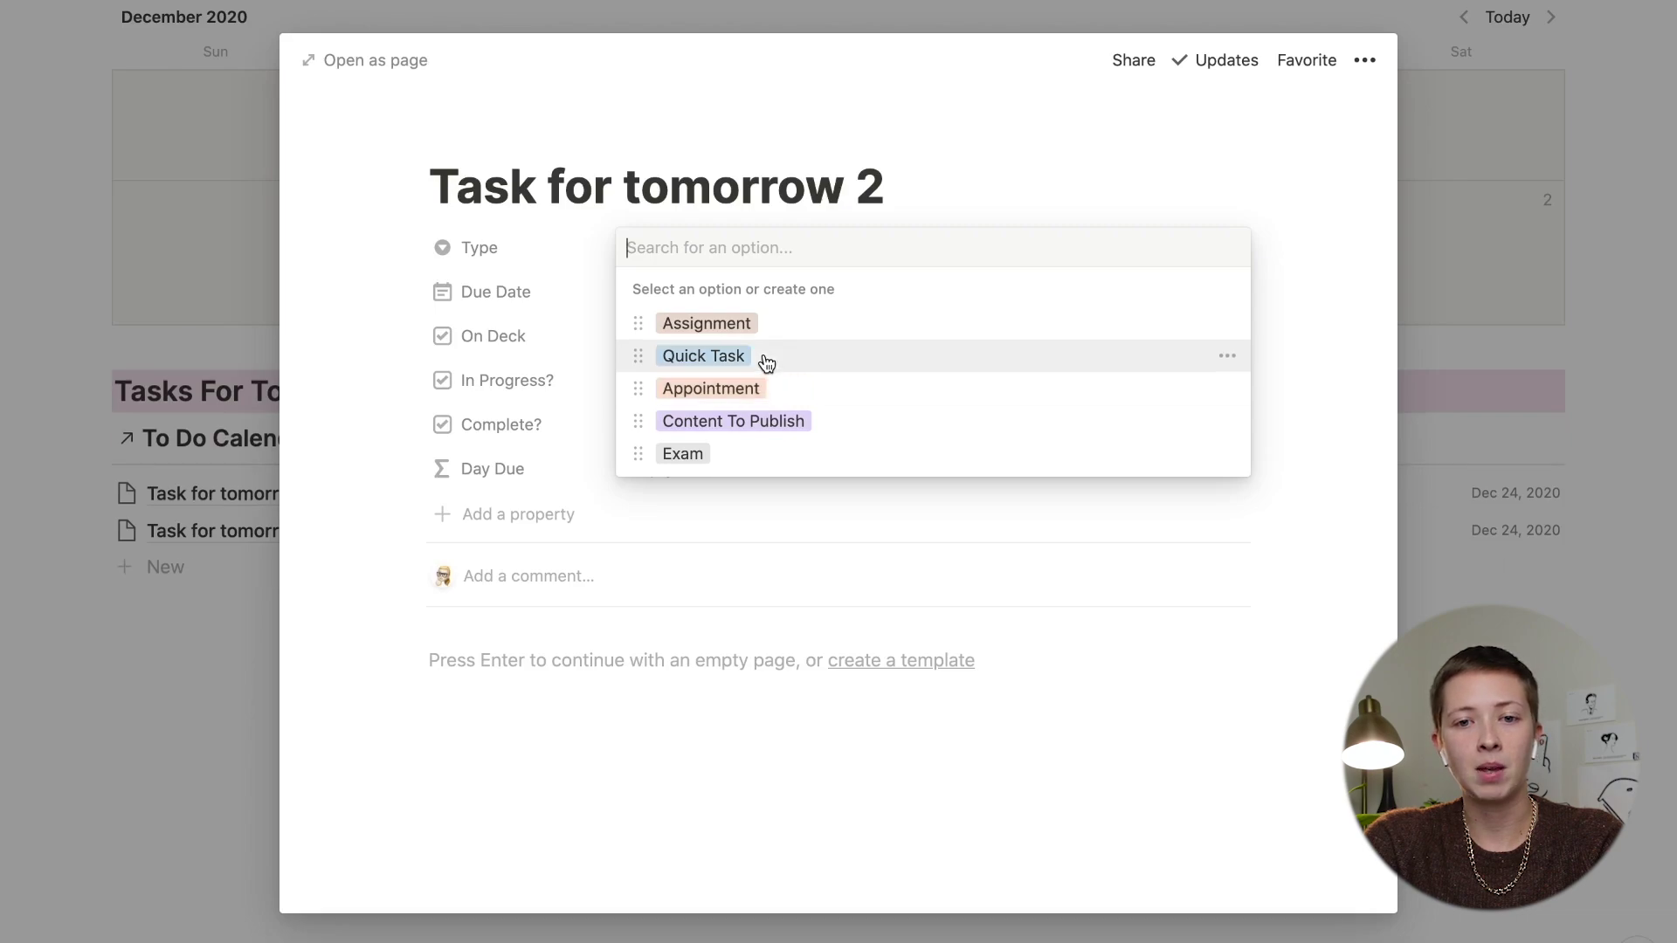
left_click(766, 362)
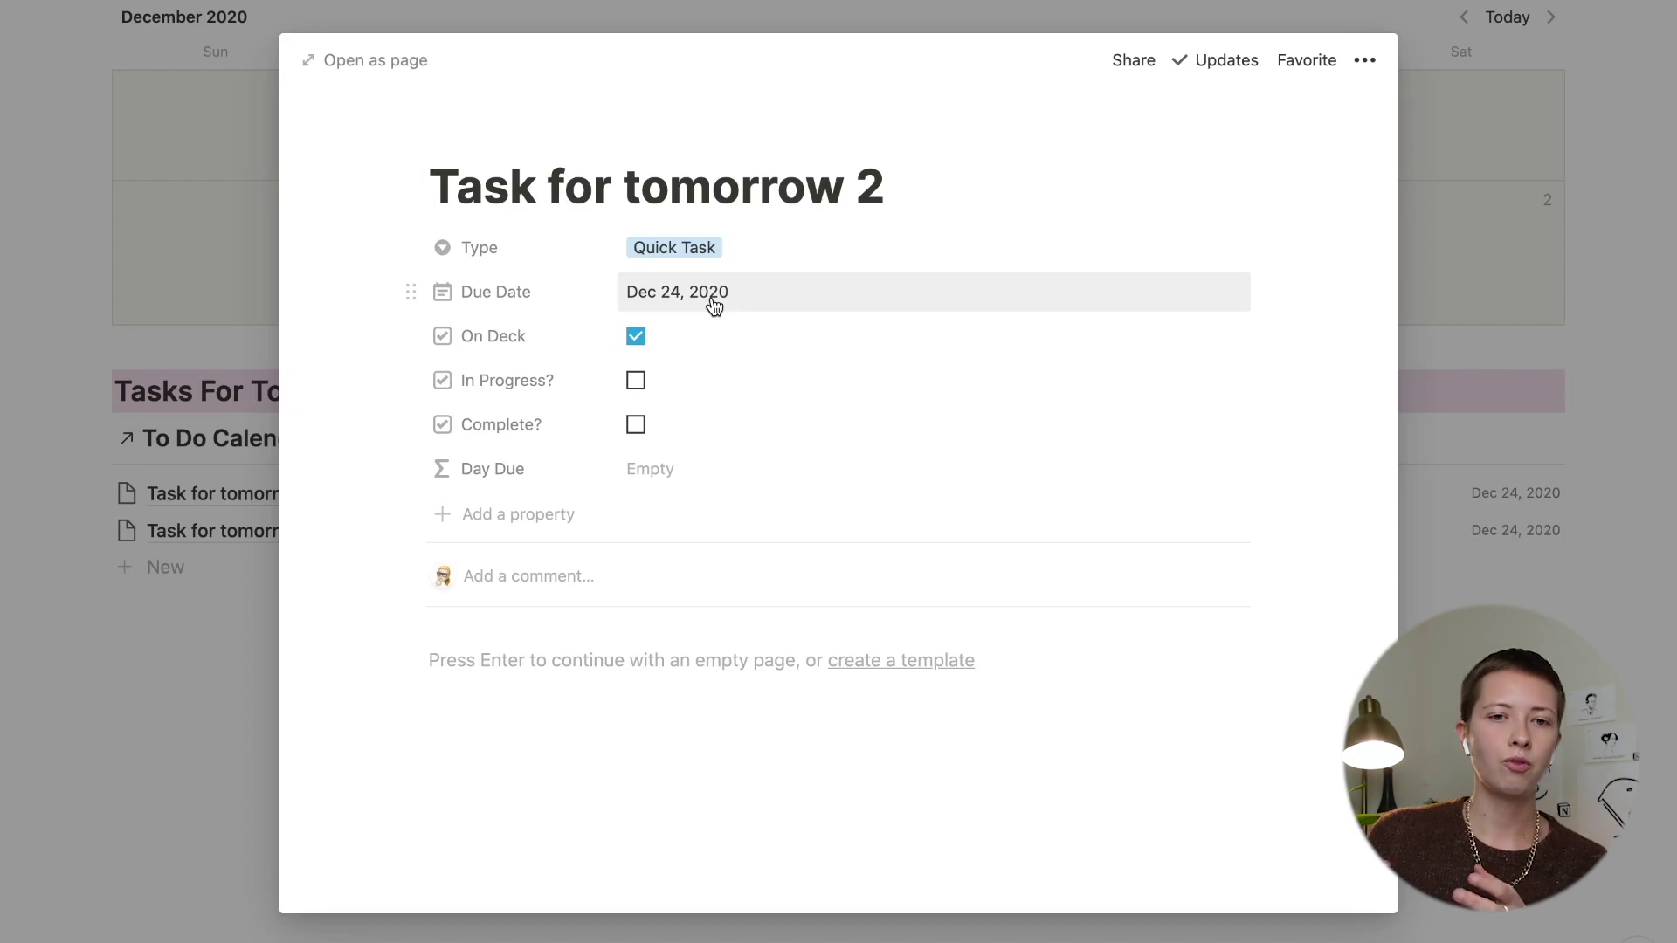
left_click(204, 521)
Step: Review the new tasks on the main calendar and examine the Calendar view's filters
scroll(204, 521, "up", 7)
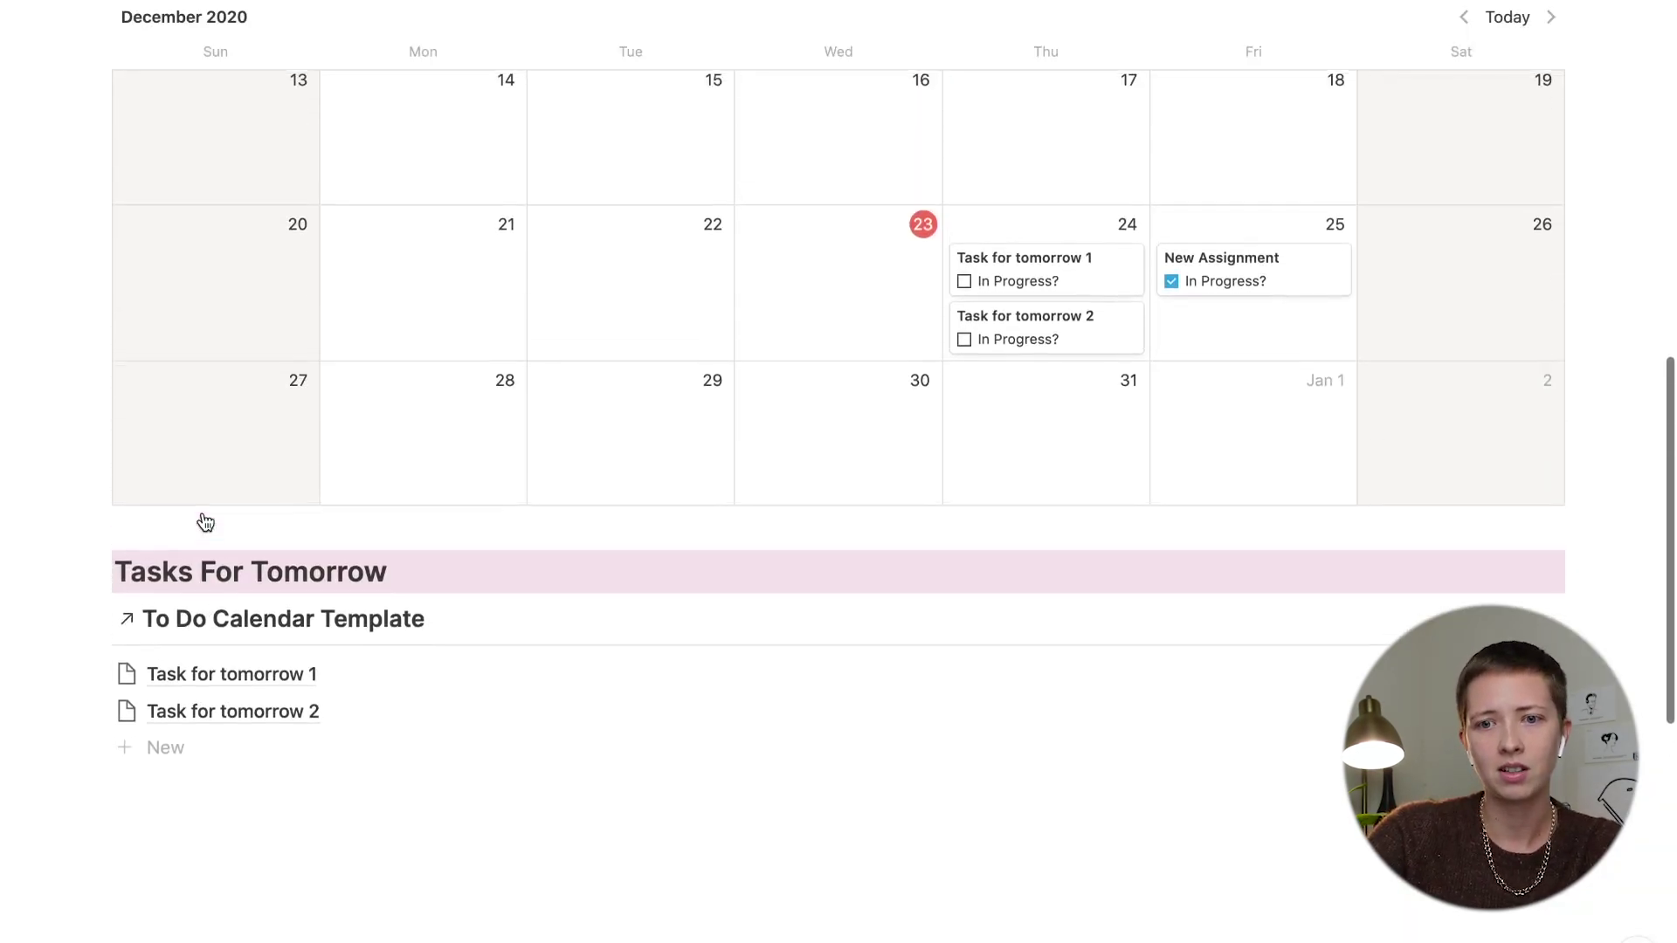
scroll(203, 521, "down", 1)
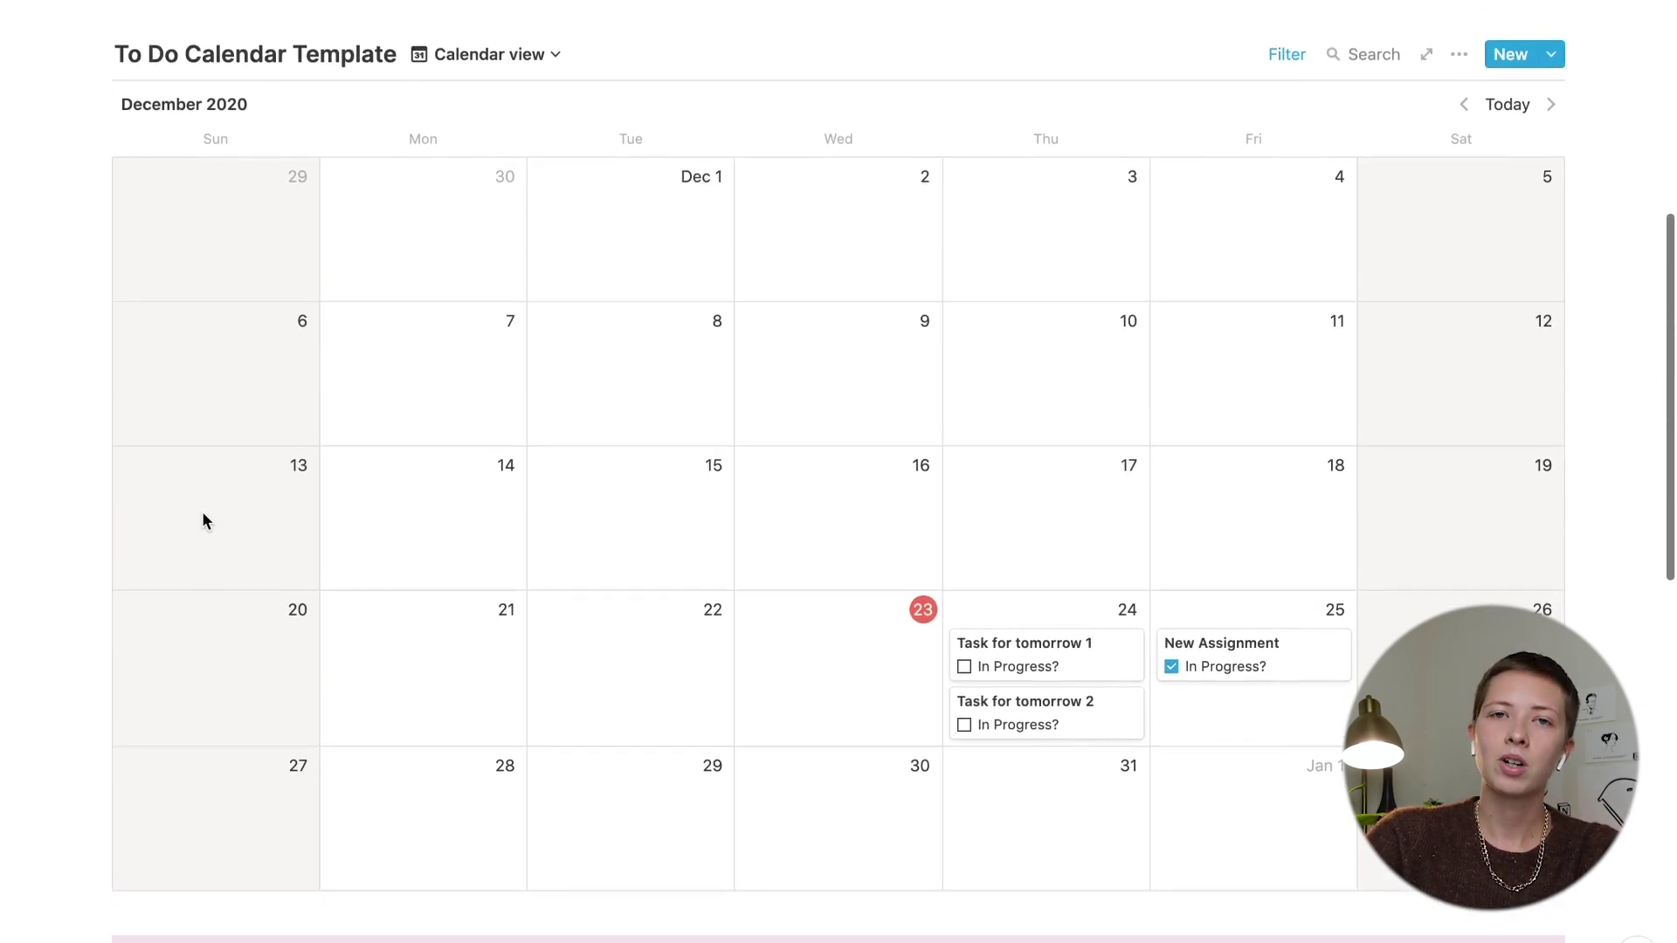
left_click(1290, 55)
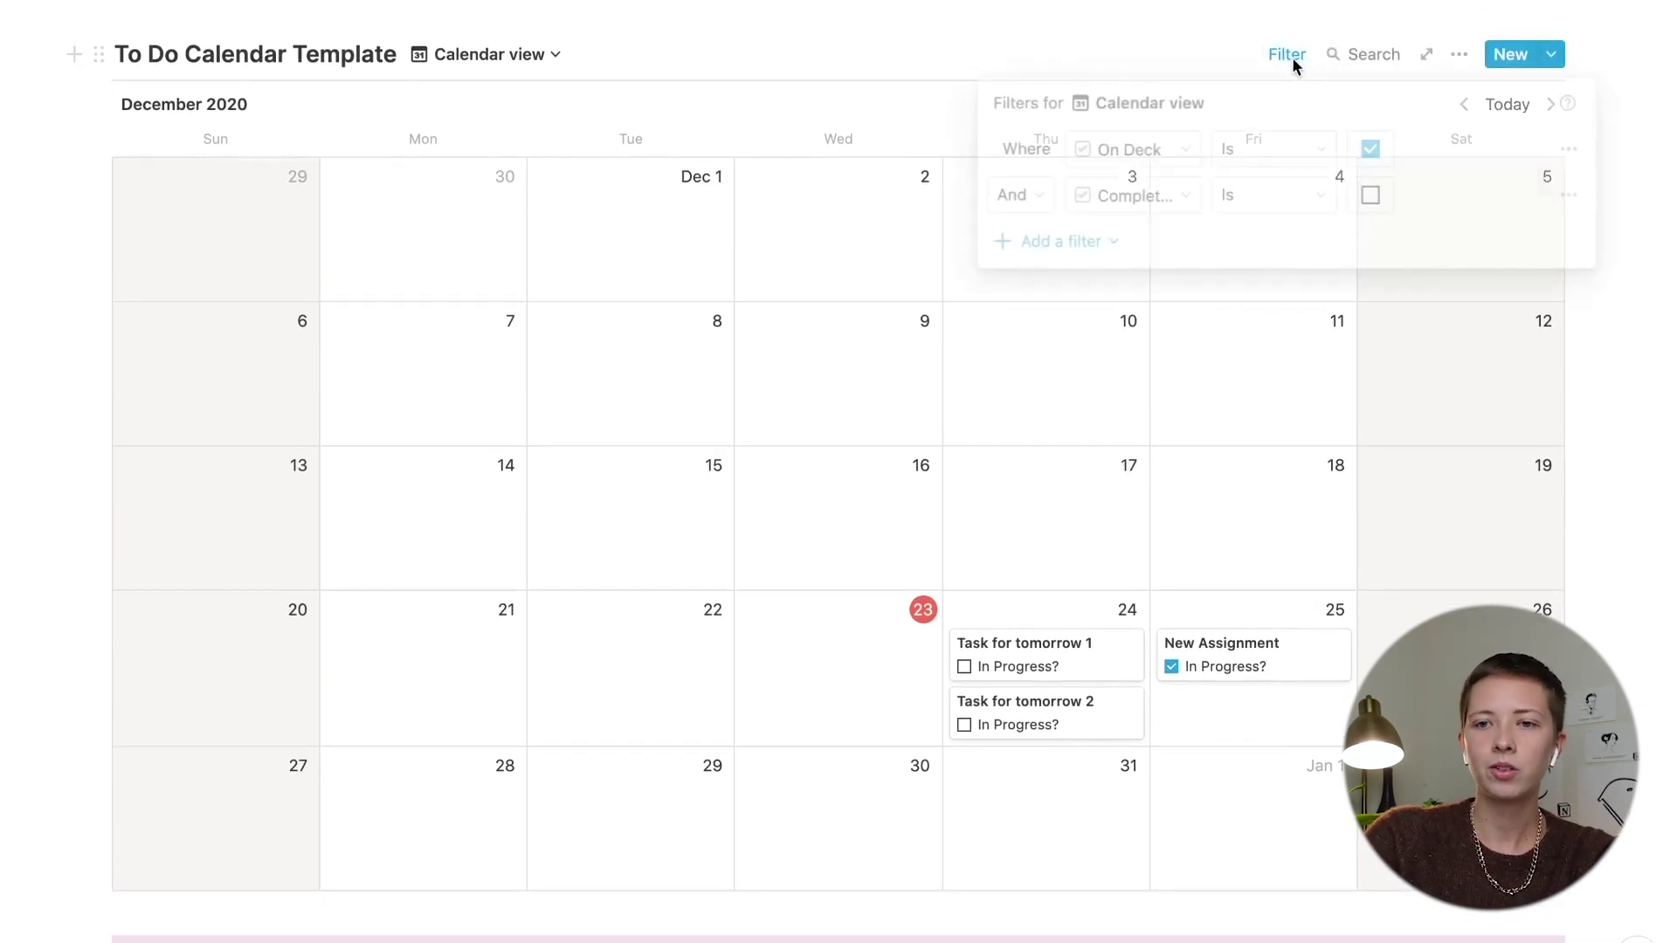
left_click(775, 75)
Step: Add an untitled entry through the Tasks For Tomorrow list, then delete its card from the calendar
scroll(917, 349, "down", 5)
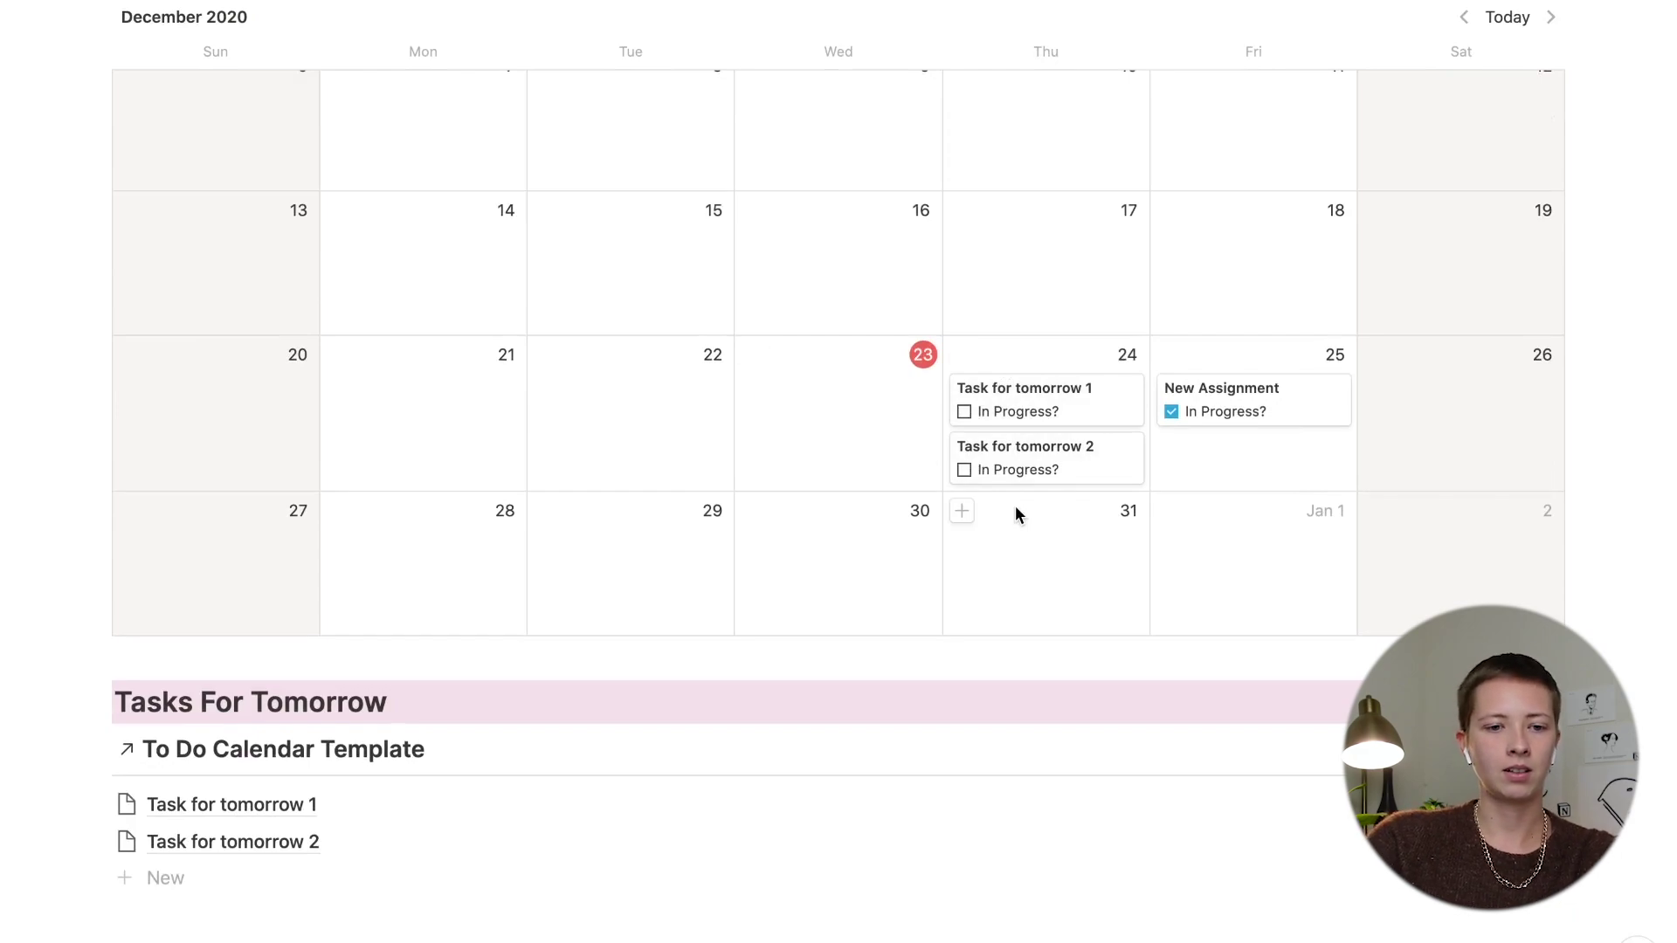
left_click(166, 878)
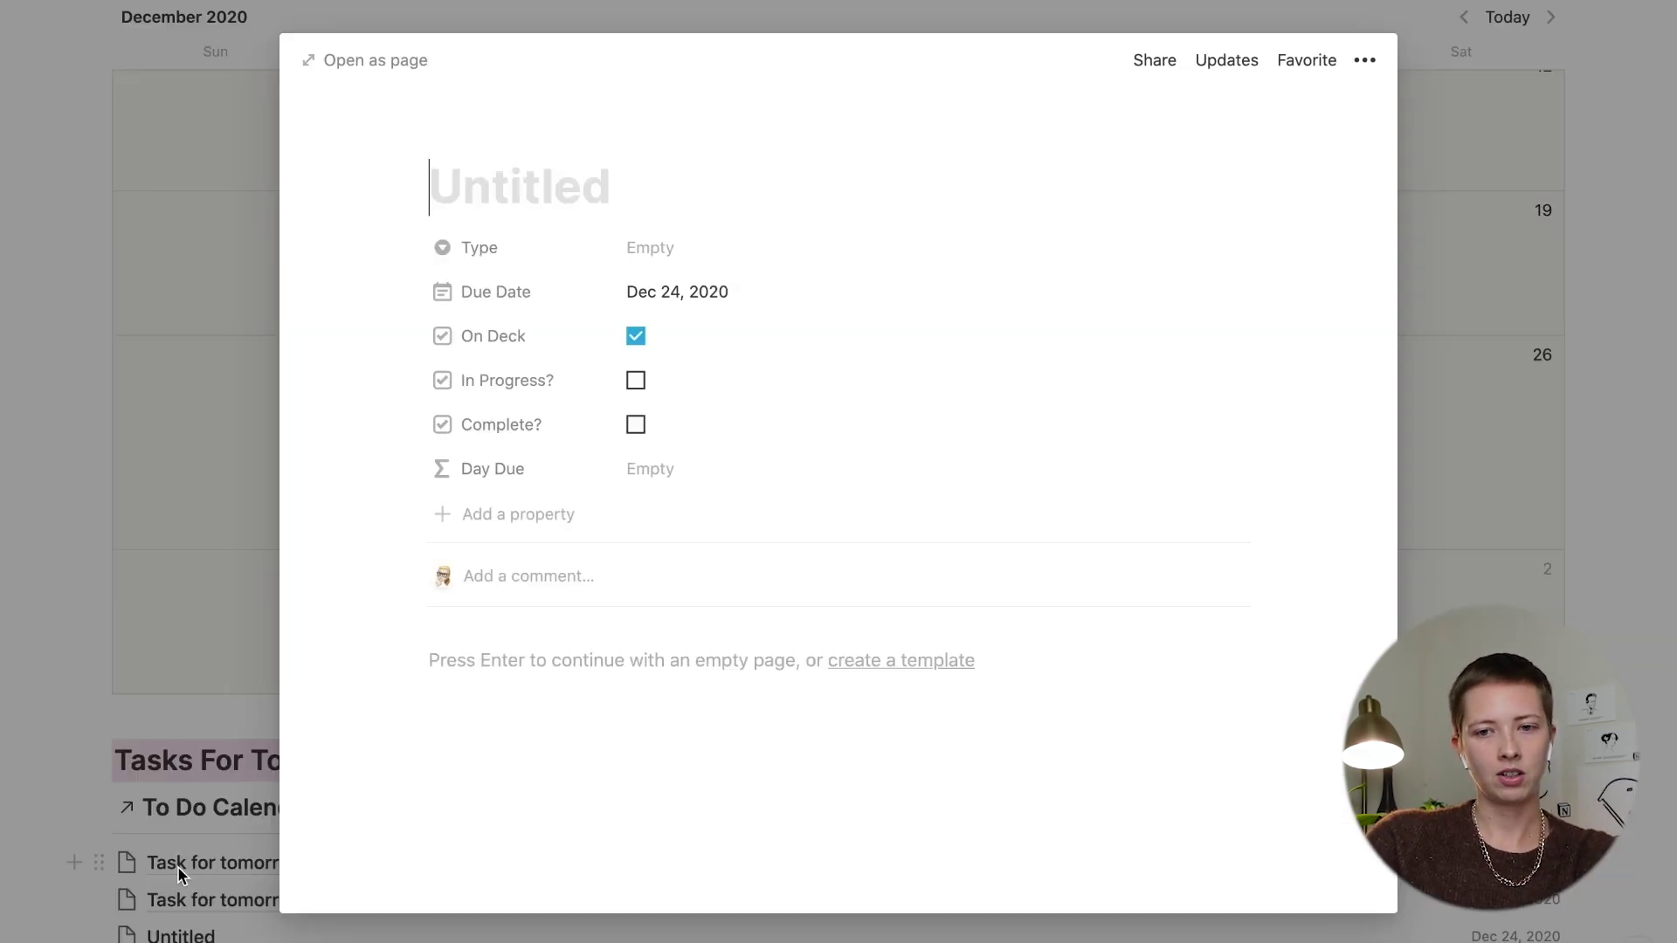
left_click(1648, 551)
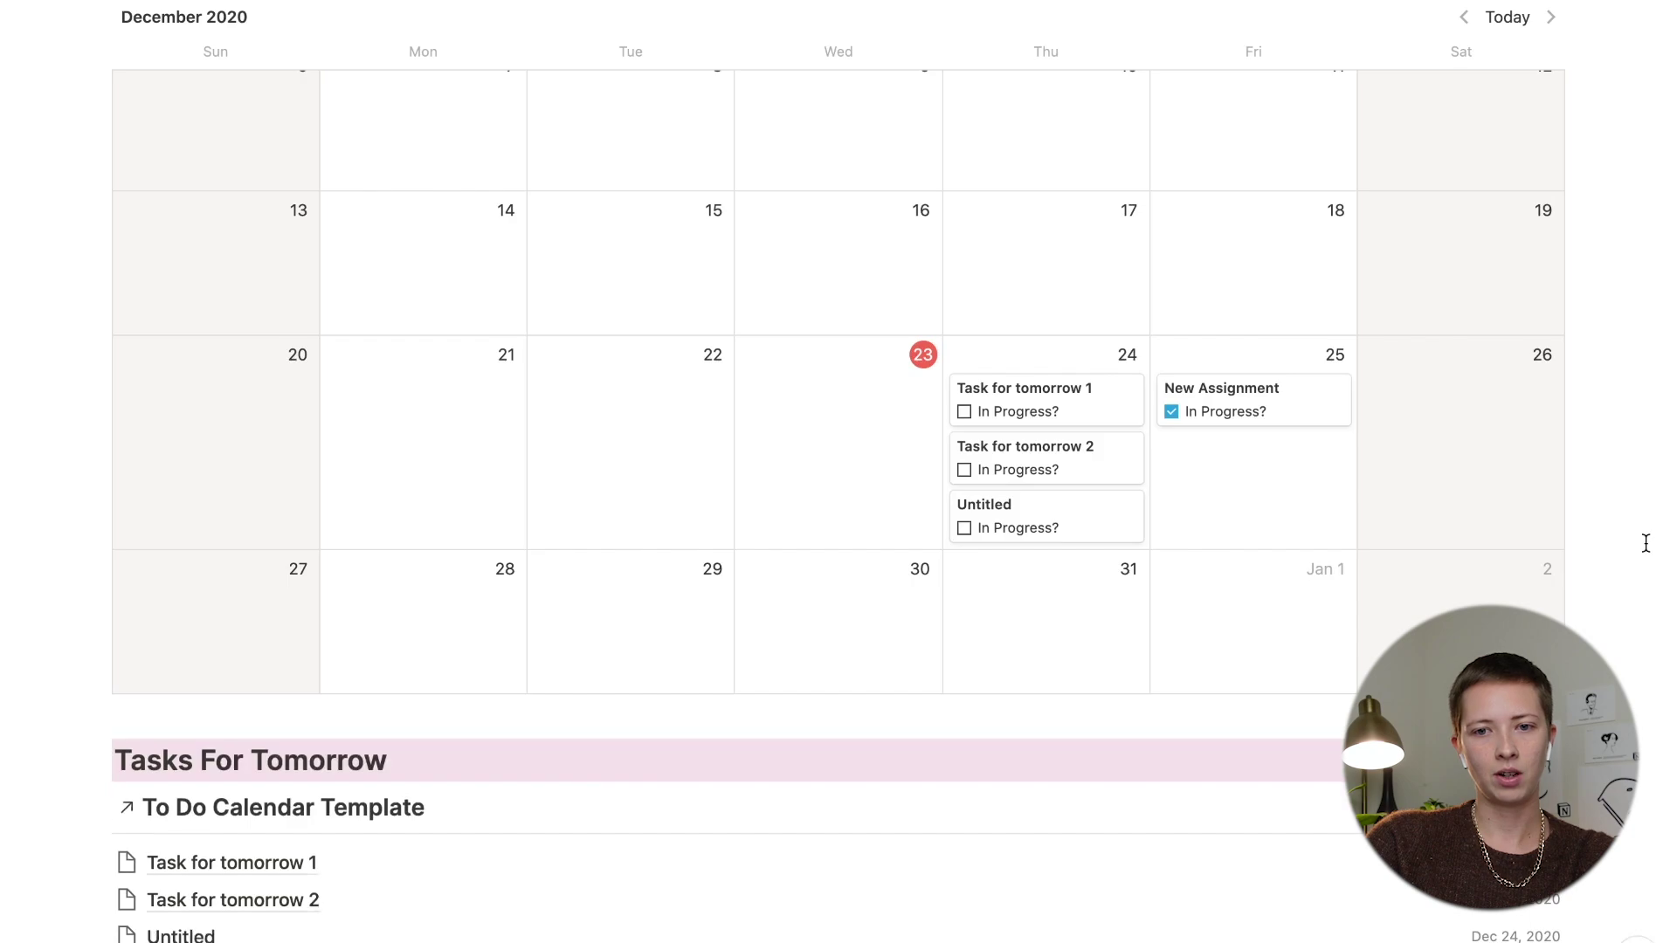
right_click(1032, 536)
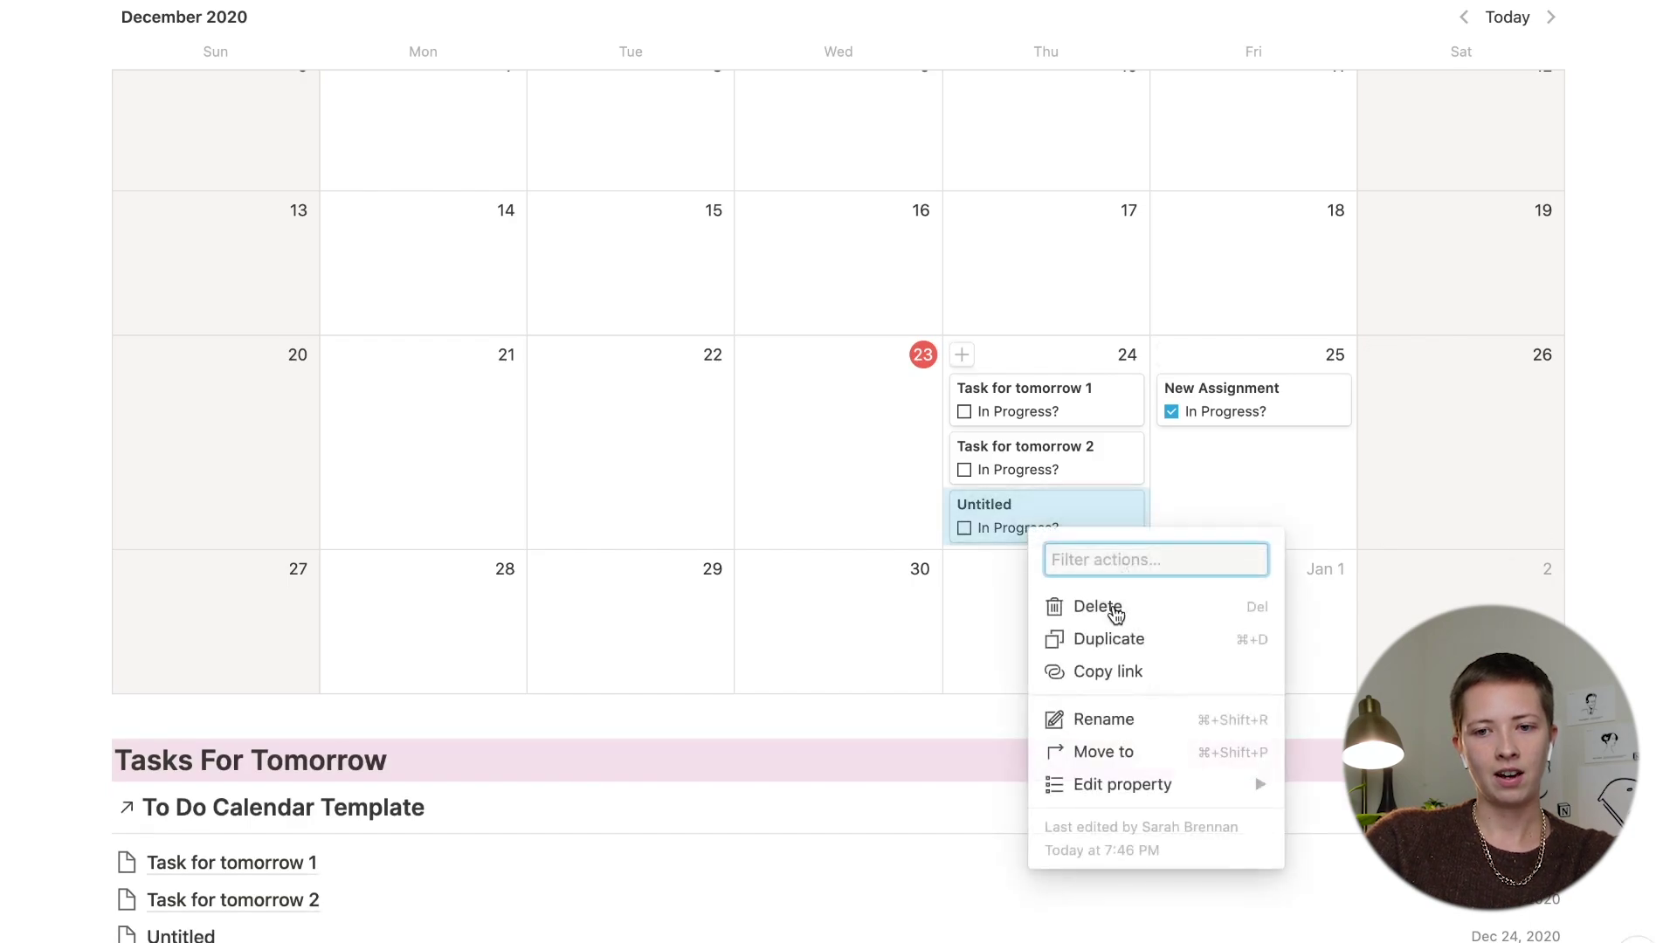
left_click(1067, 607)
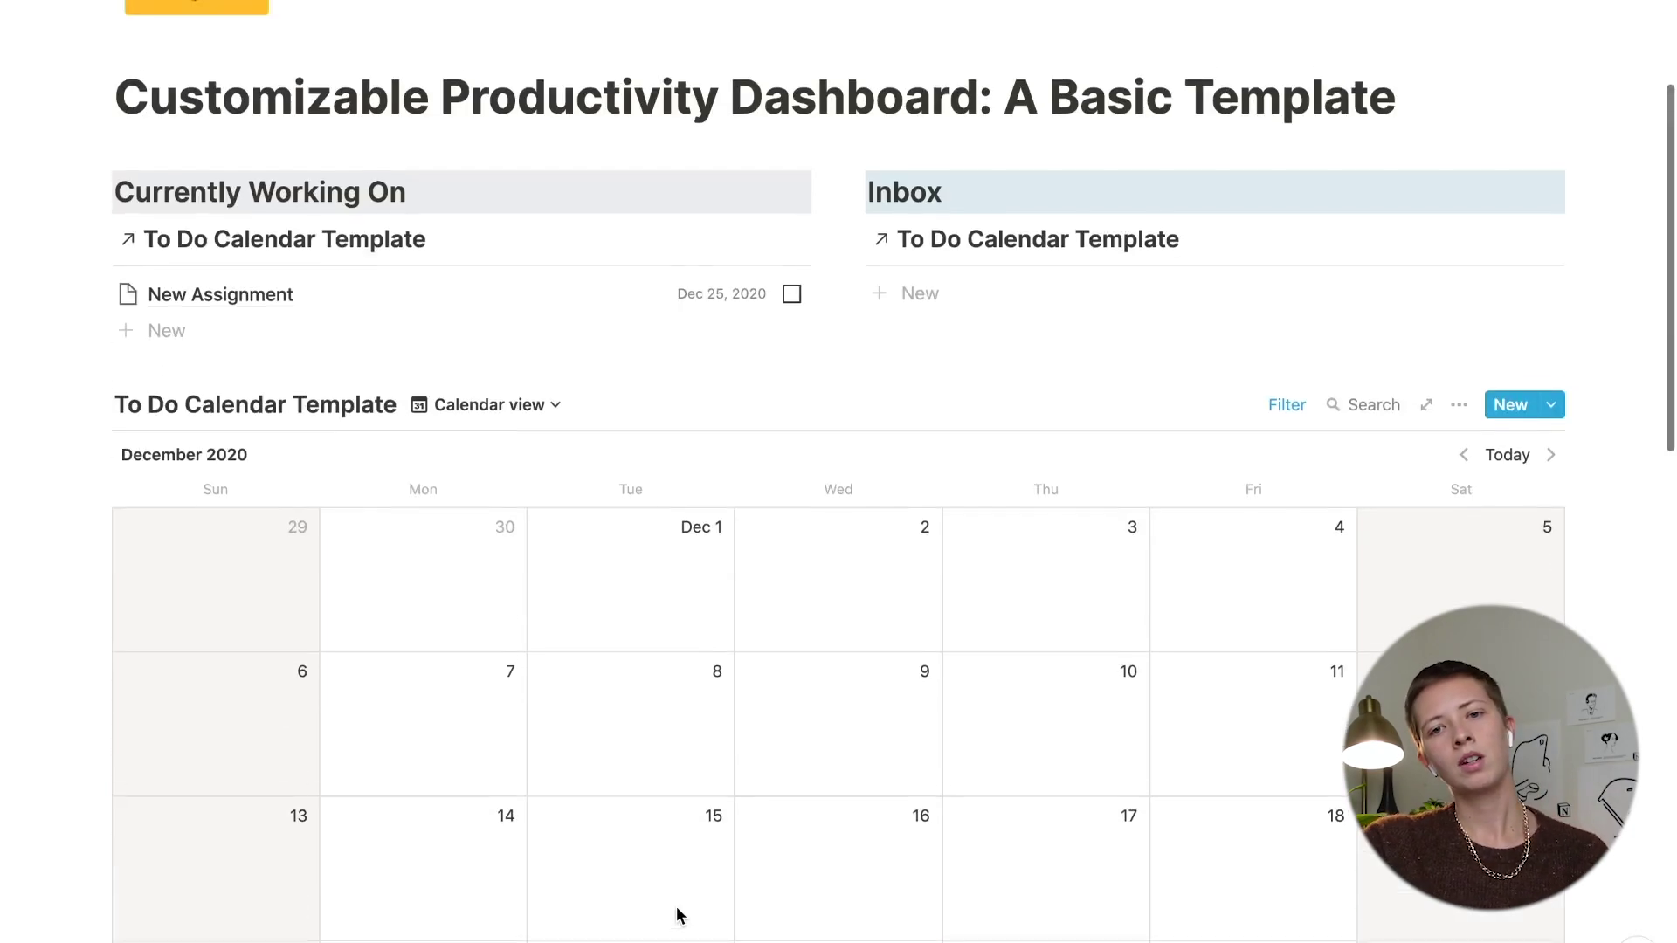
Step: Show the Type property on the entries in the Tasks For Tomorrow list
scroll(678, 912, "down", 1)
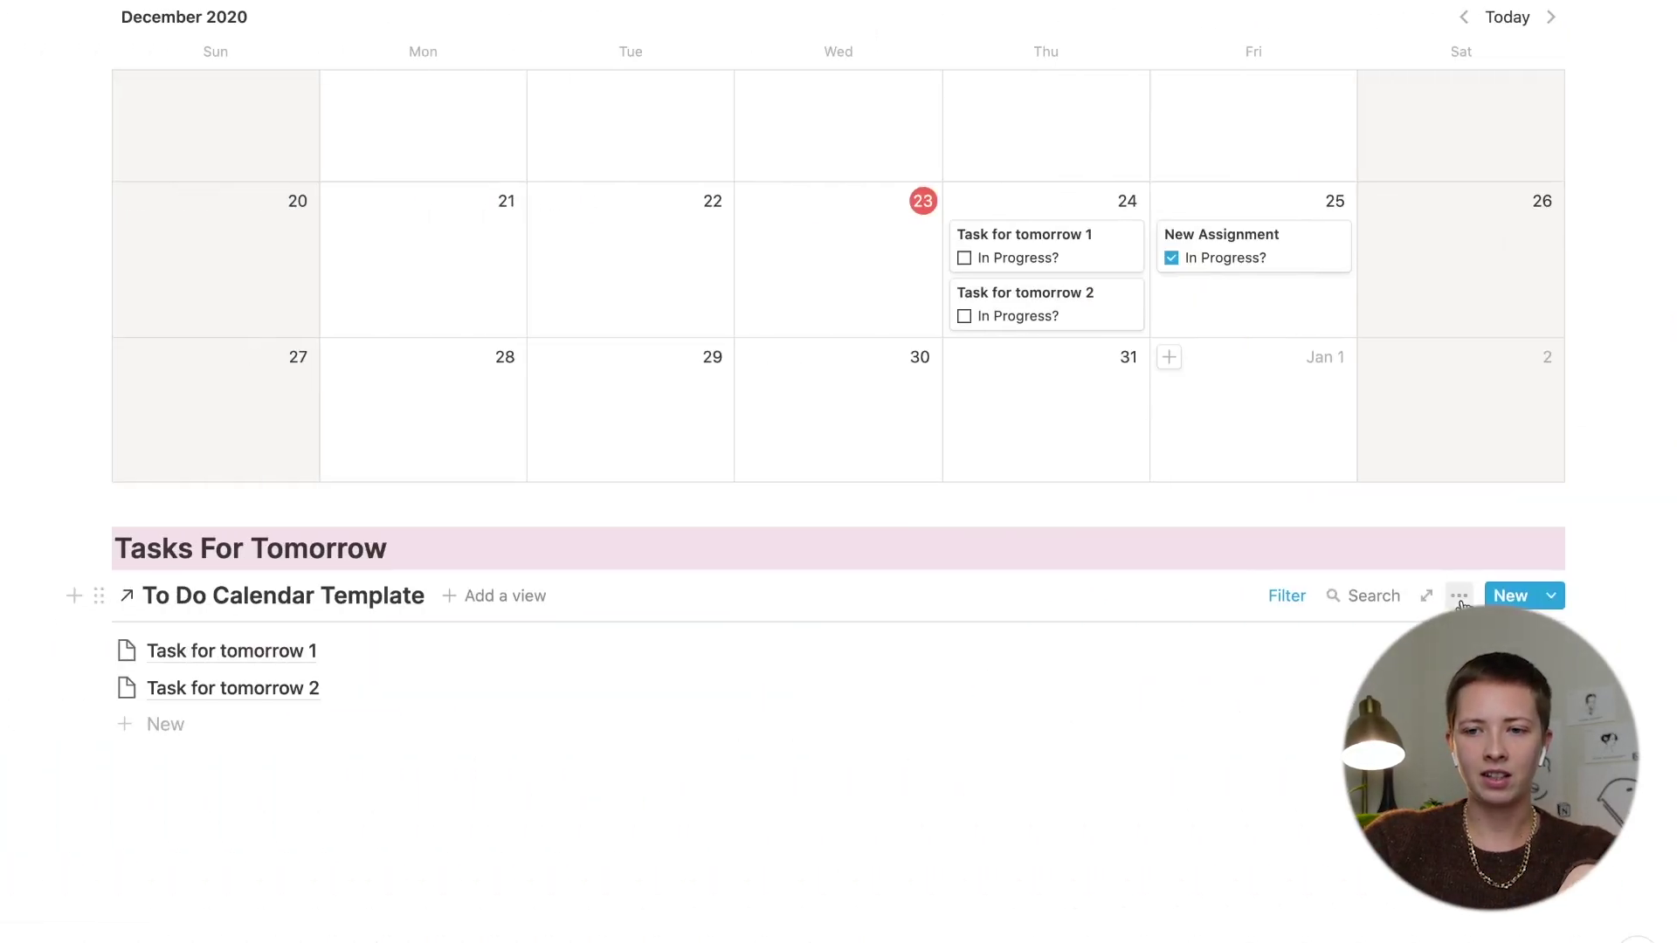
left_click(1459, 597)
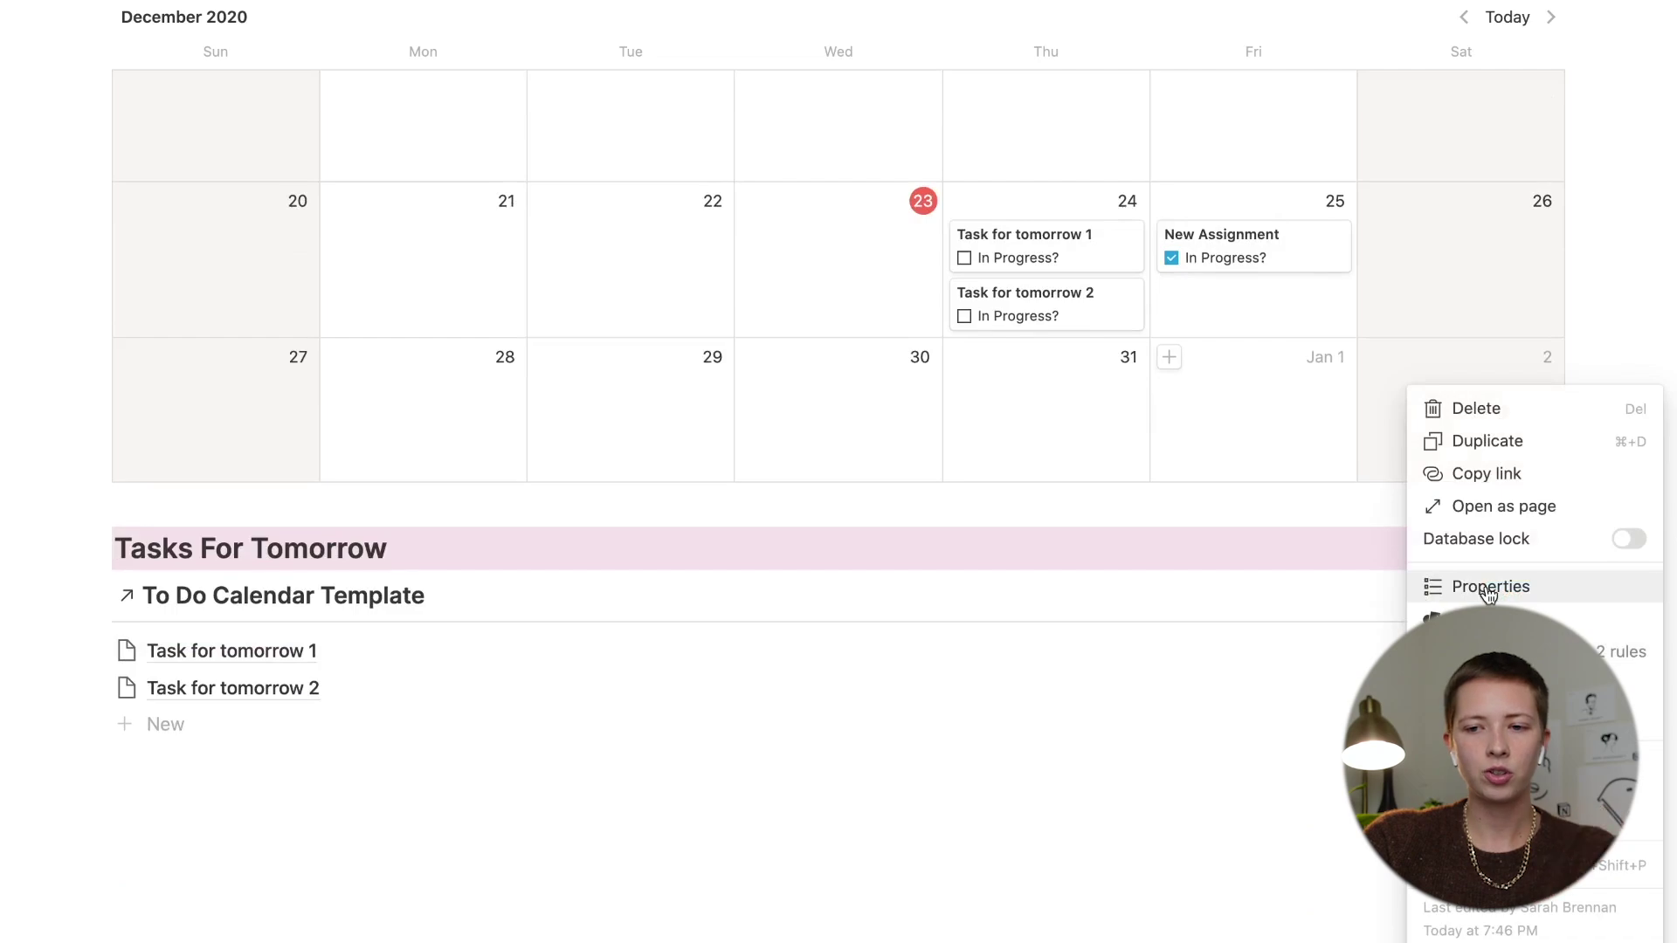
left_click(1487, 588)
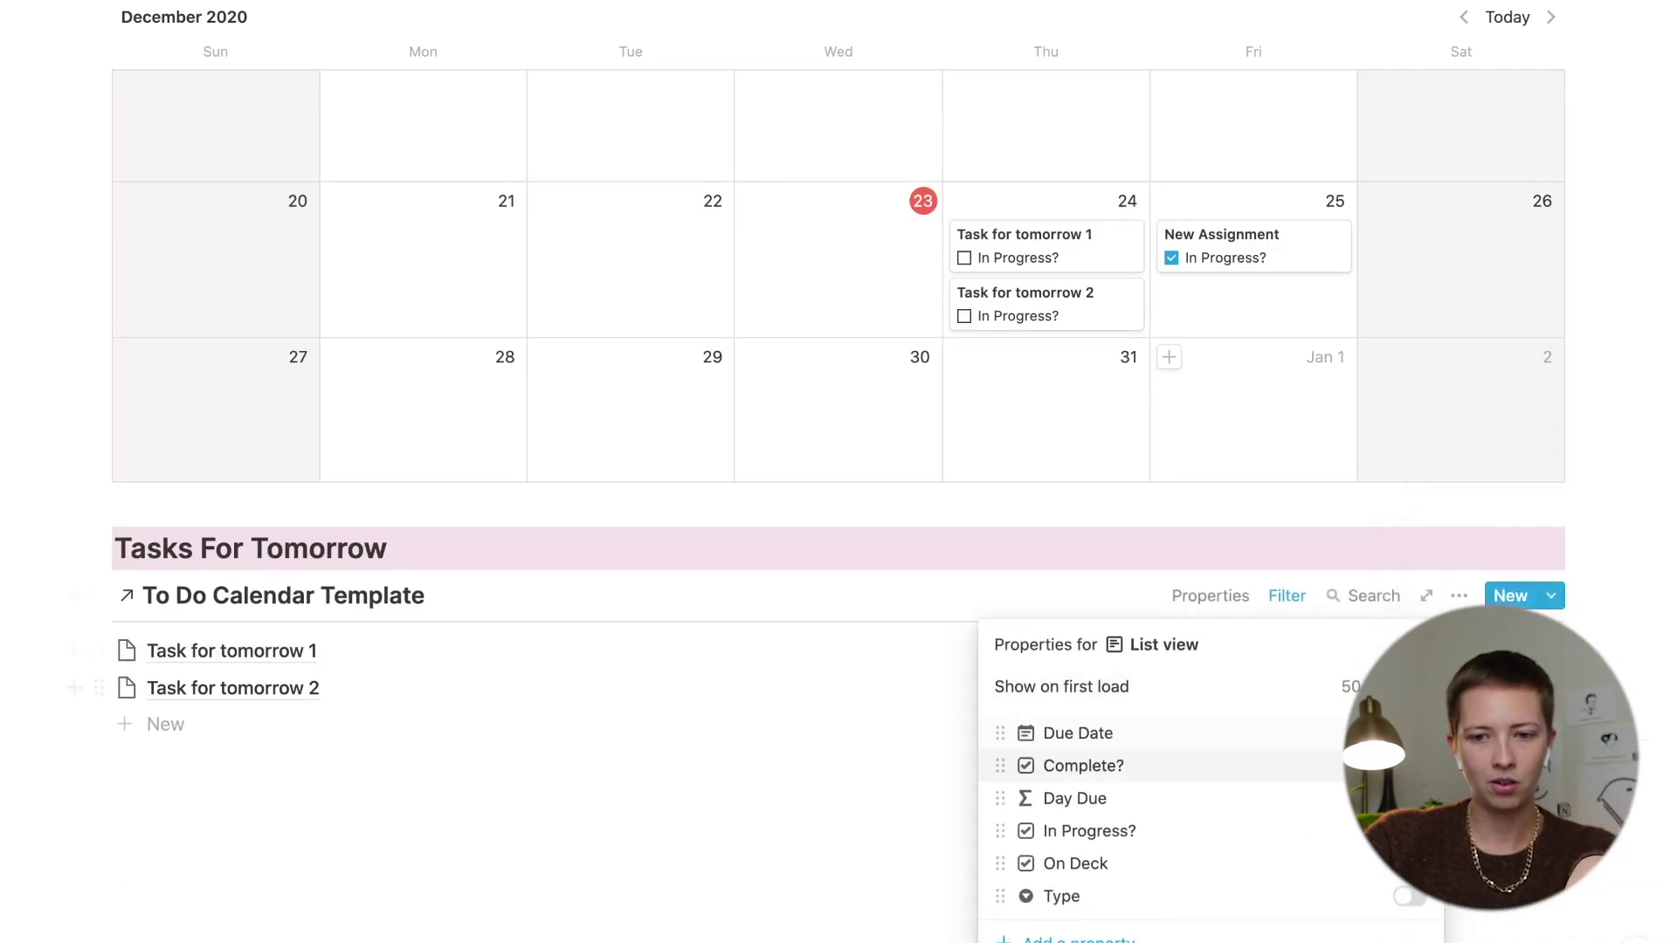
left_click(1408, 896)
left_click(830, 653)
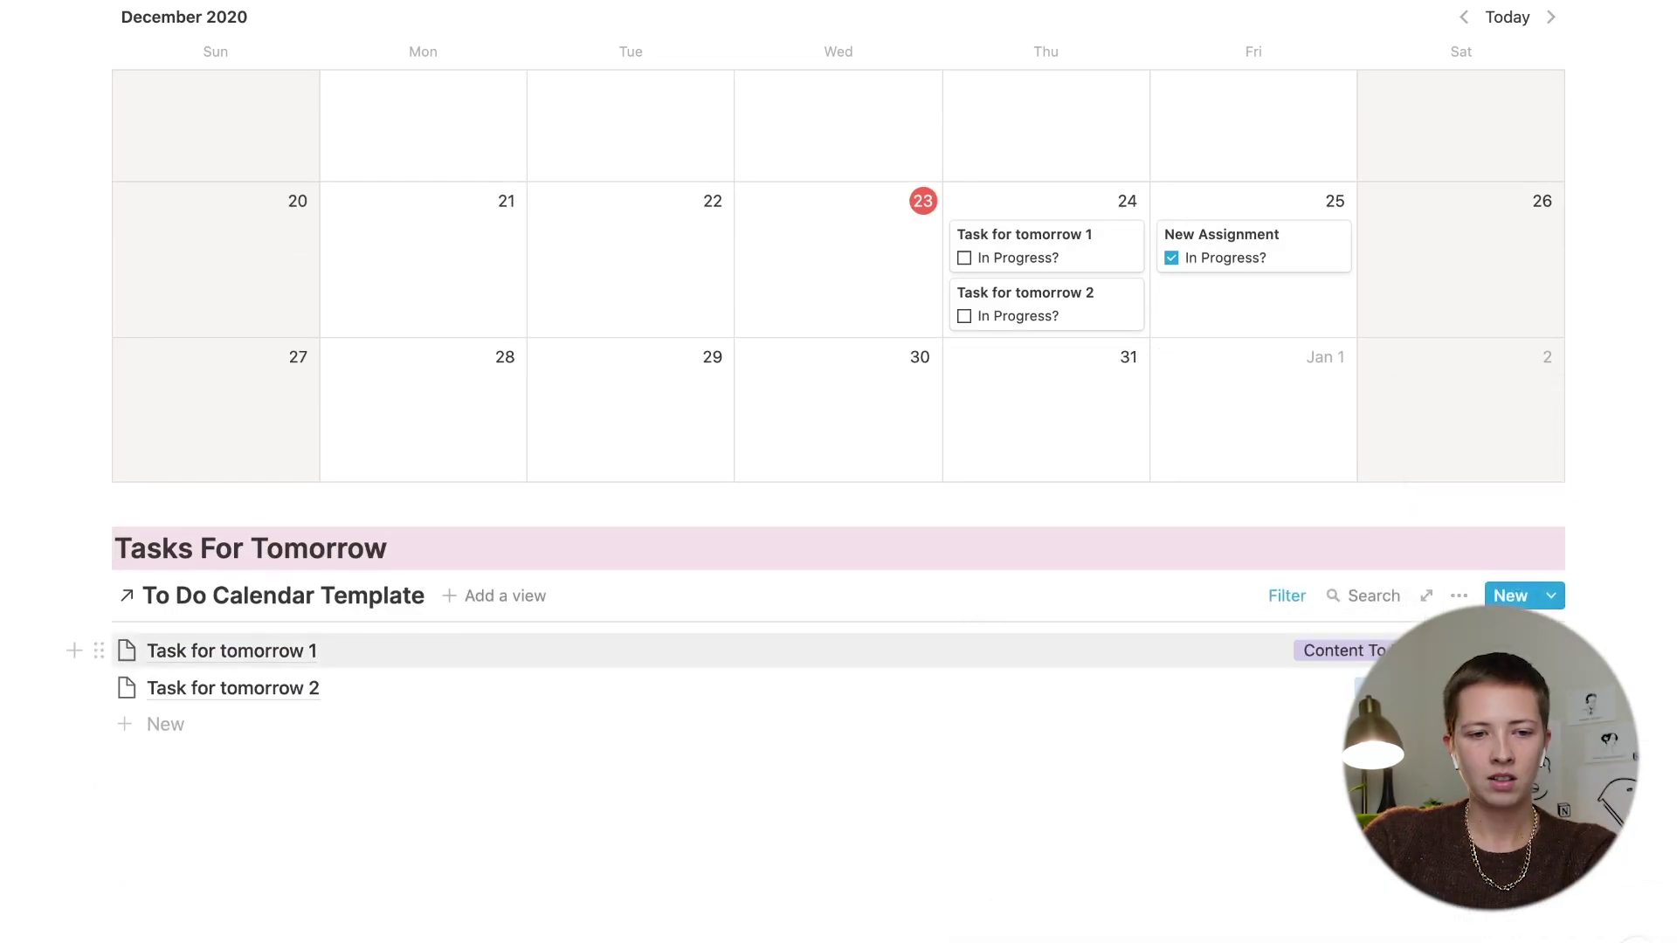
Step: Show the Type property on the cards of the main calendar's Calendar view
scroll(829, 653, "up", 1)
scroll(830, 653, "up", 10)
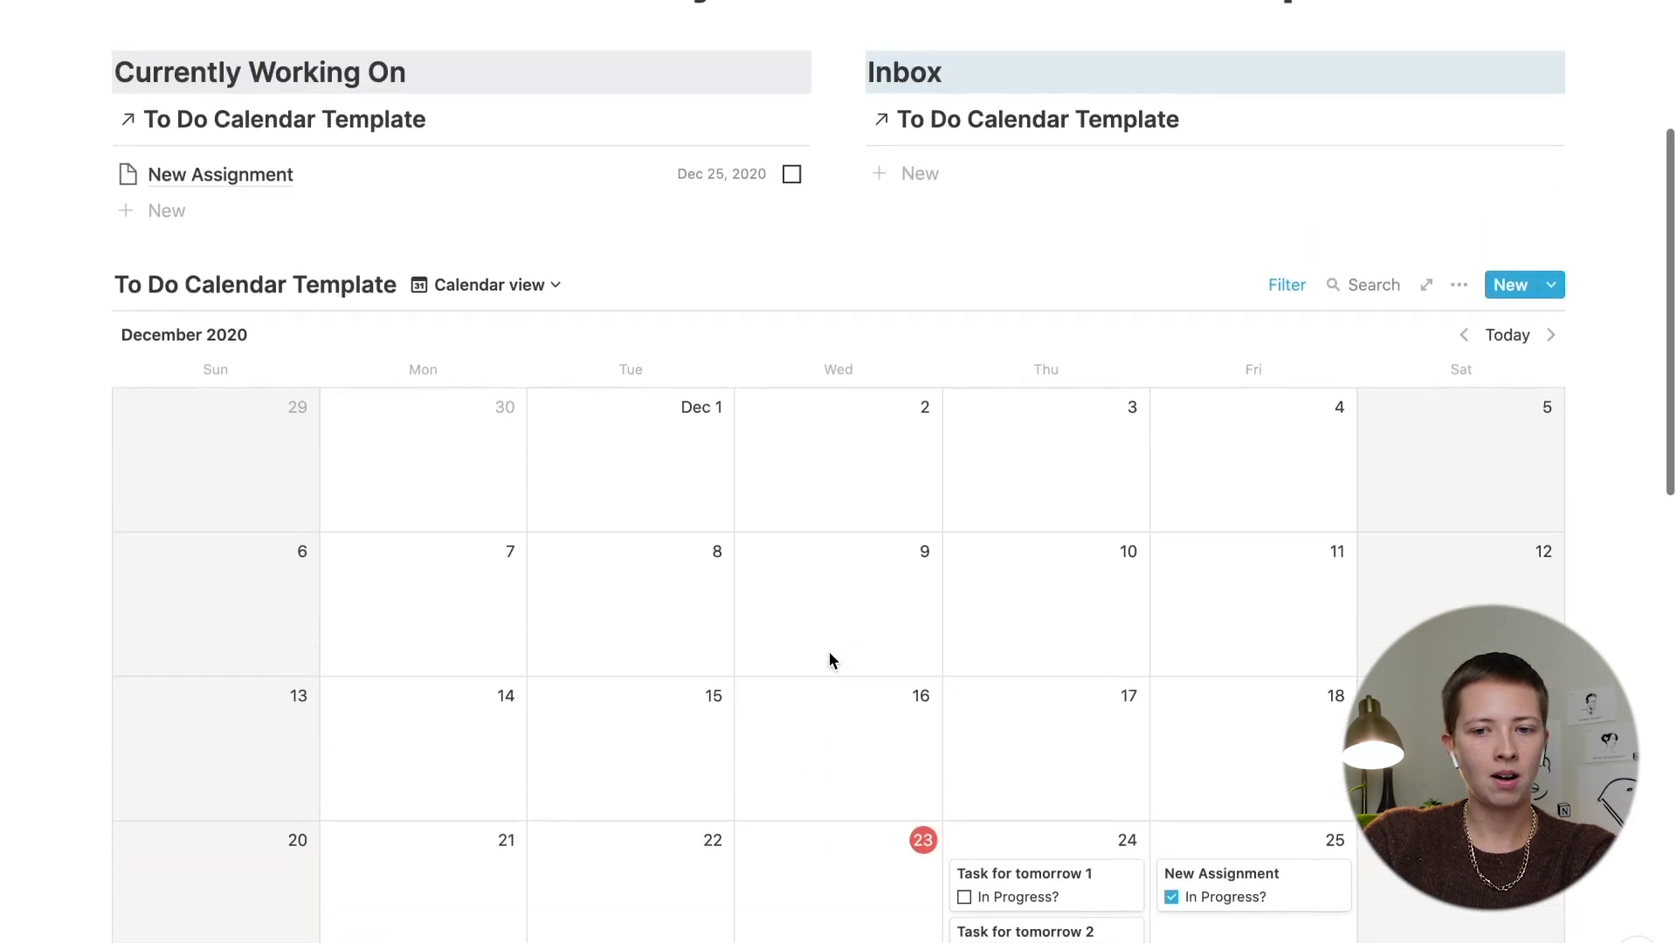
scroll(830, 661, "down", 2)
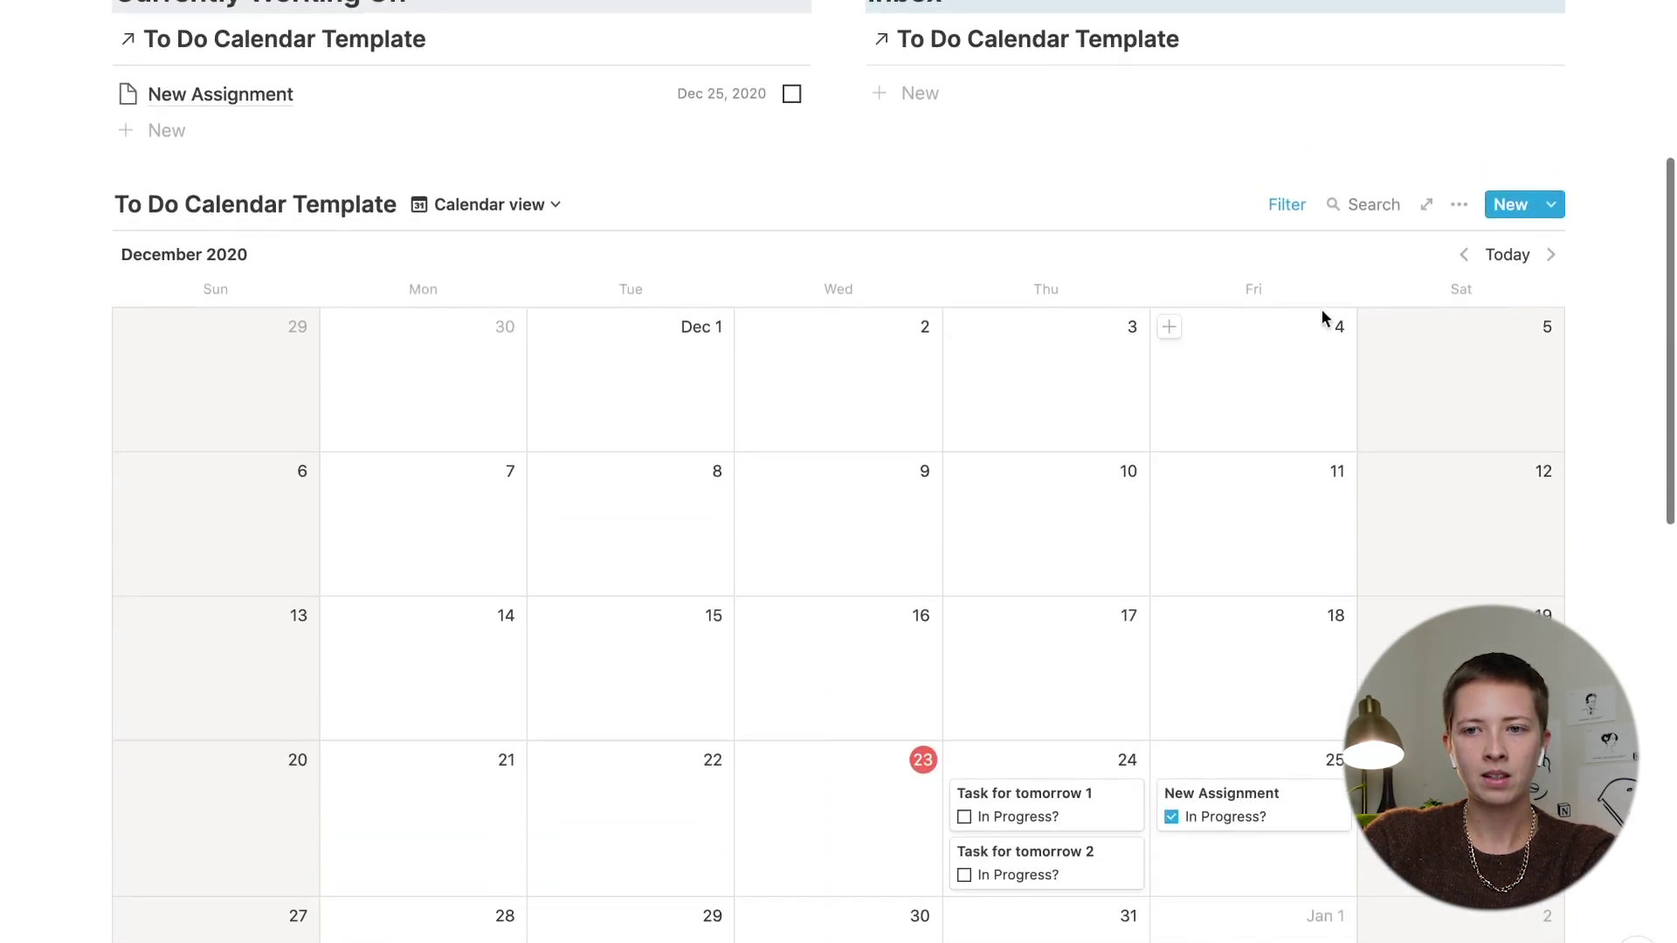
left_click(1459, 206)
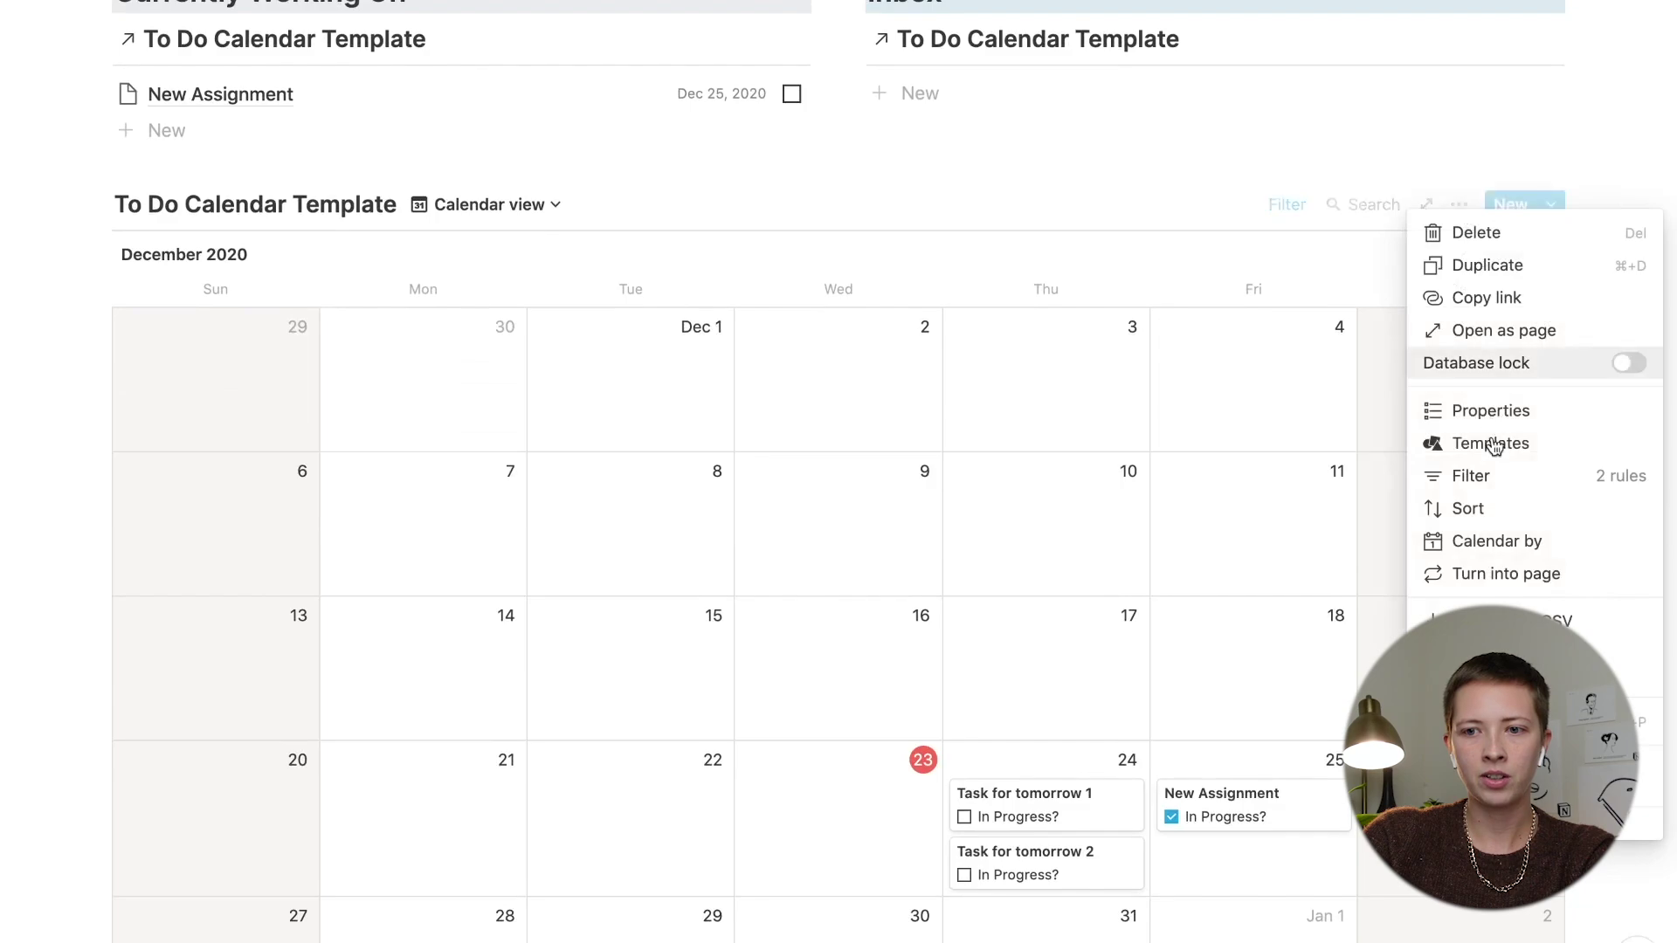
left_click(1484, 410)
left_click(1409, 459)
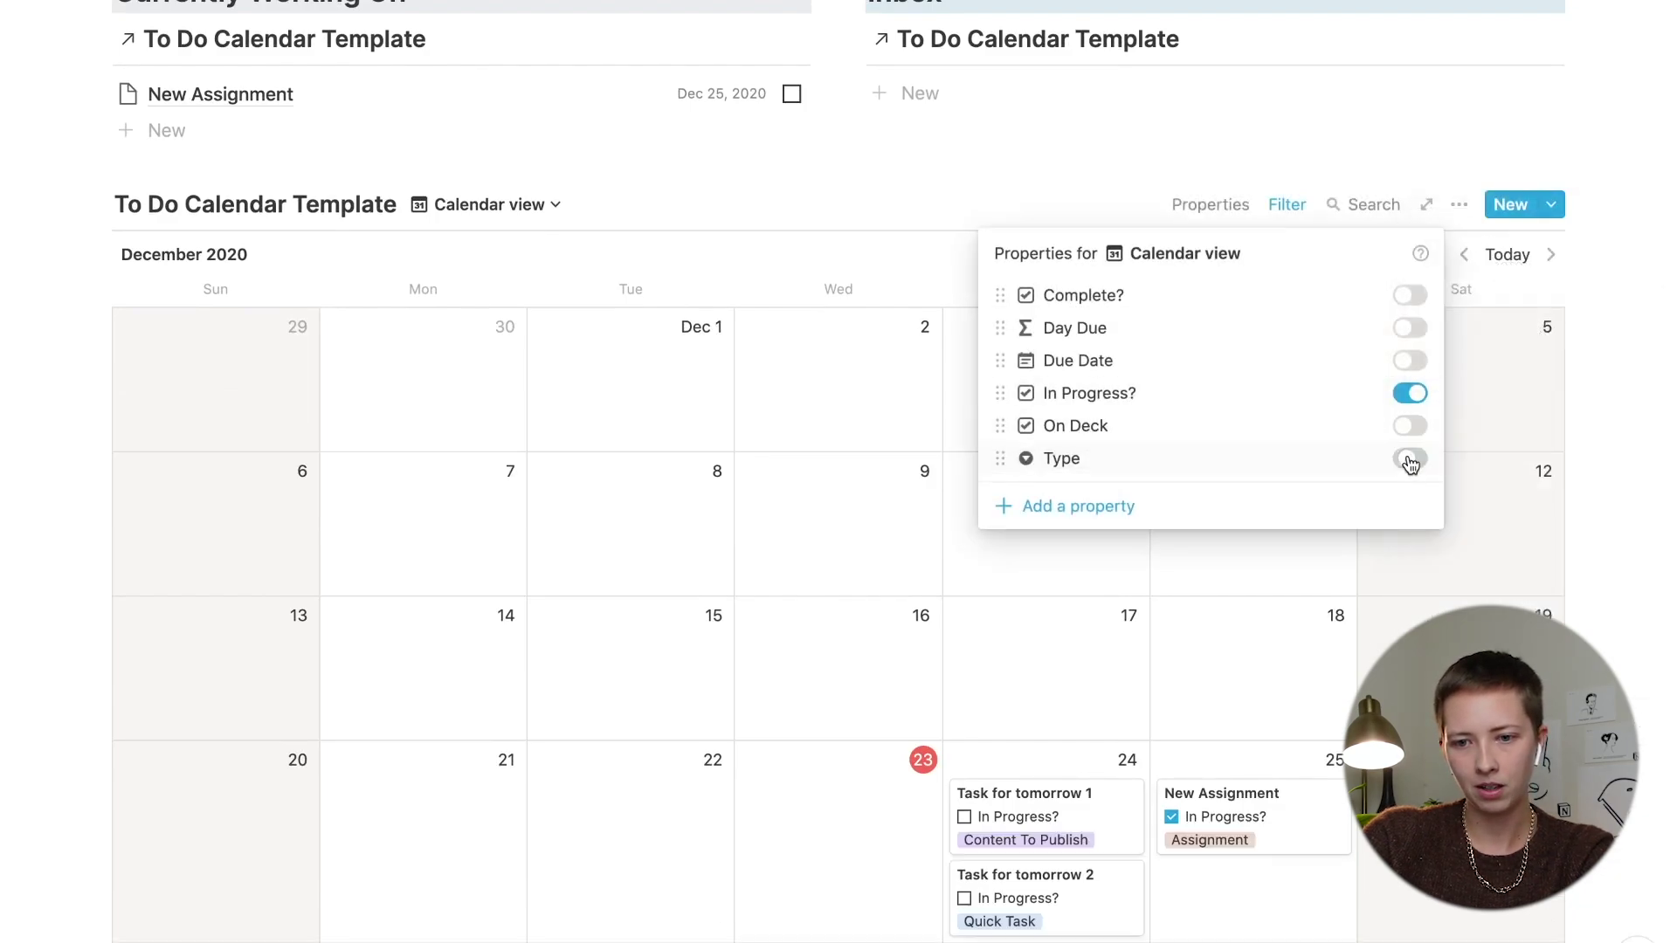
Step: Show the Type property in both the Currently Working On list and the Inbox list
scroll(961, 367, "up", 3)
left_click(768, 279)
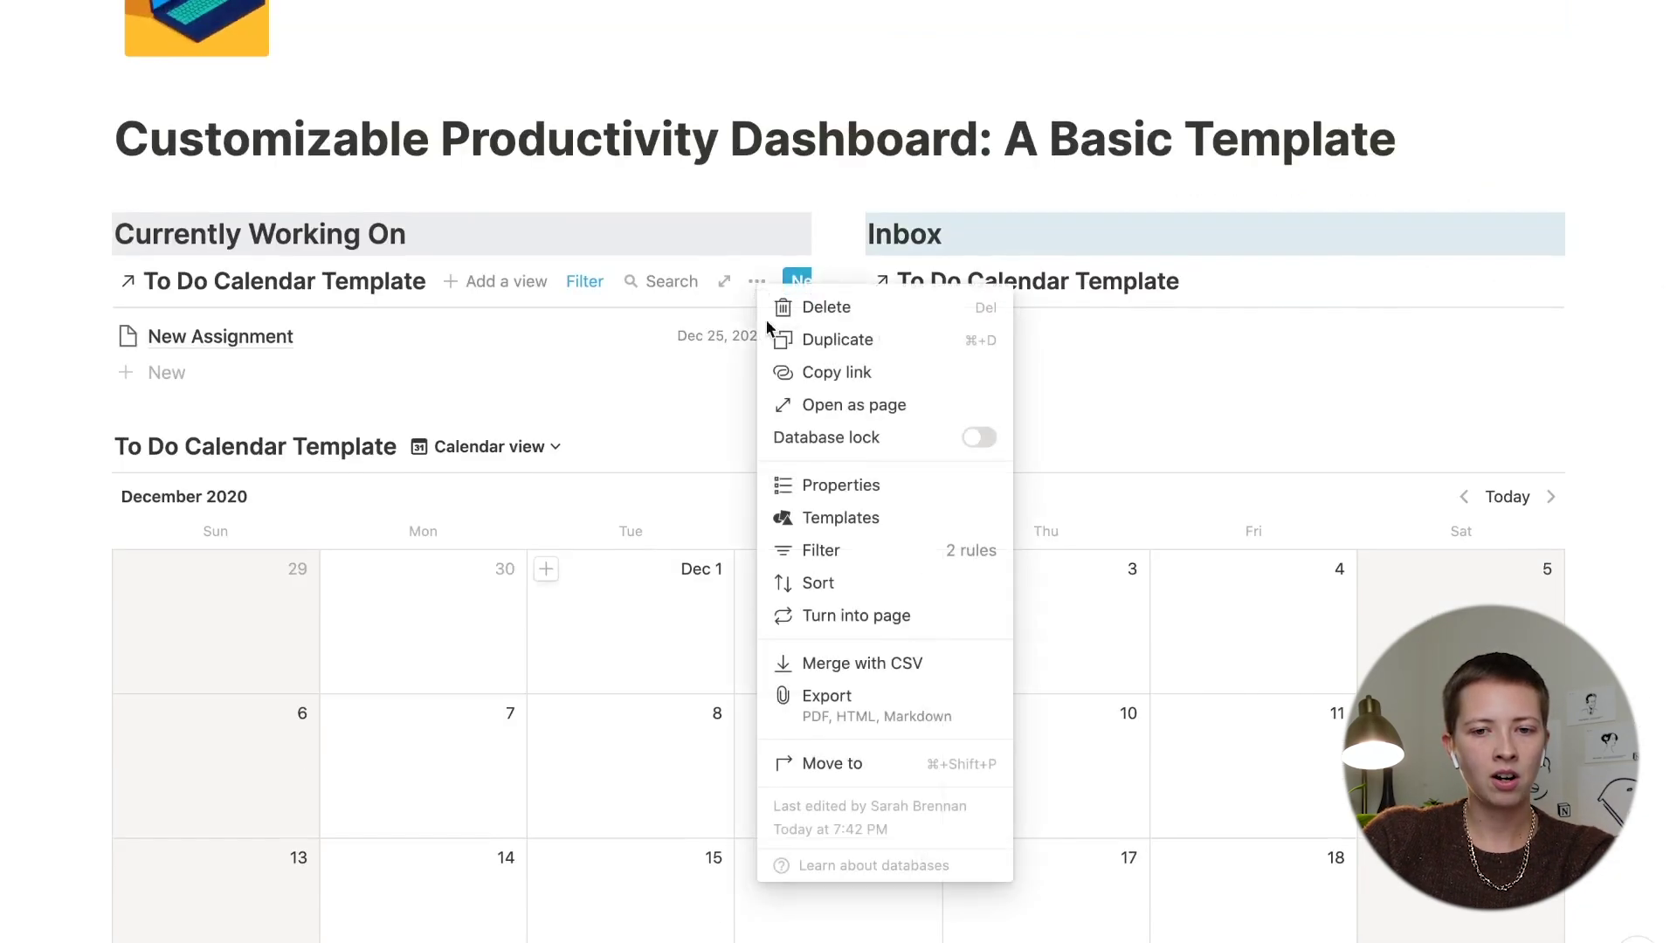
left_click(865, 486)
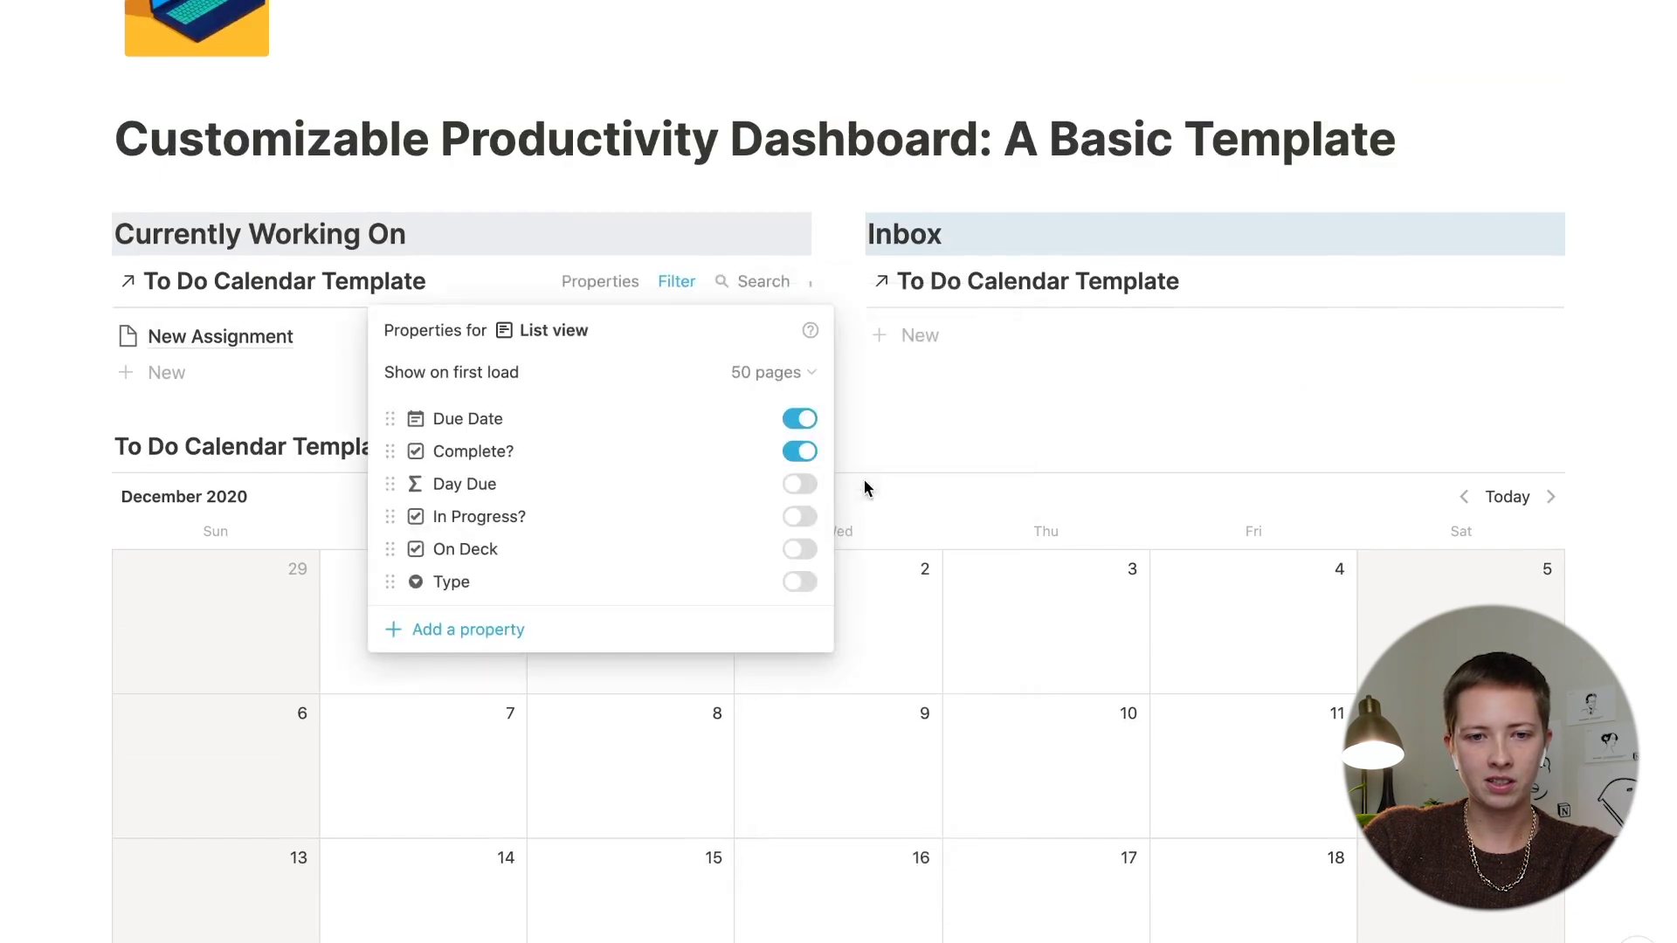
left_click(798, 582)
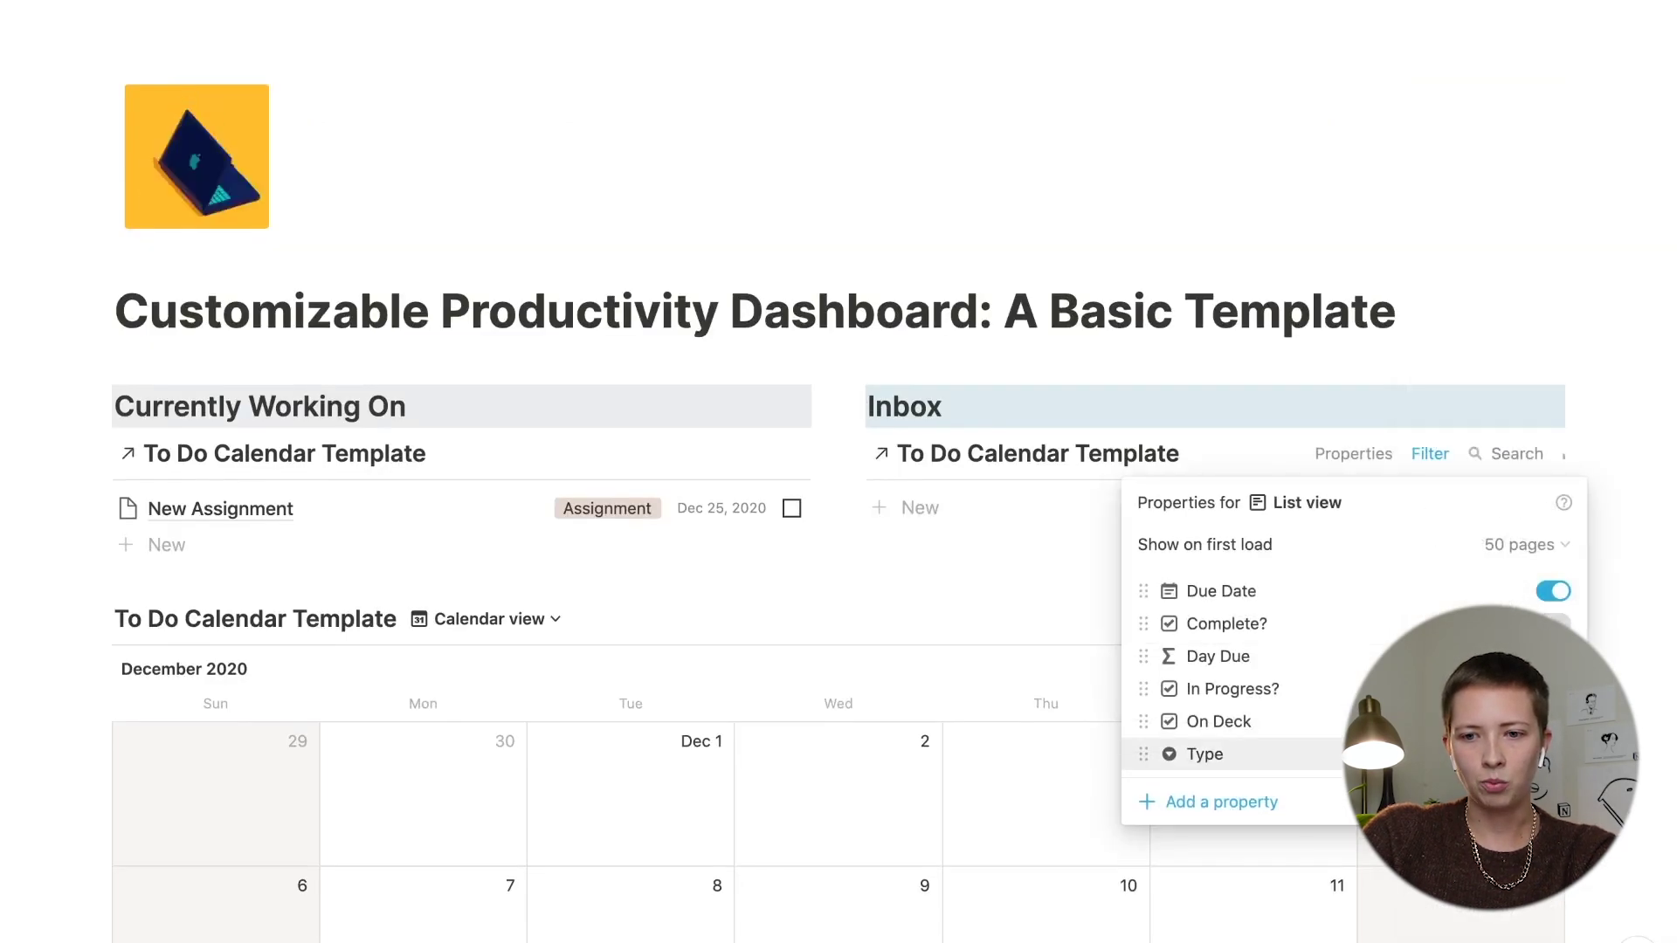
left_click(1552, 754)
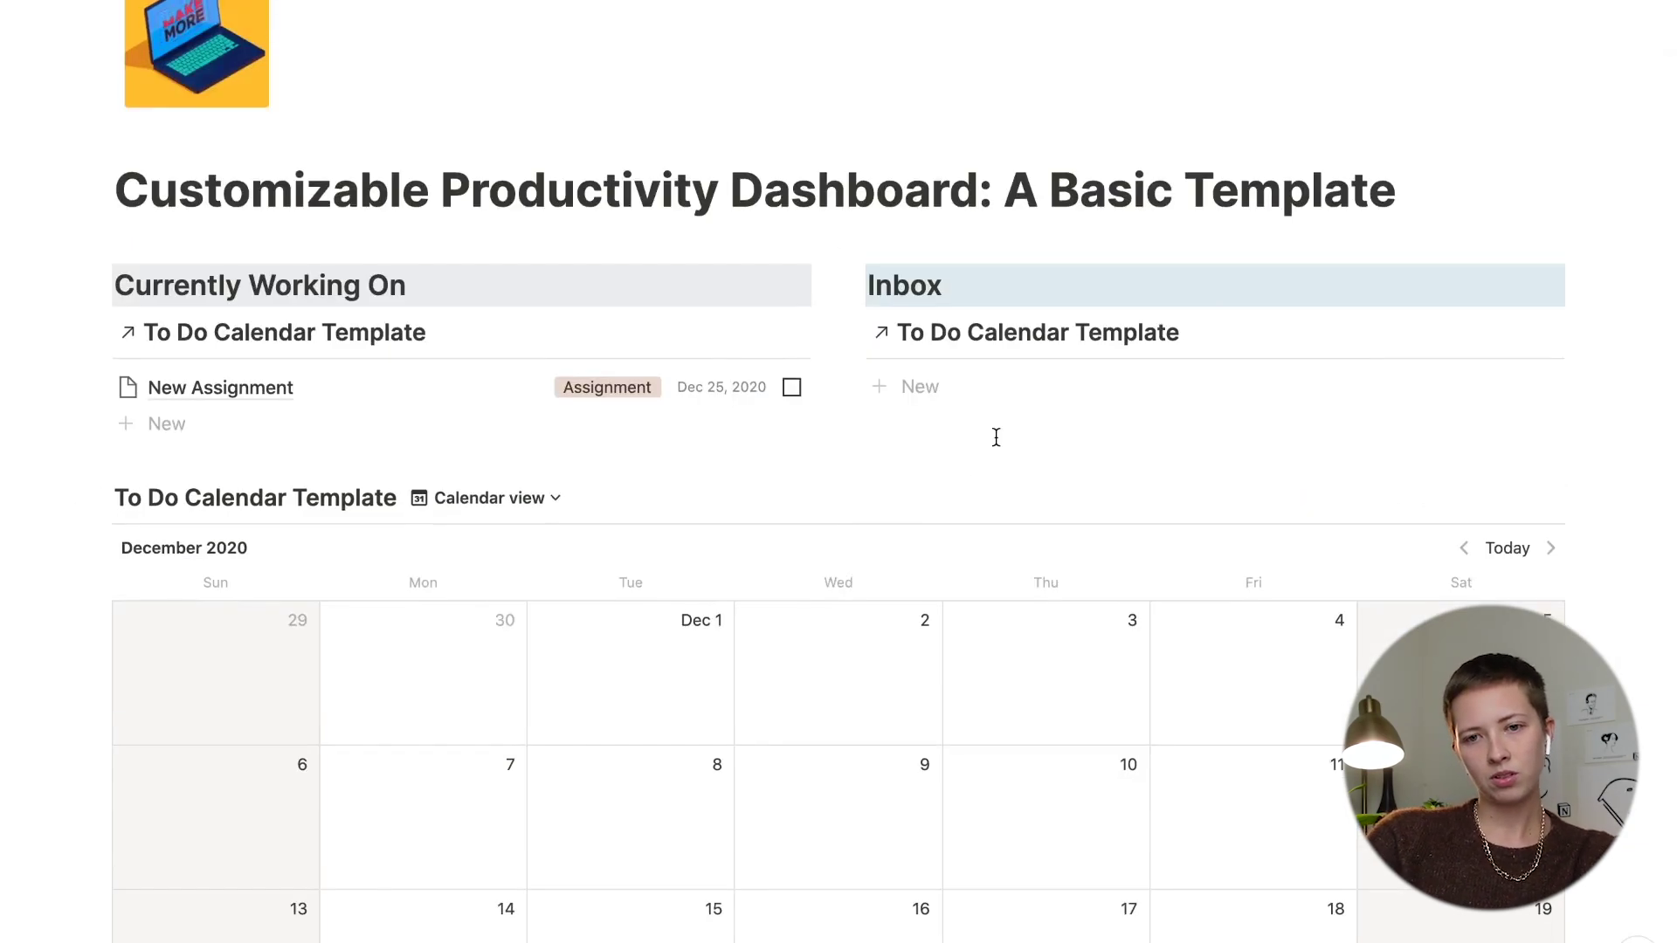
Step: Create an Inbox entry named Content to Publish Next Wednesday
left_click(985, 385)
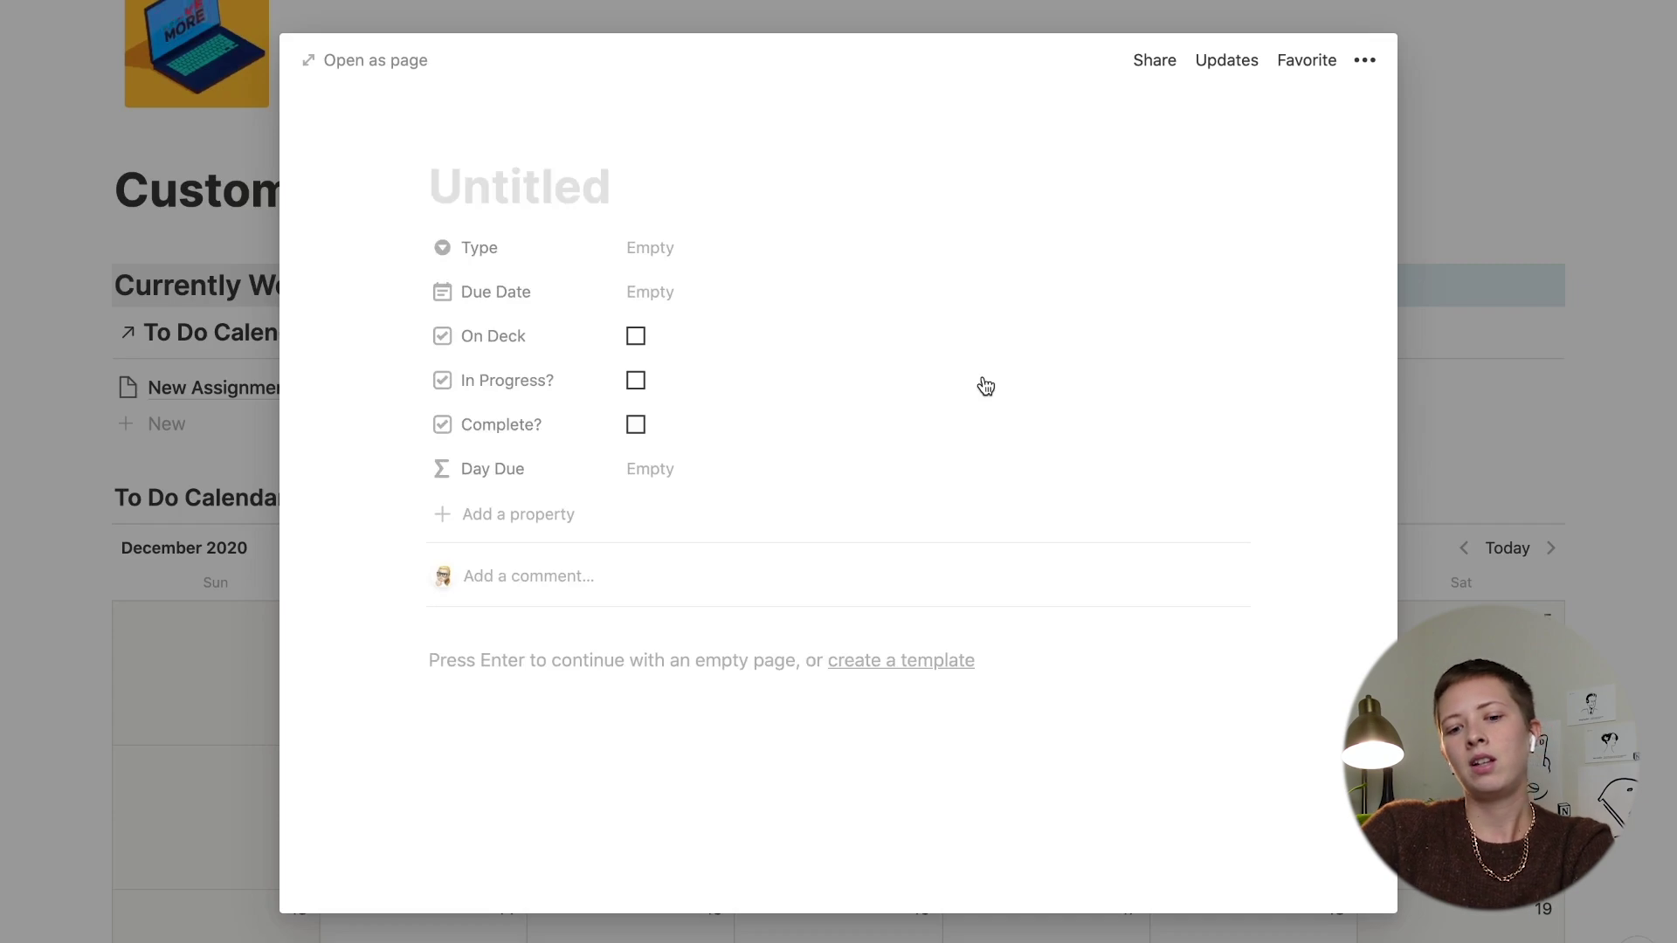
type("Content to")
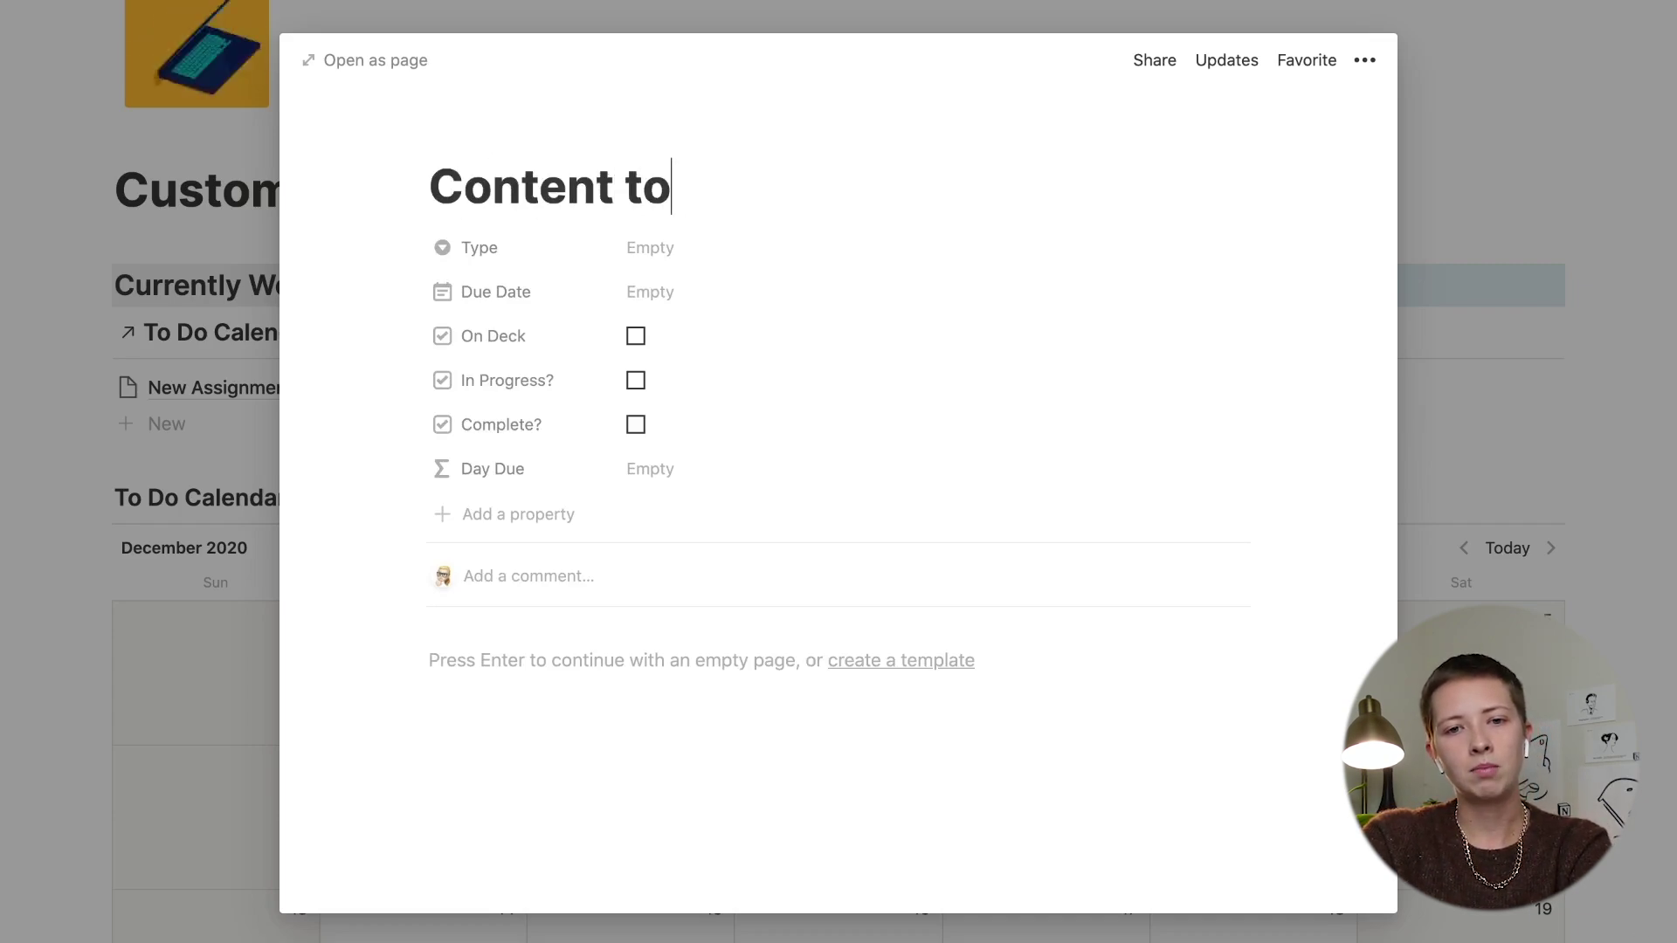
type(" Publish ")
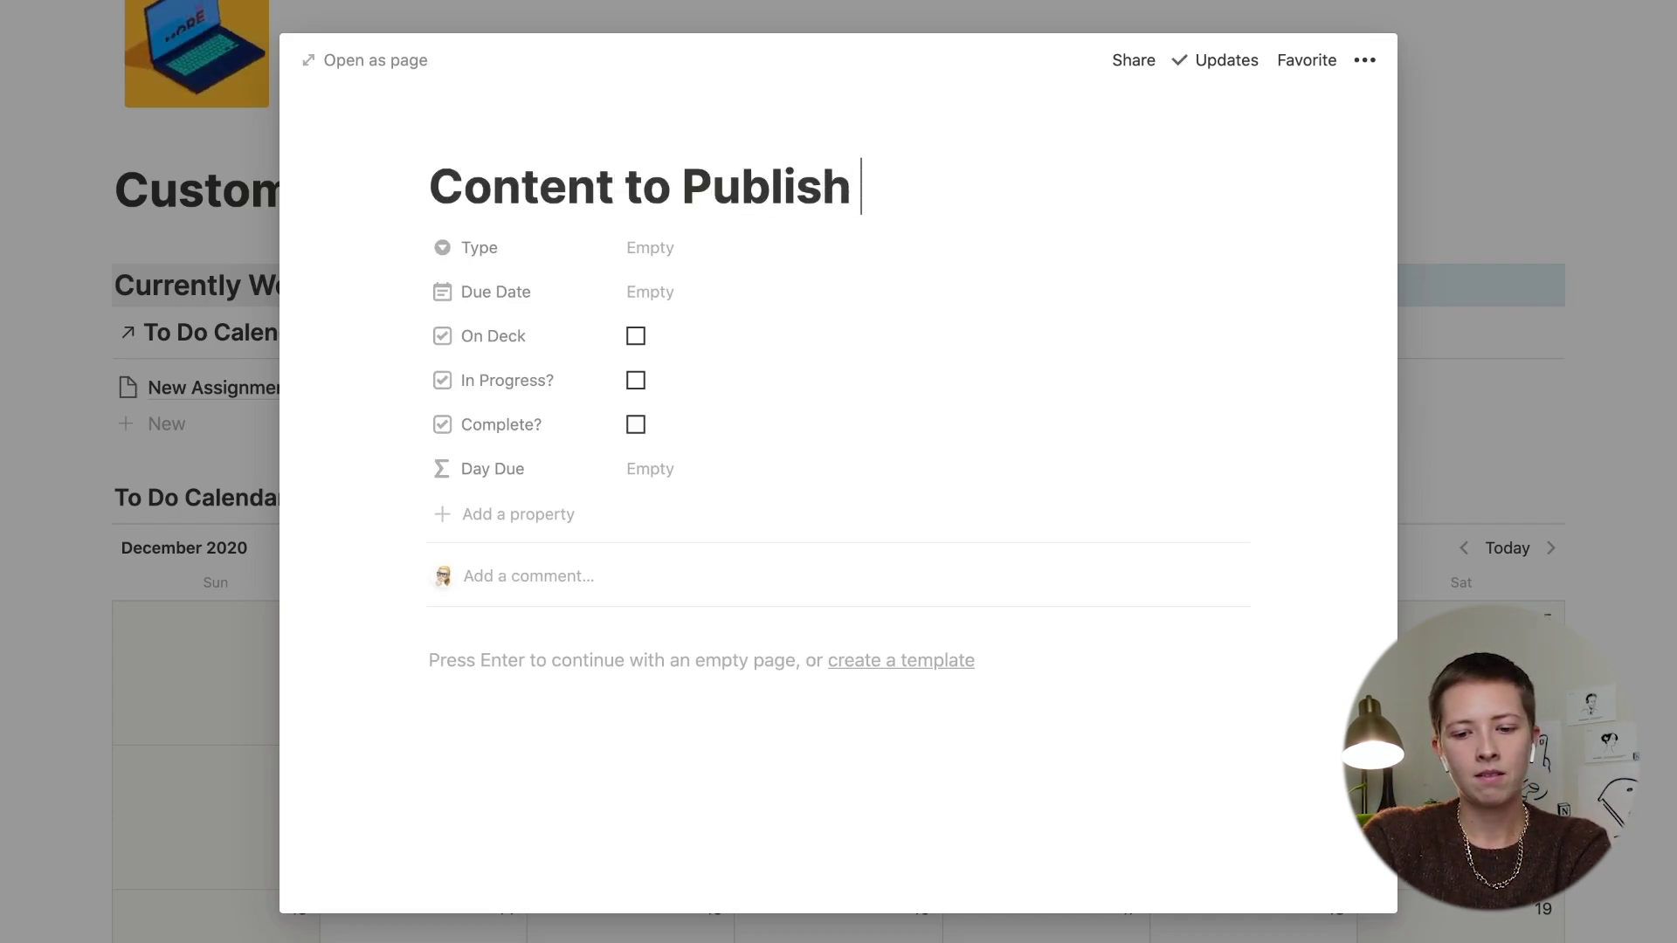
type("Next Wednesday")
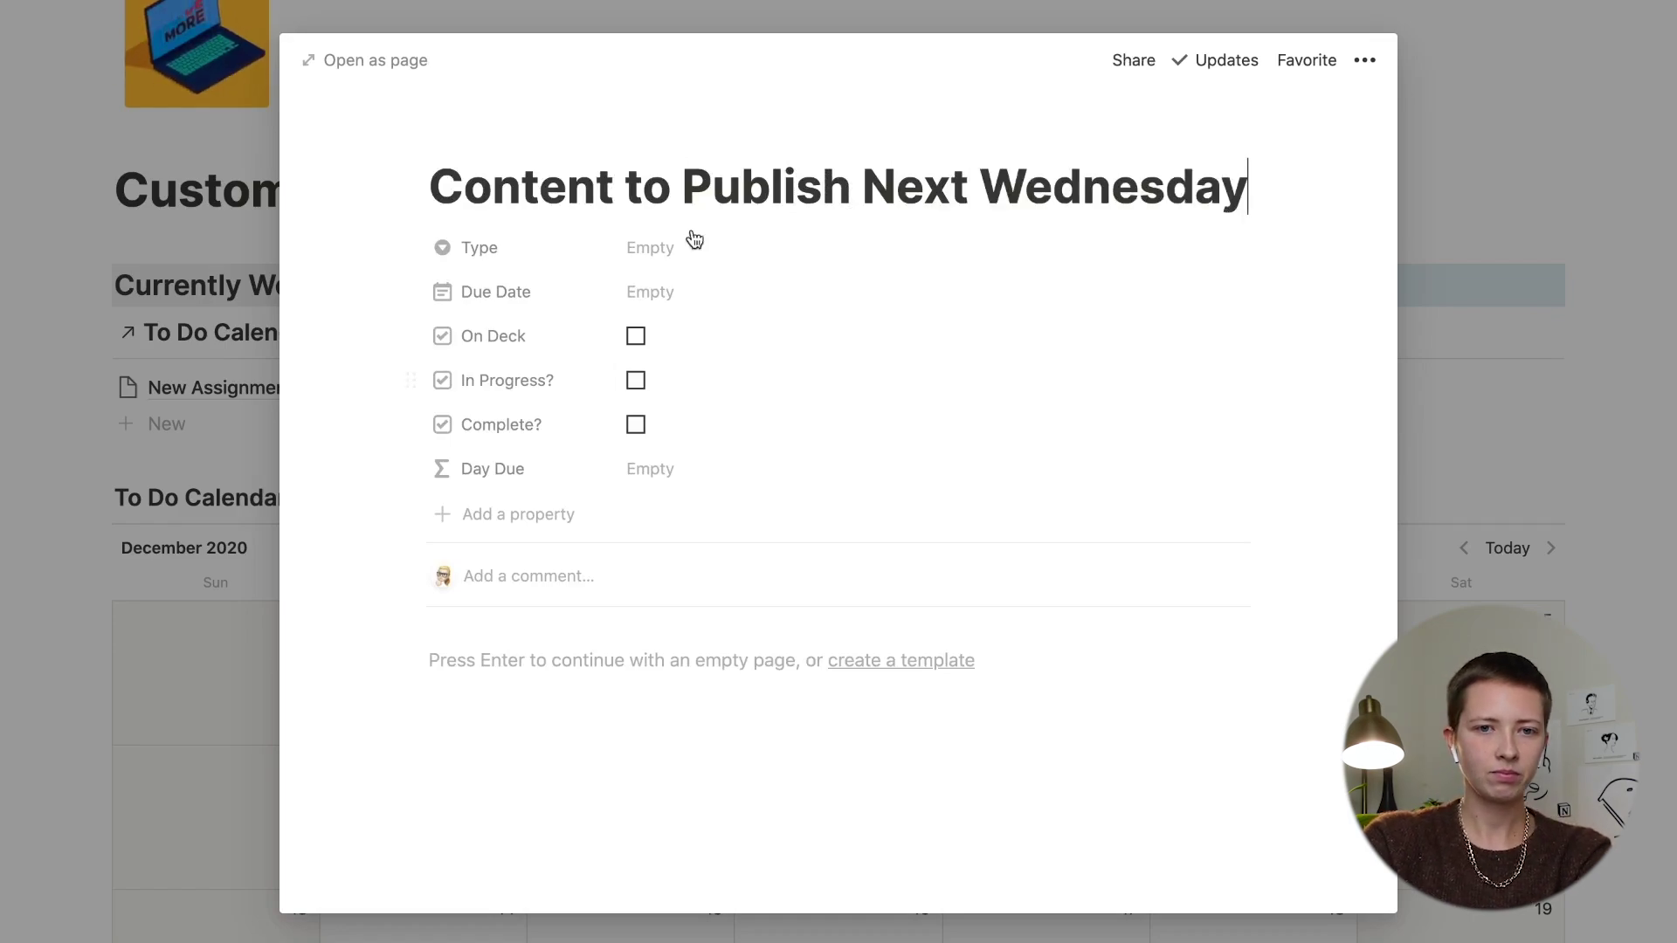
Step: Give the Content to Publish Next Wednesday entry an icon and set its type to Content To Publish
left_click(465, 139)
left_click(505, 249)
key("Escape")
left_click(689, 422)
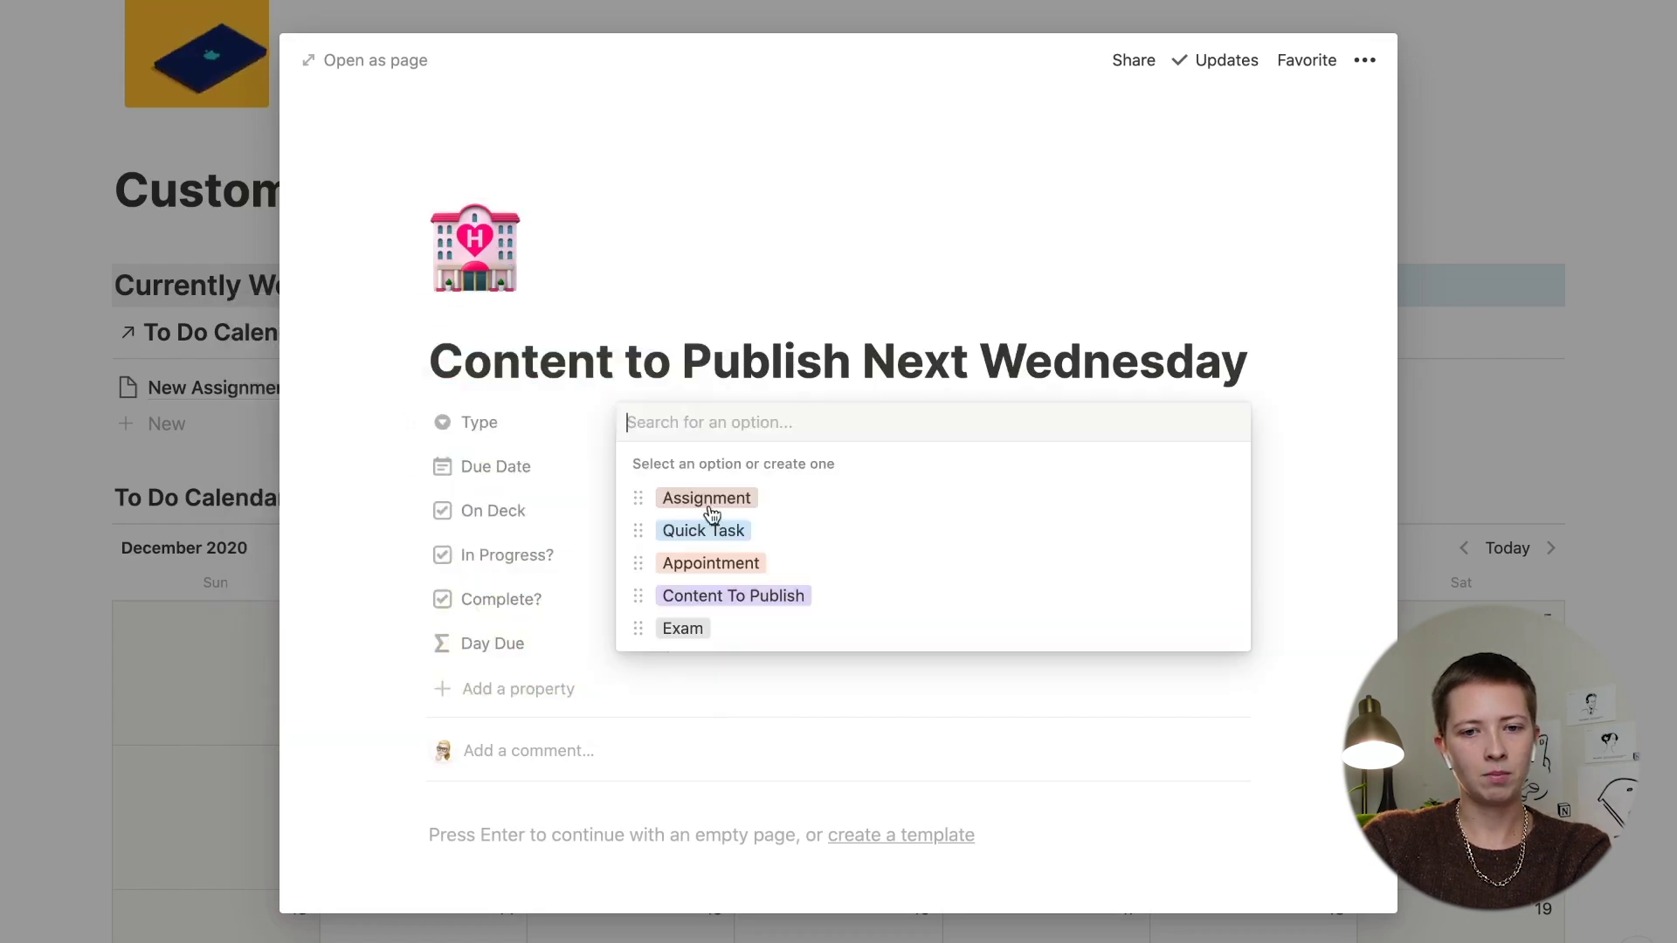
left_click(721, 601)
key("Escape")
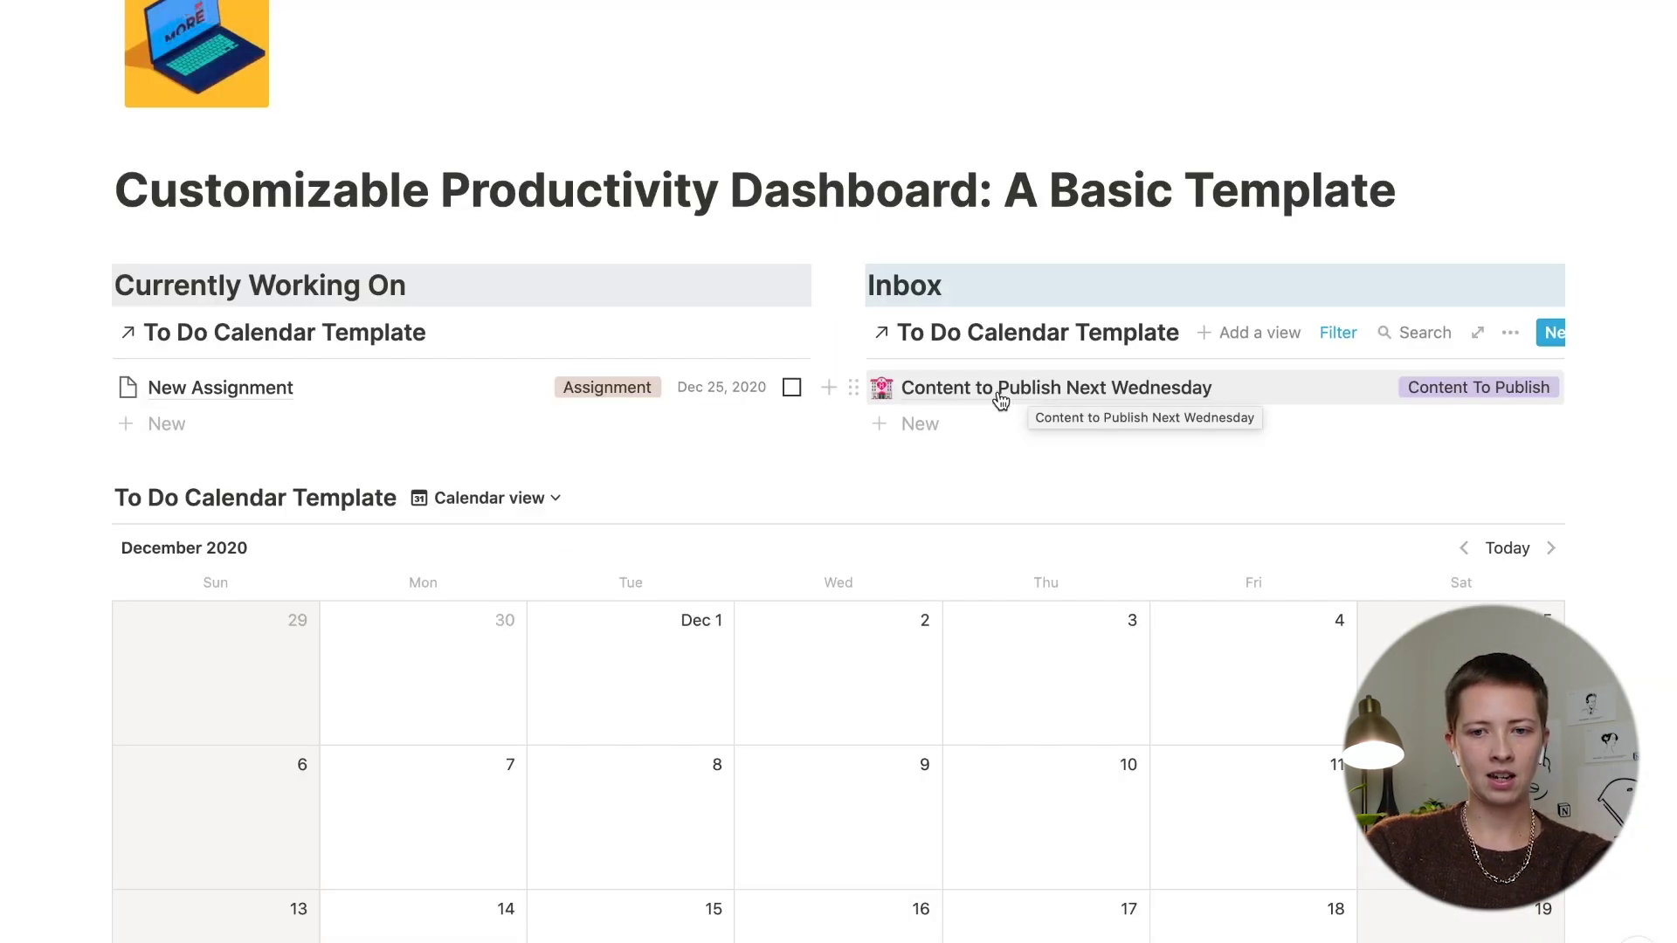
Step: Move the Content to Publish Next Wednesday entry from the Inbox to December 24 on the calendar and mark it In Progress
scroll(998, 394, "down", 5)
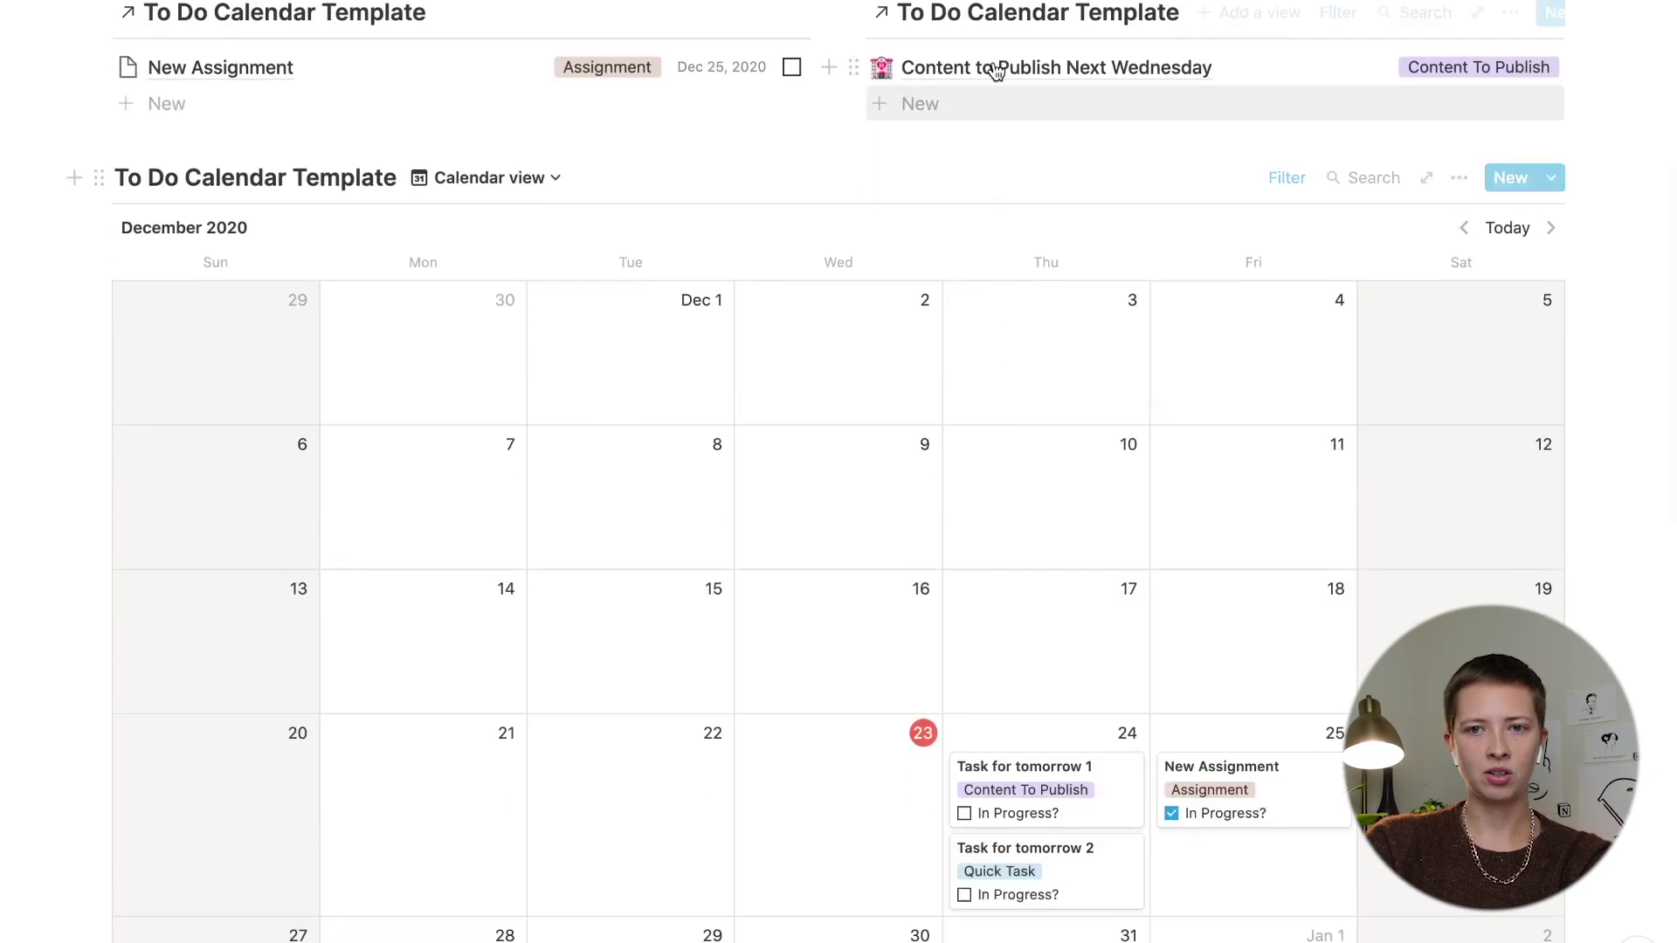
left_click_drag(993, 67, 1019, 863)
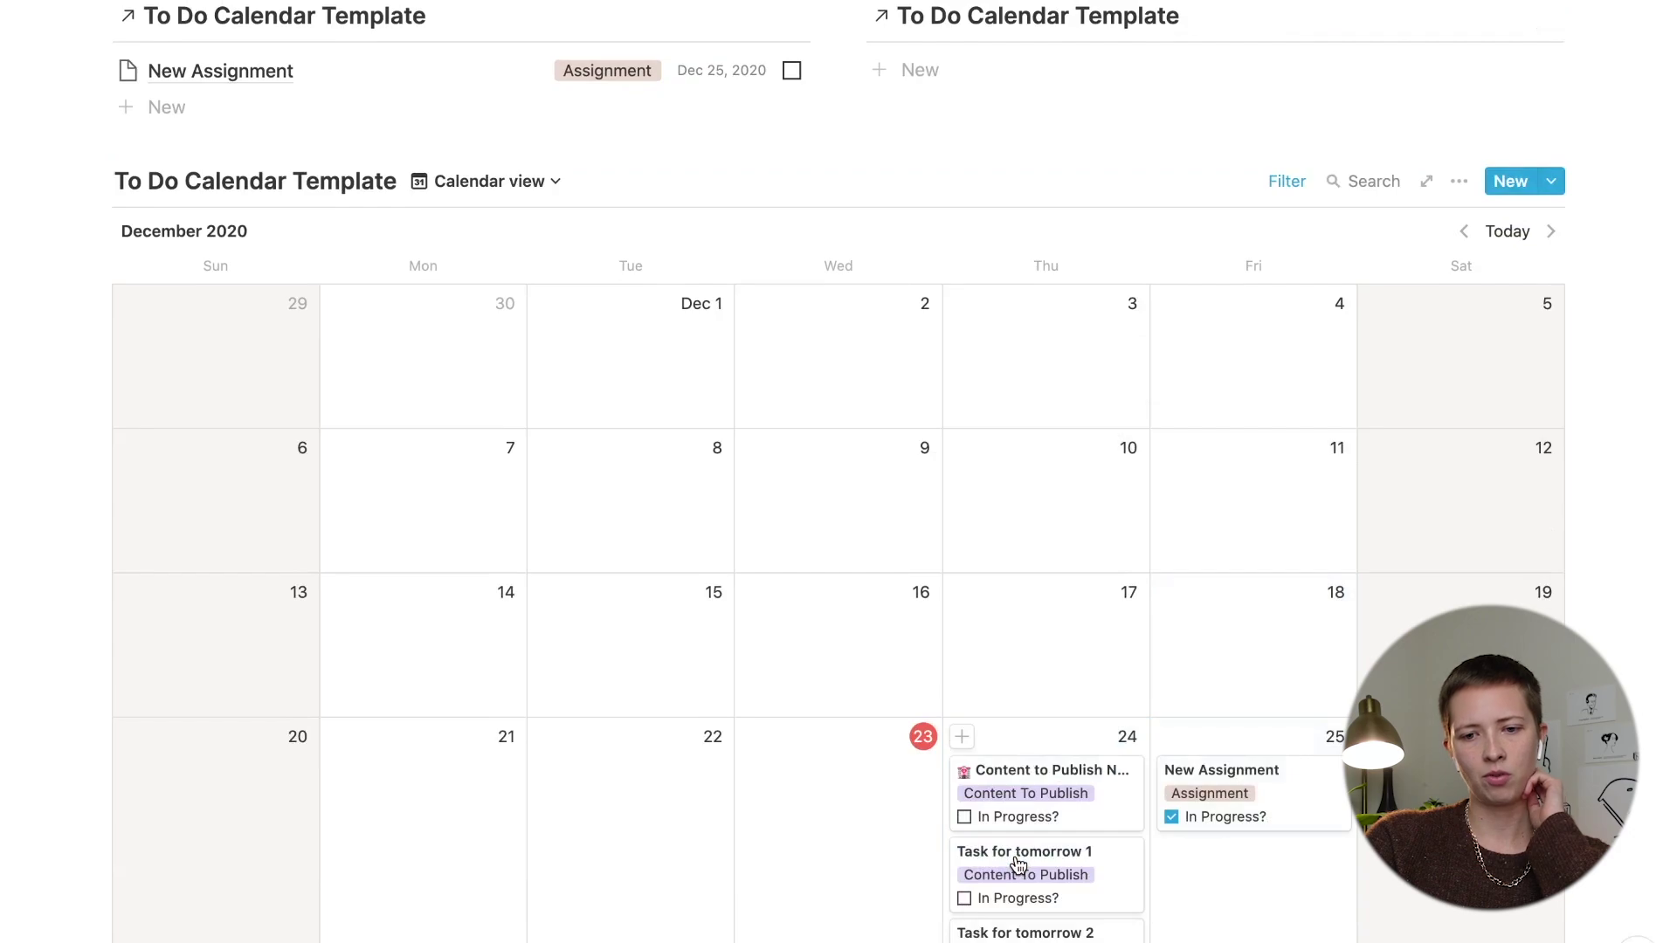
scroll(1018, 864, "down", 5)
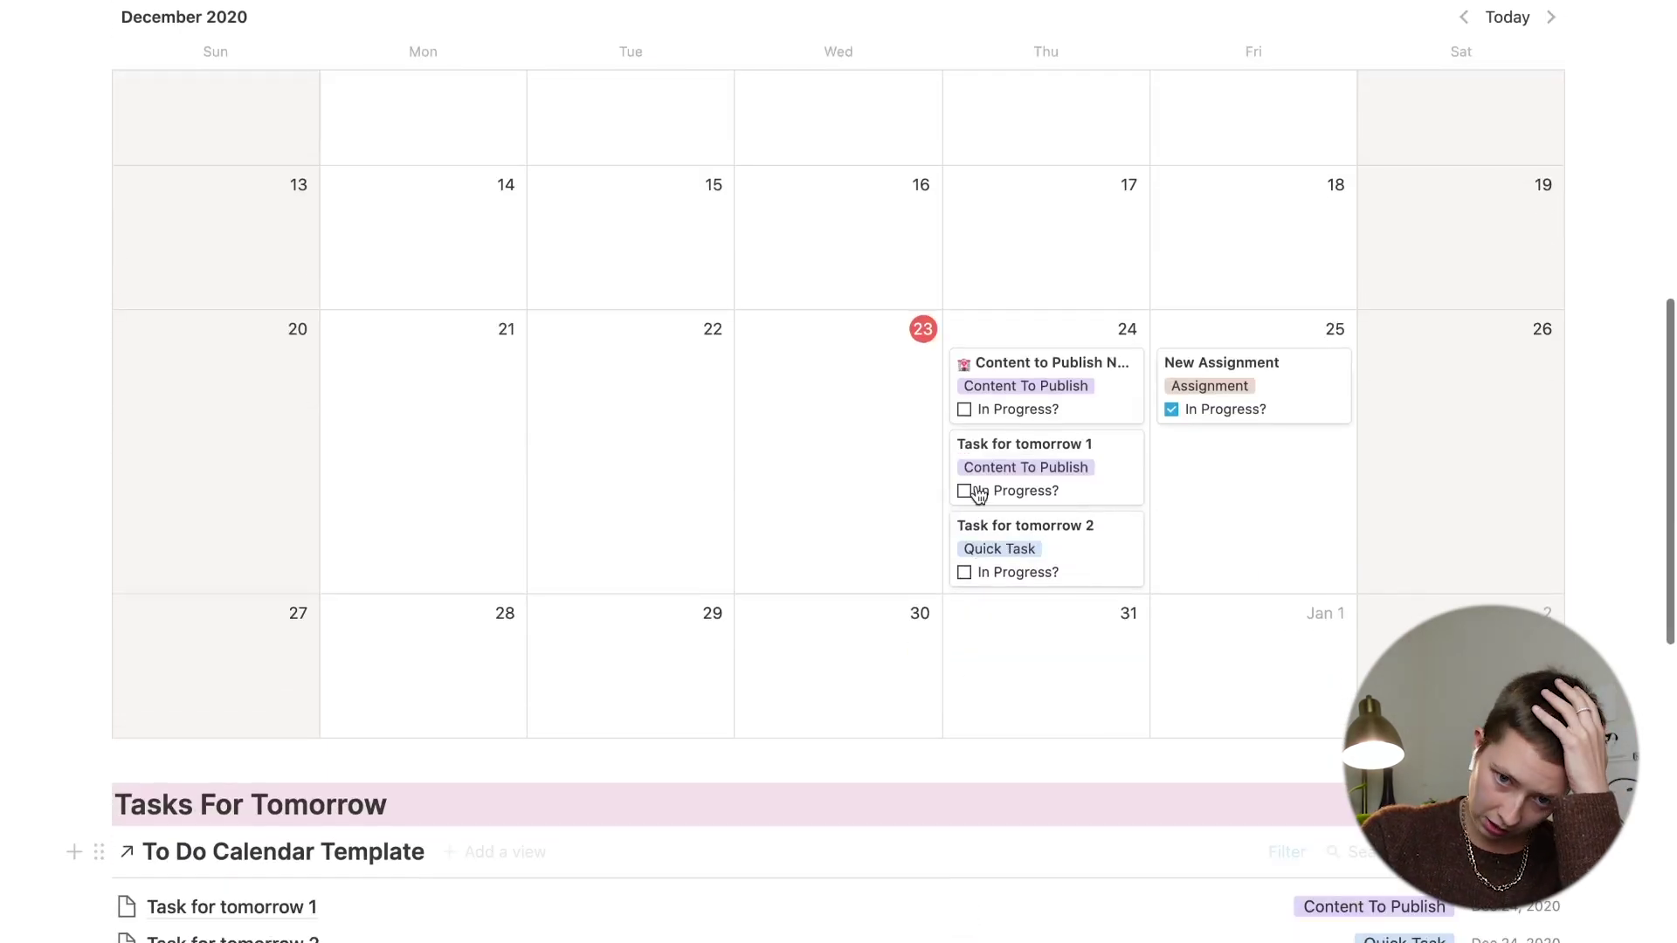
left_click(964, 410)
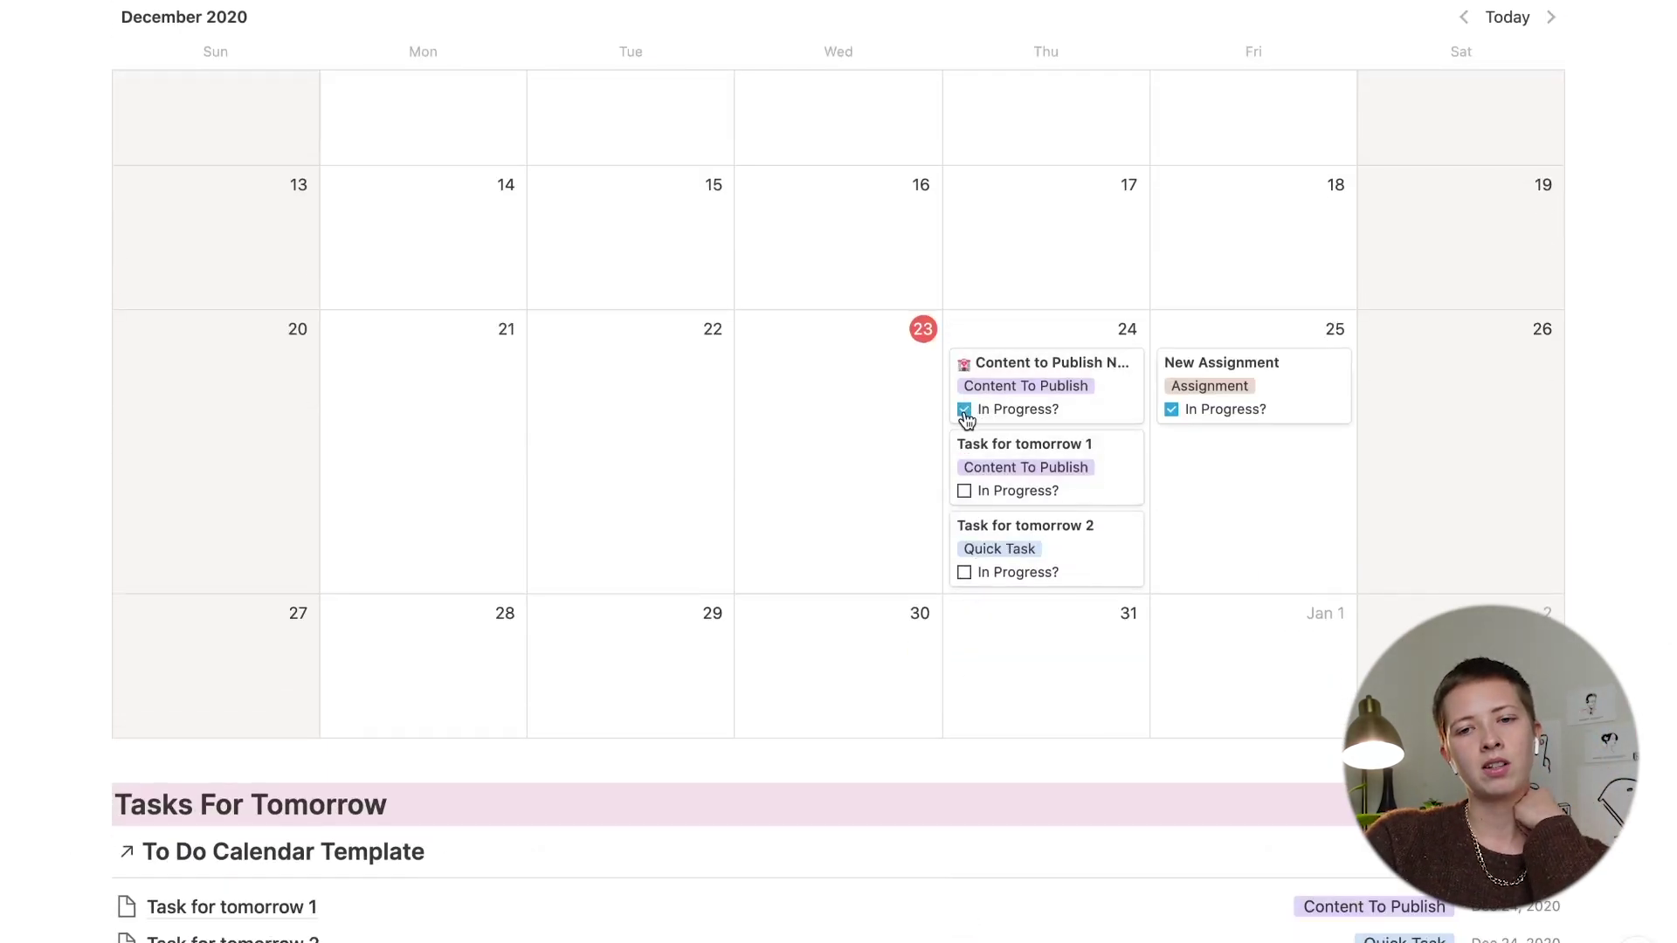
Step: Try to move the Content to Publish Next Wednesday entry from Currently Working On back to the Inbox
scroll(565, 356, "up", 6)
scroll(566, 352, "up", 1)
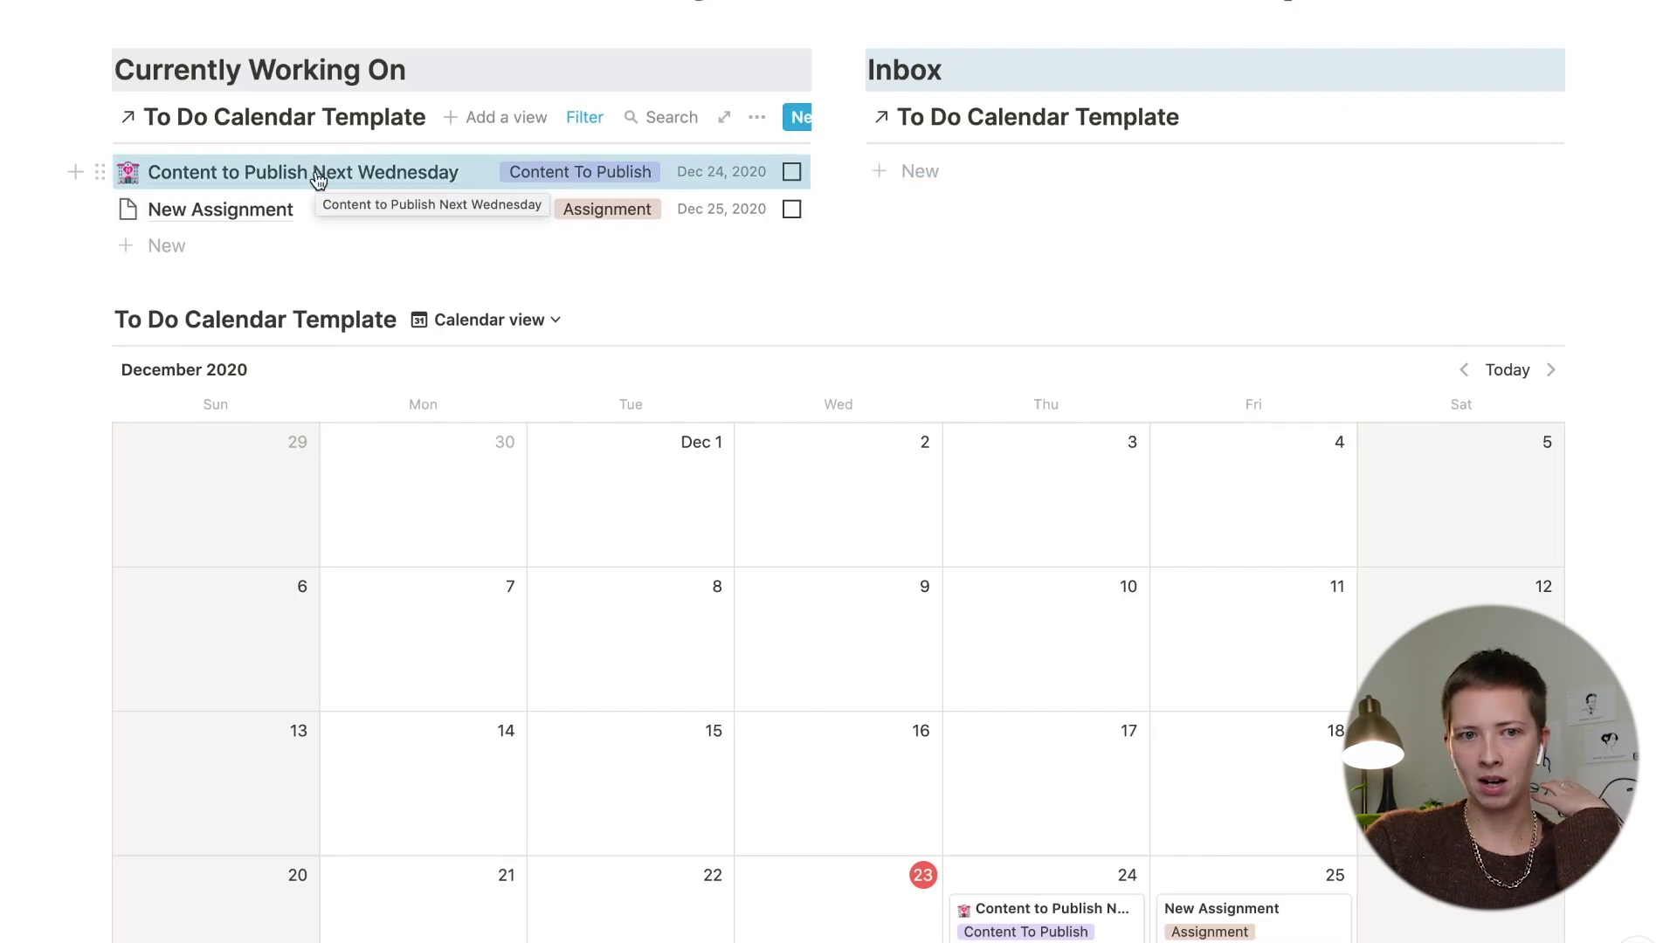
left_click_drag(303, 181, 992, 144)
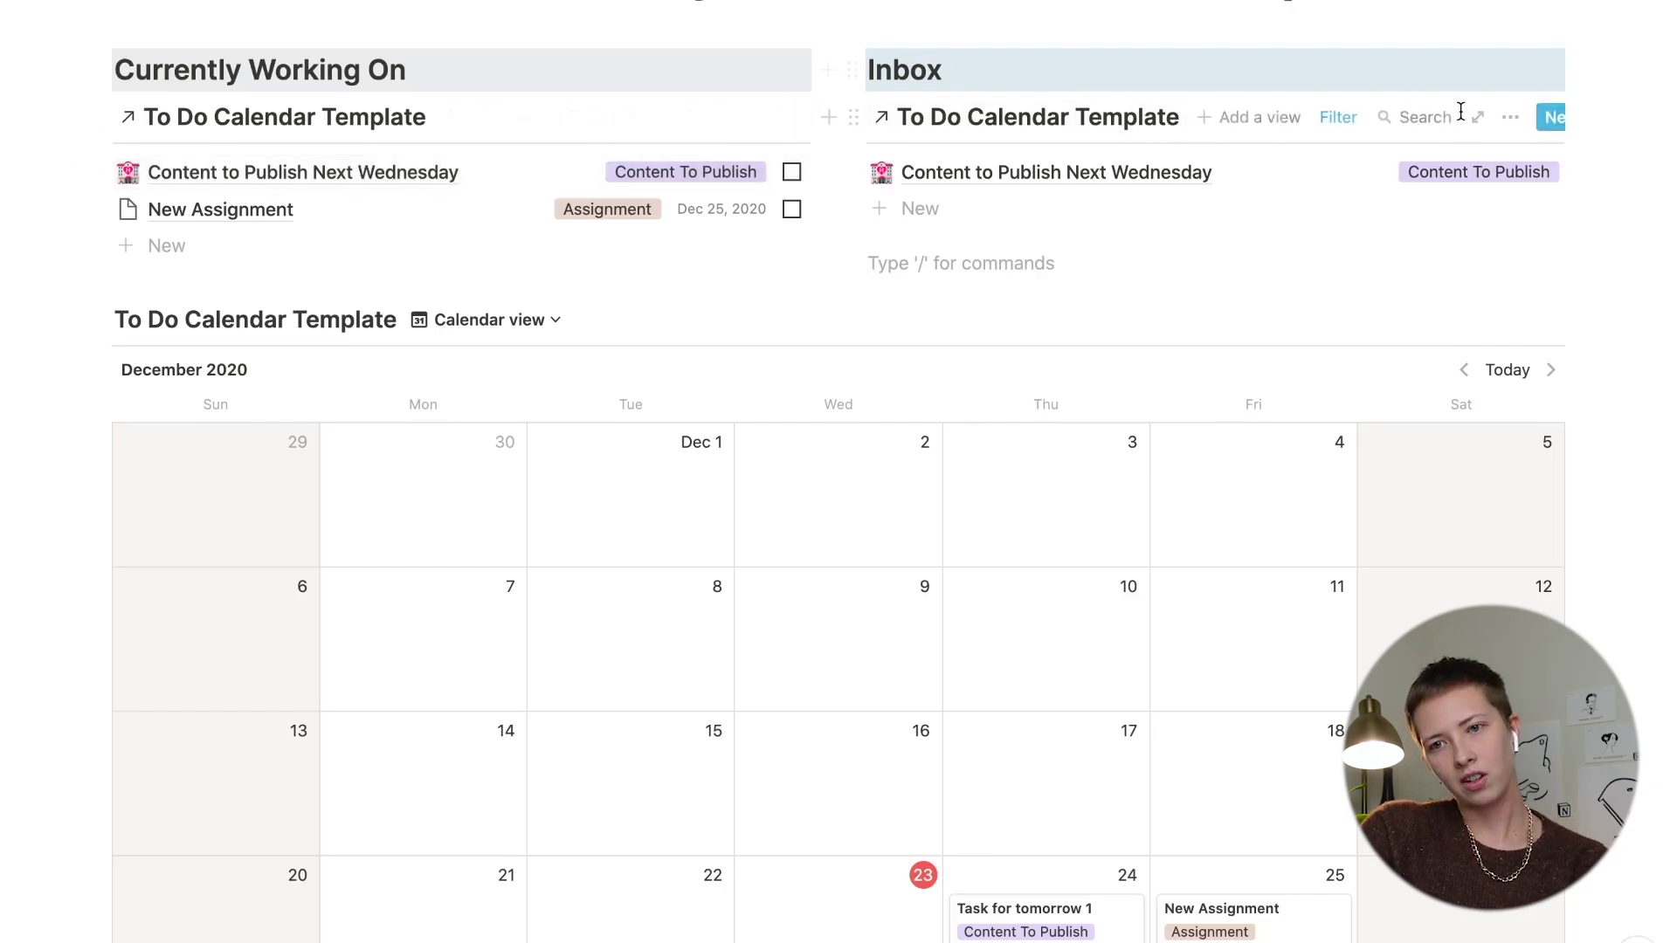
Step: Add a second rule to the Inbox list's filter requiring In Progress? to be unchecked, combined with And
left_click(1336, 117)
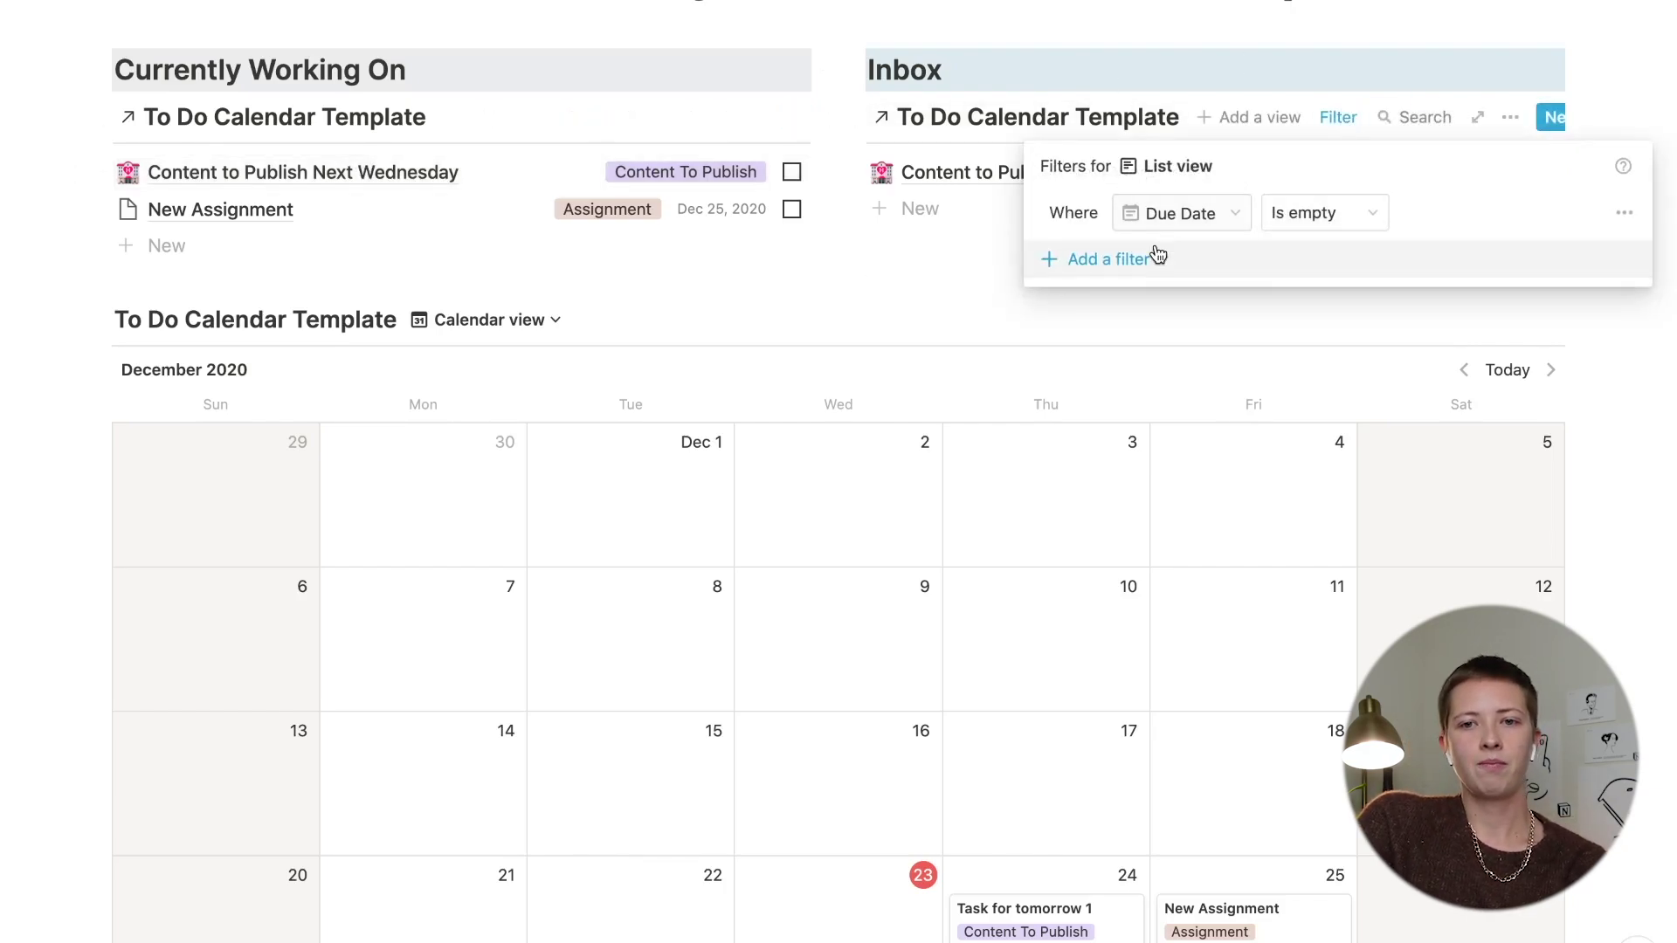
left_click(1109, 260)
left_click(1122, 304)
left_click(1143, 260)
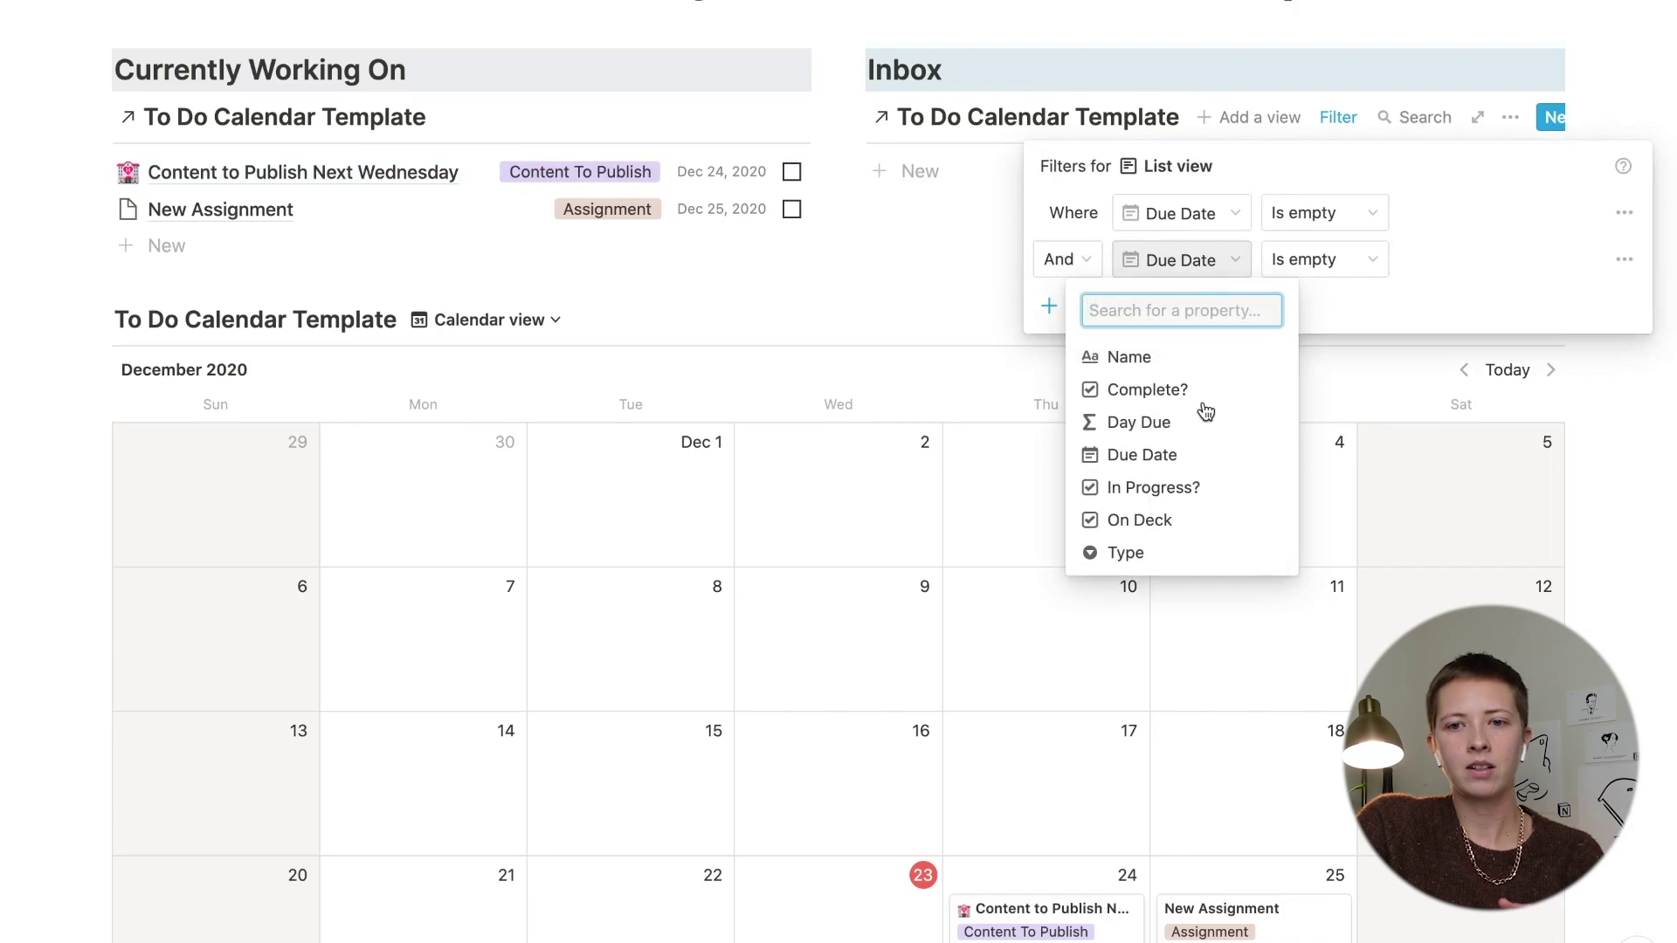
left_click(1197, 486)
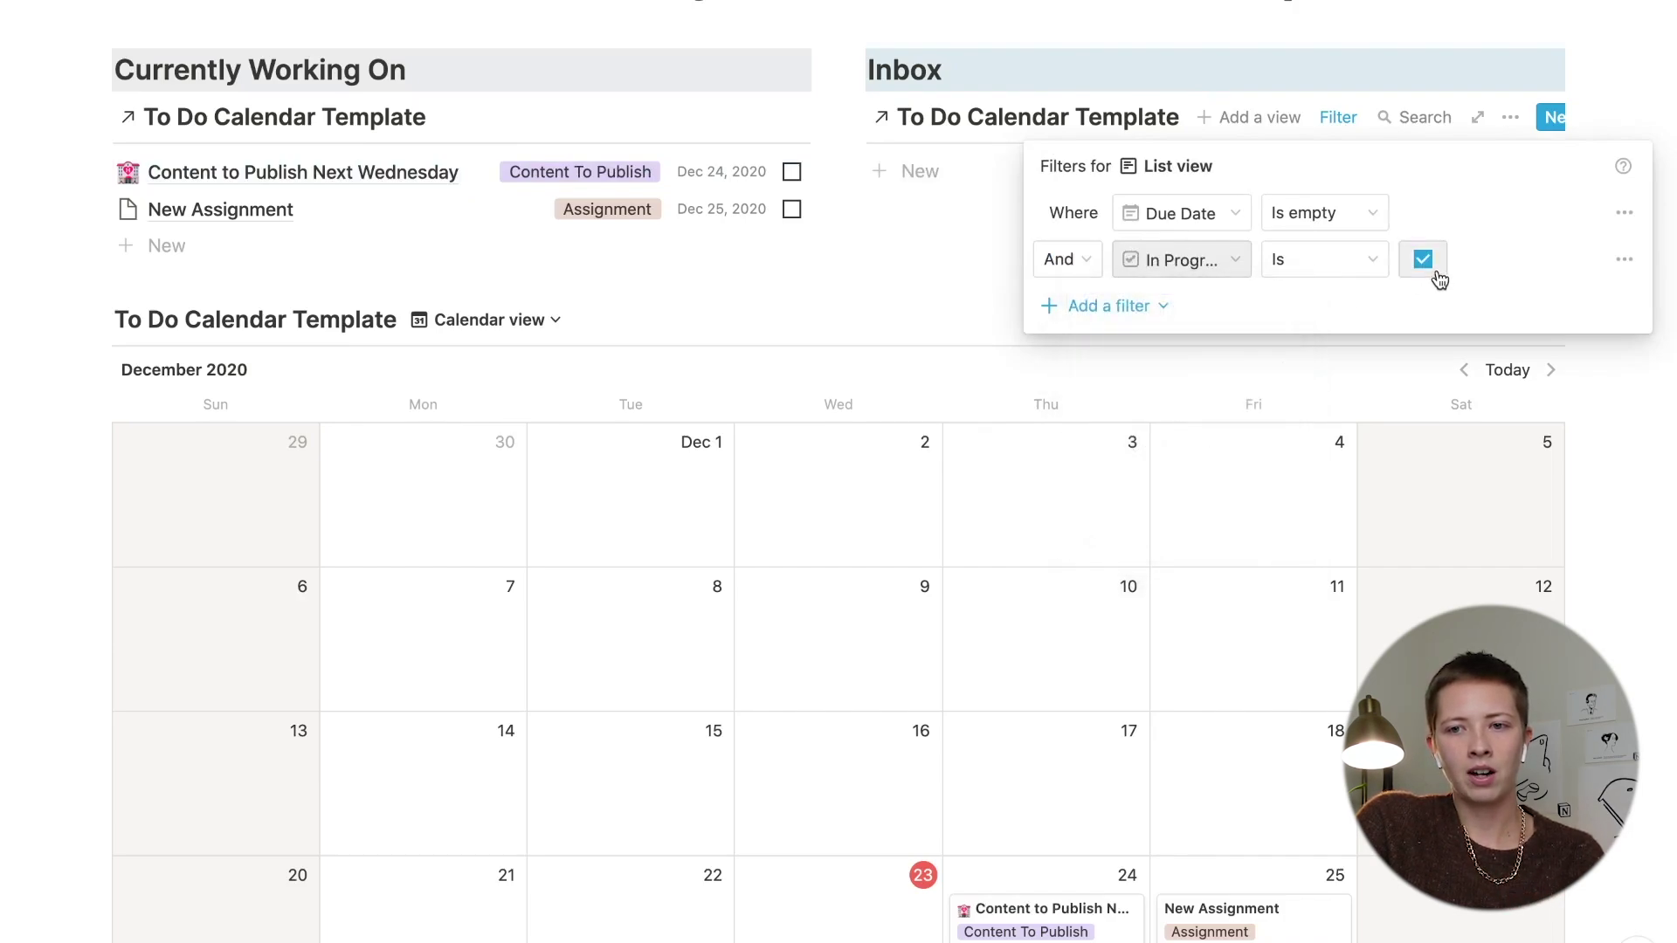
left_click(899, 306)
Step: Move the Content to Publish Next Wednesday entry from Currently Working On to the Inbox and review the calendar and Tasks For Tomorrow
left_click_drag(342, 172, 958, 172)
left_click(1609, 183)
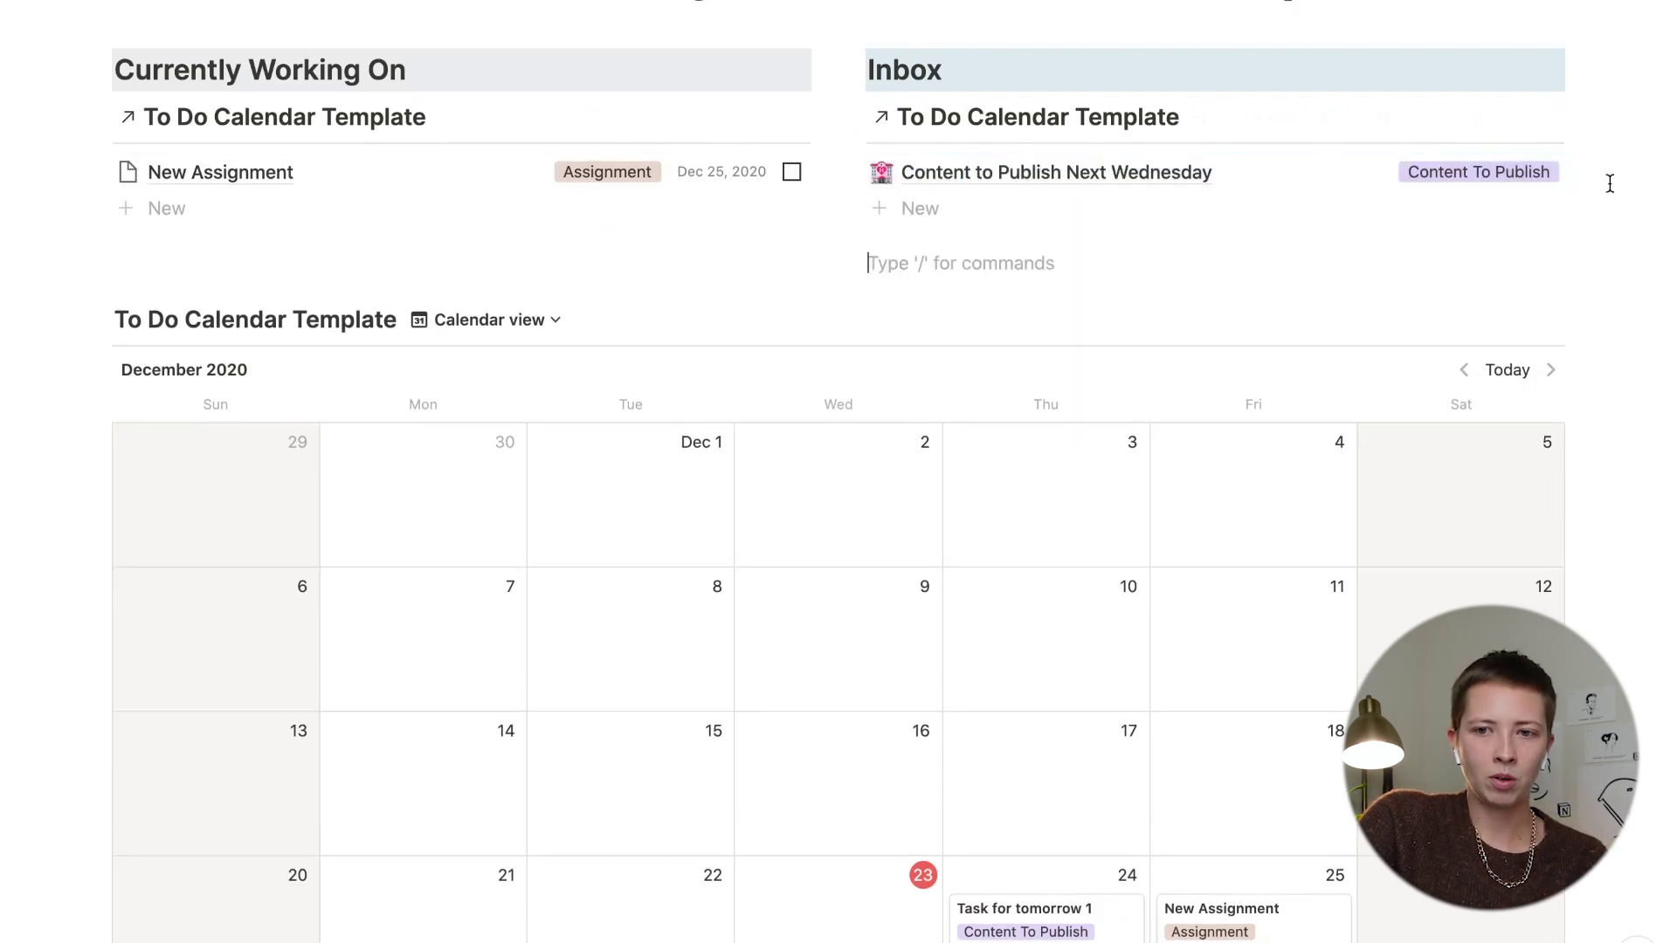
scroll(1610, 184, "down", 2)
scroll(1609, 184, "down", 2)
scroll(1609, 184, "up", 3)
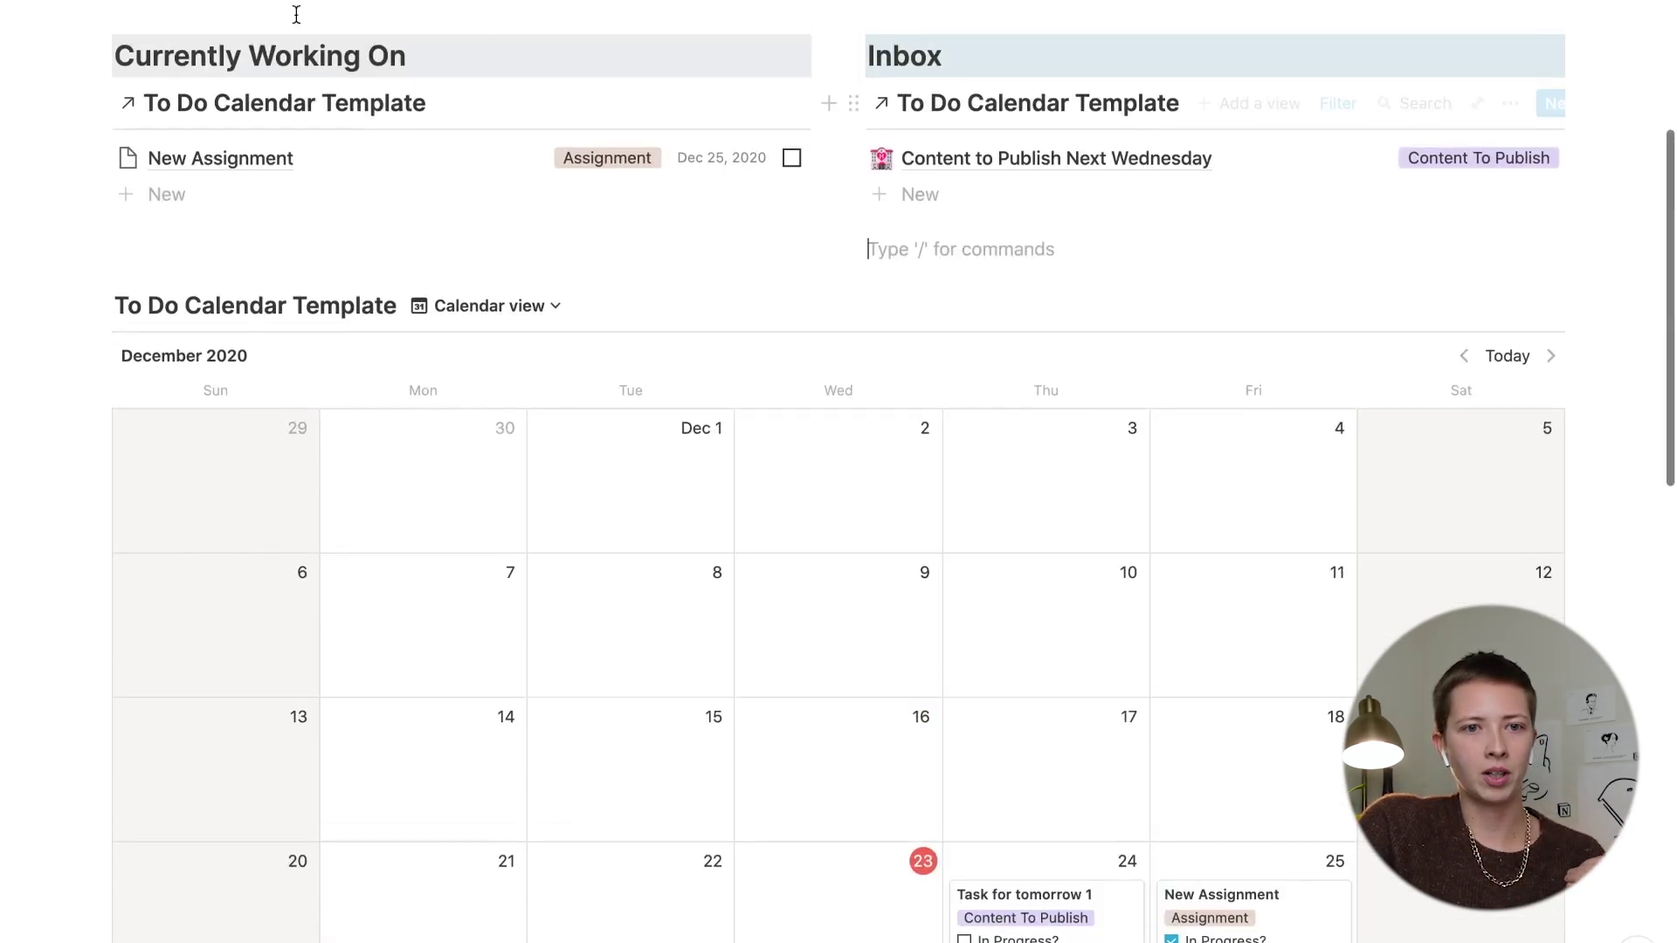
scroll(1149, 722, "down", 3)
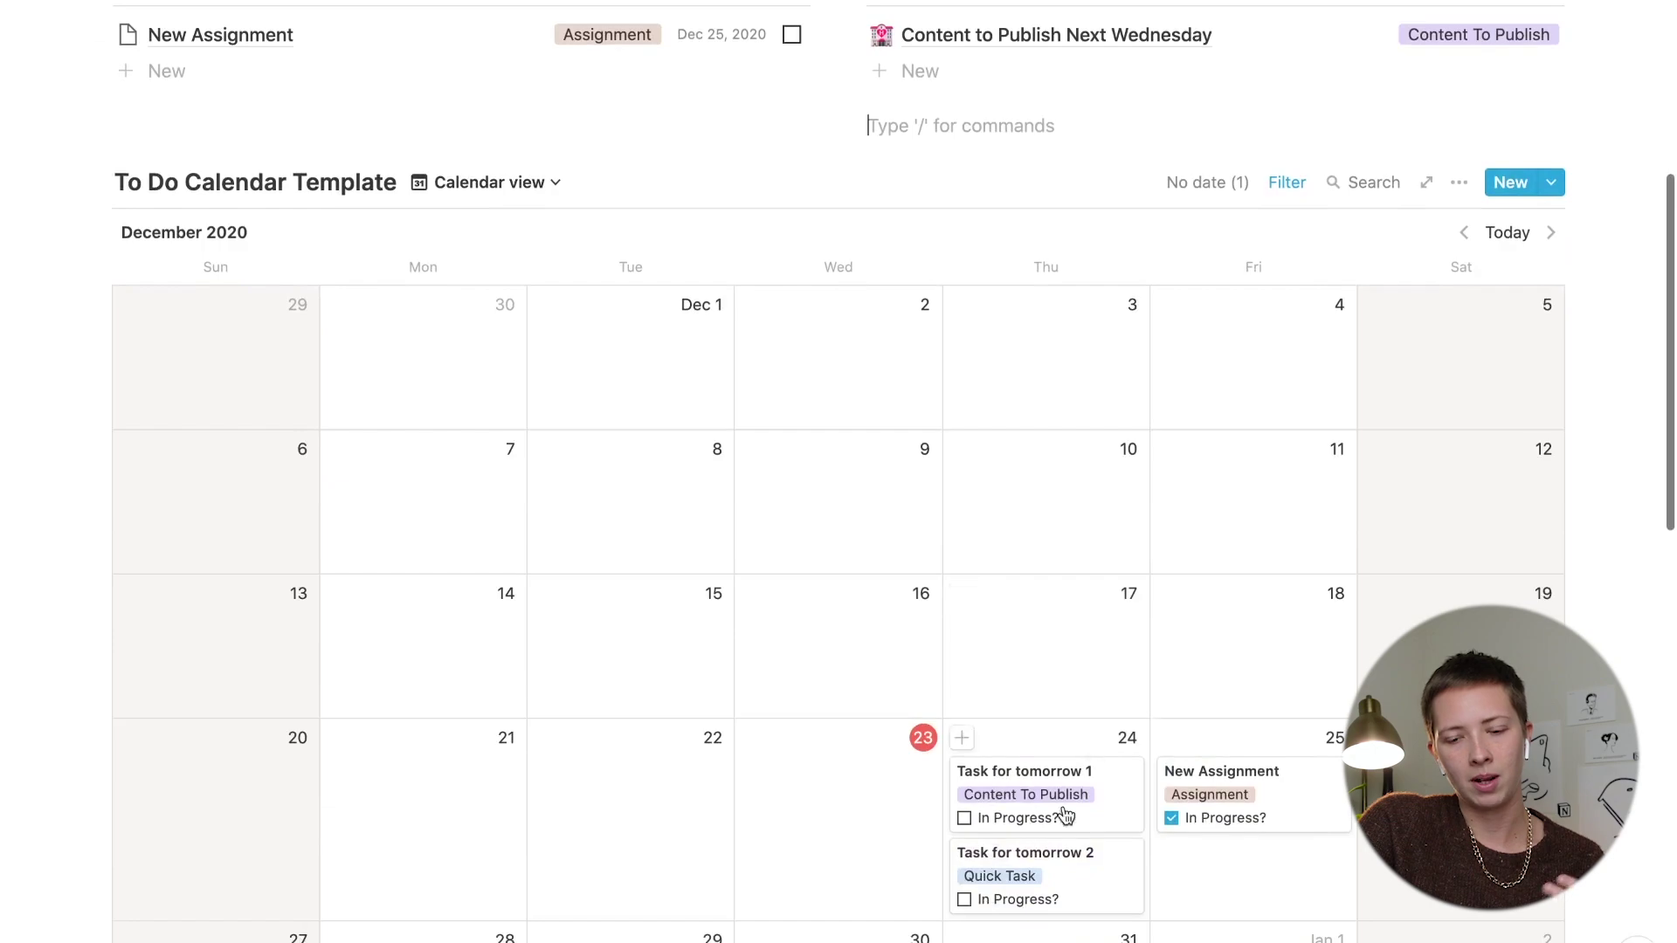
scroll(1064, 897, "down", 5)
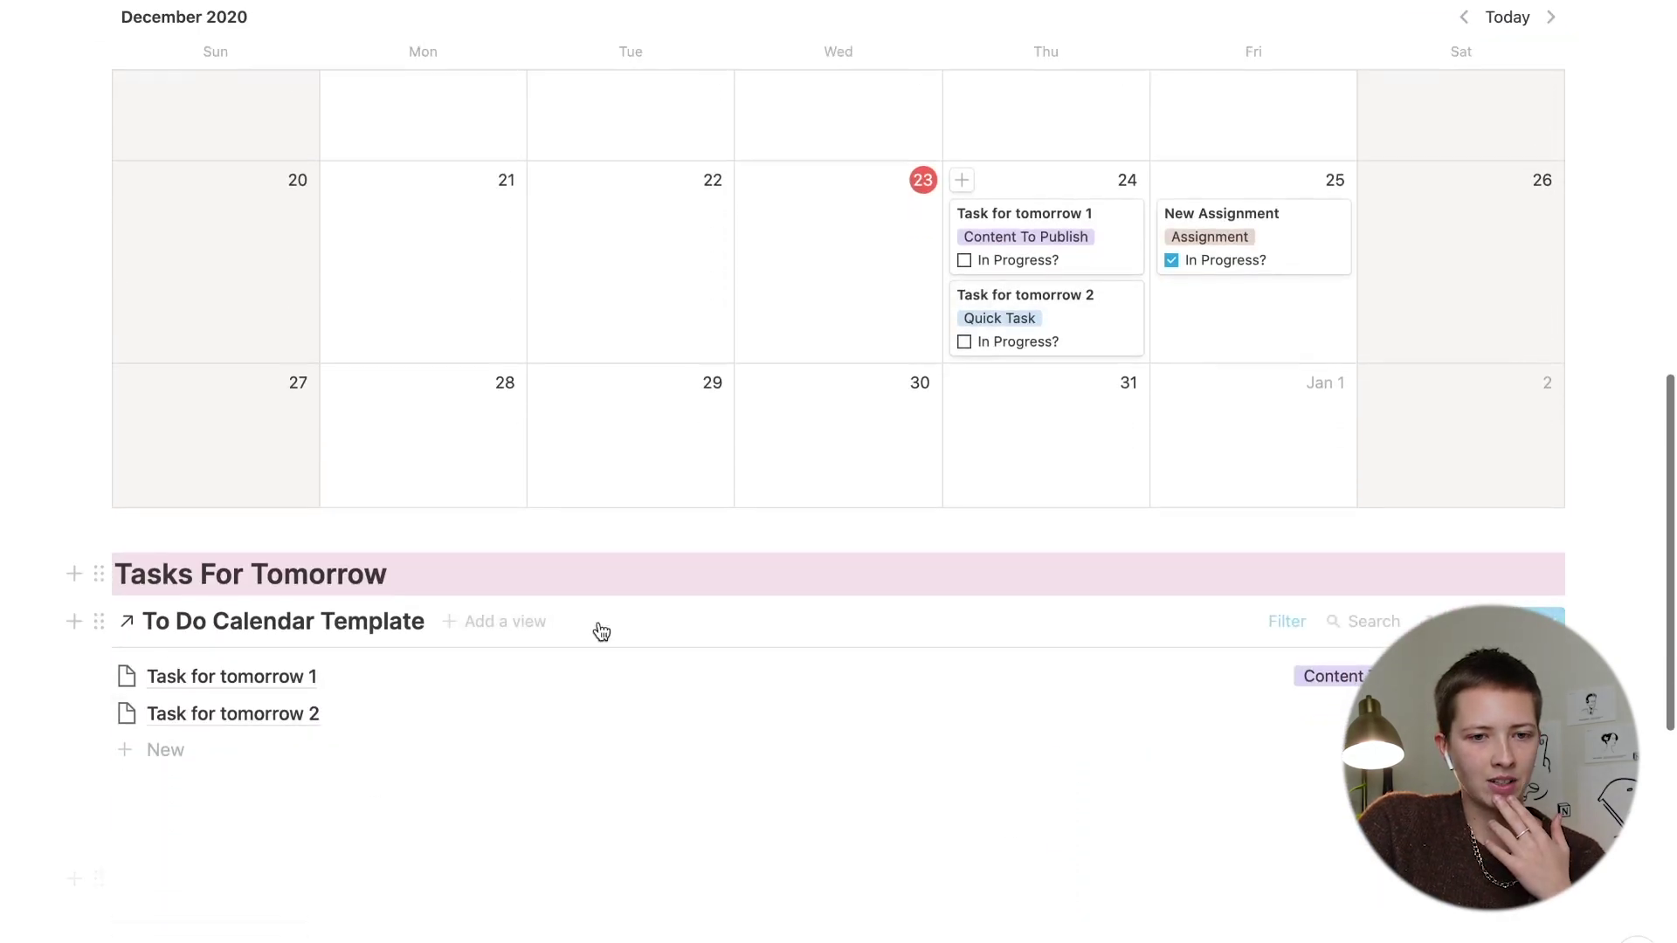
Step: Tick On Deck in the Content to Publish Next Wednesday entry from the Inbox, and close its page
scroll(600, 631, "up", 3)
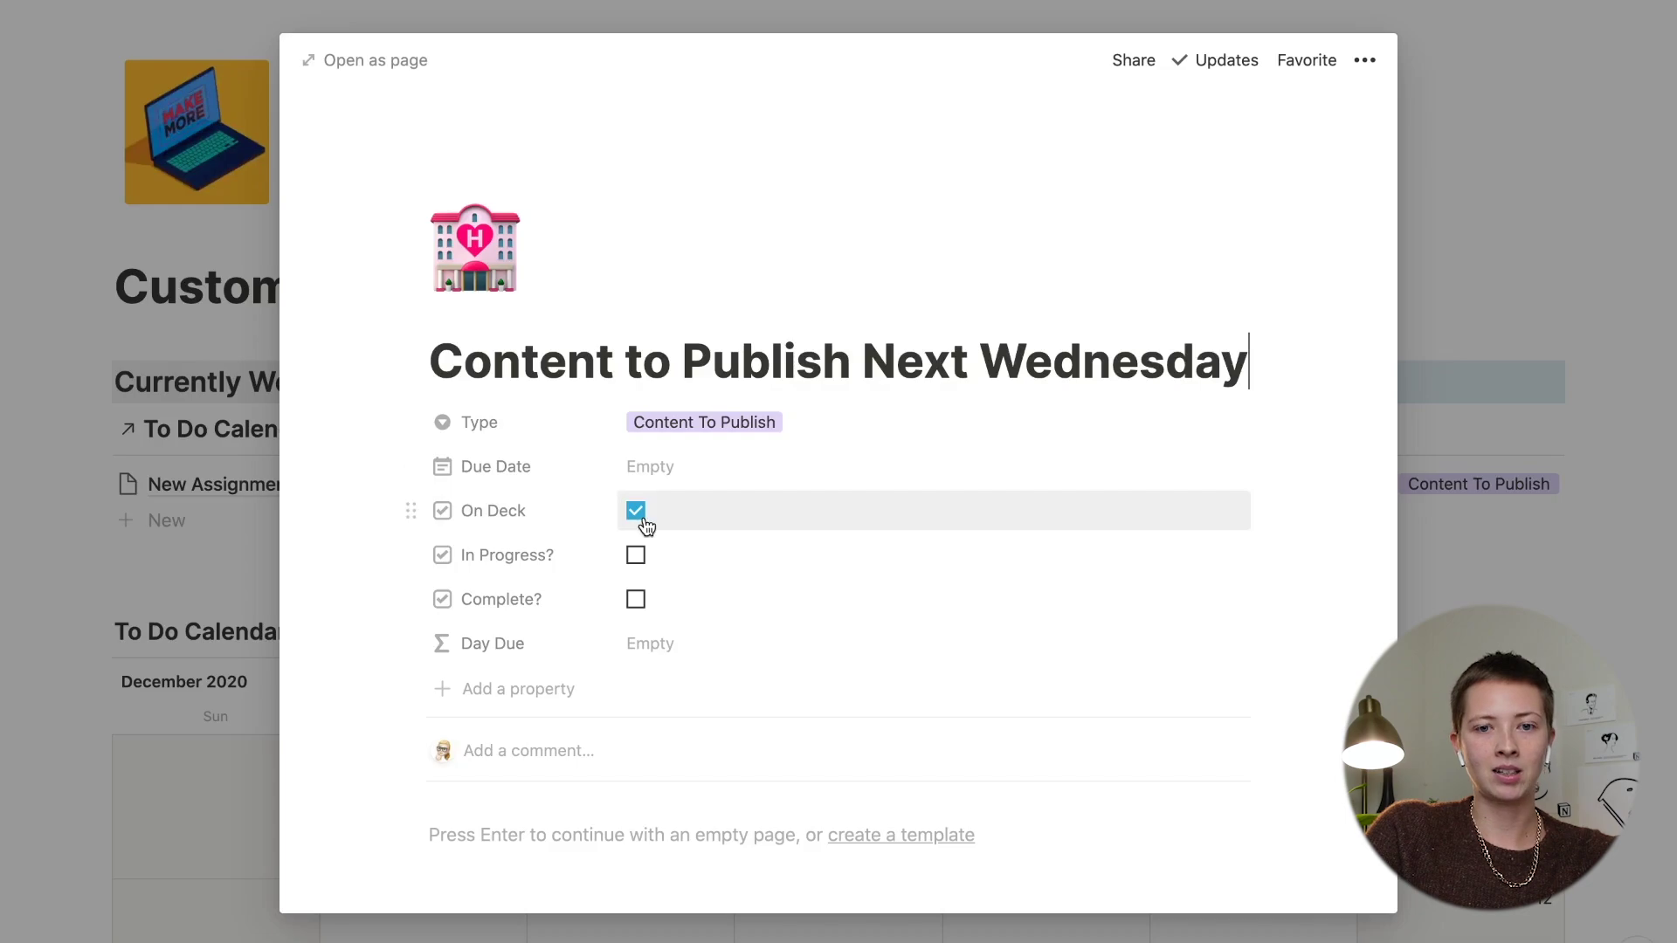
left_click(114, 536)
Step: Add a third rule to the Inbox list's filter requiring On Deck to be unchecked
left_click(1323, 434)
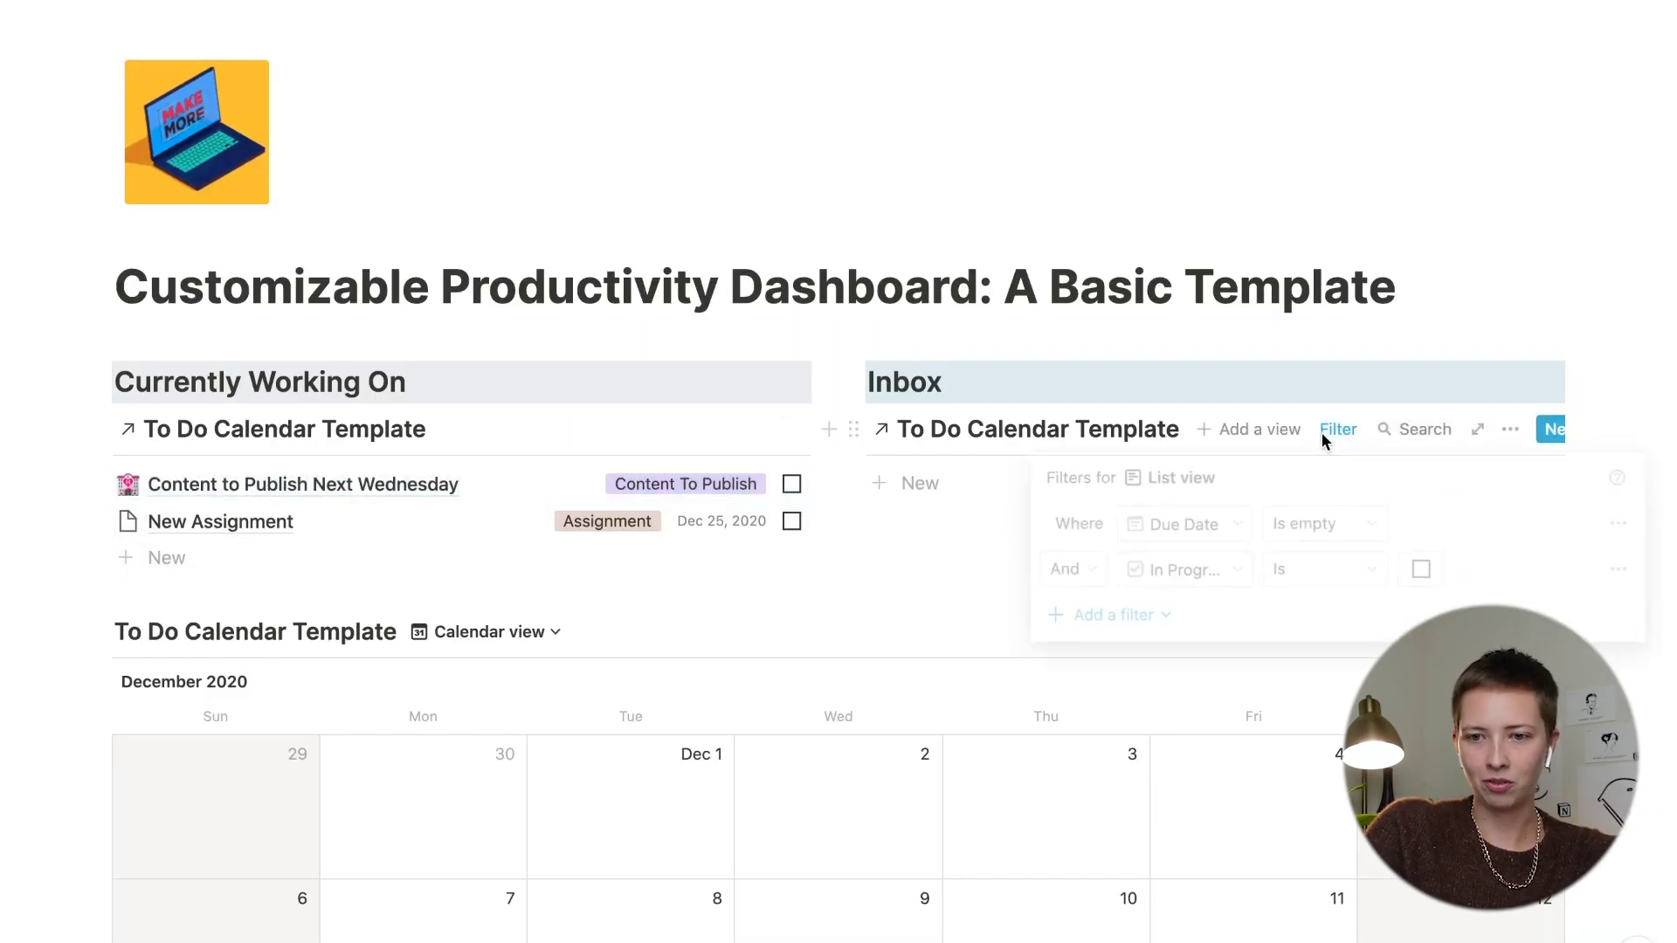
left_click(1131, 617)
left_click(1099, 661)
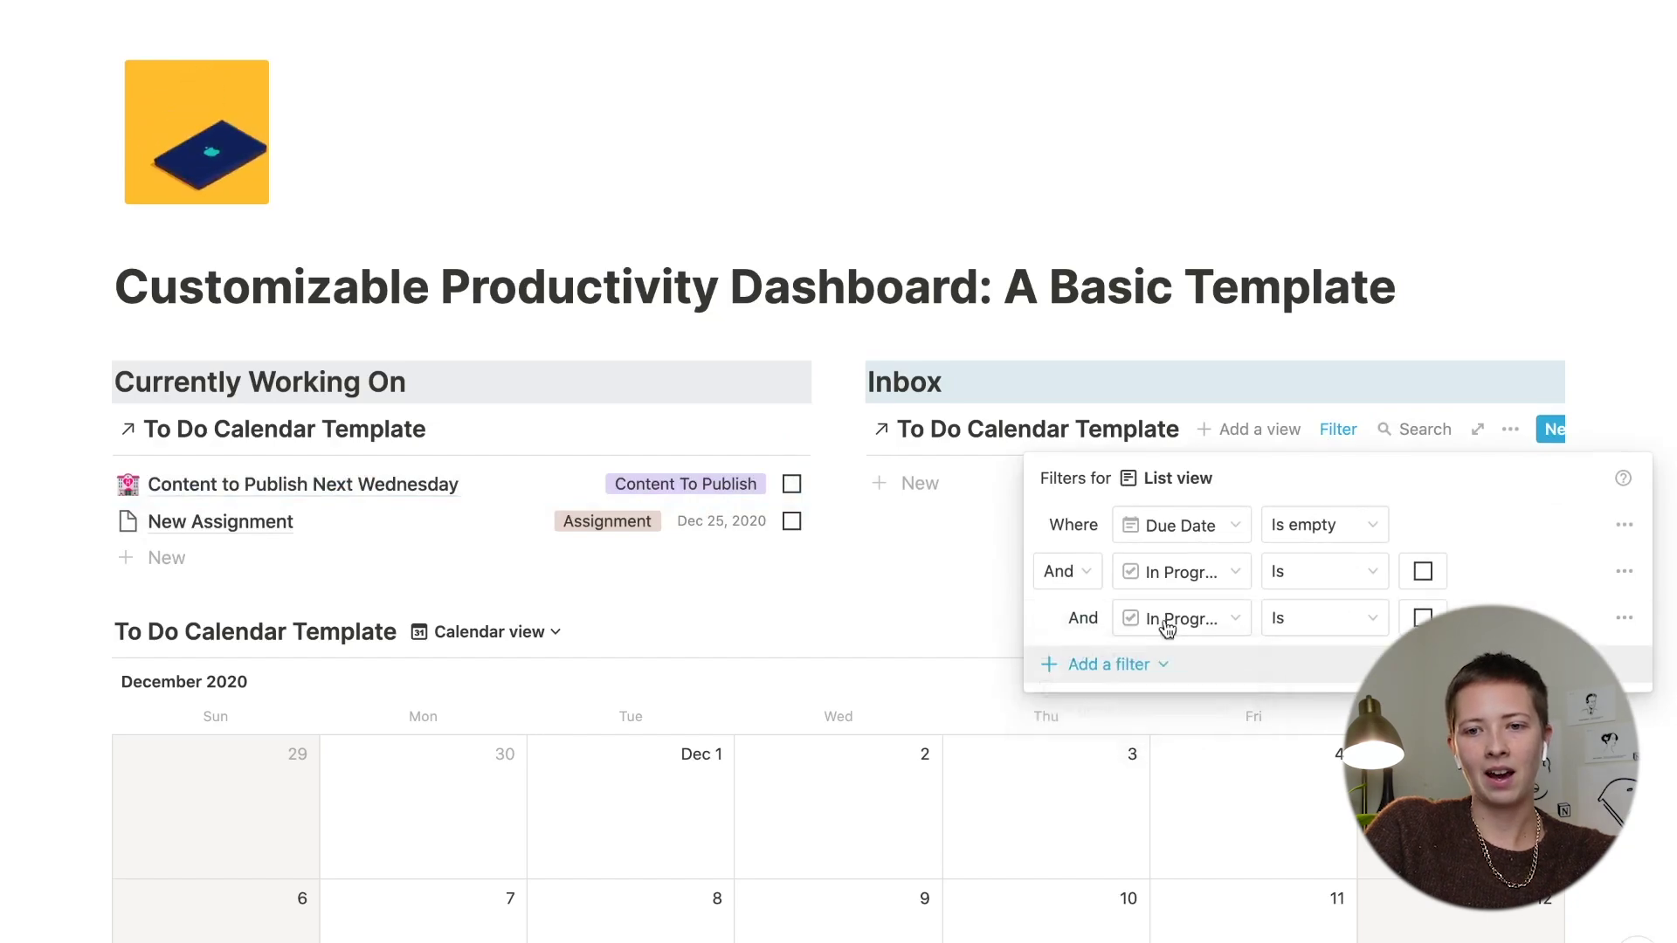
left_click(1178, 617)
left_click(1195, 879)
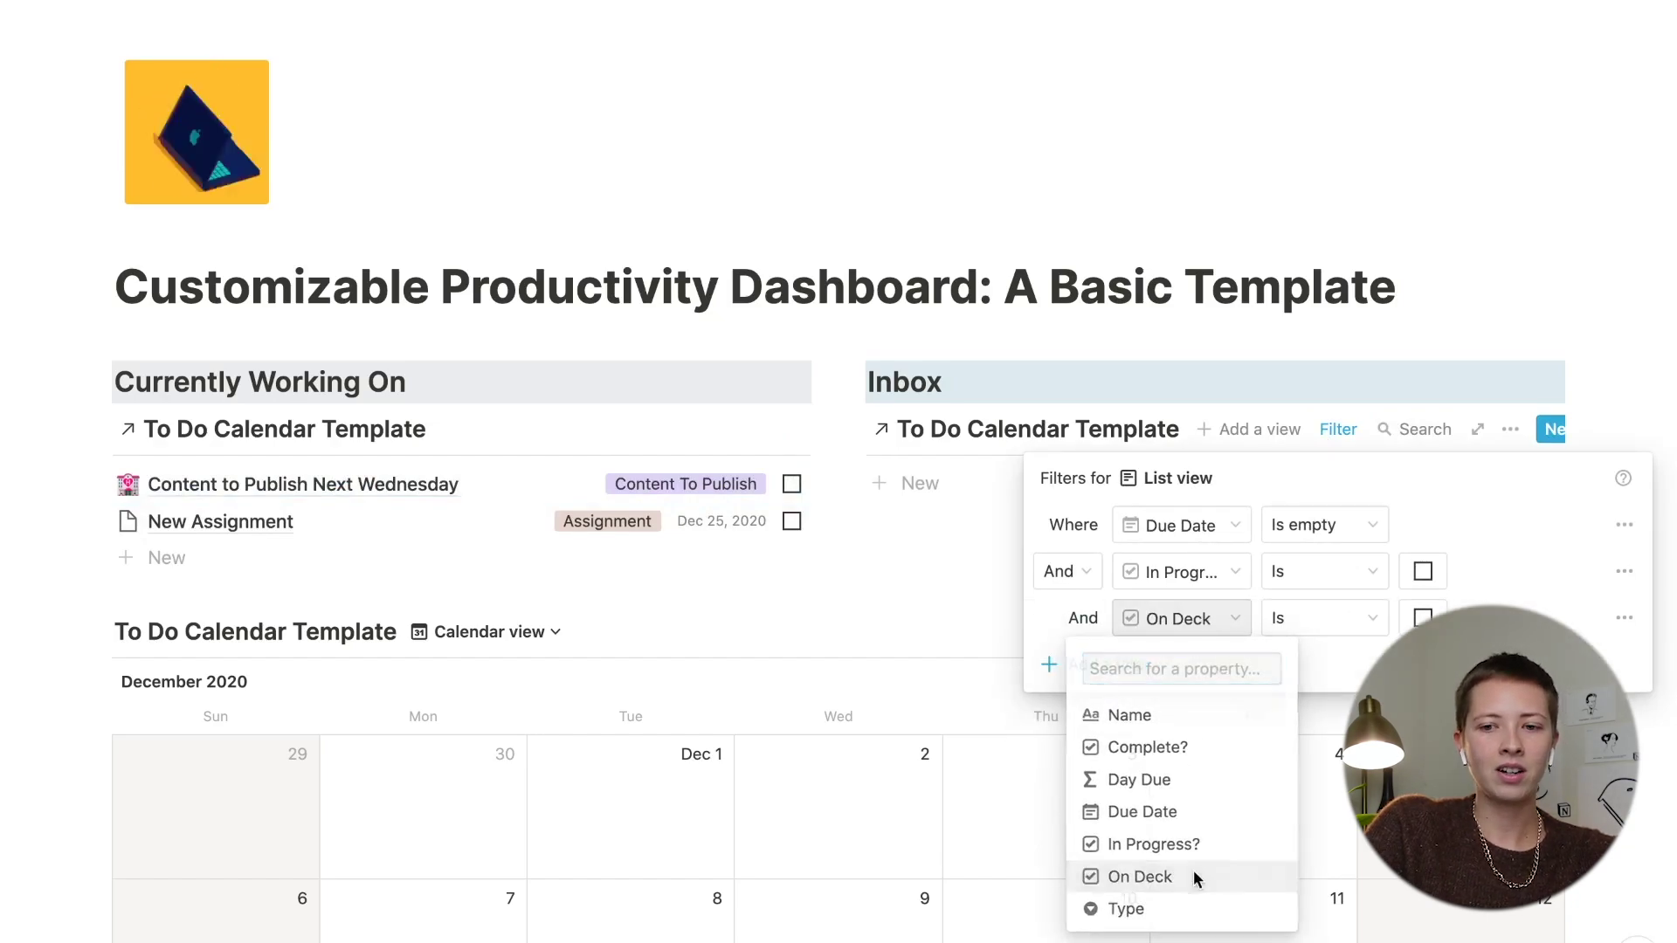
Step: Close the filter settings and move the Content to Publish Next Wednesday entry to the Inbox and back to Currently Working On
left_click(826, 618)
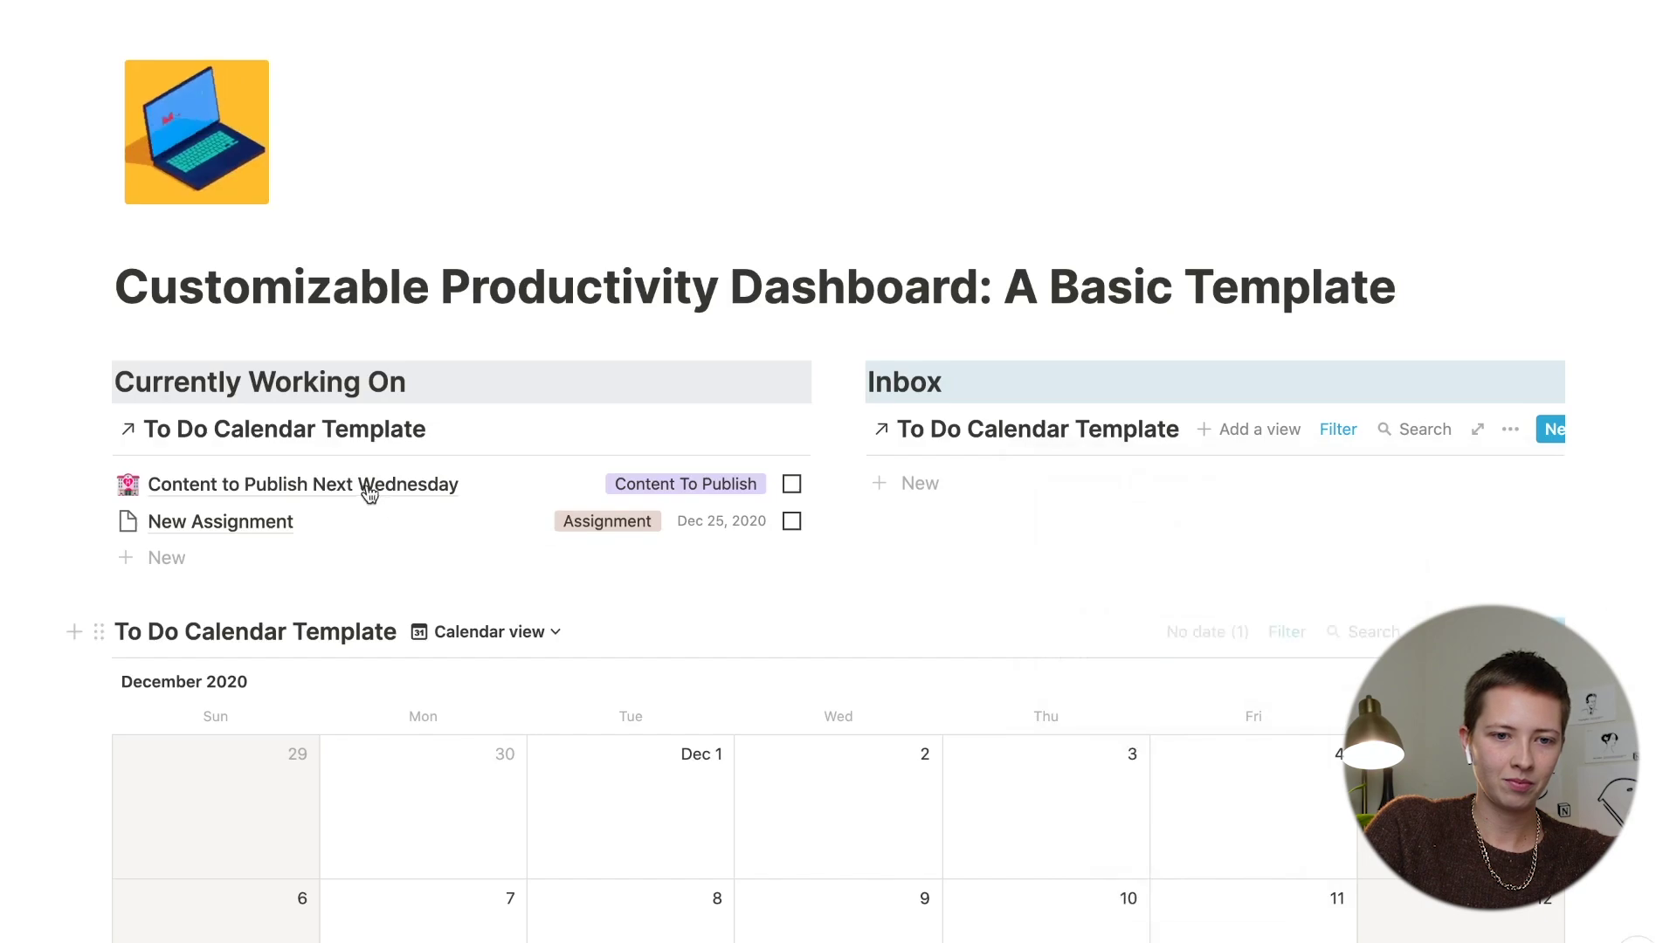
left_click(172, 476)
left_click(172, 475)
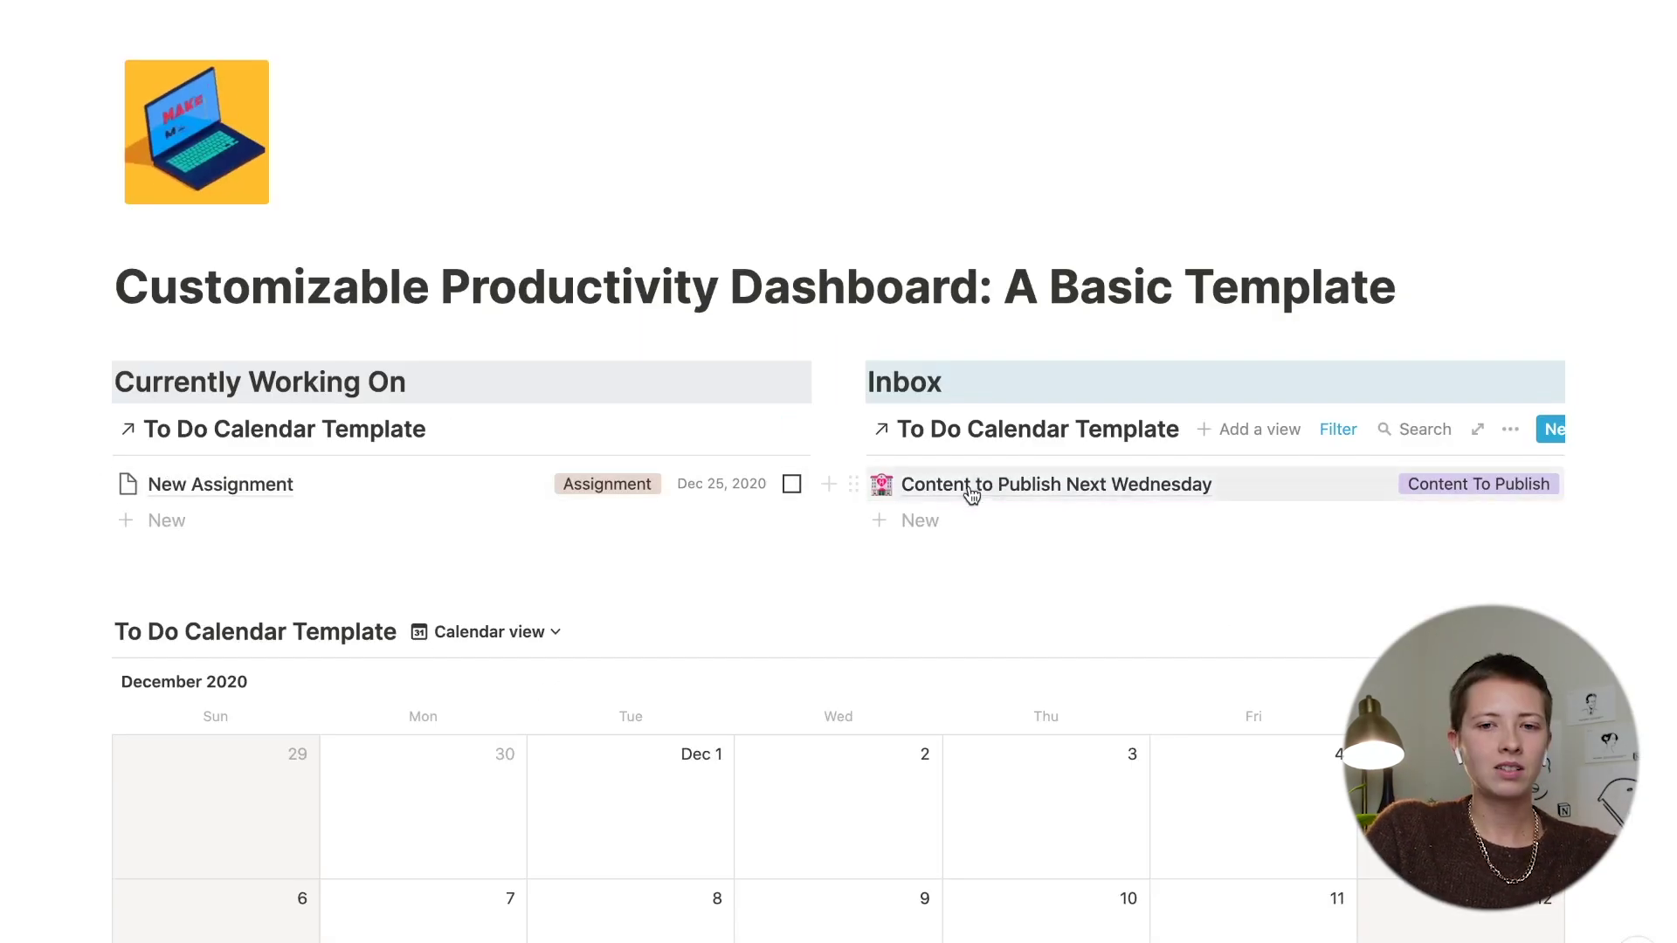
left_click_drag(1007, 496, 728, 463)
Step: Schedule the Content to Publish Next Wednesday entry on December 26 in the calendar, and review the properties on its page
scroll(728, 463, "down", 3)
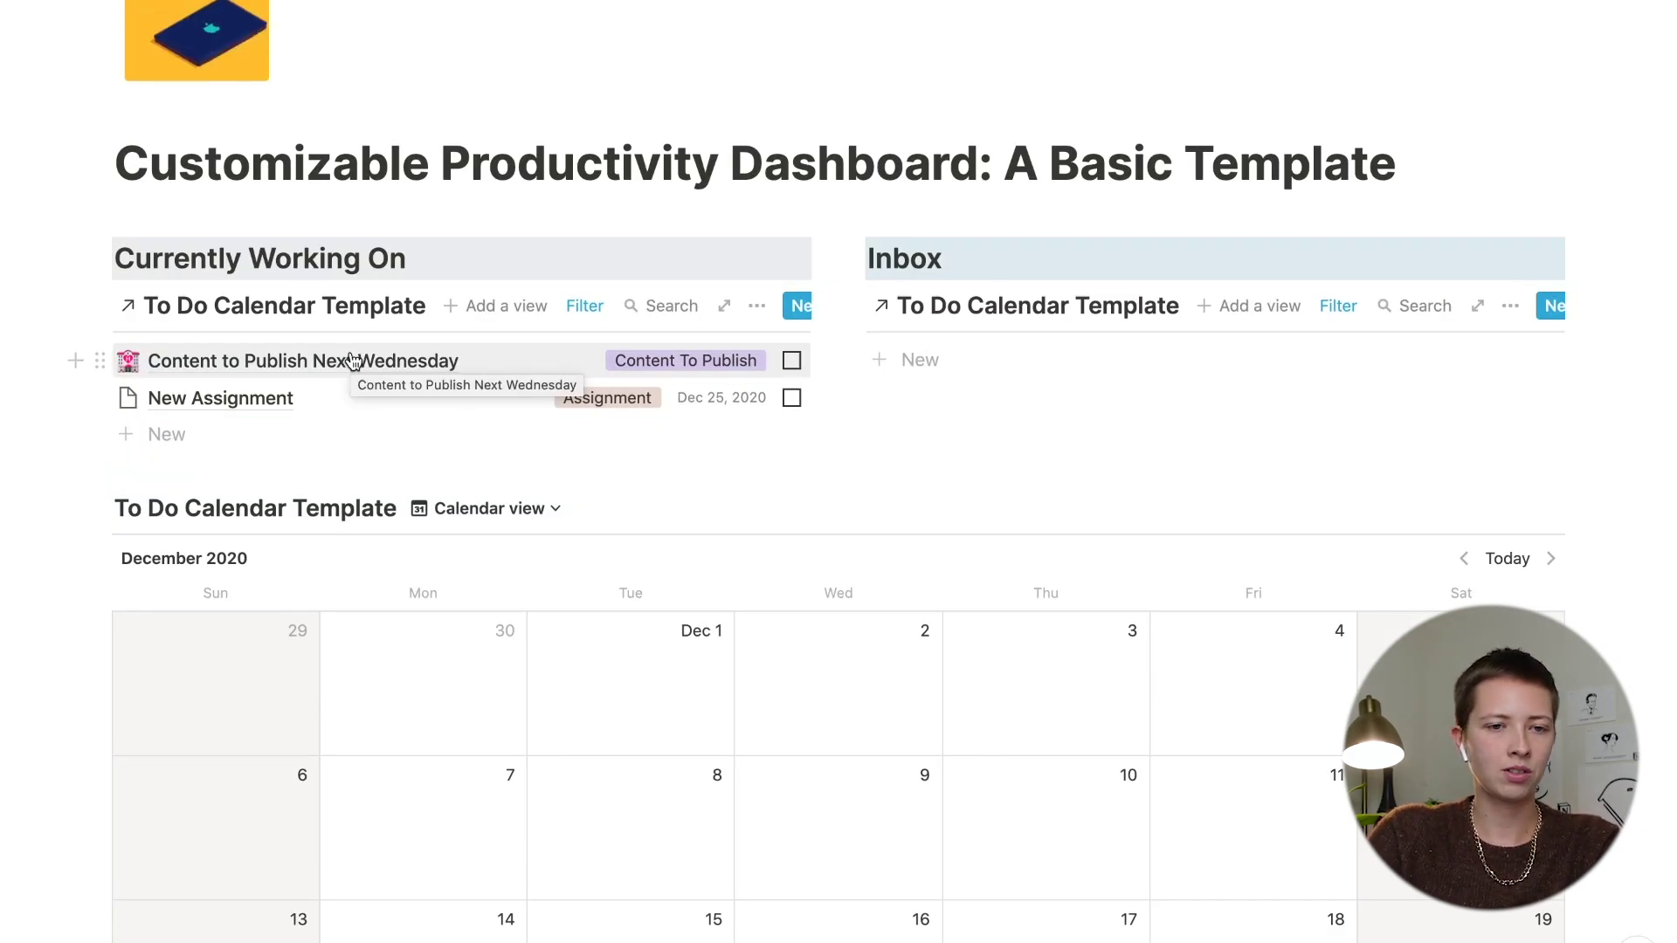
left_click_drag(360, 371, 1428, 559)
scroll(1415, 437, "down", 2)
left_click(1414, 437)
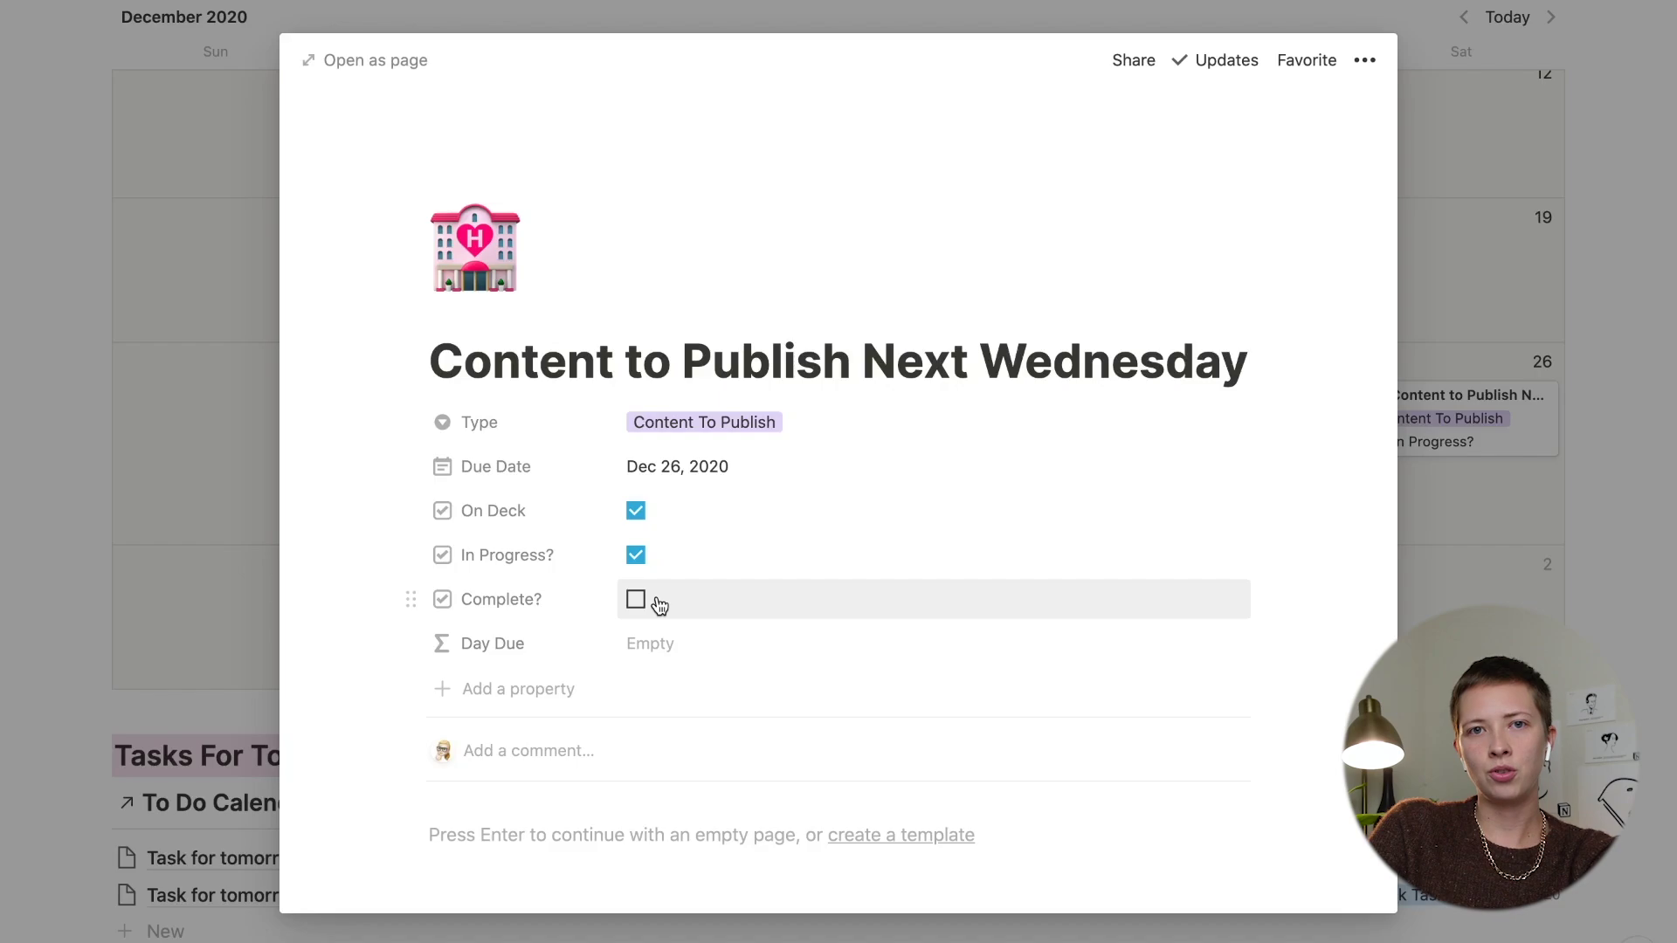
left_click(225, 629)
scroll(225, 628, "up", 5)
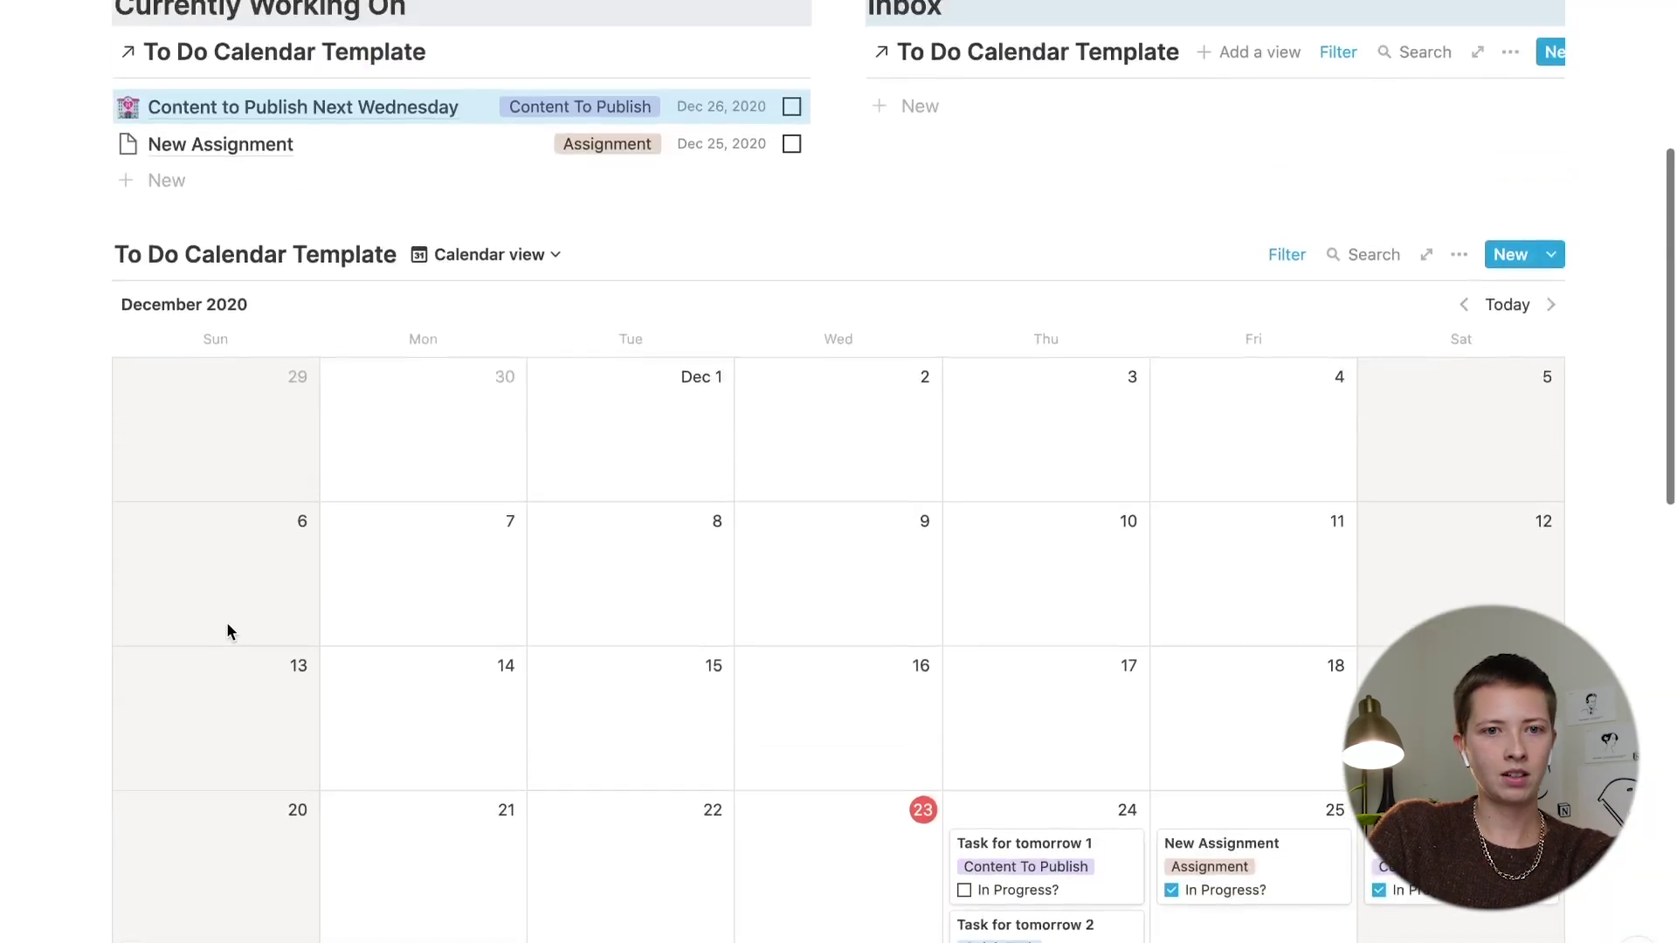
Step: Mark the Content to Publish Next Wednesday entry complete, and clear its completion from the Complete Tasks view
left_click(887, 344)
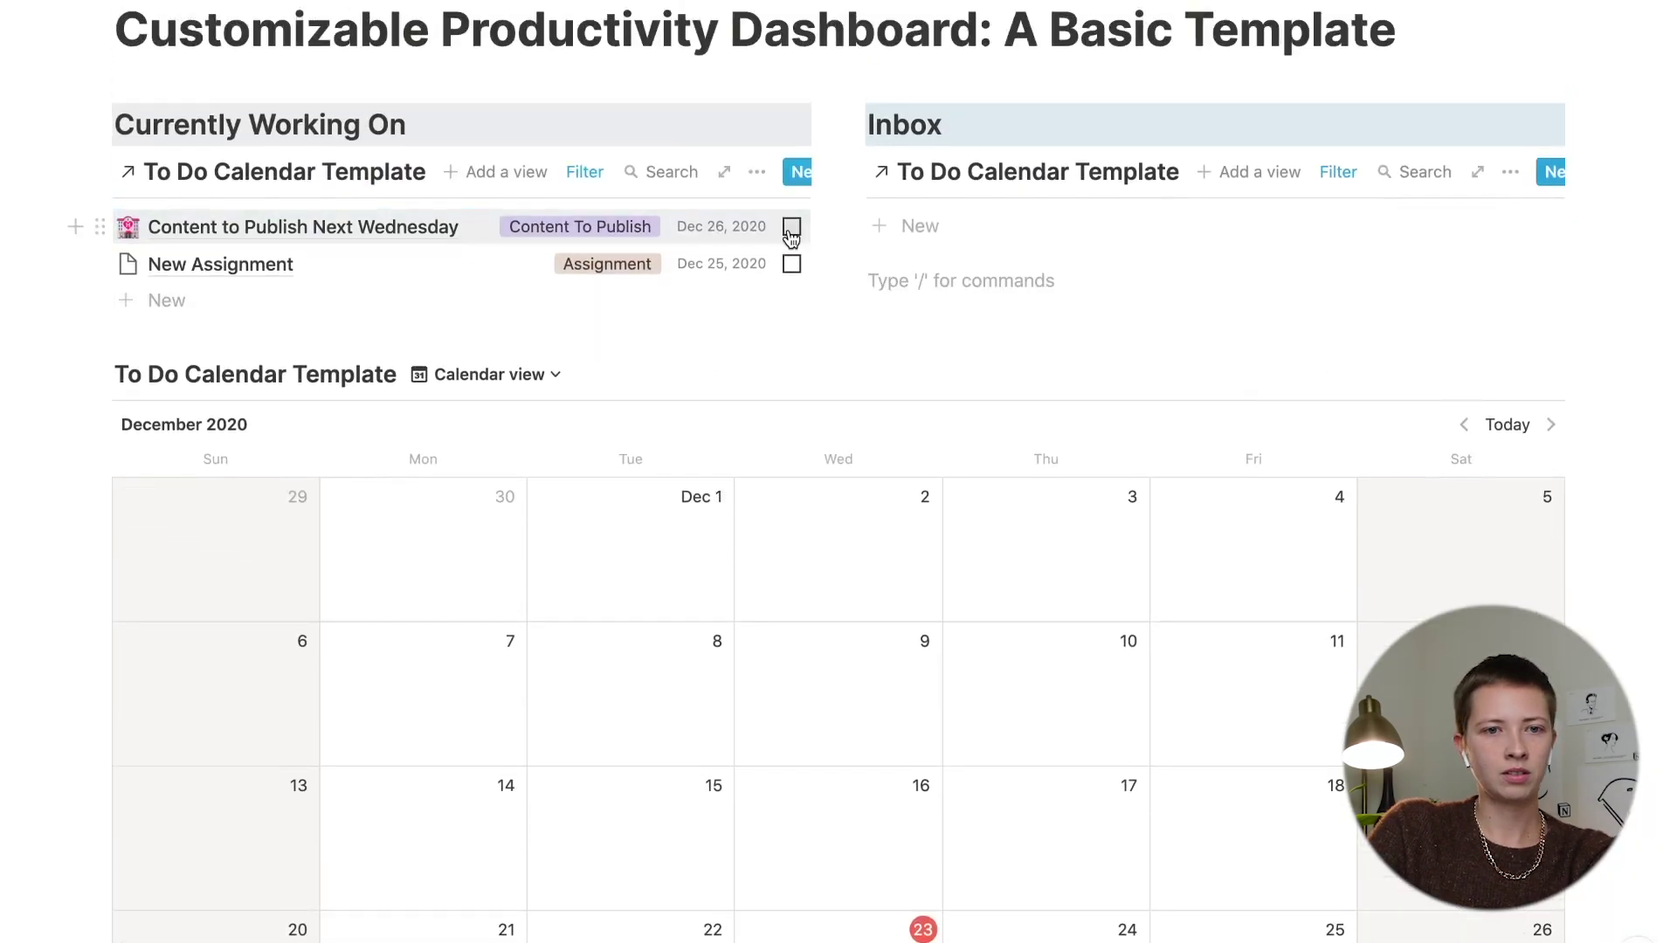
left_click(791, 226)
left_click(507, 339)
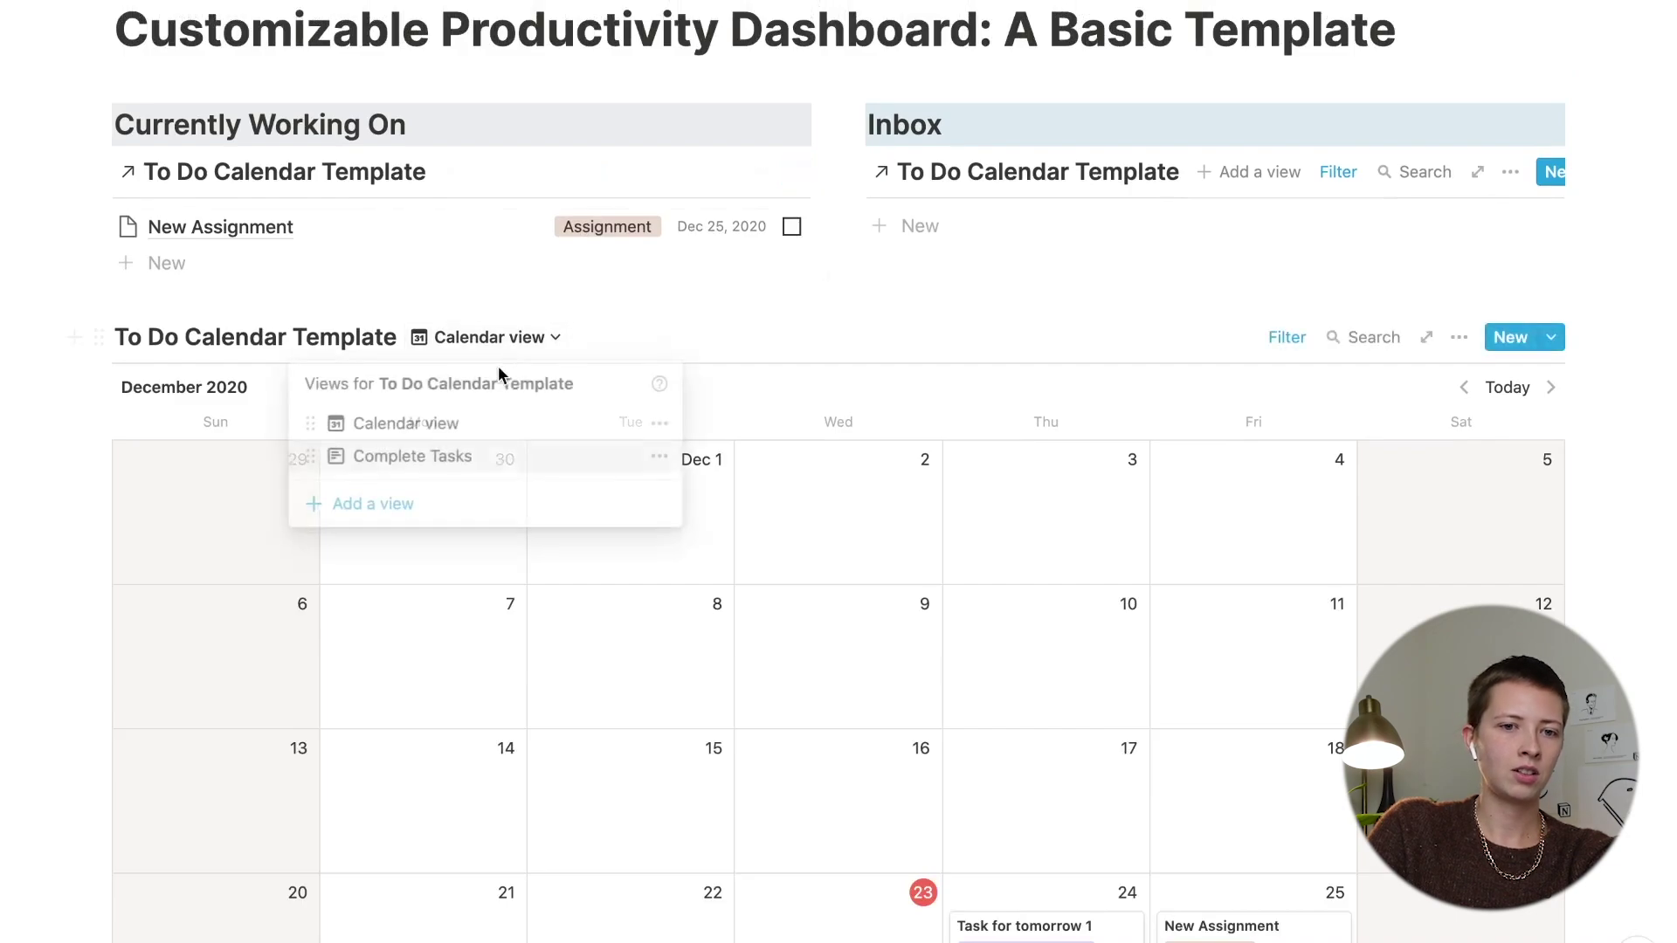
left_click(398, 456)
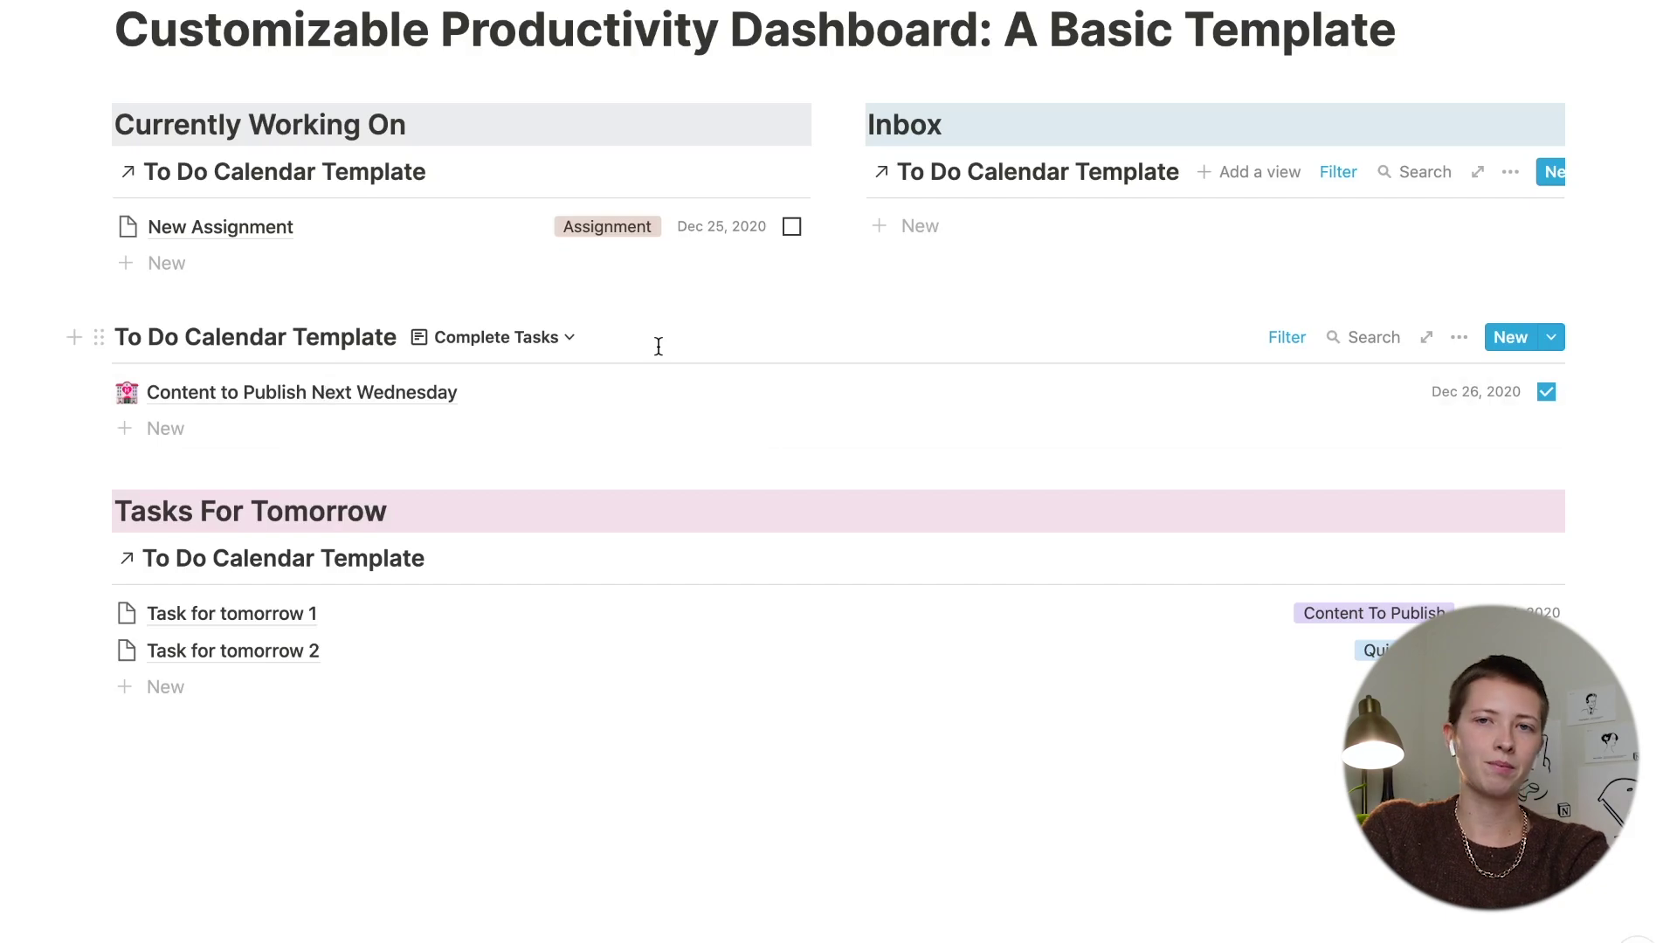
left_click(1545, 392)
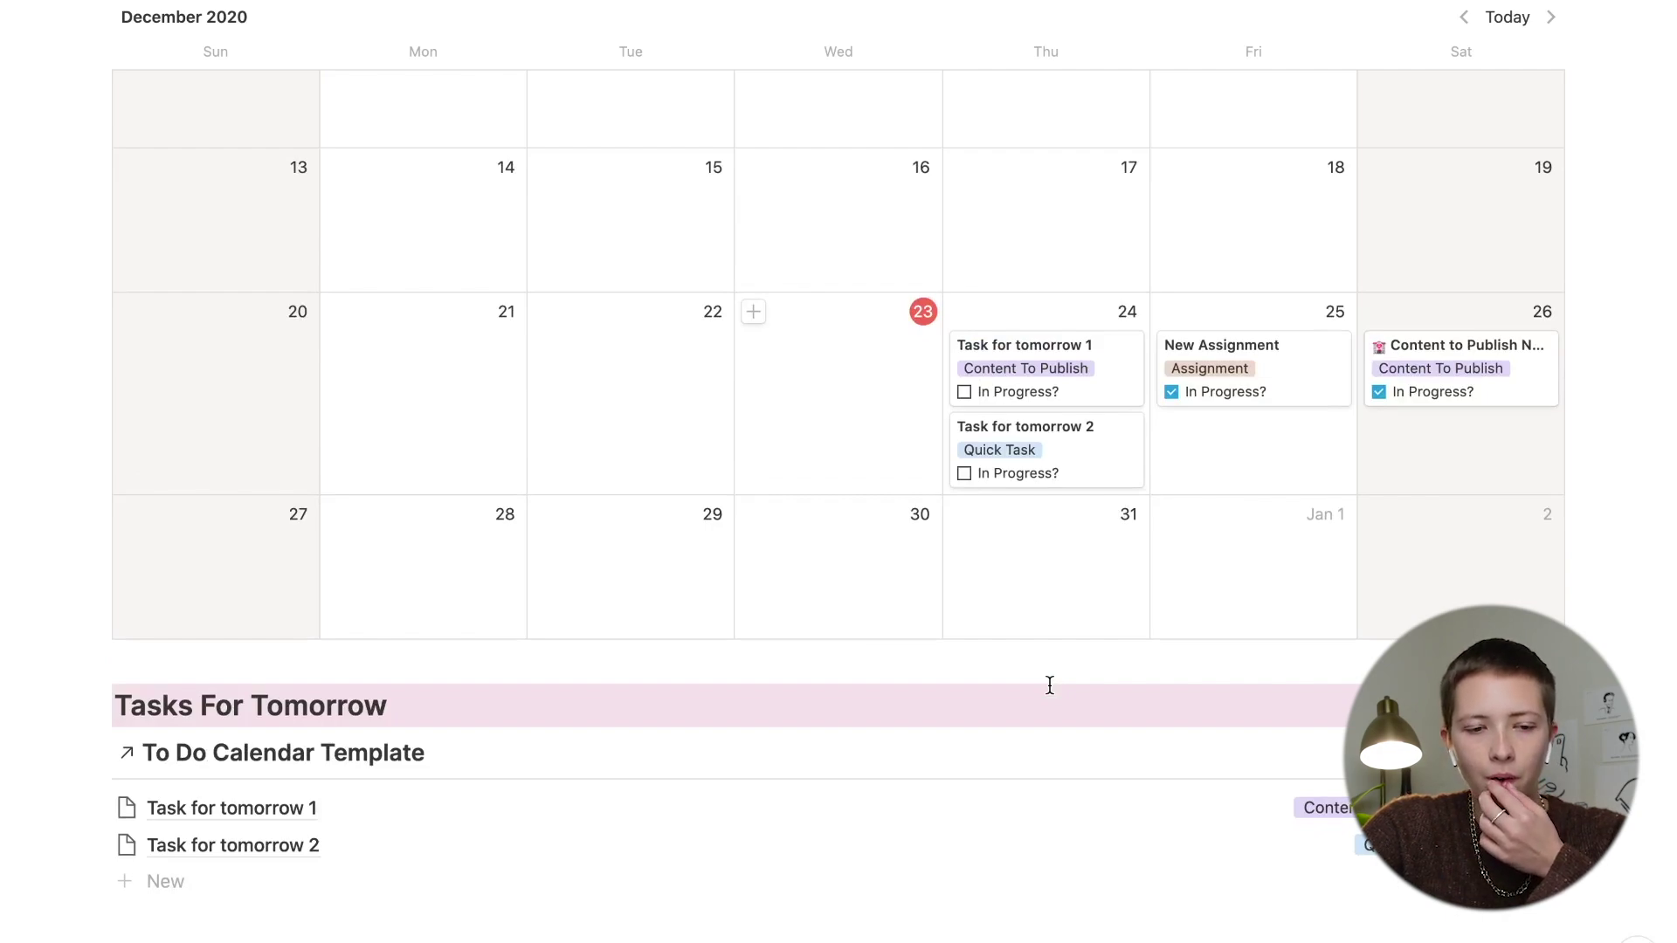
Step: Sort the Tasks For Tomorrow list by Due Date in ascending order
scroll(1049, 686, "down", 3)
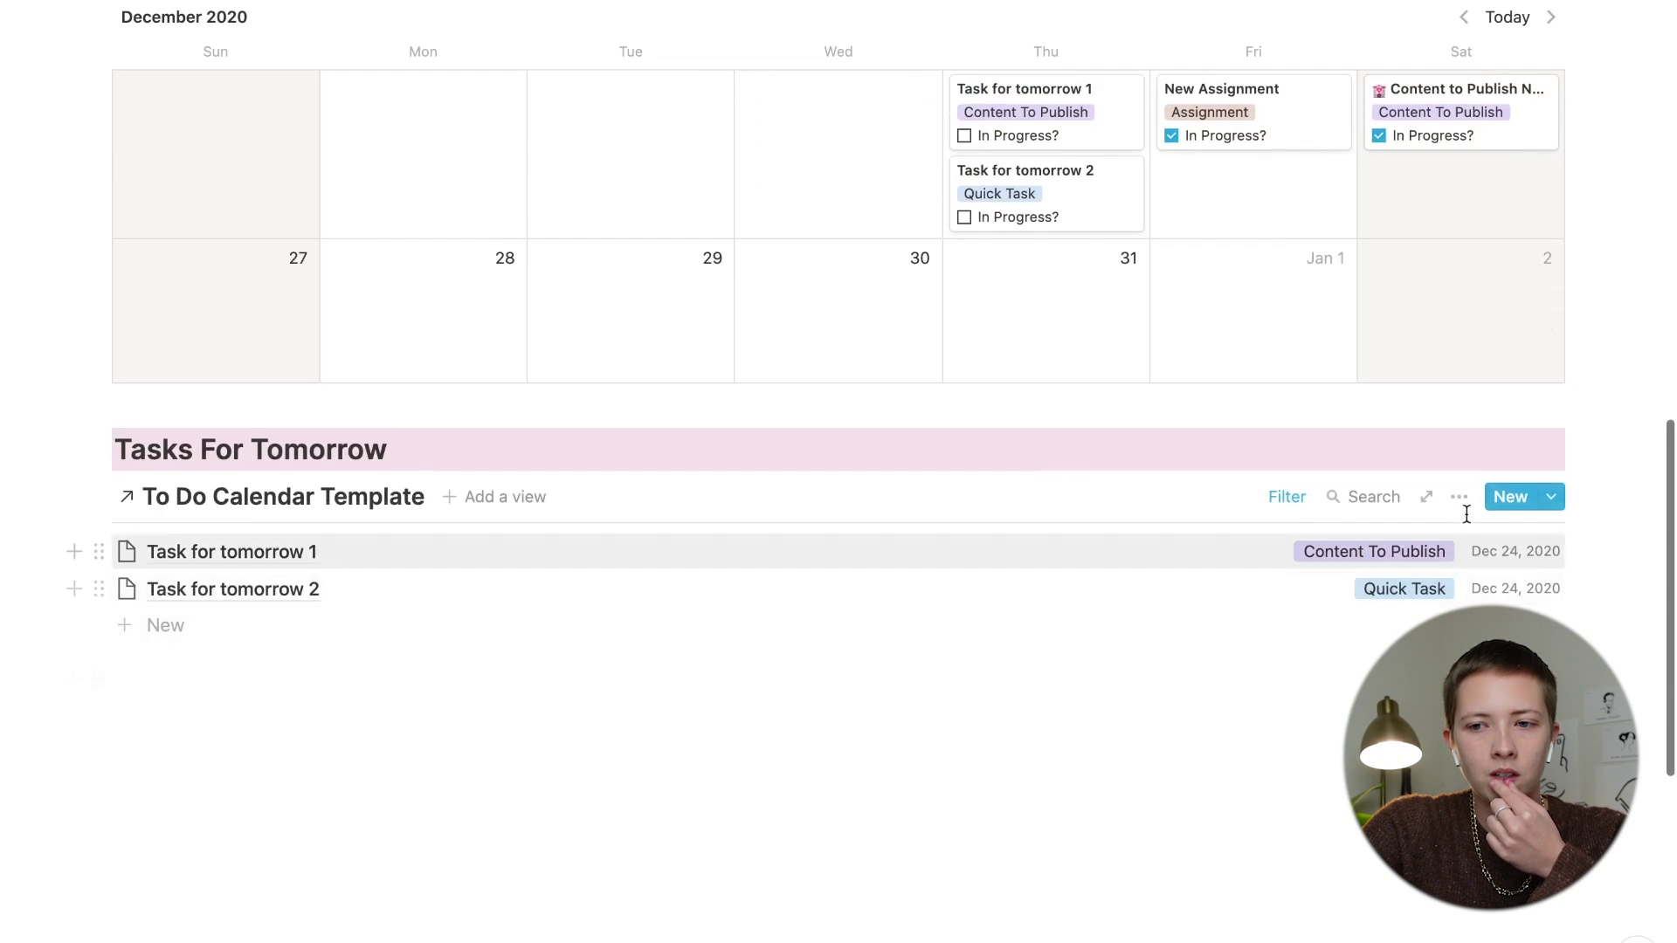
left_click(1466, 500)
left_click(1467, 683)
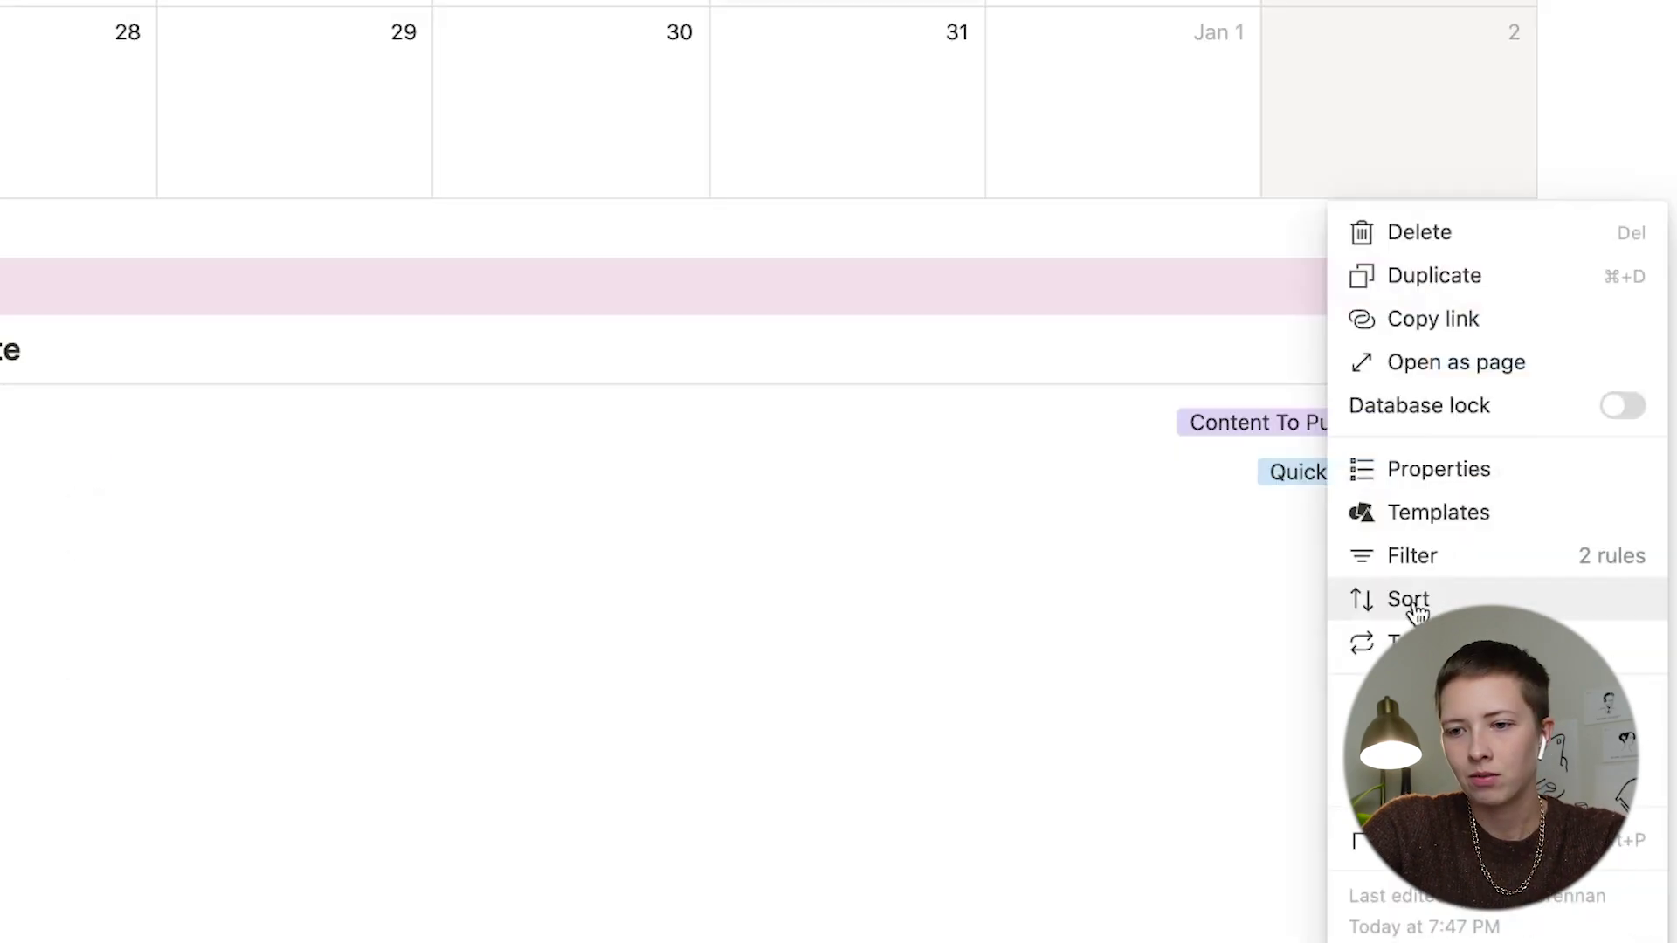
left_click(960, 626)
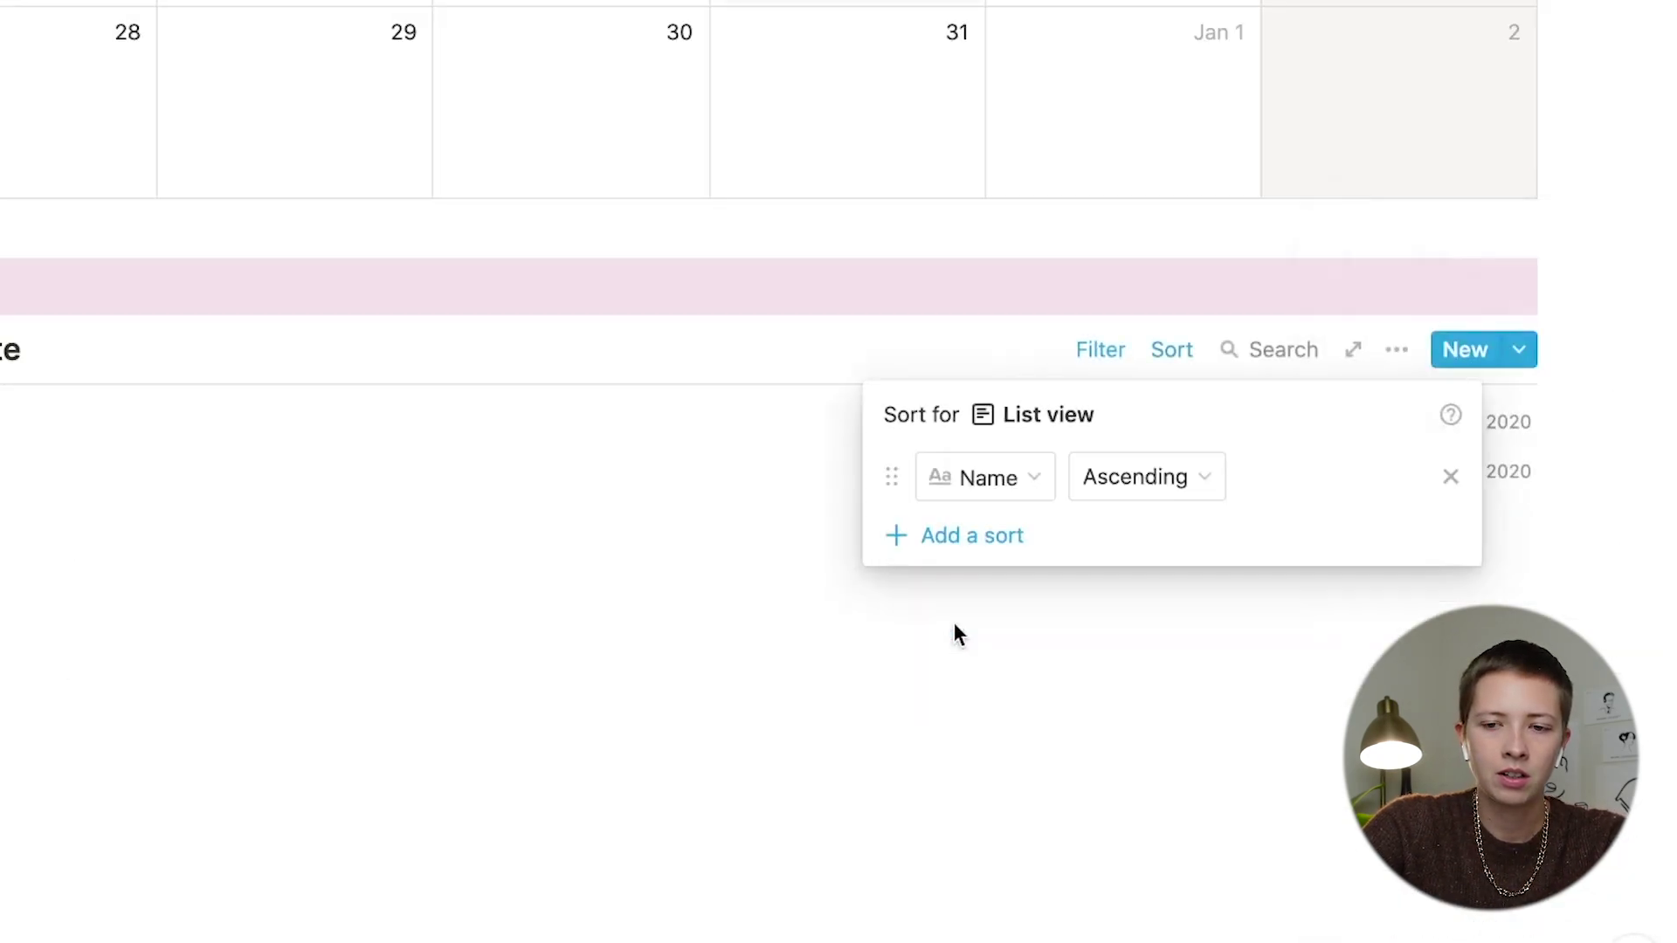
left_click(1018, 476)
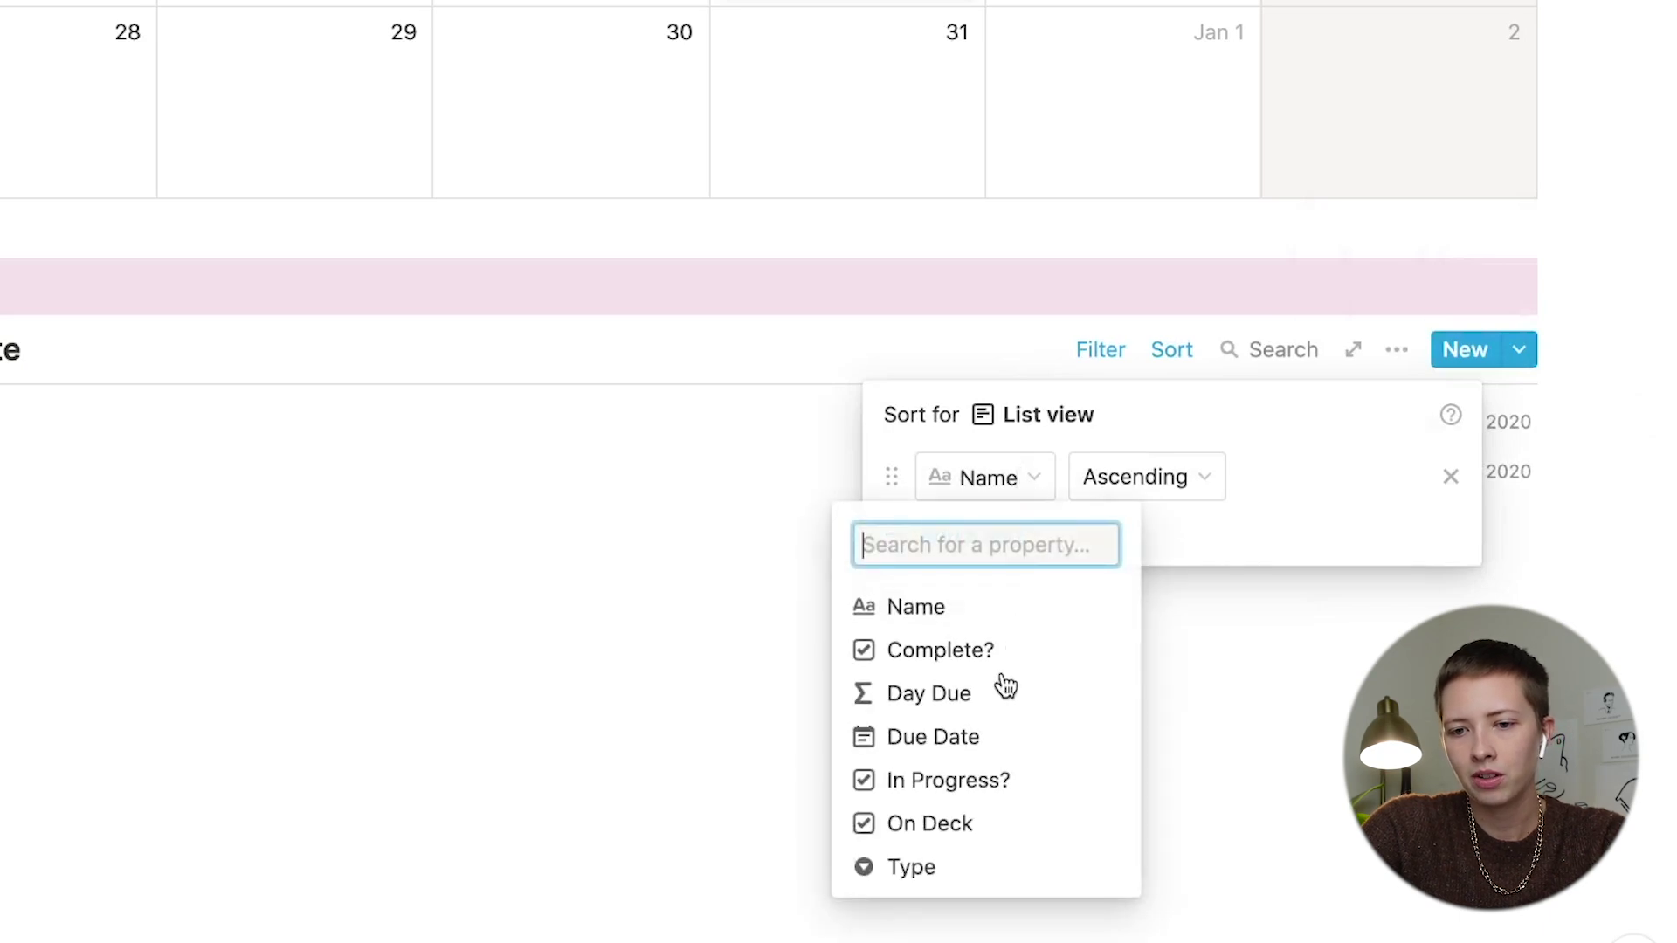
left_click(988, 738)
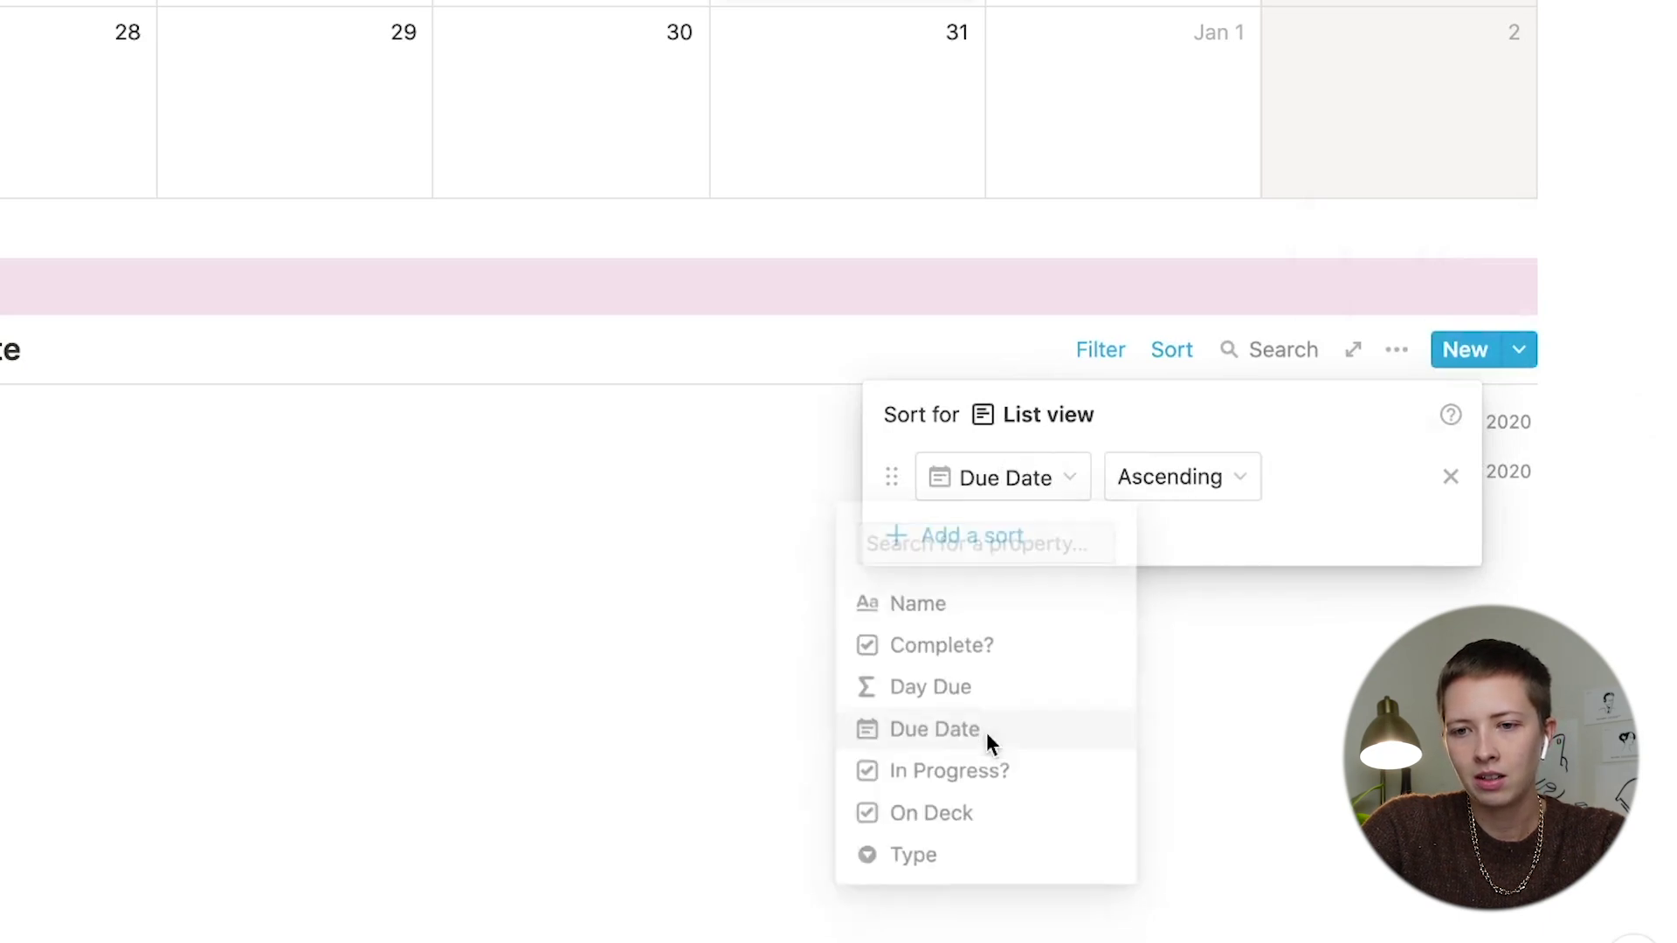
left_click(402, 677)
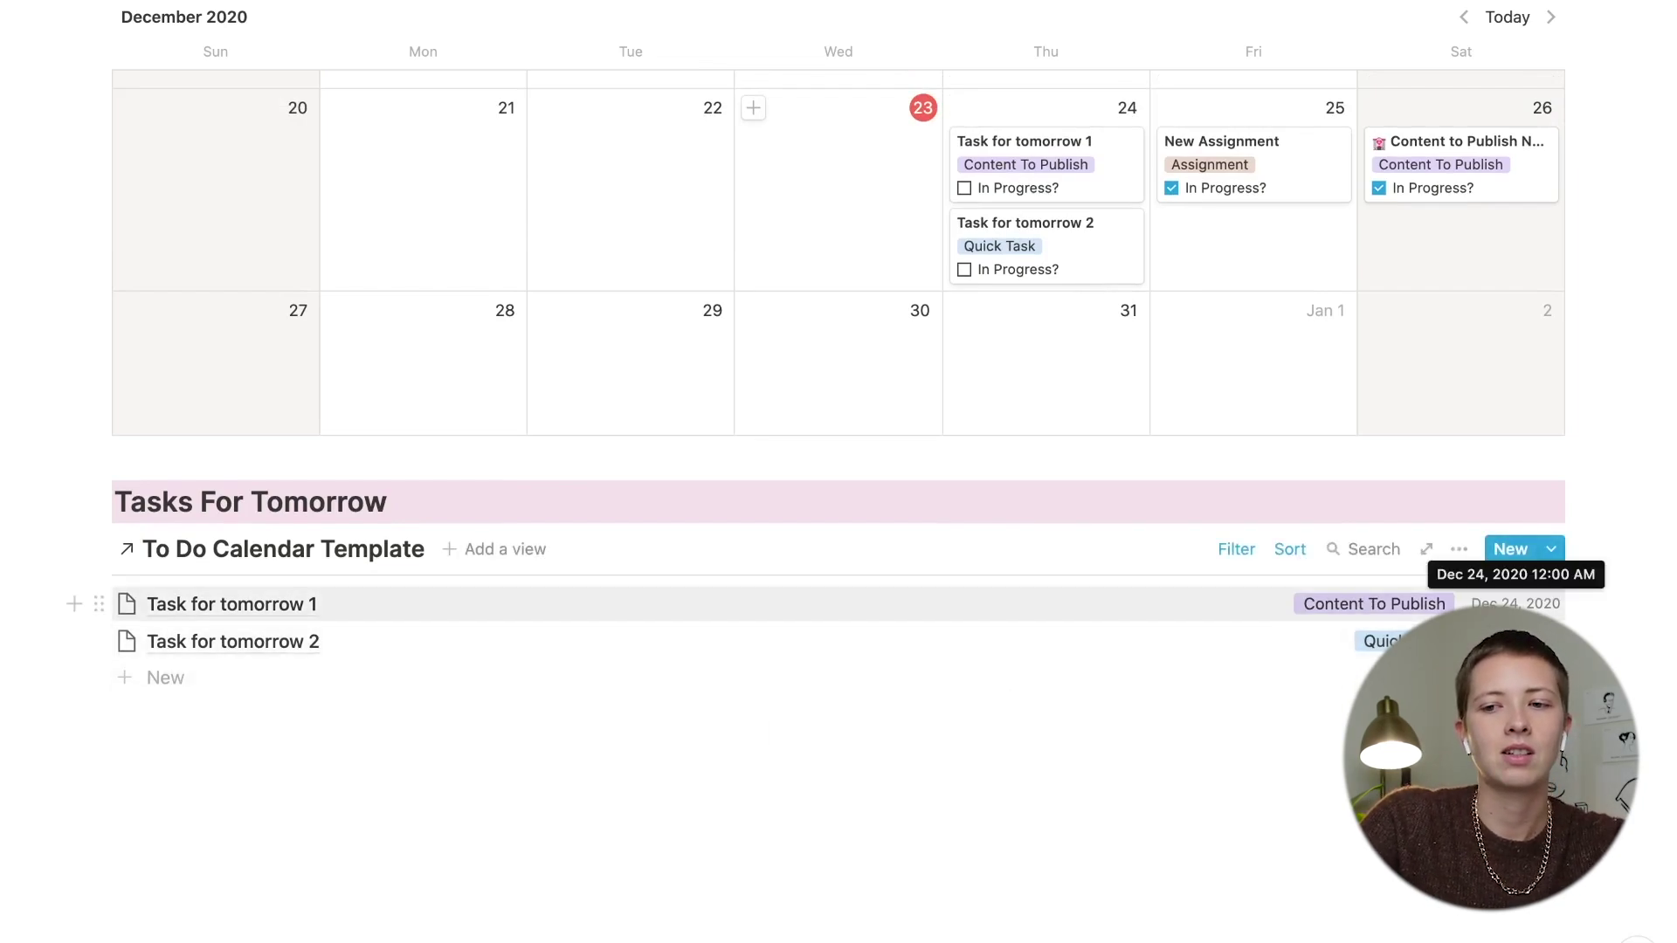
Step: Open the Task for tomorrow 1 entry from Tasks For Tomorrow and include a time in its due date
left_click(263, 606)
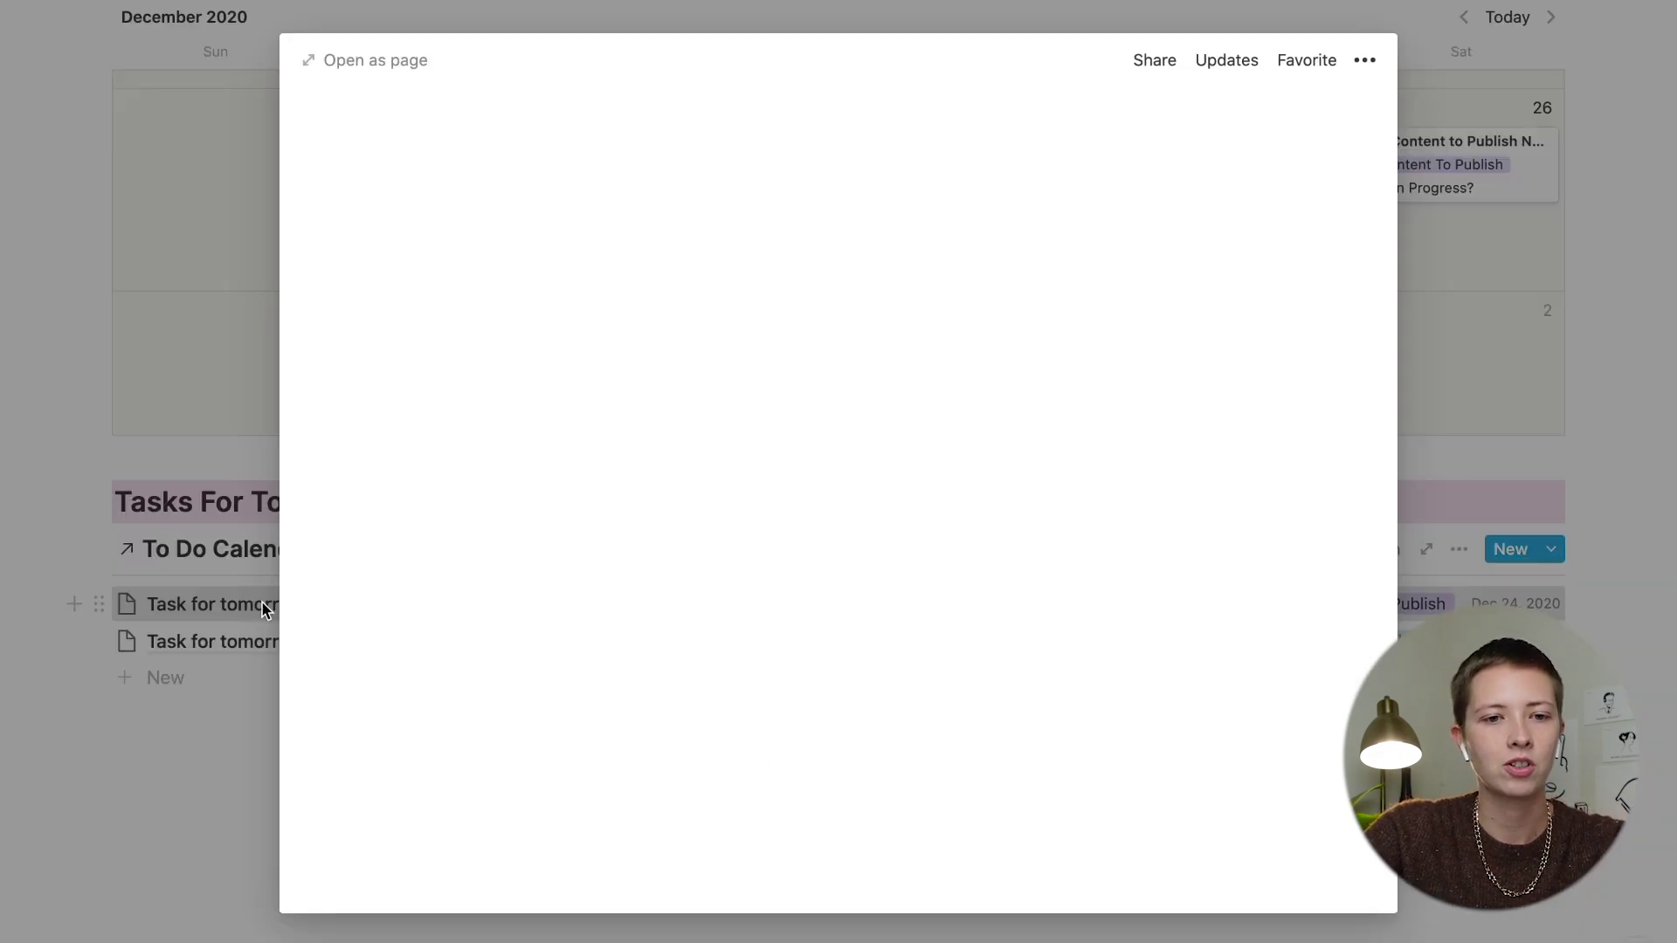
left_click(730, 297)
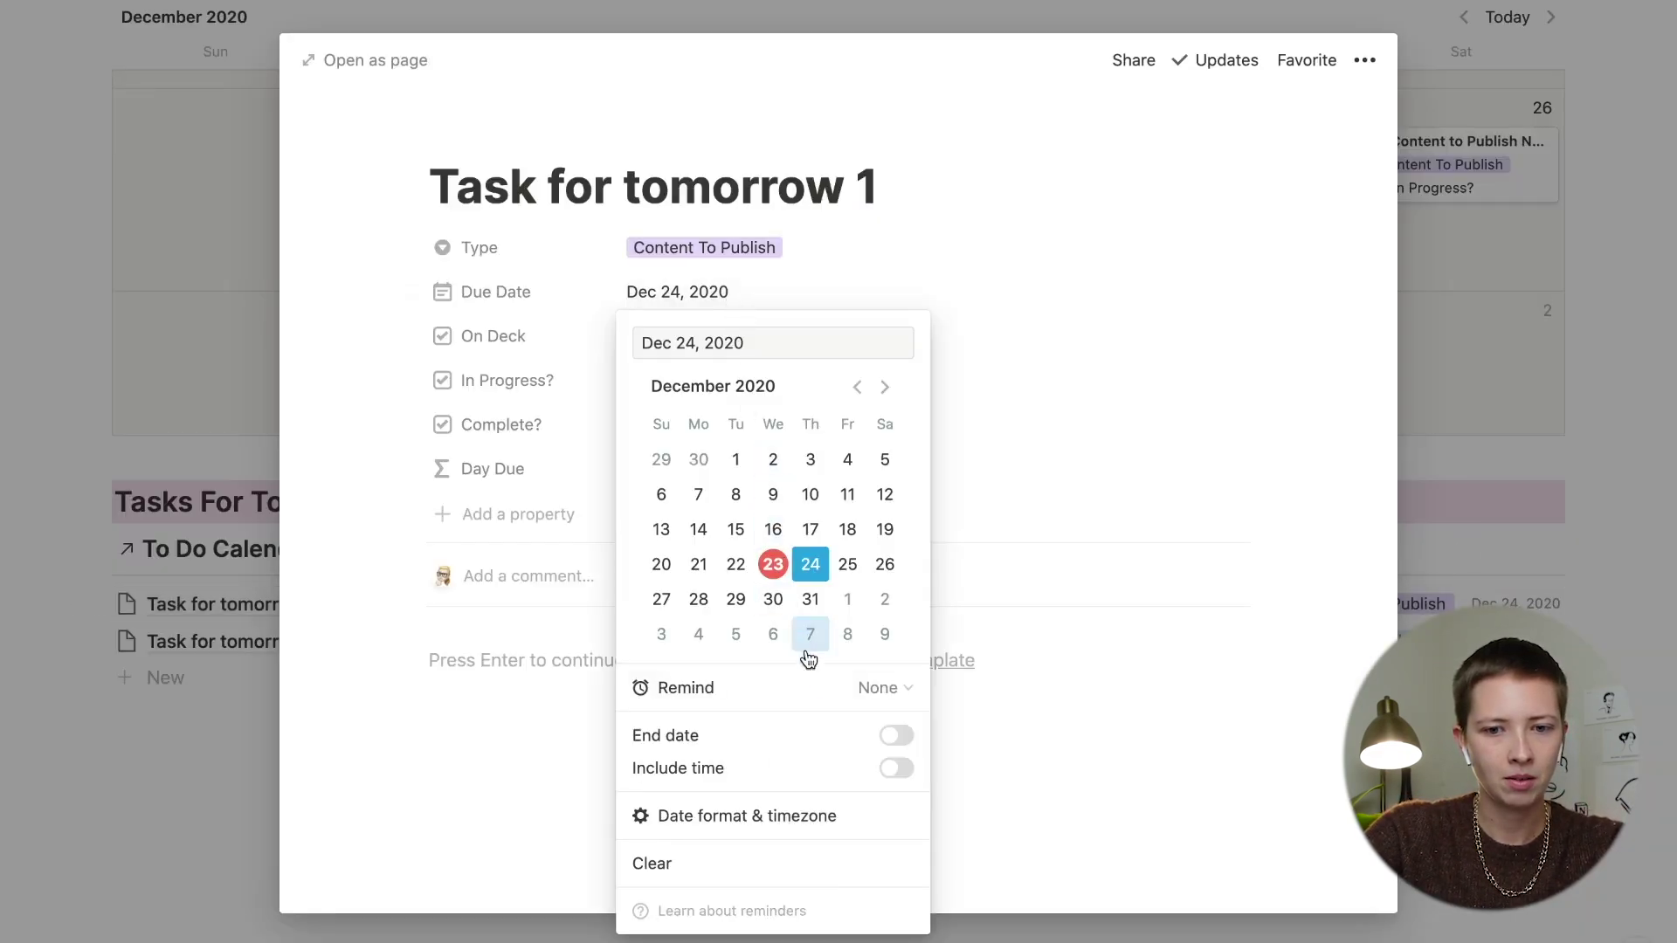
left_click(905, 774)
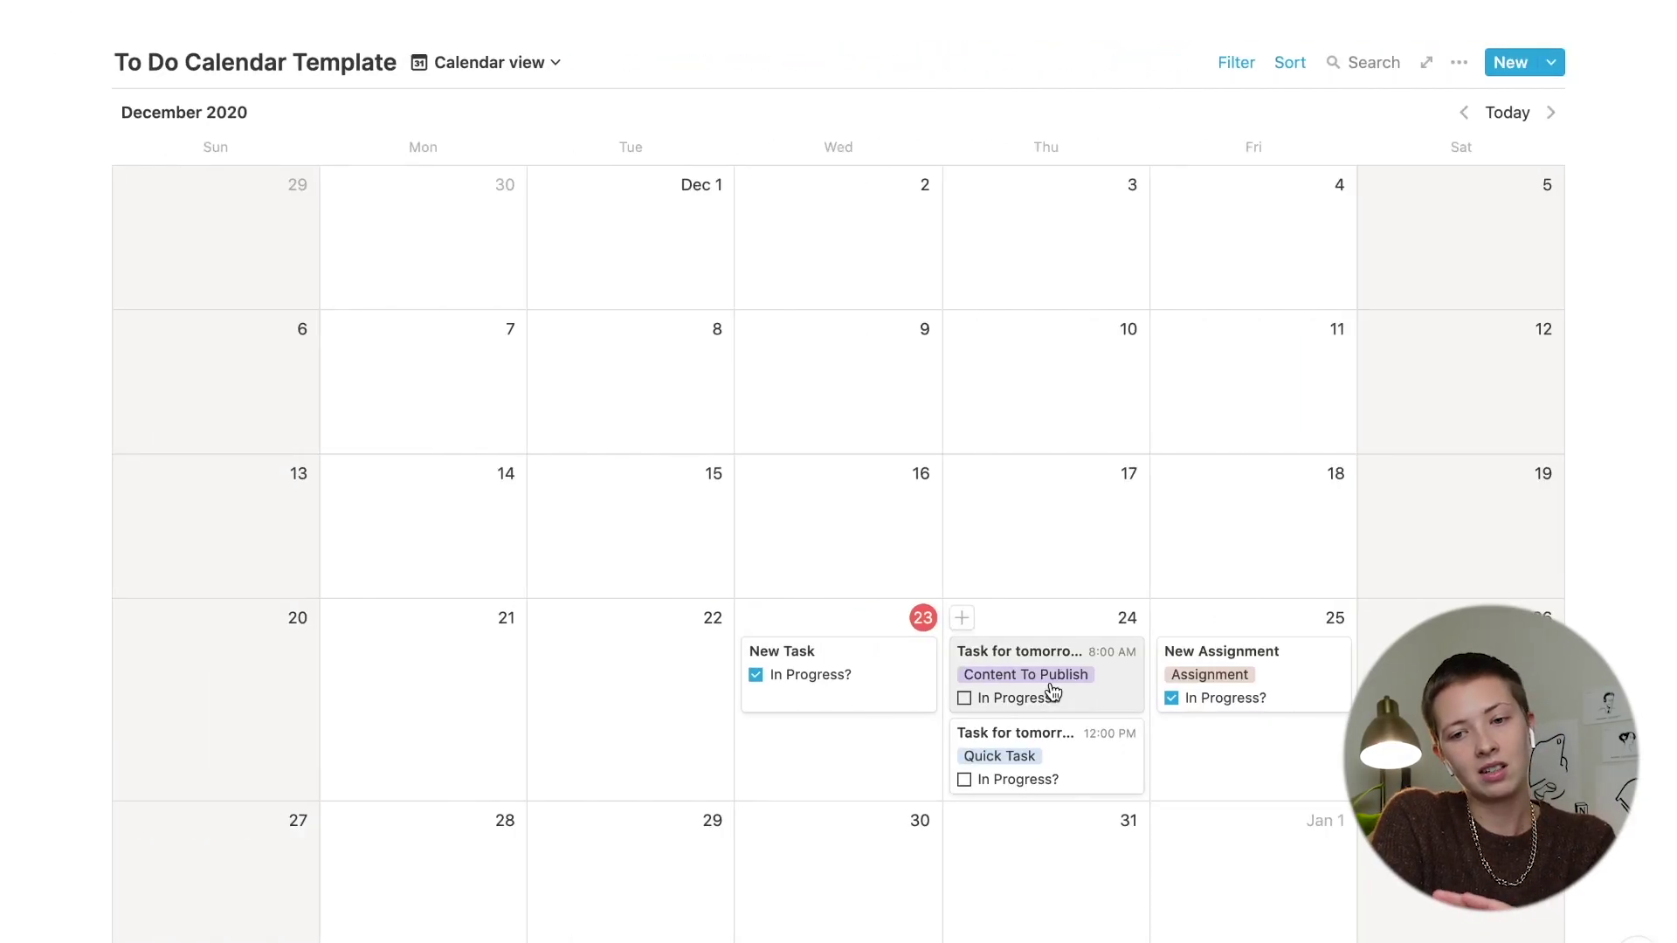
Step: Open Task for tomorrow 1 from the calendar as a full page and enter the Day Due formula formatDate(now(), "MMM DD, YYYY")
left_click(945, 691)
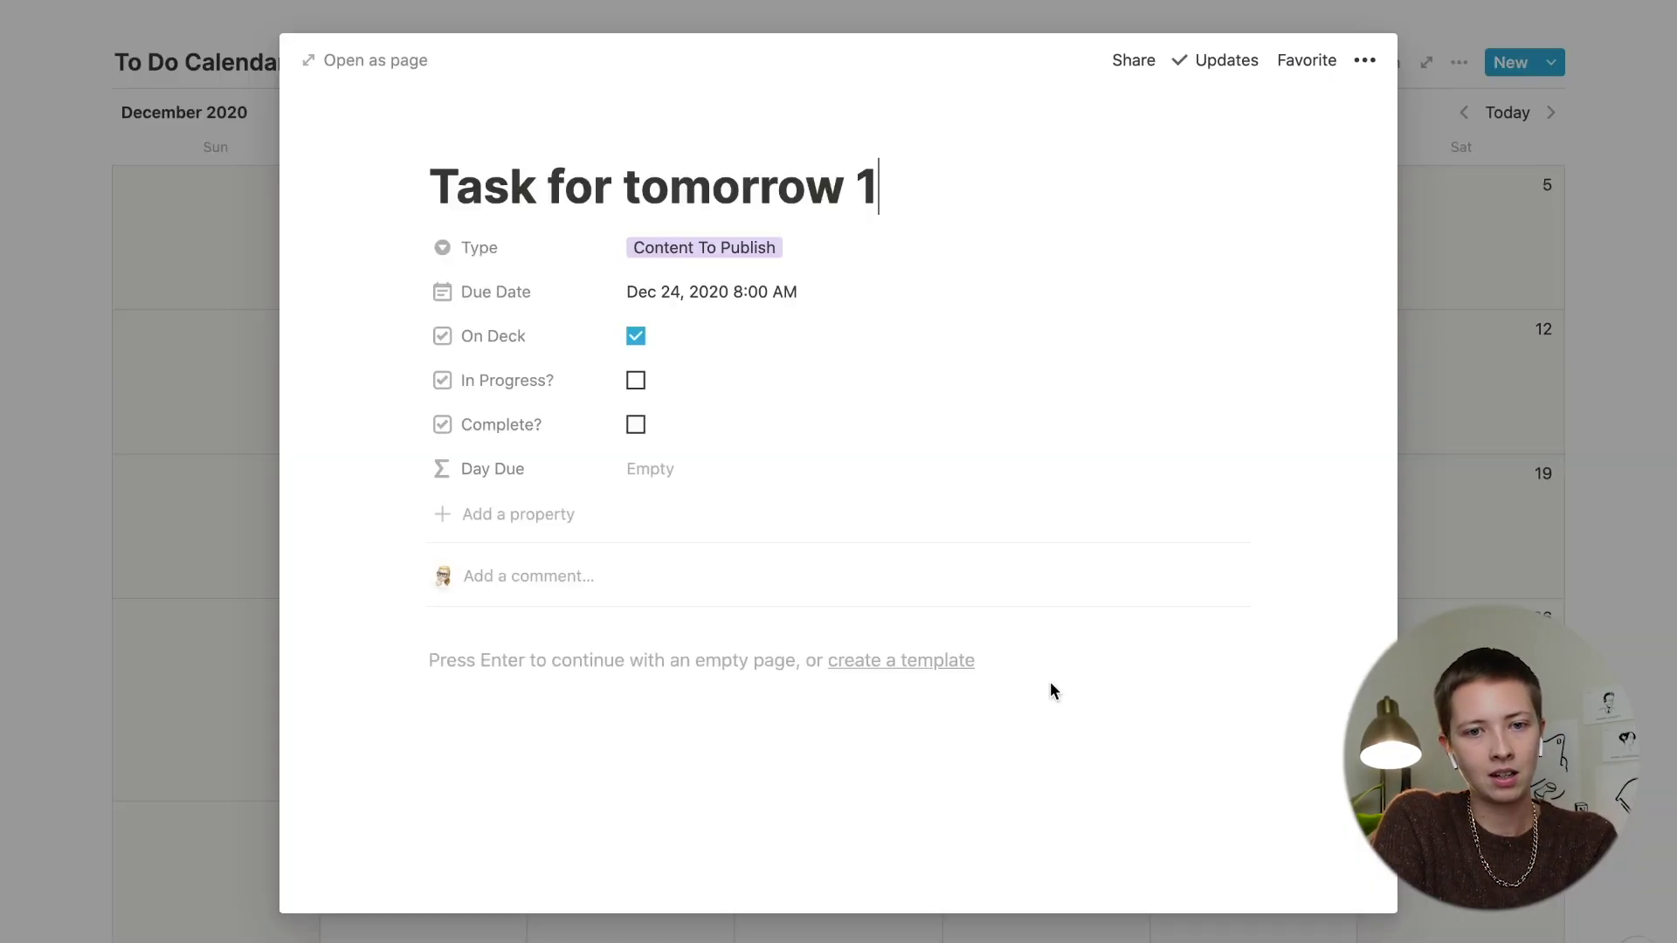
left_click(394, 70)
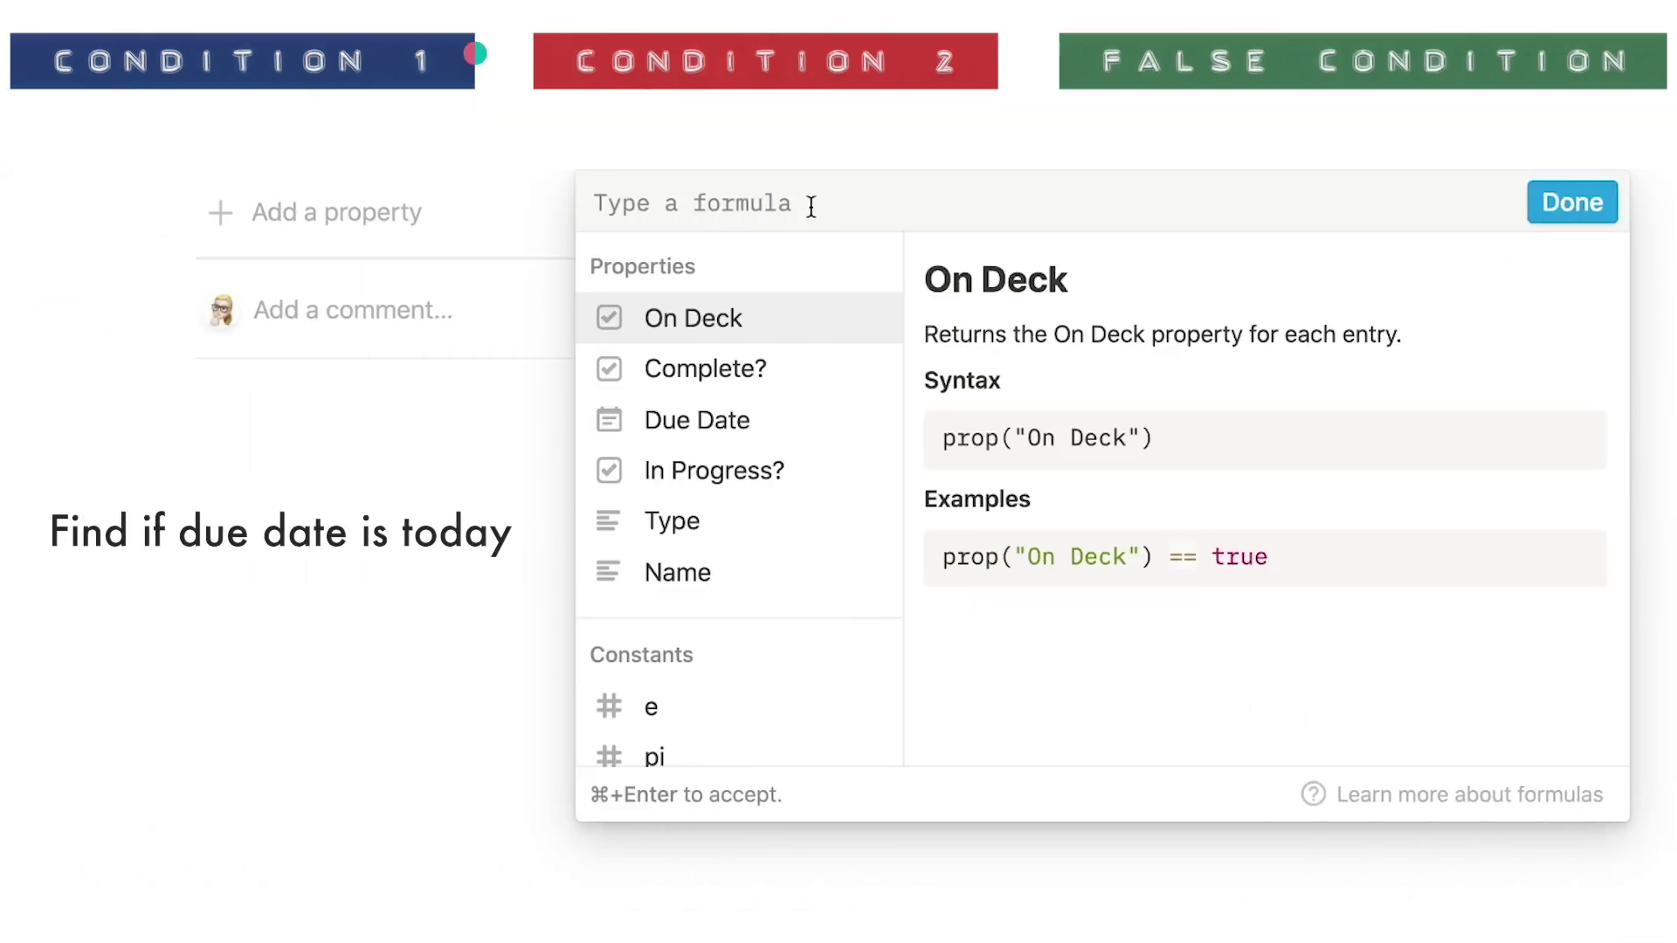
type("formatDate")
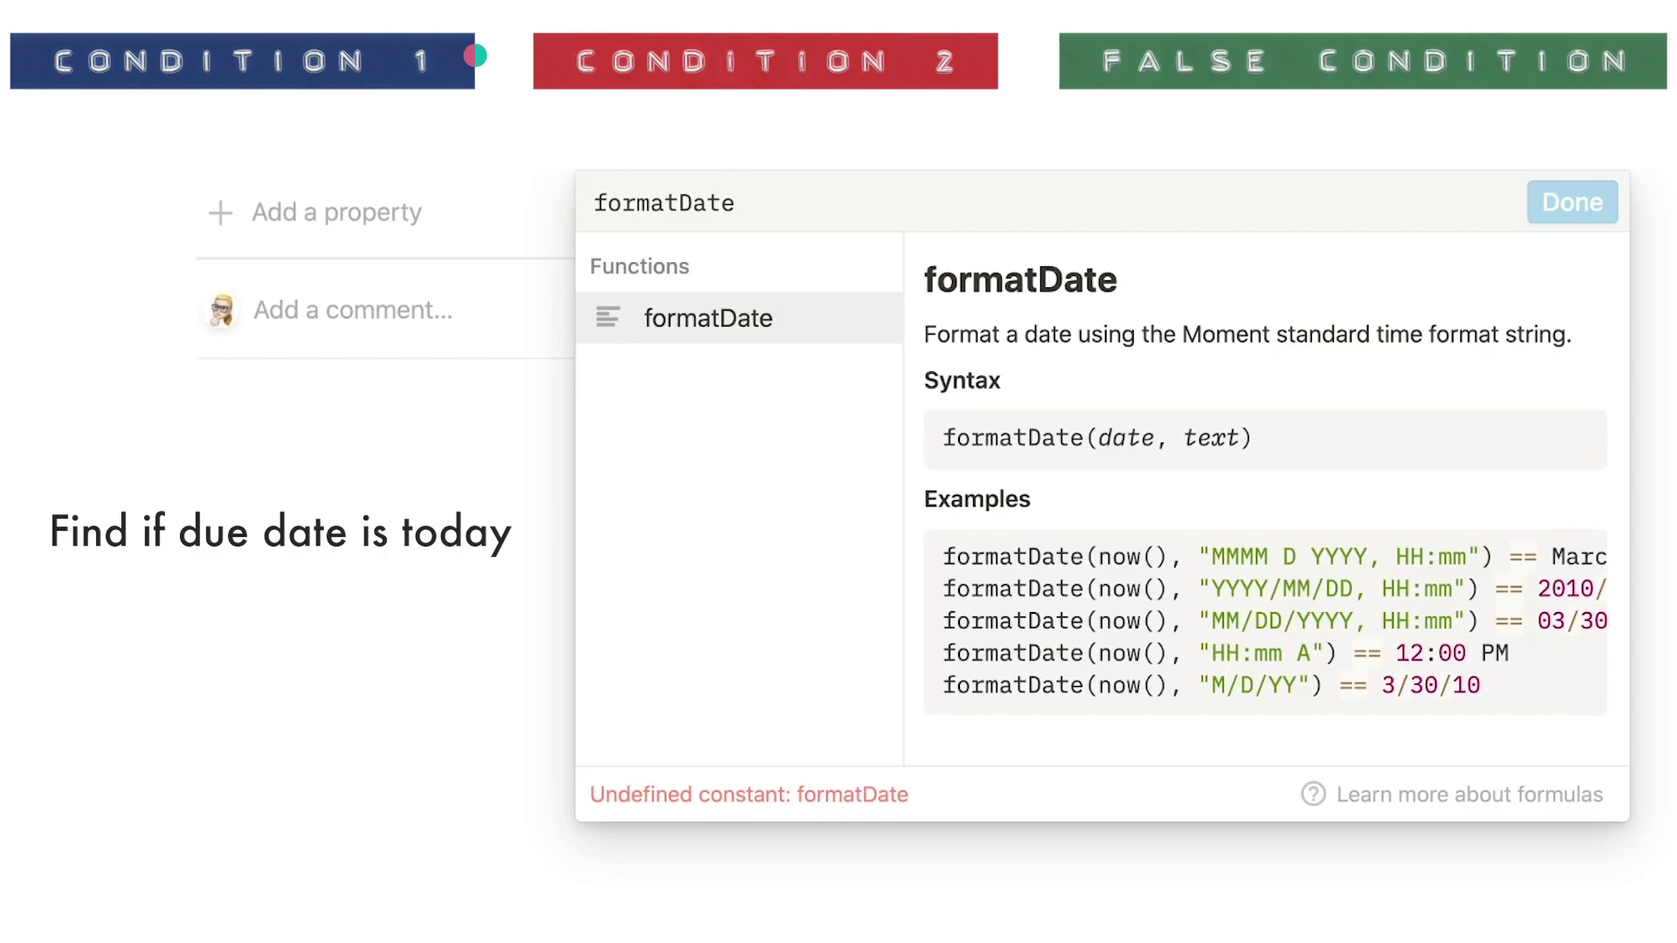
type("(now(), \"M")
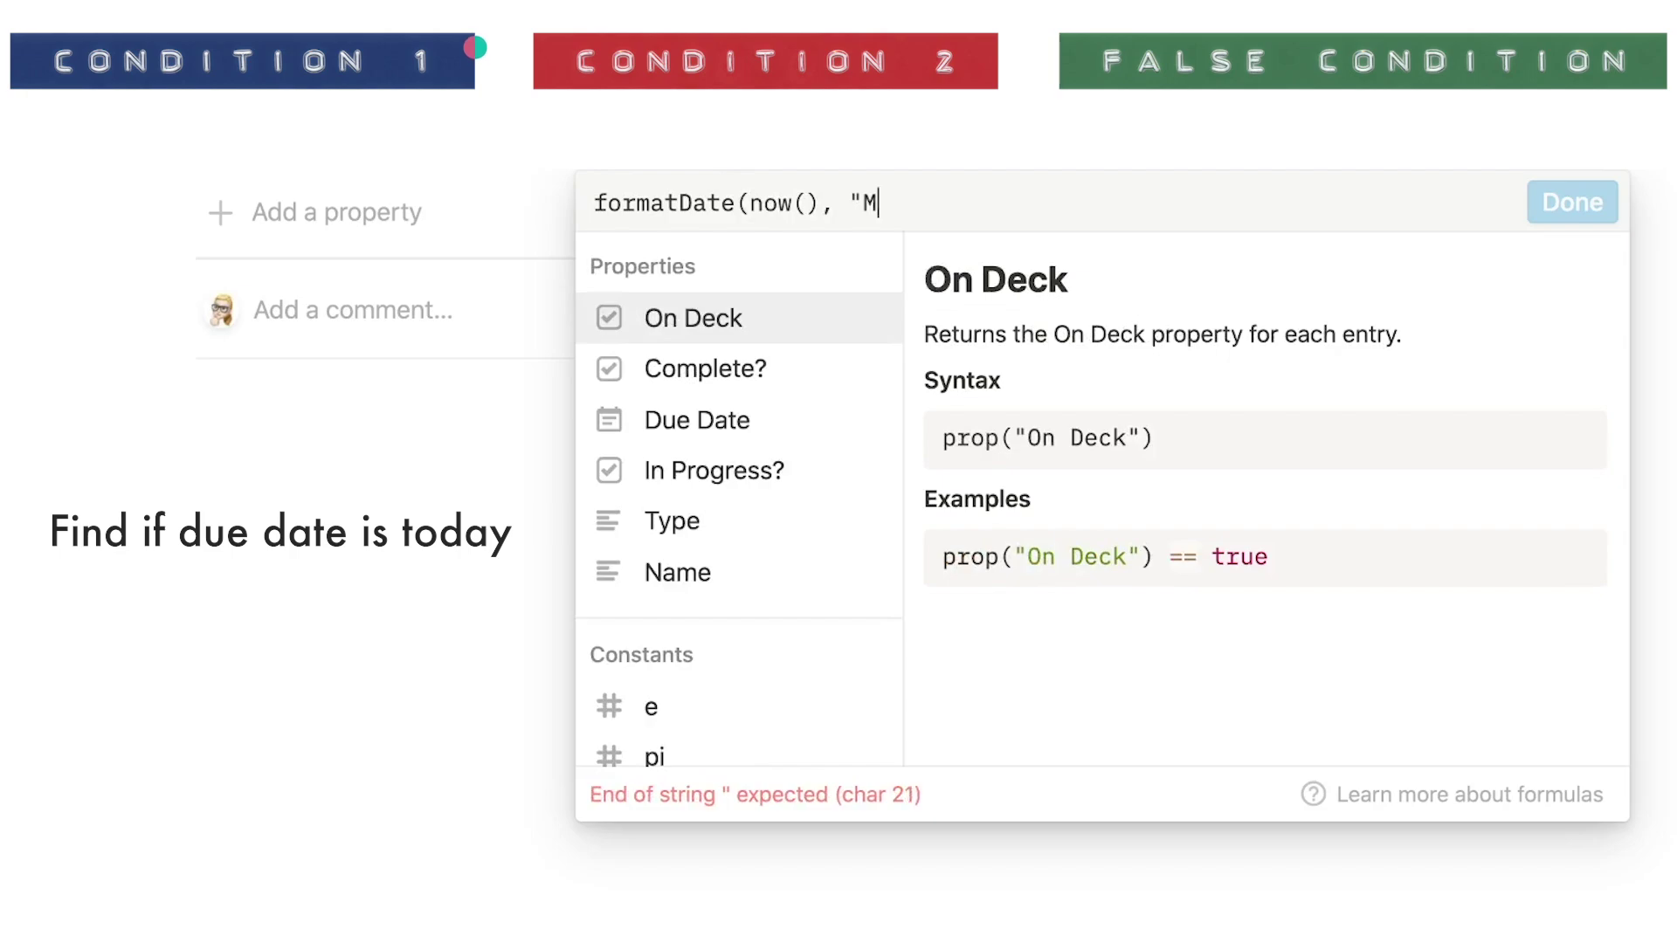
type("MM ")
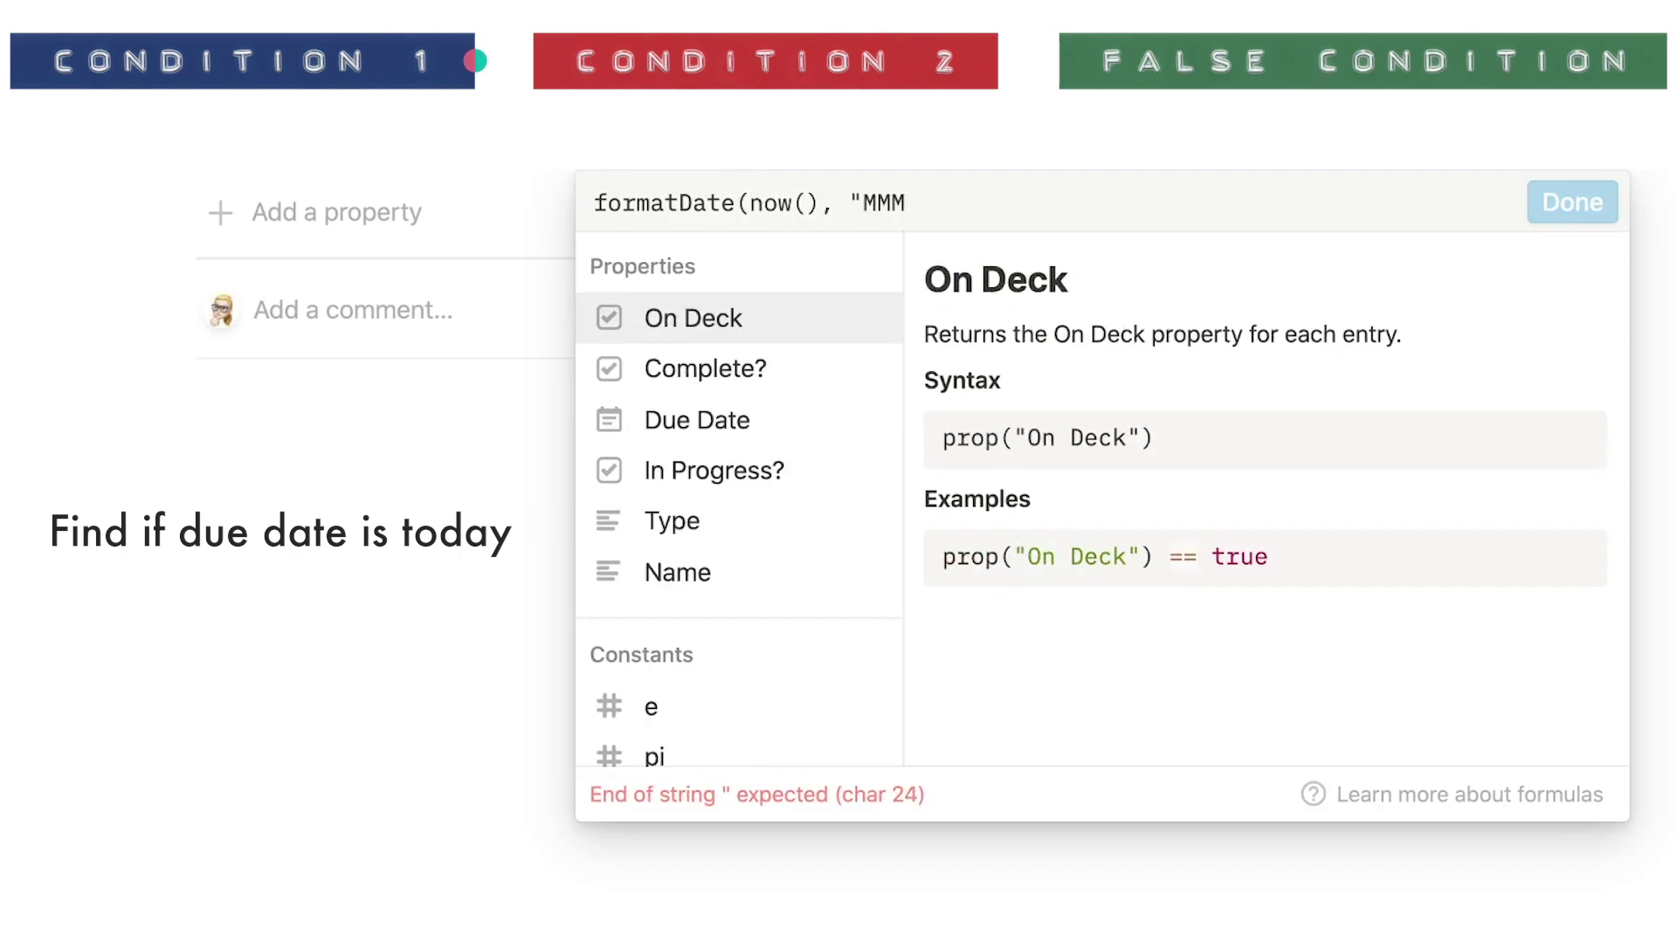
type("DD, YYYY\"")
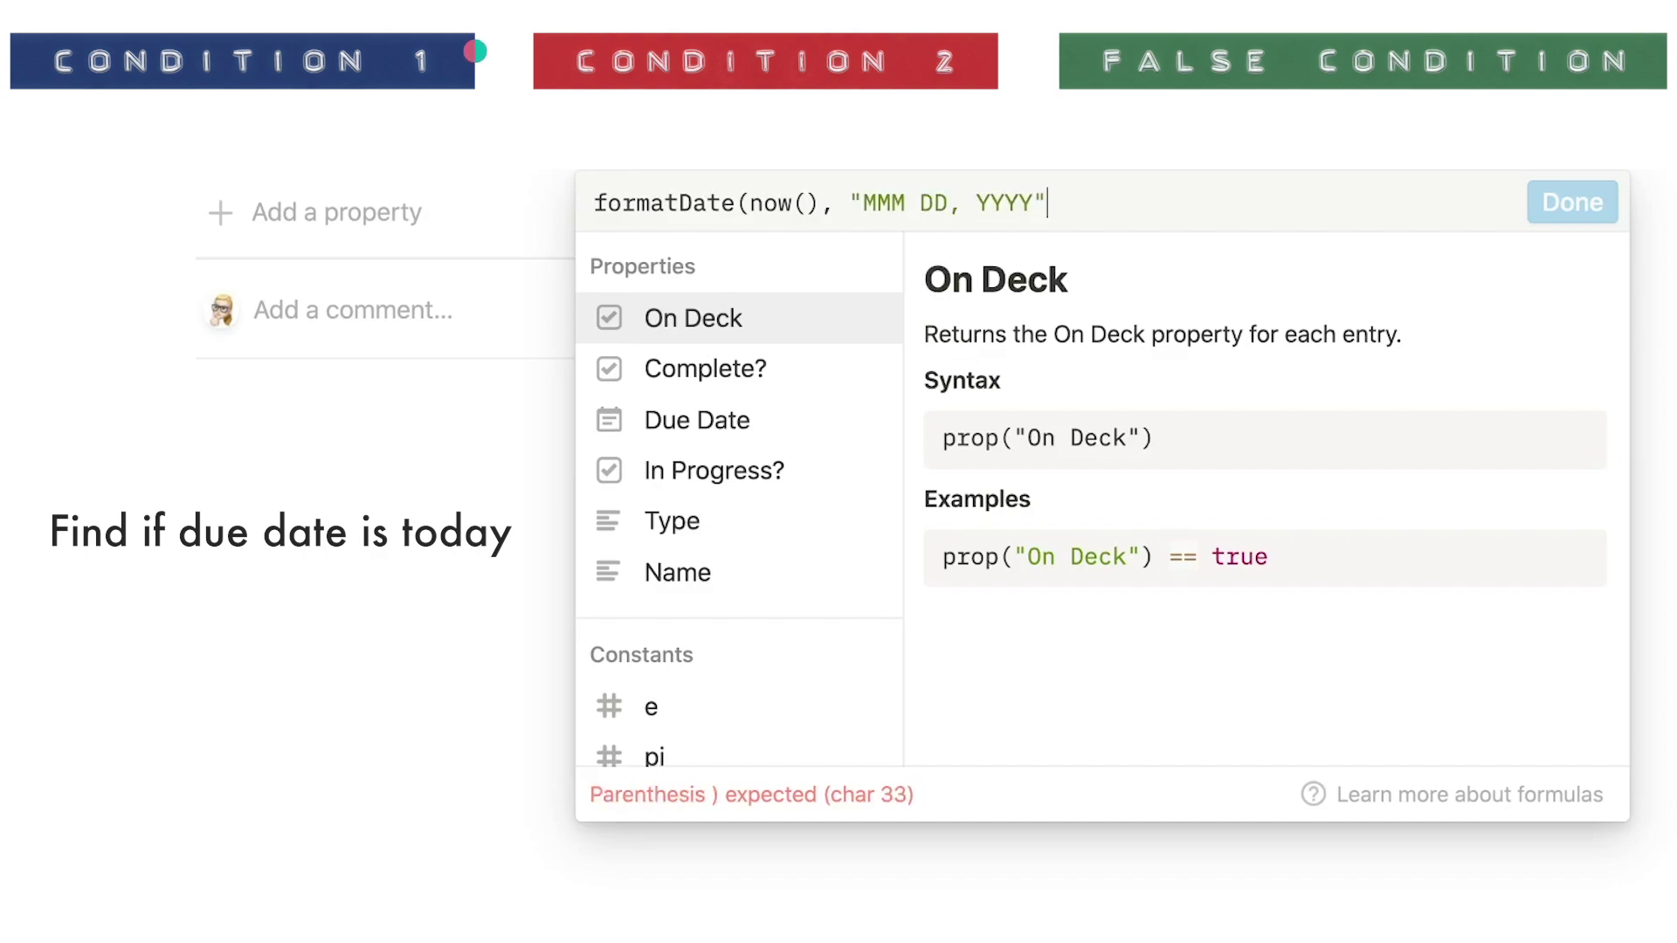
type(")")
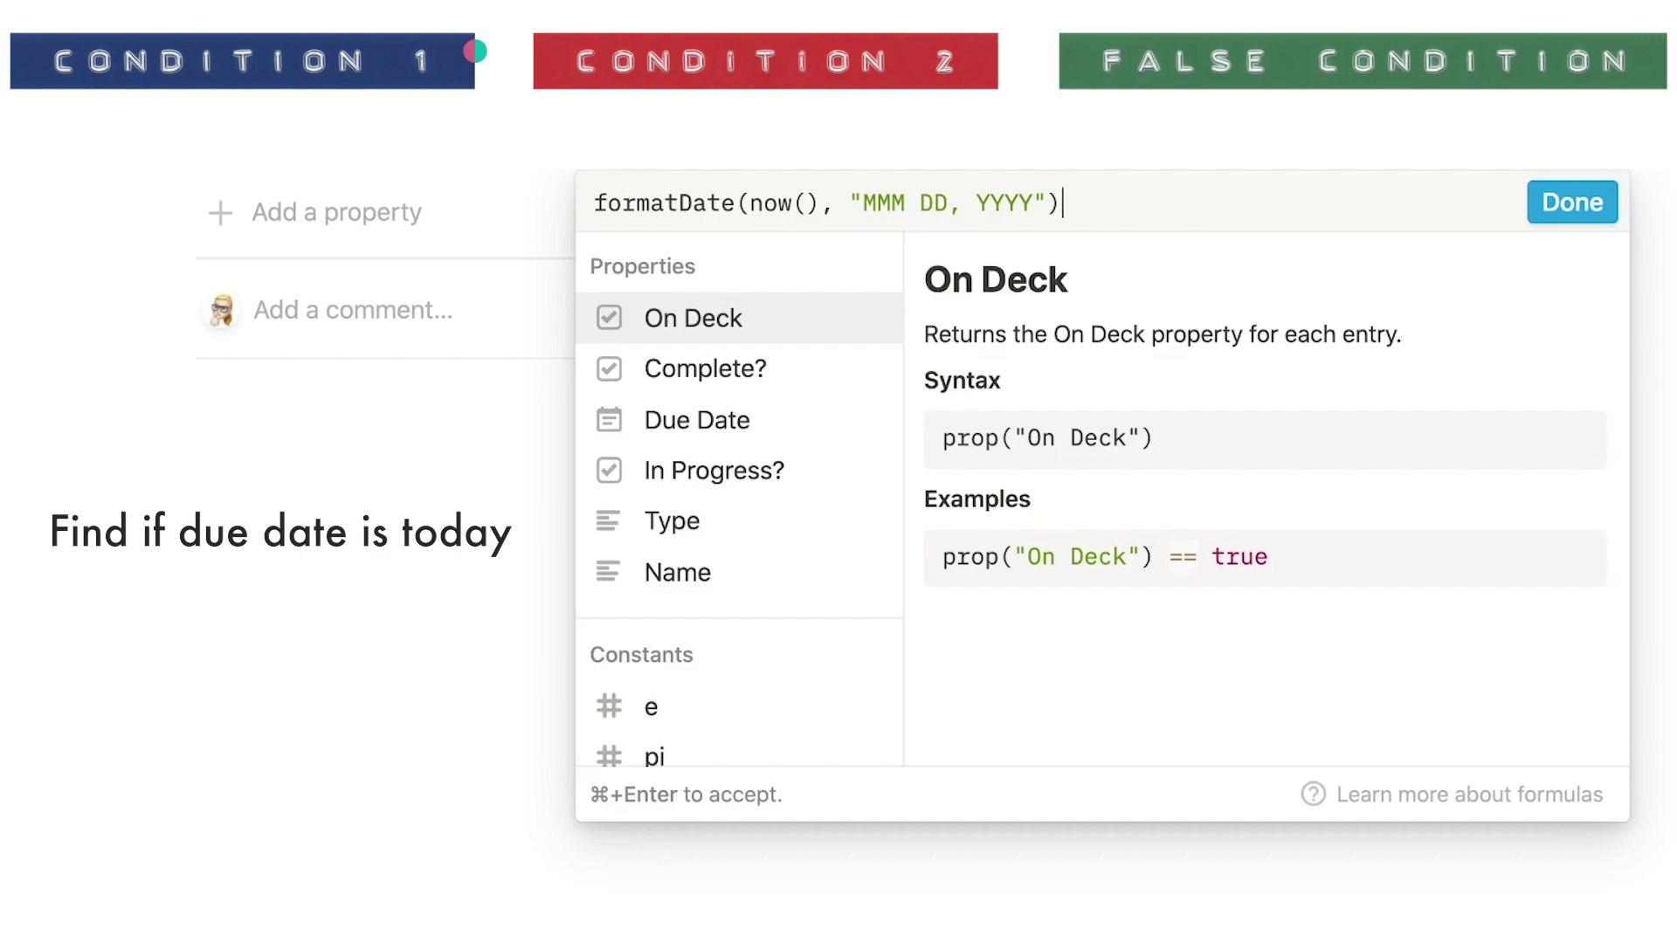
Step: Extend the Day Due formula with == formatDate(prop("Due Date"), "MMM DD, YYYY") to test whether the due date is today
left_click_drag(749, 204, 1051, 210)
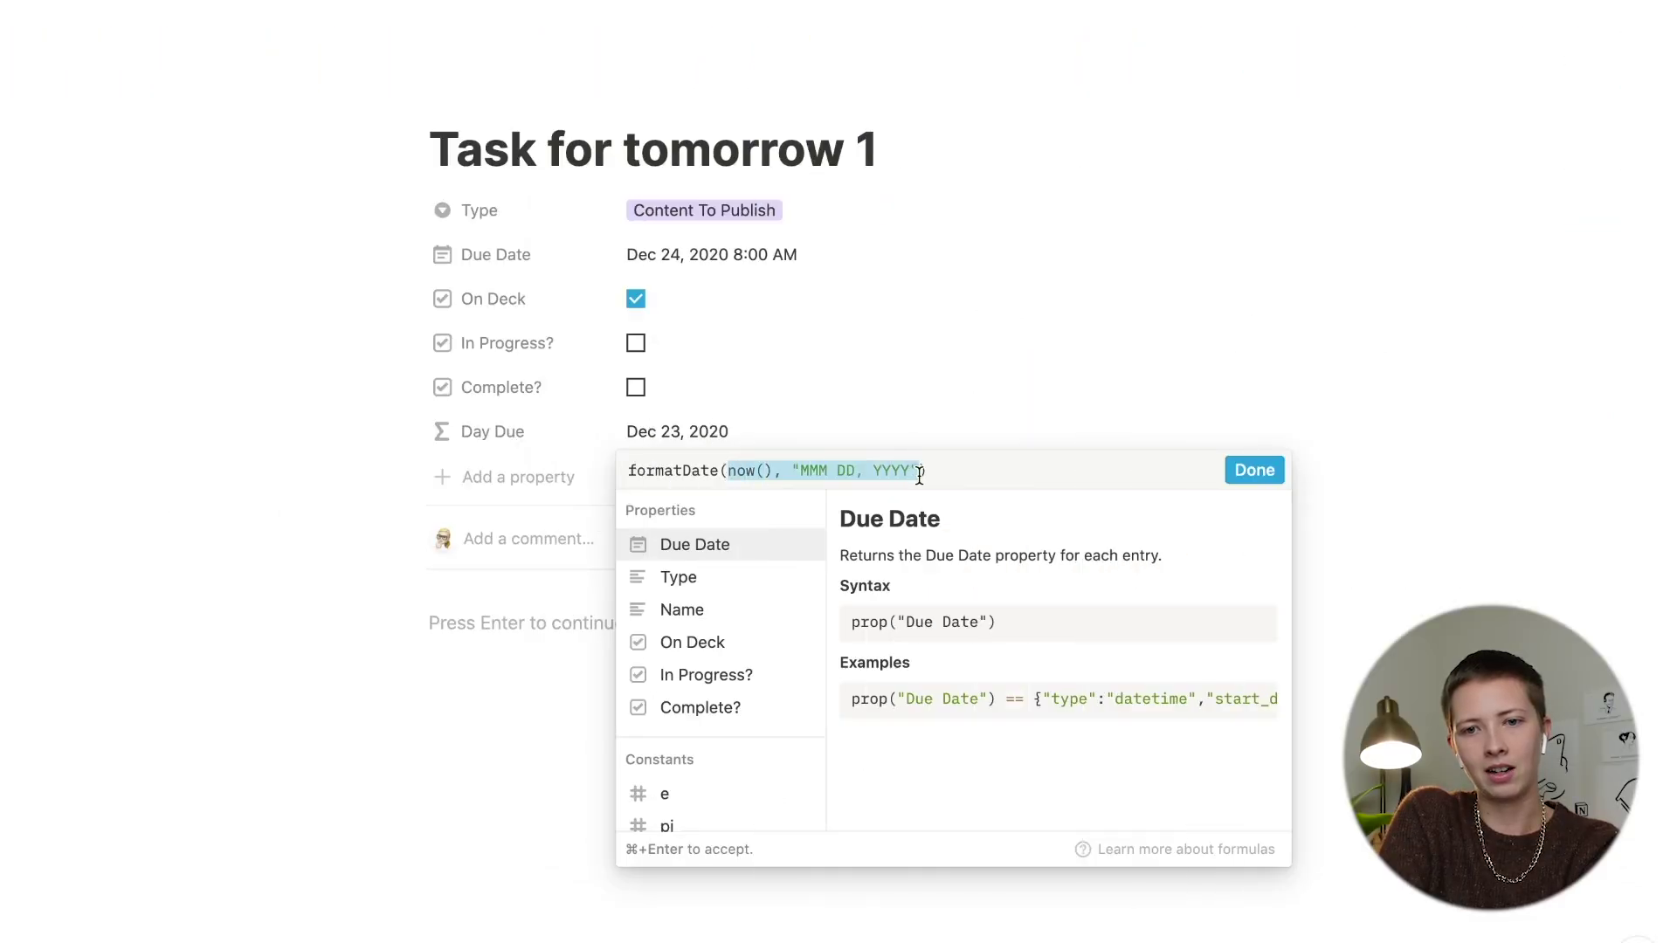
left_click(979, 471)
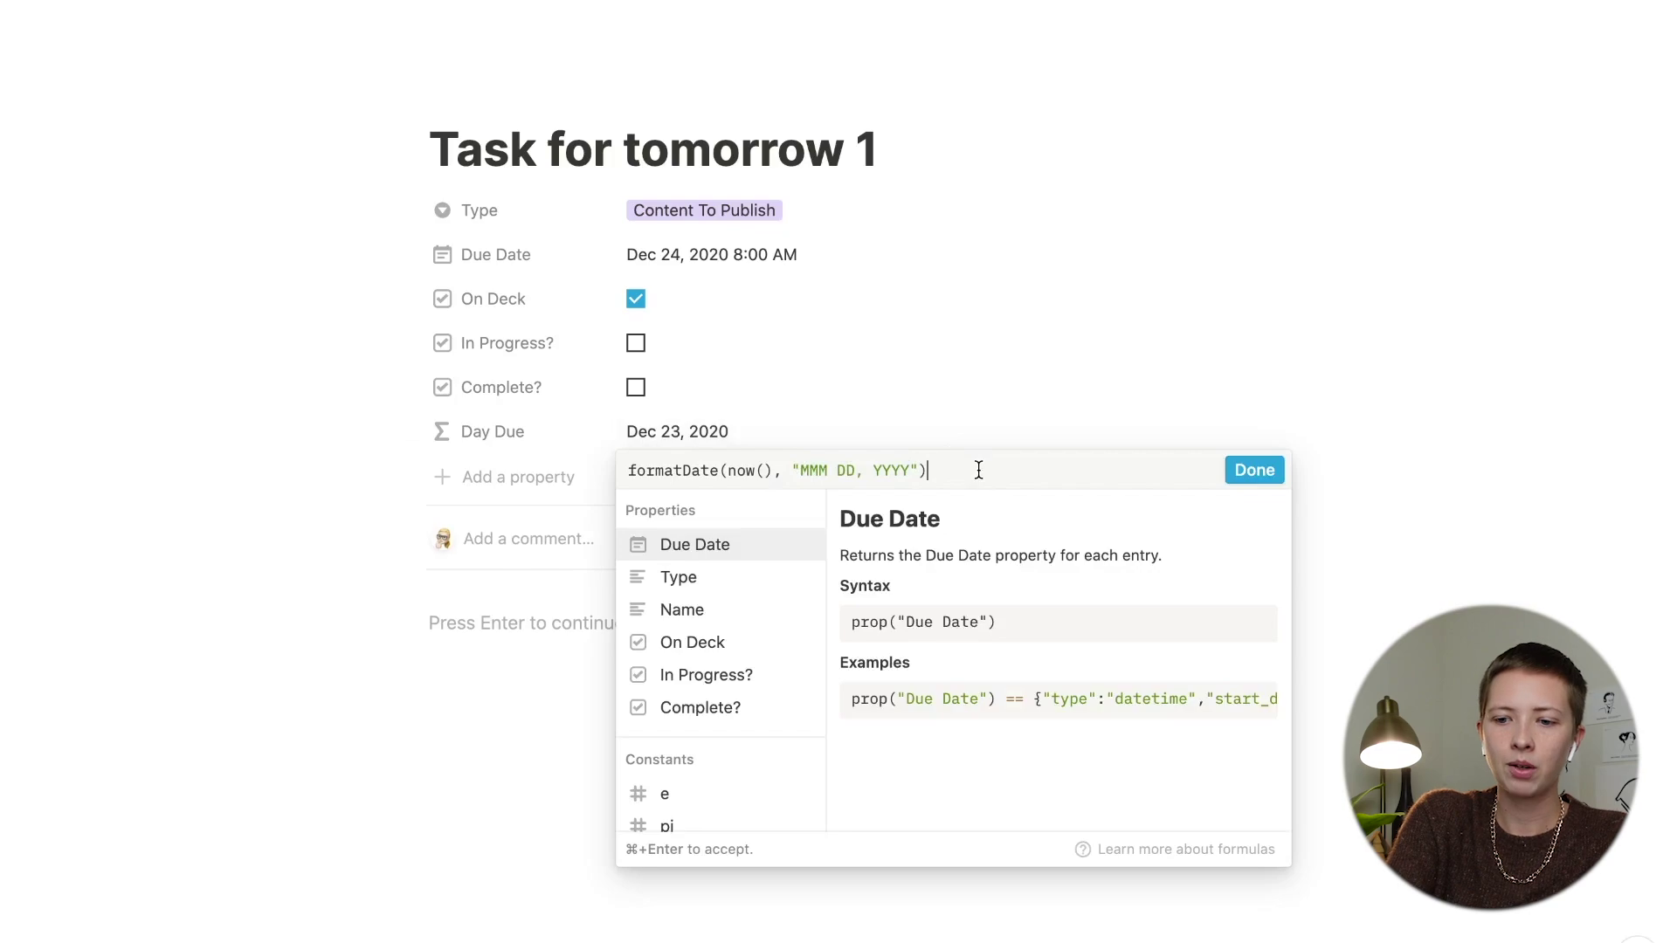
type("== ")
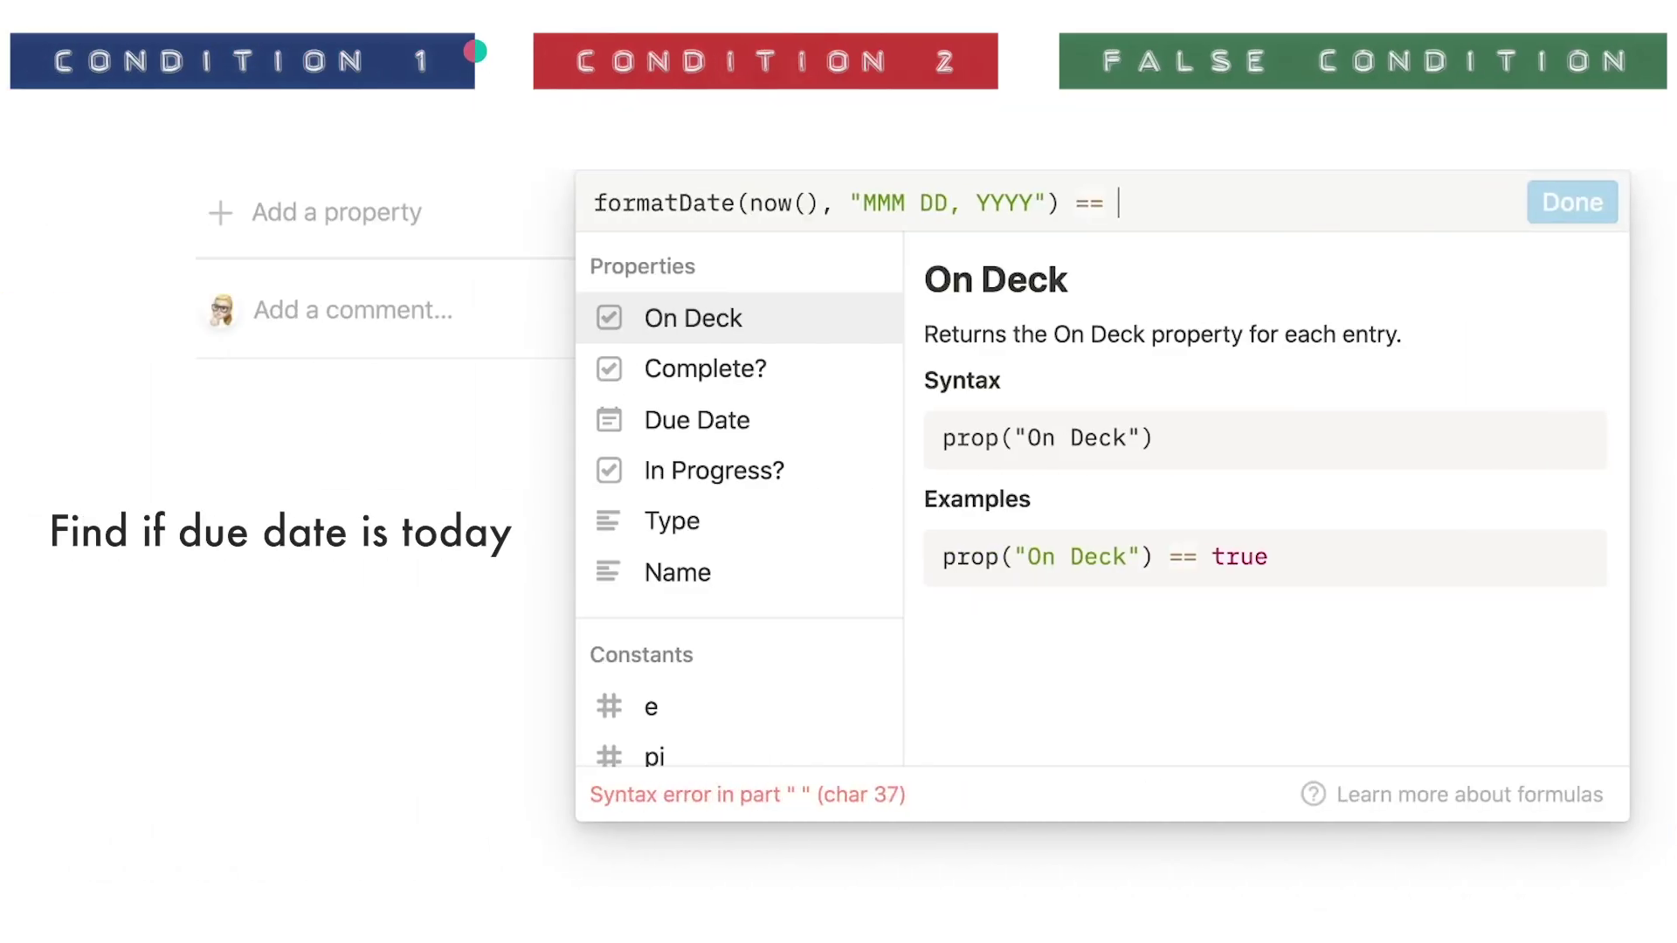
type("formatDa")
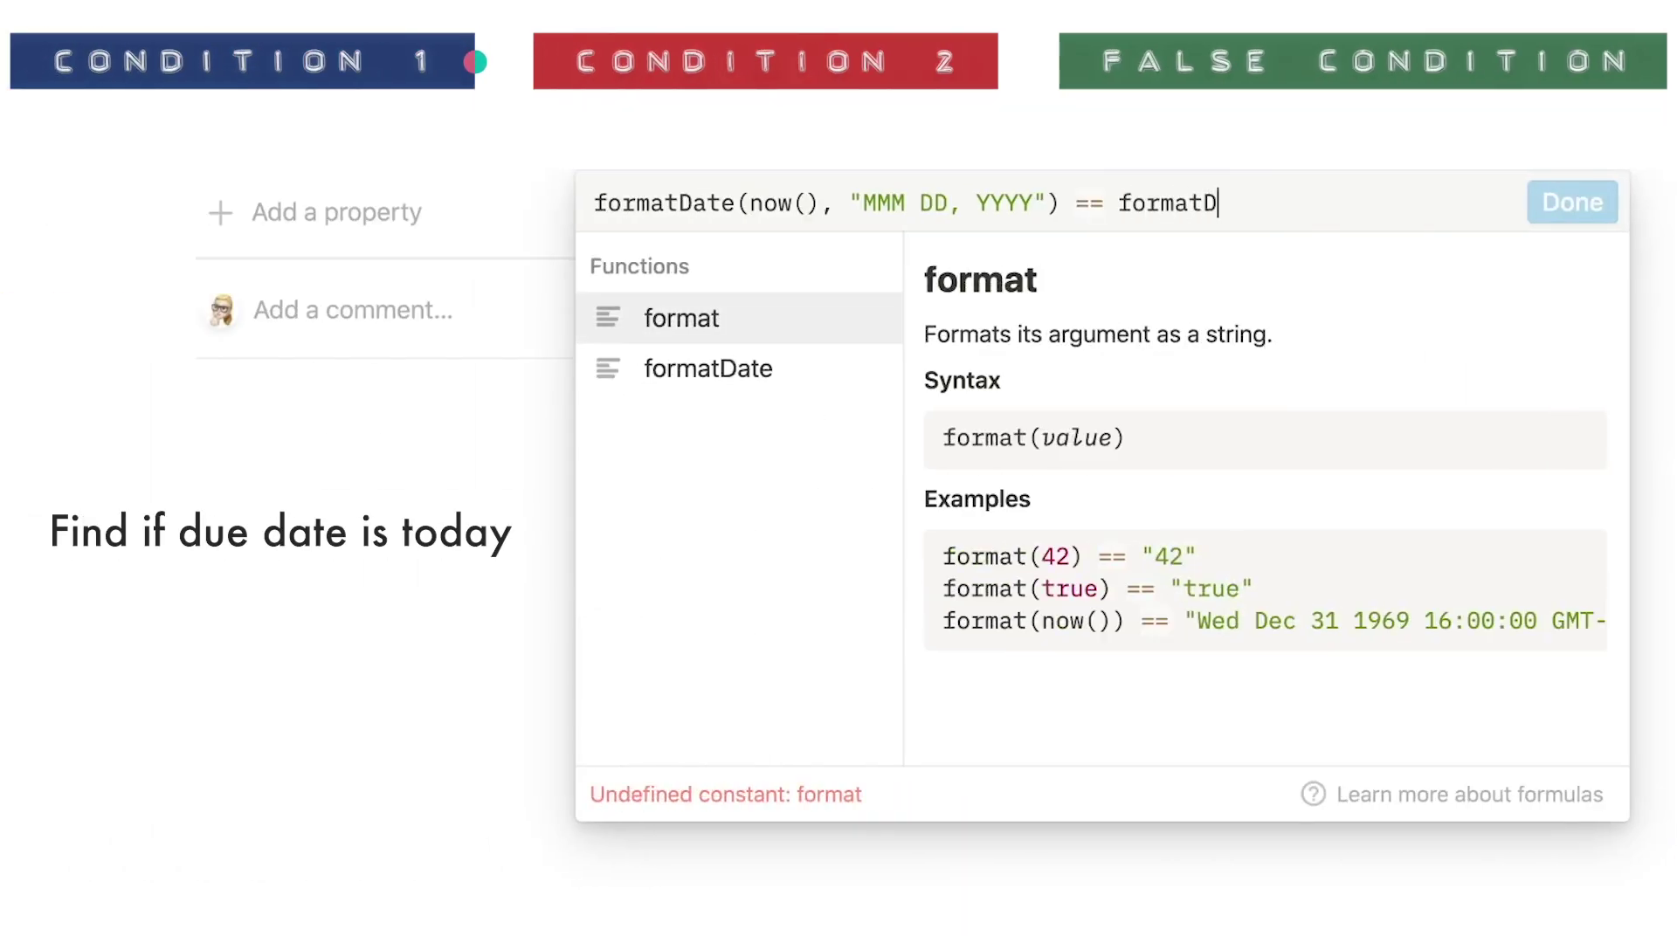
type("te(prop")
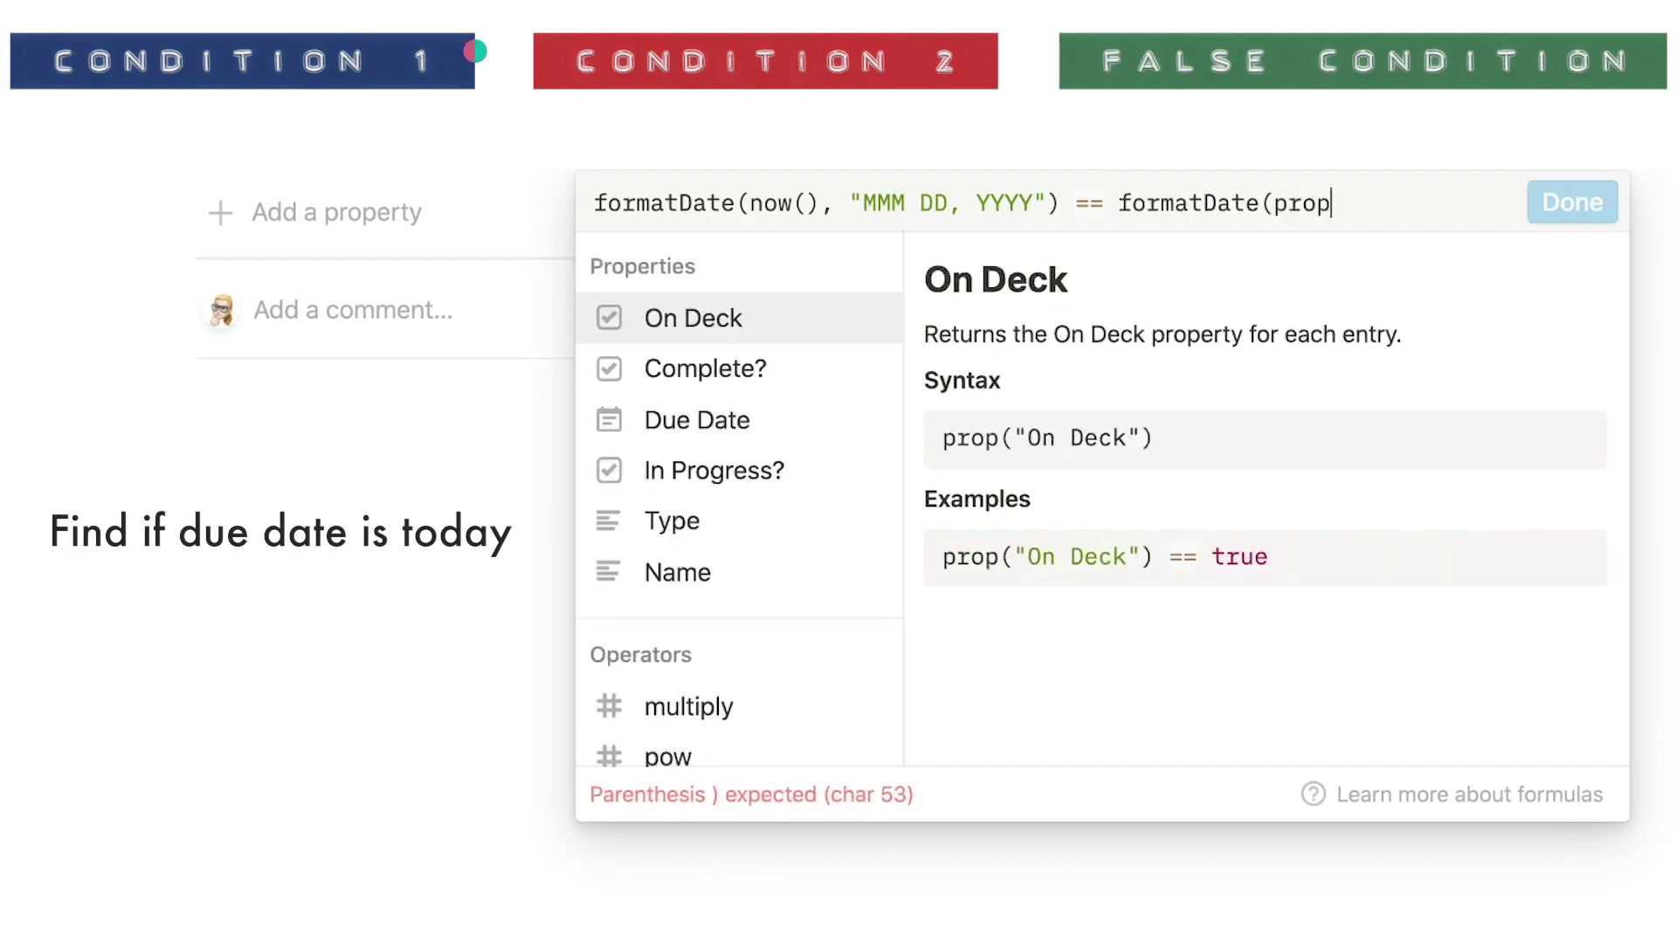
left_click(725, 410)
type(", \"M")
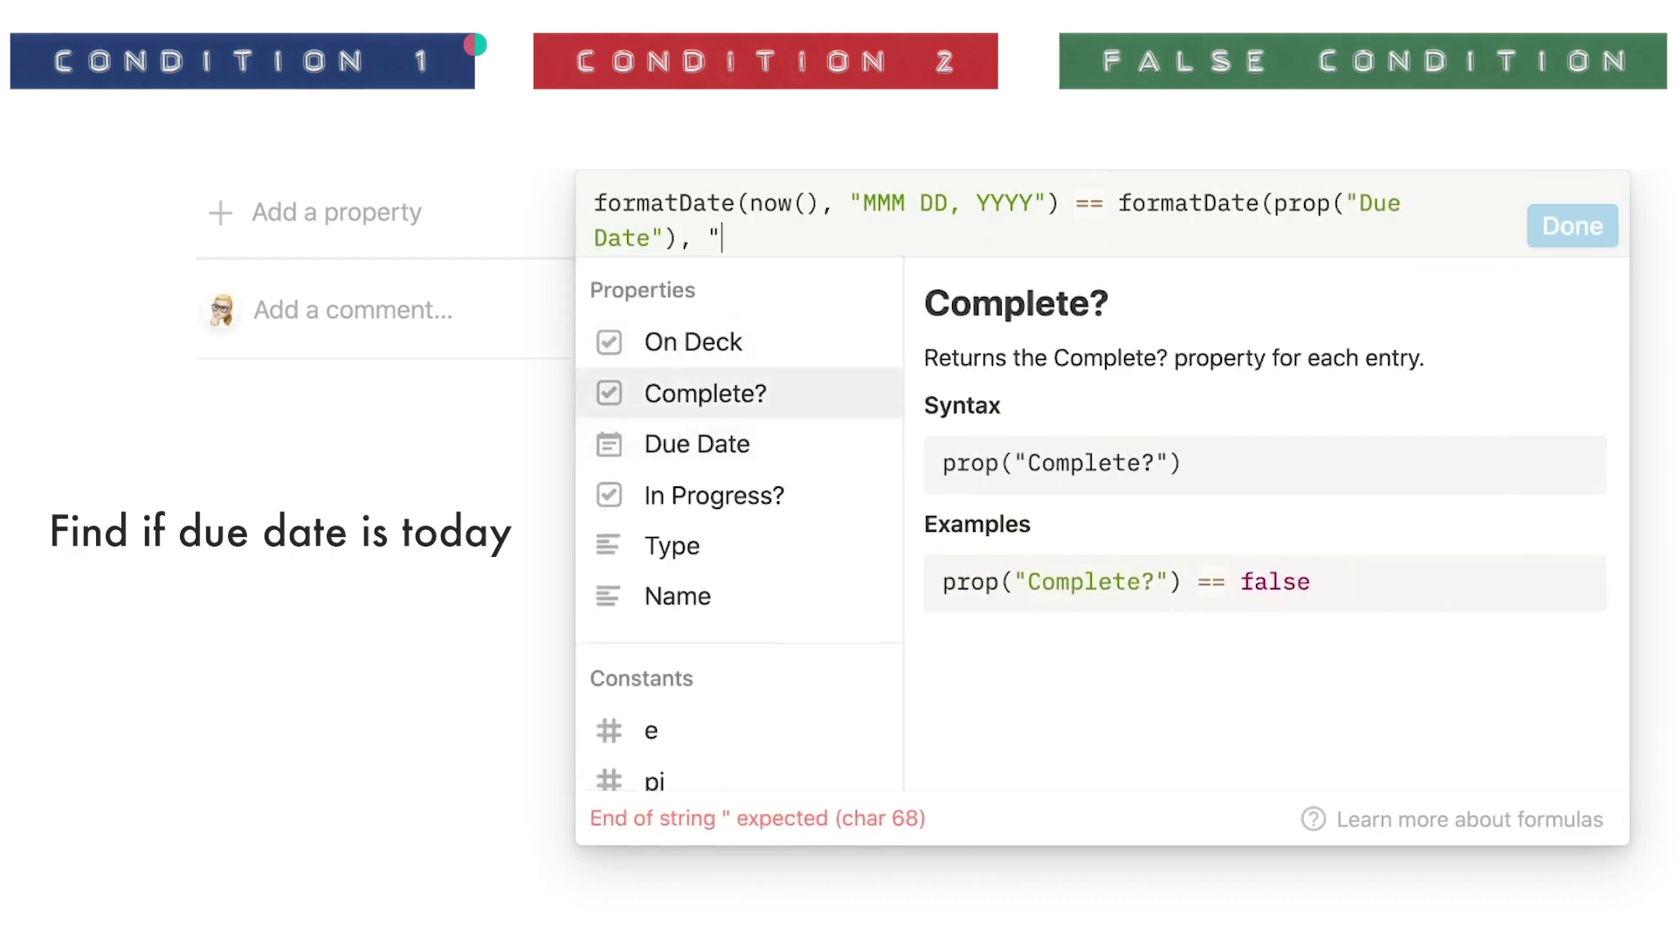
type("MM DD, ")
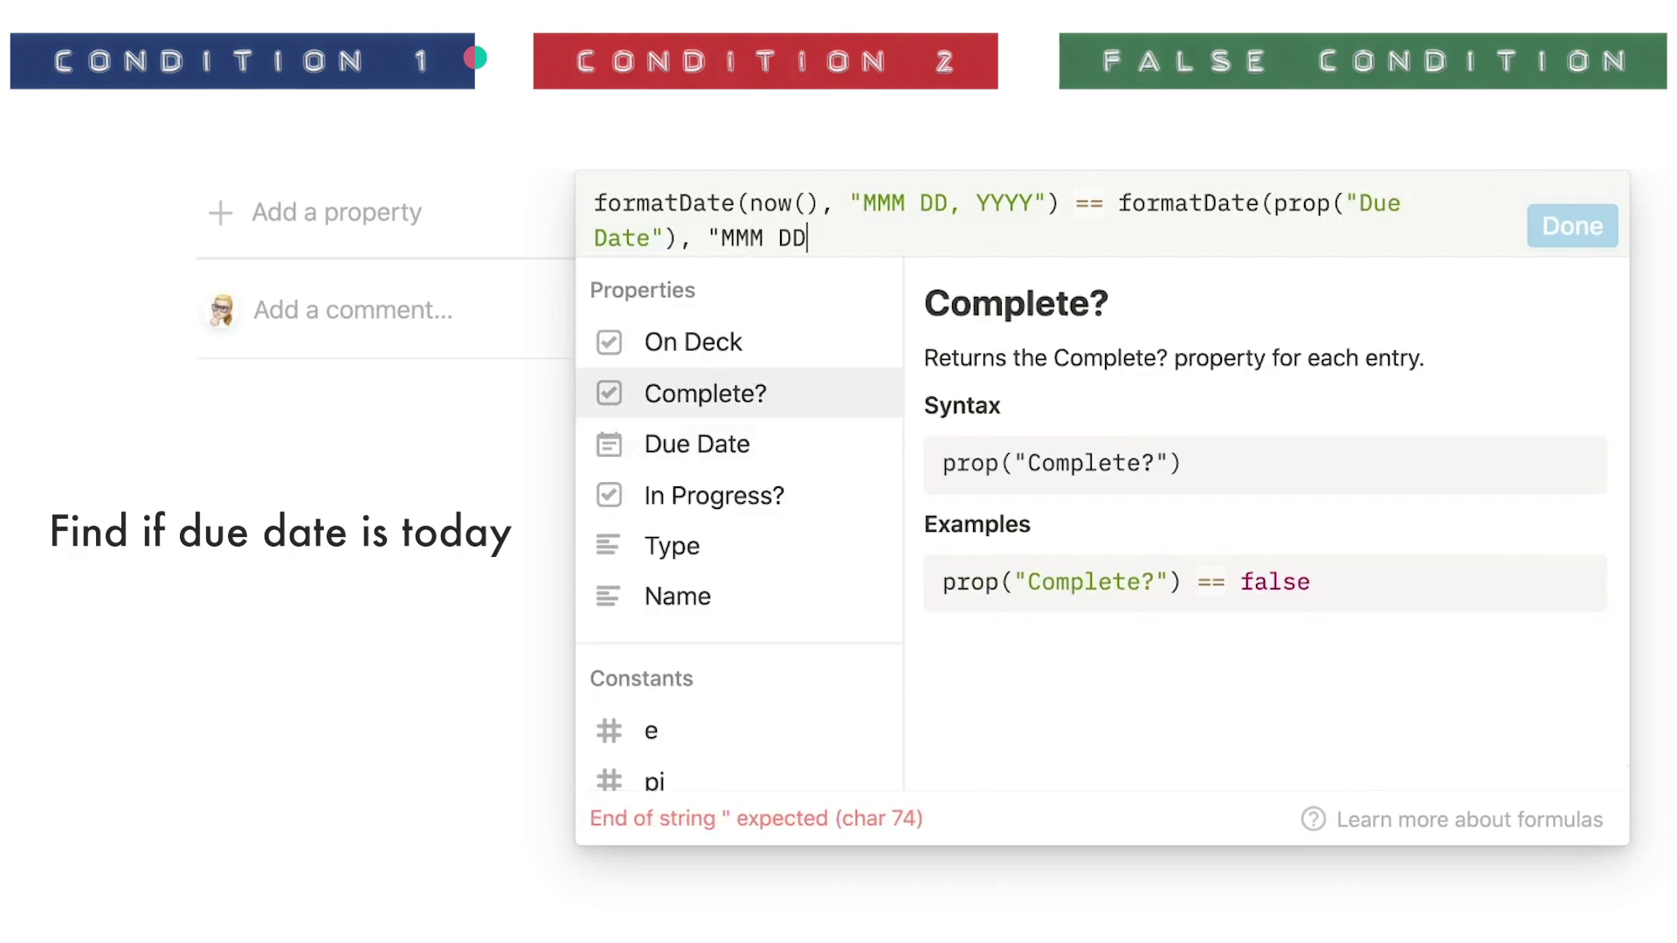
type("YYYY\"")
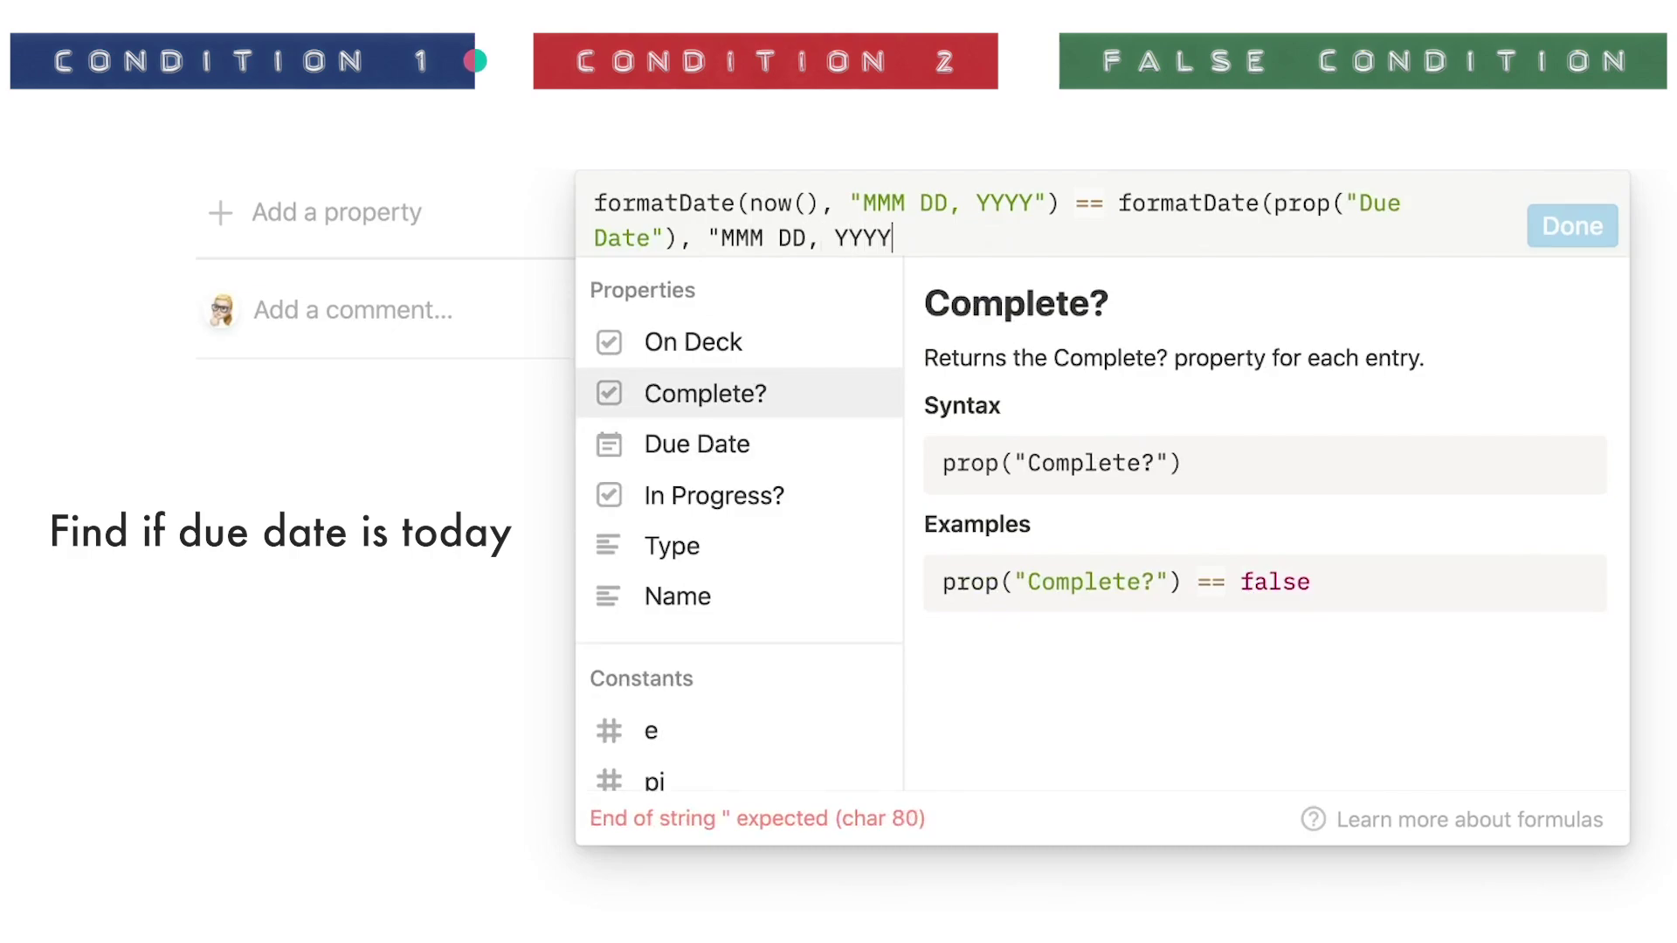
type(")")
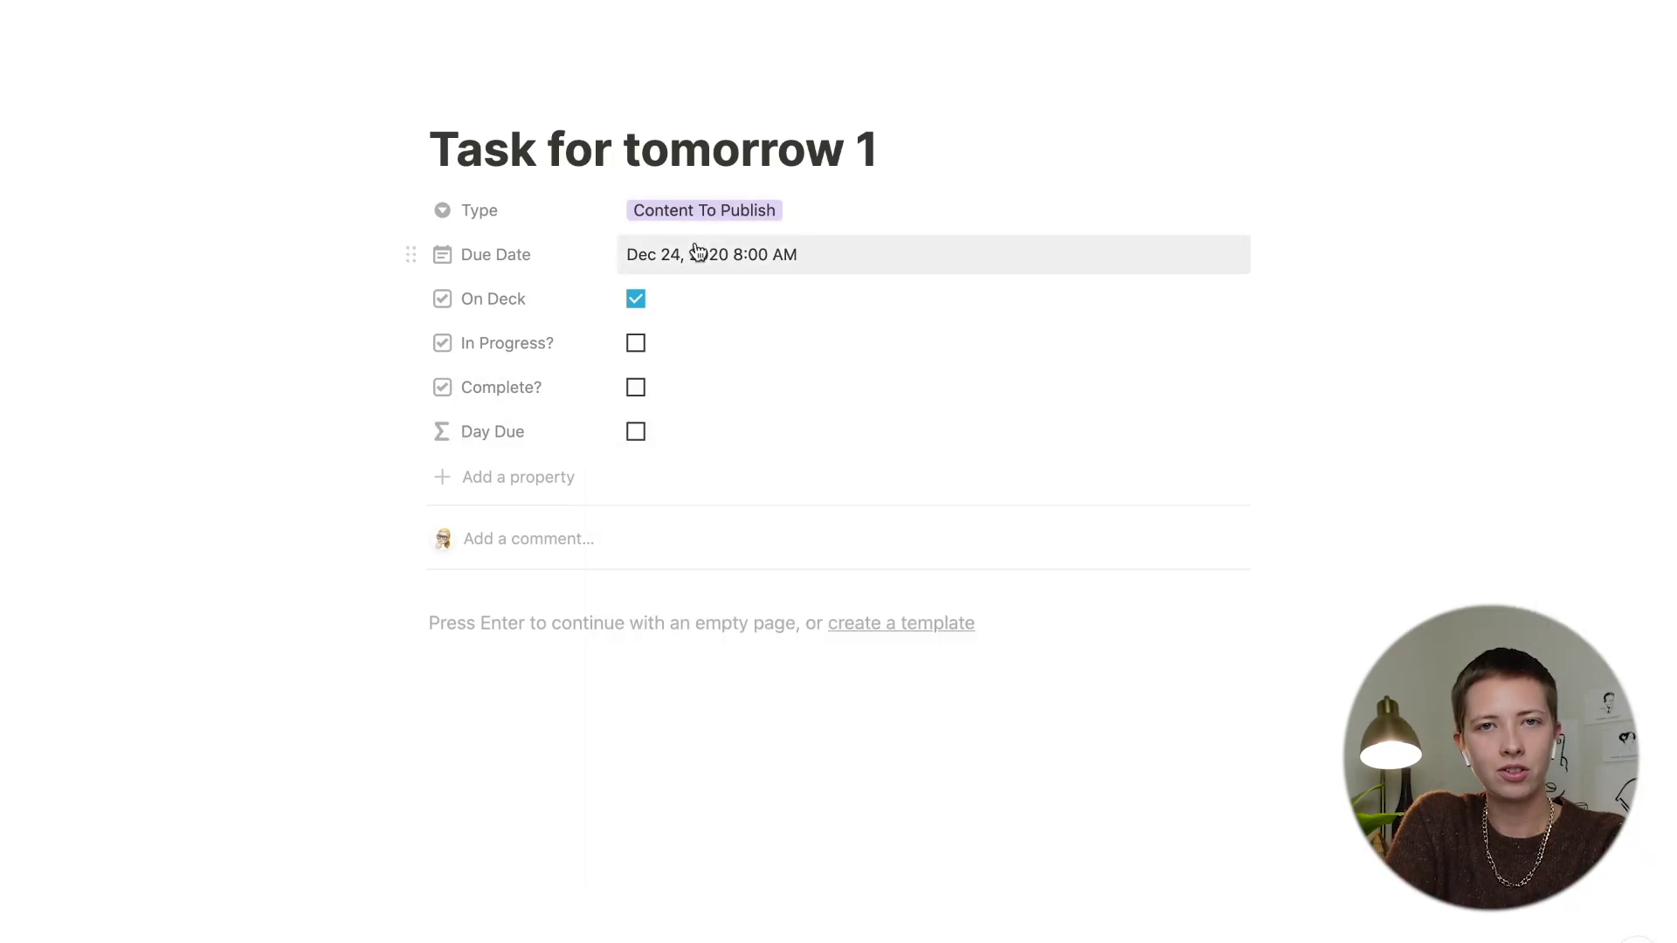
Step: Set the due date of Task for tomorrow 1 to Dec 23, 2020
left_click(696, 253)
left_click(772, 526)
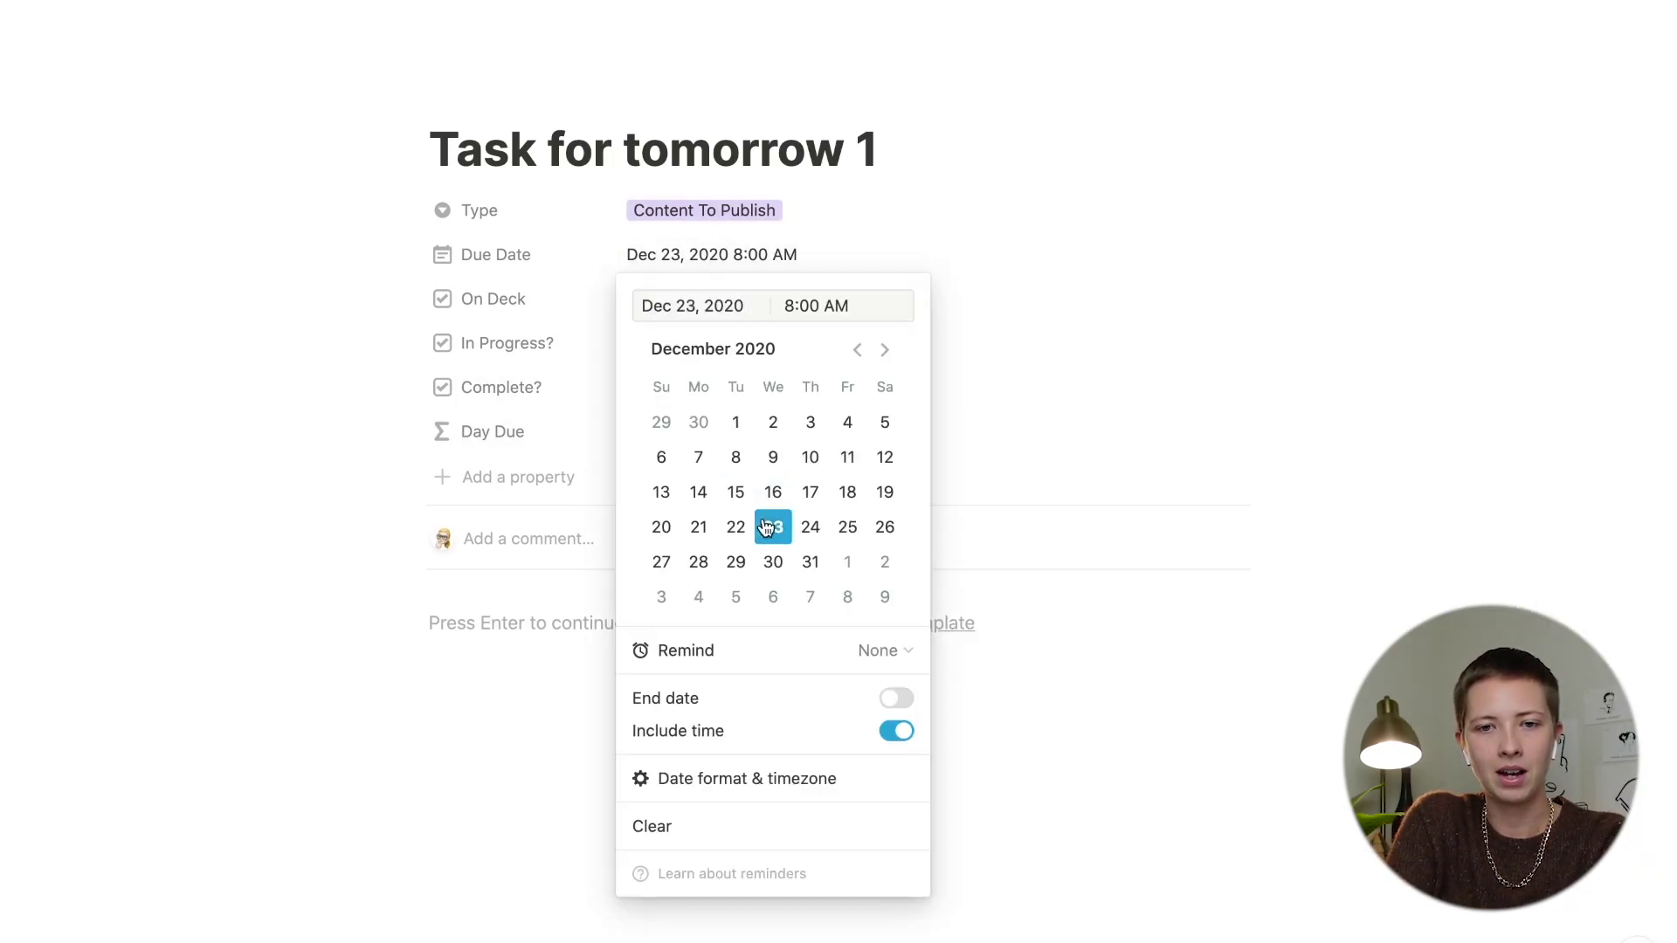
Step: Wrap the Day Due date comparison in an if( function and begin a nested if( after the comparison
left_click(542, 490)
left_click(677, 446)
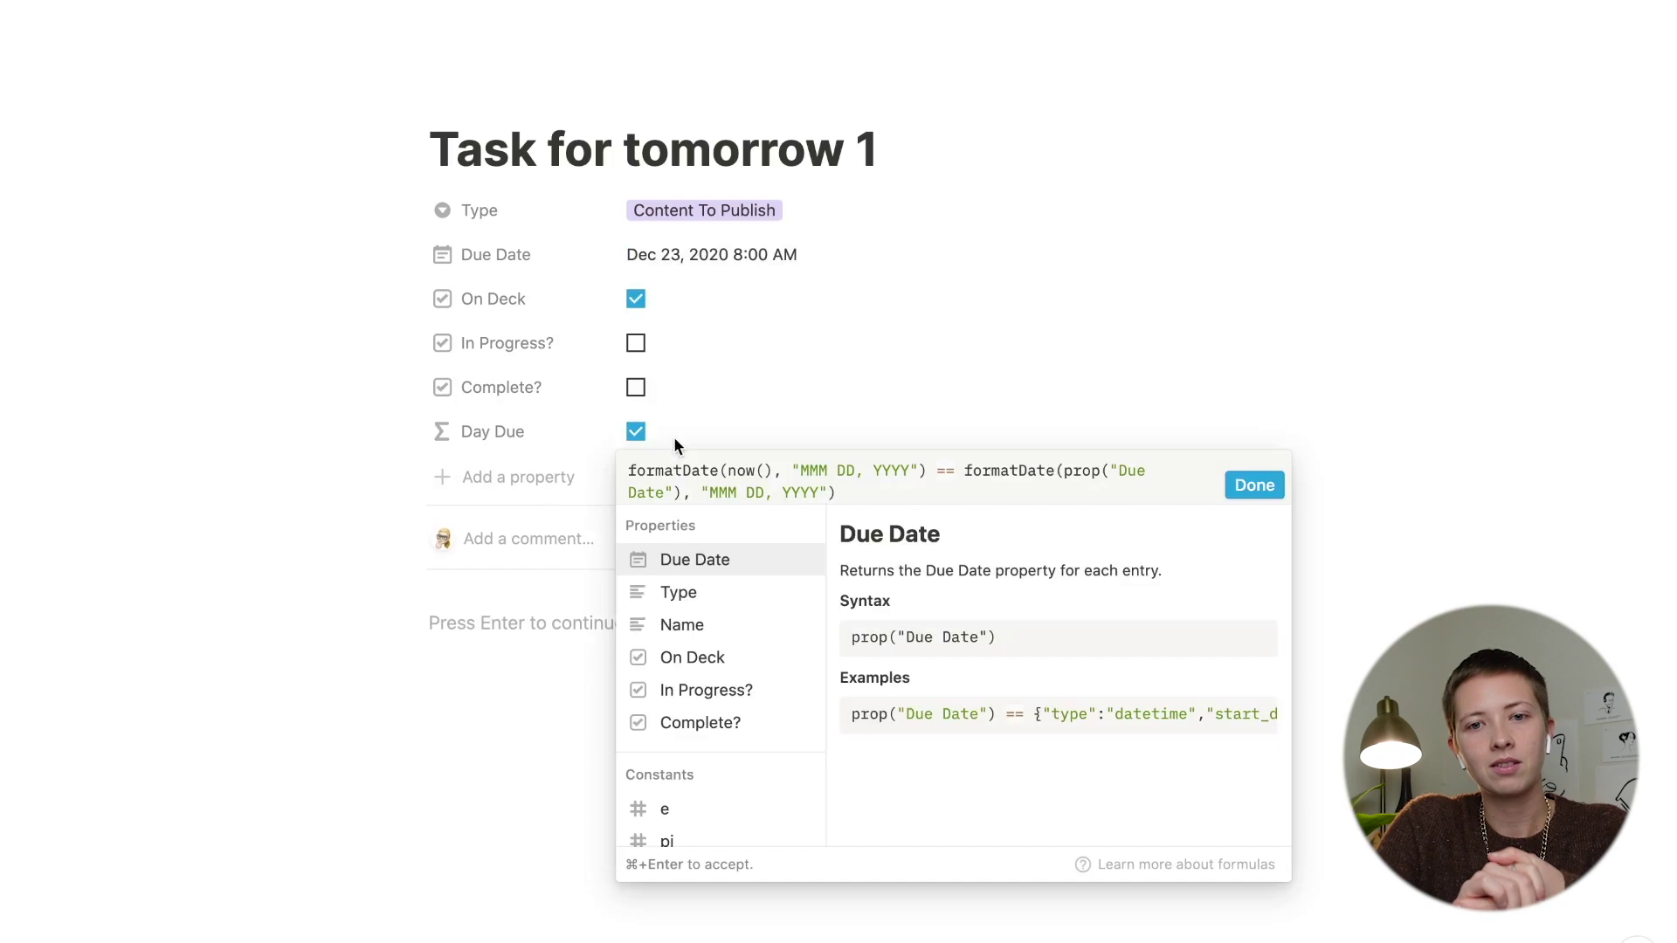
left_click(626, 468)
type("if")
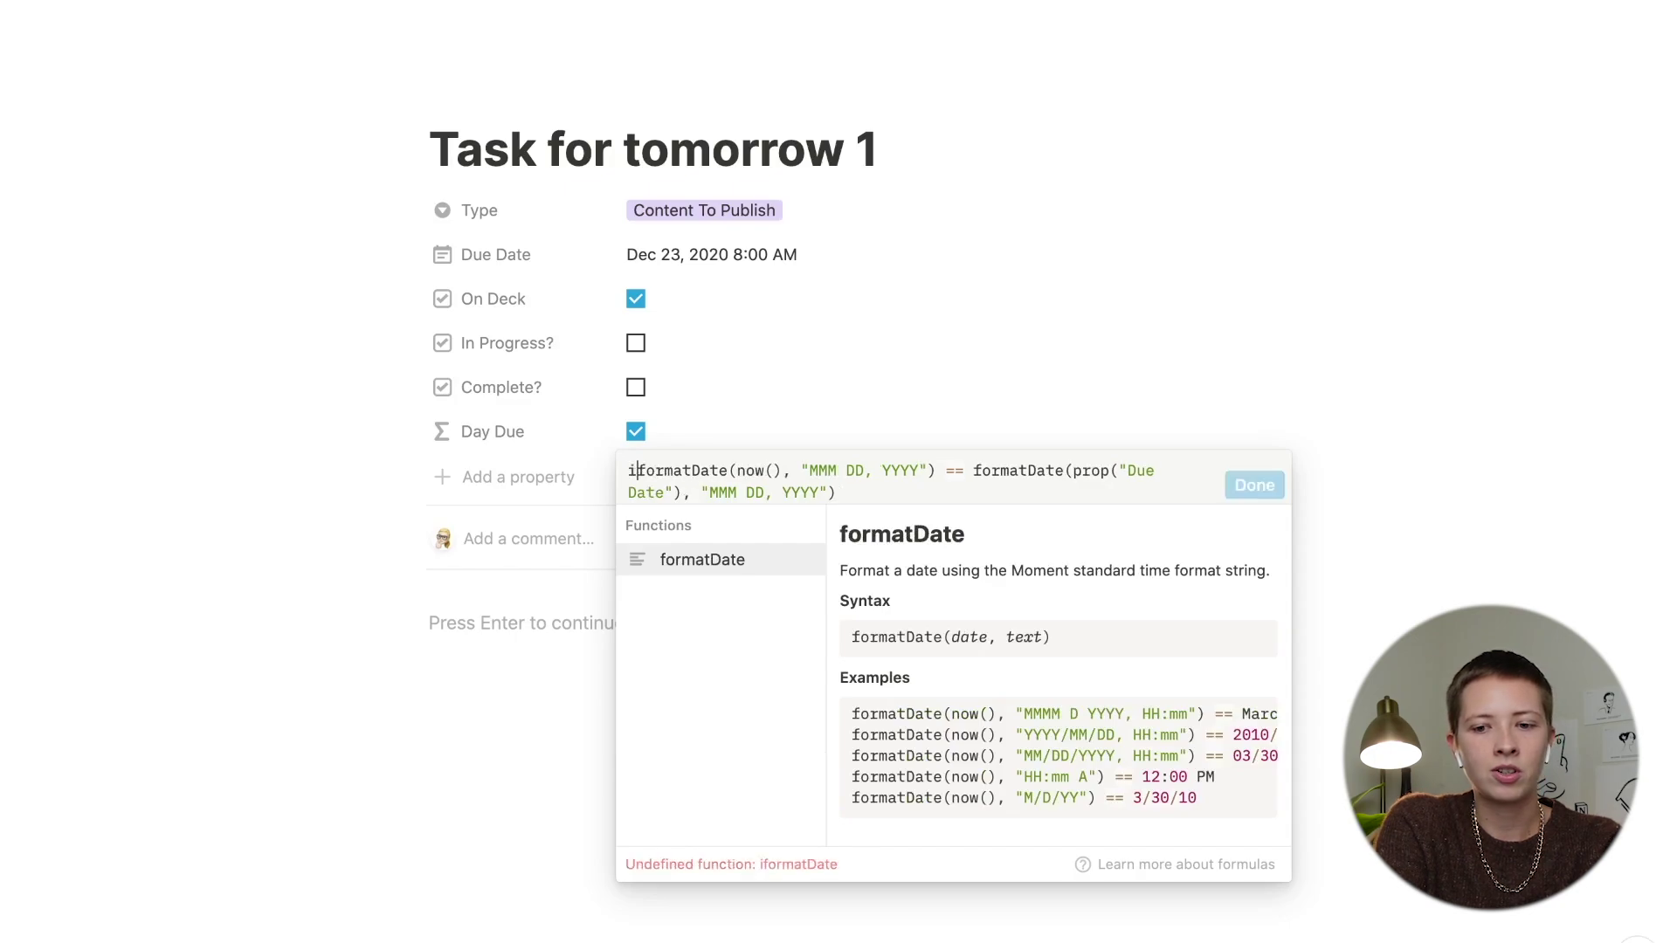
type("(")
left_click(839, 493)
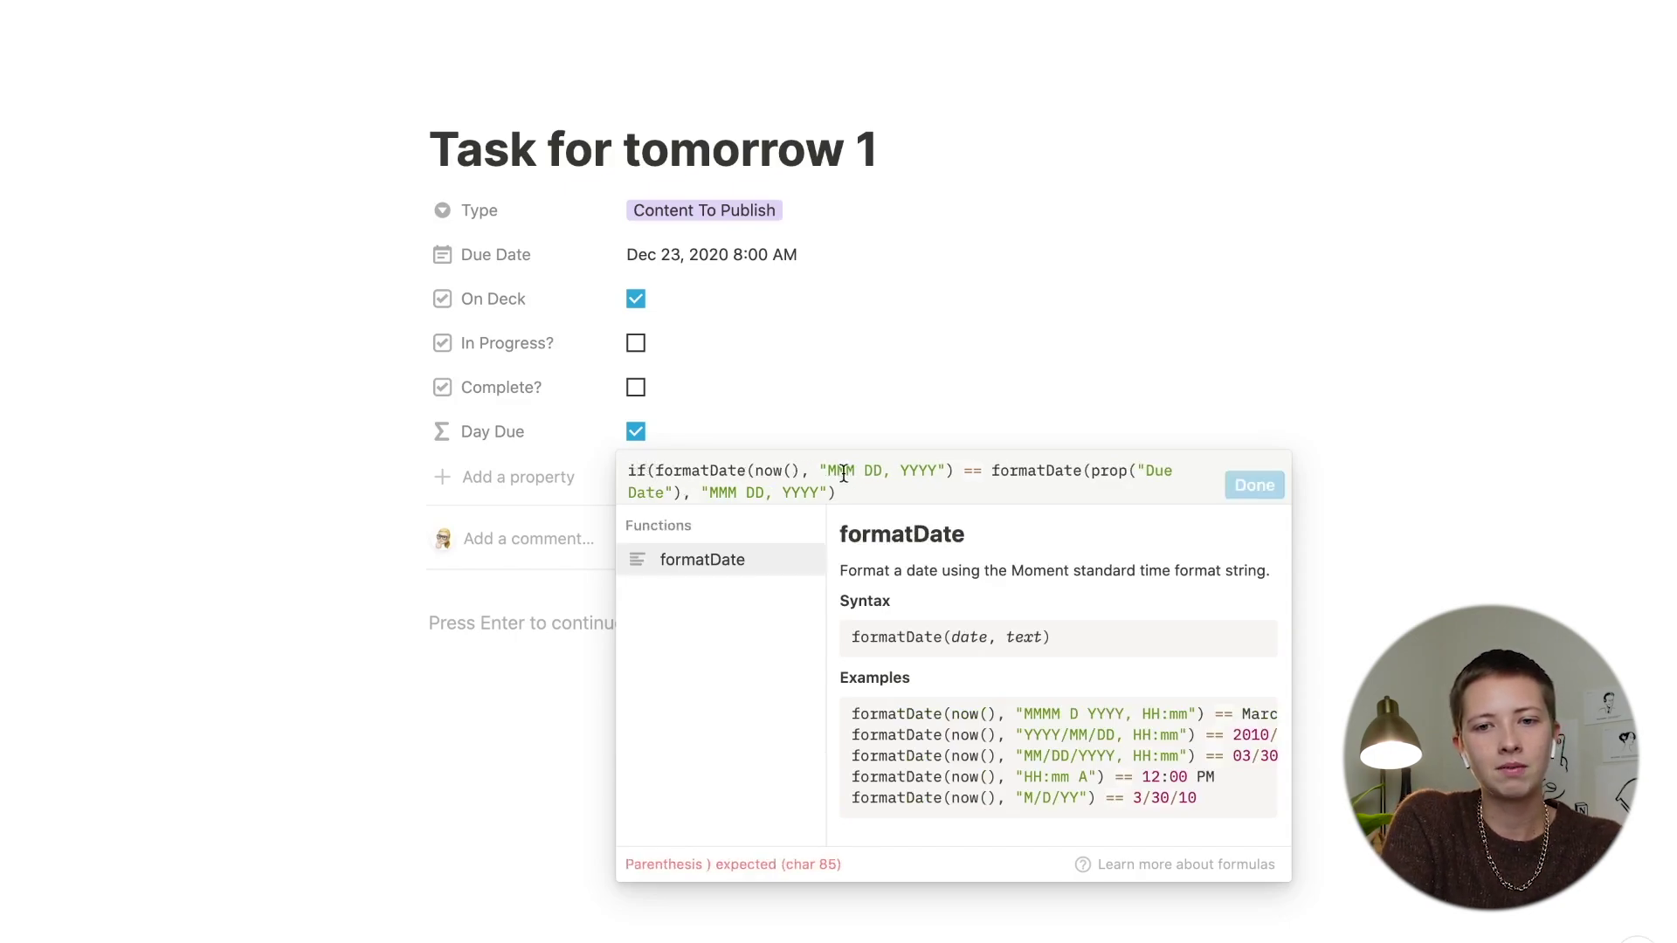
type(", if")
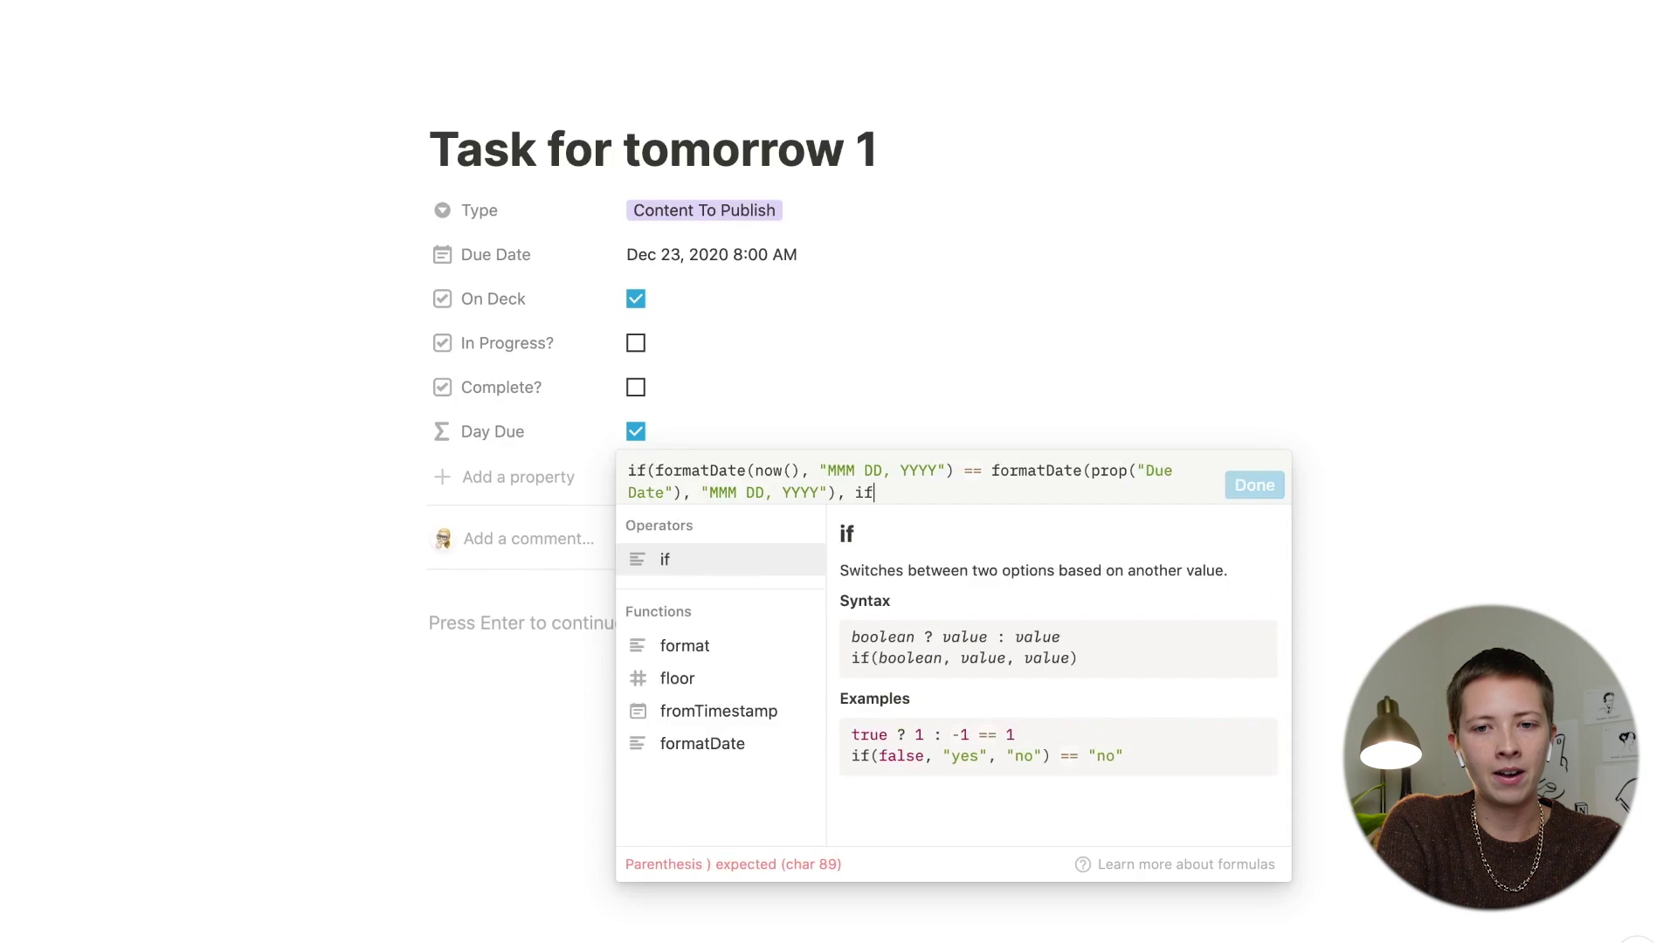
type("(")
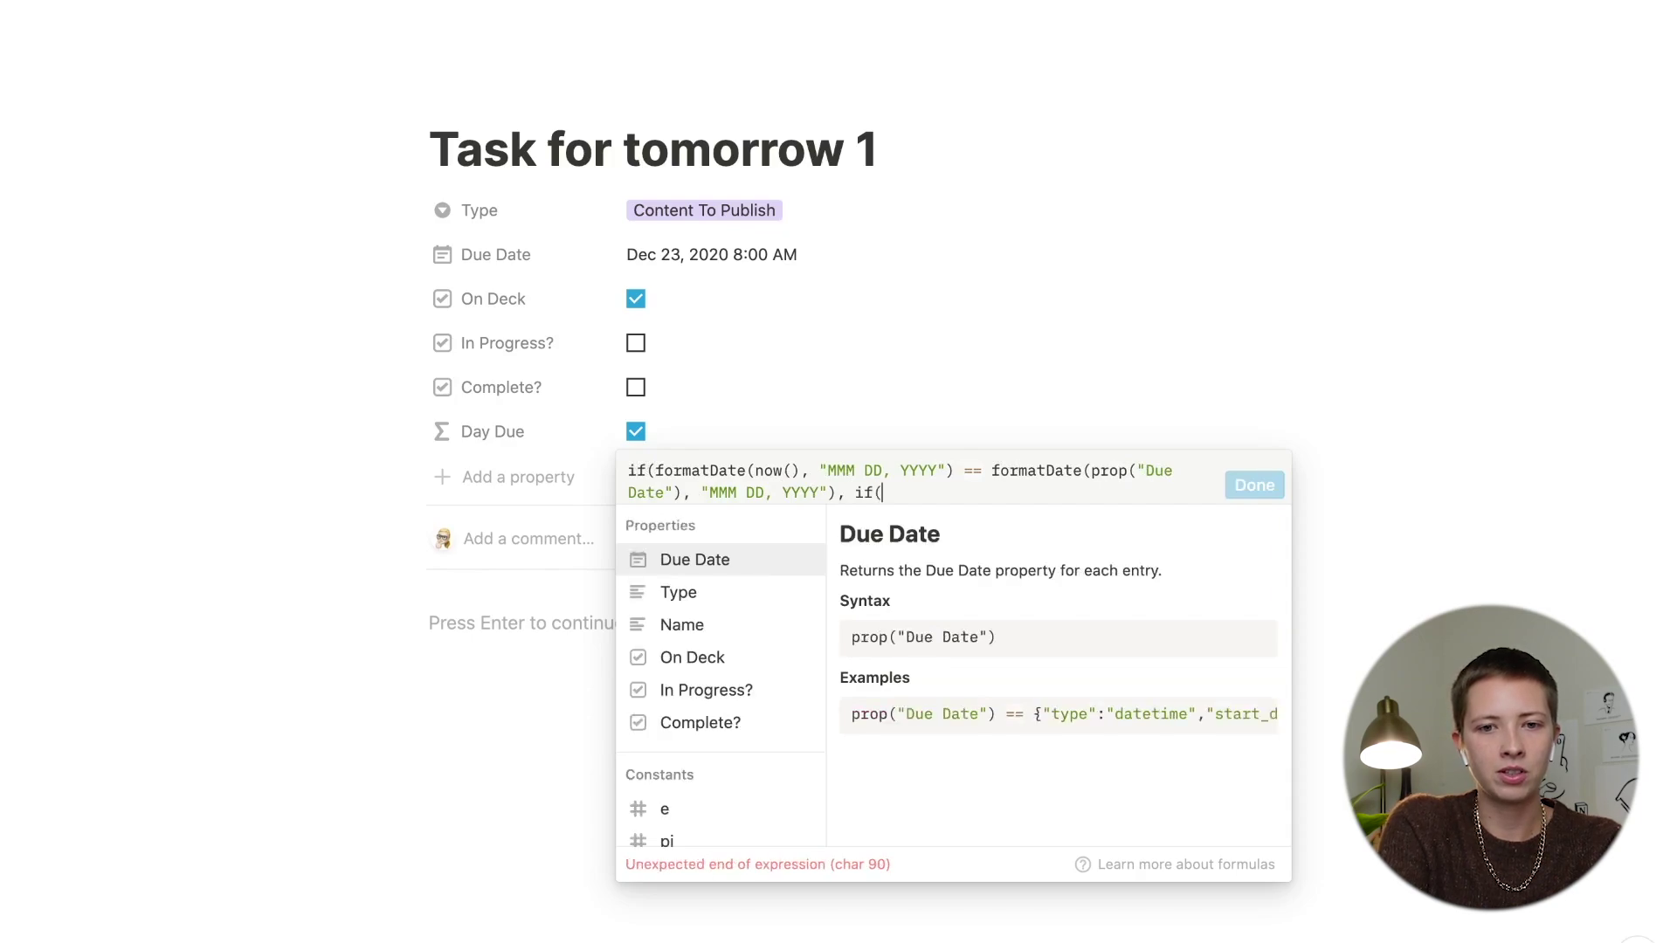
Step: Insert "Due Today" as the true result of the Day Due formula, ahead of the nested if(
left_click(859, 493)
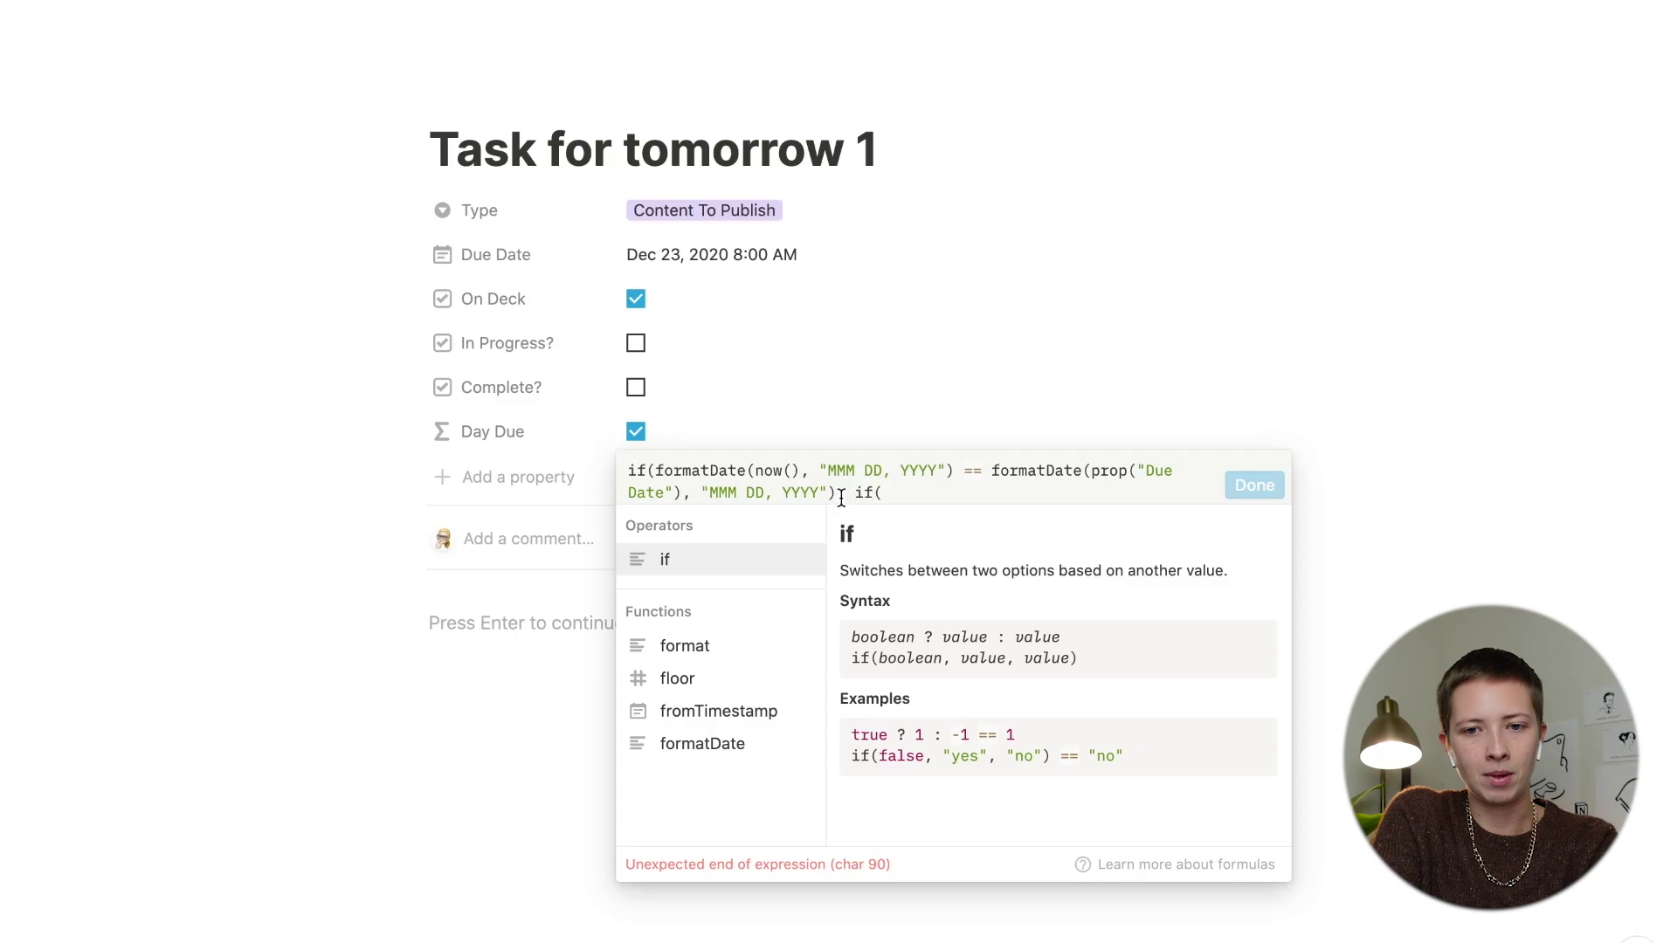
type("\"\",")
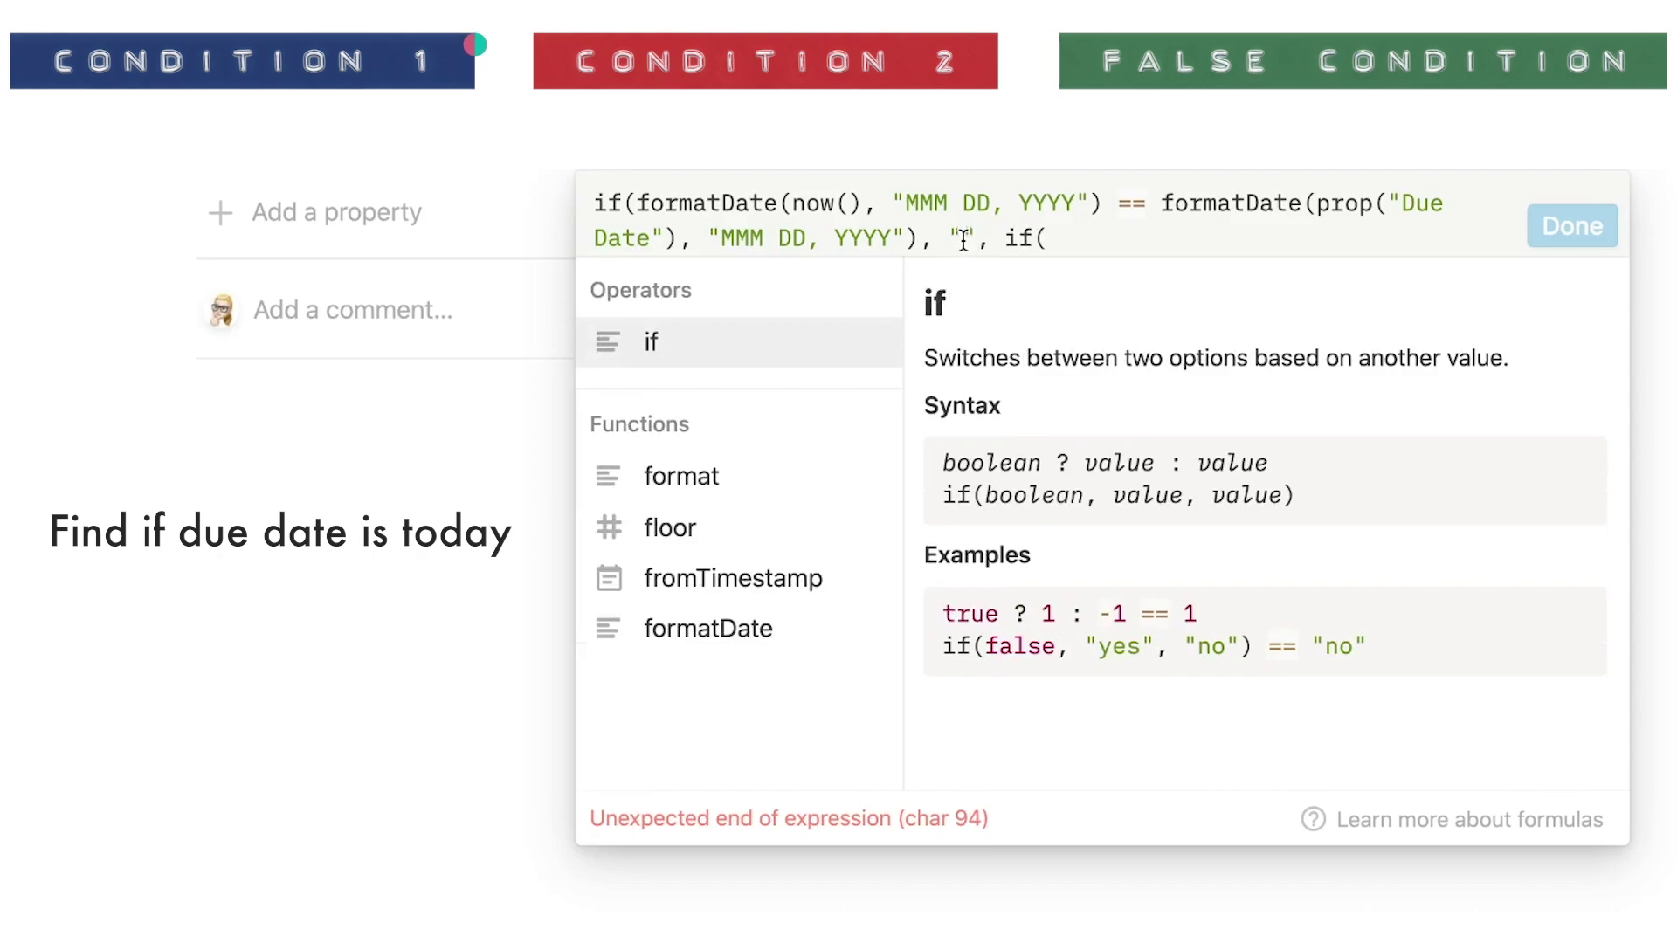
left_click(961, 234)
type("Due Today\"")
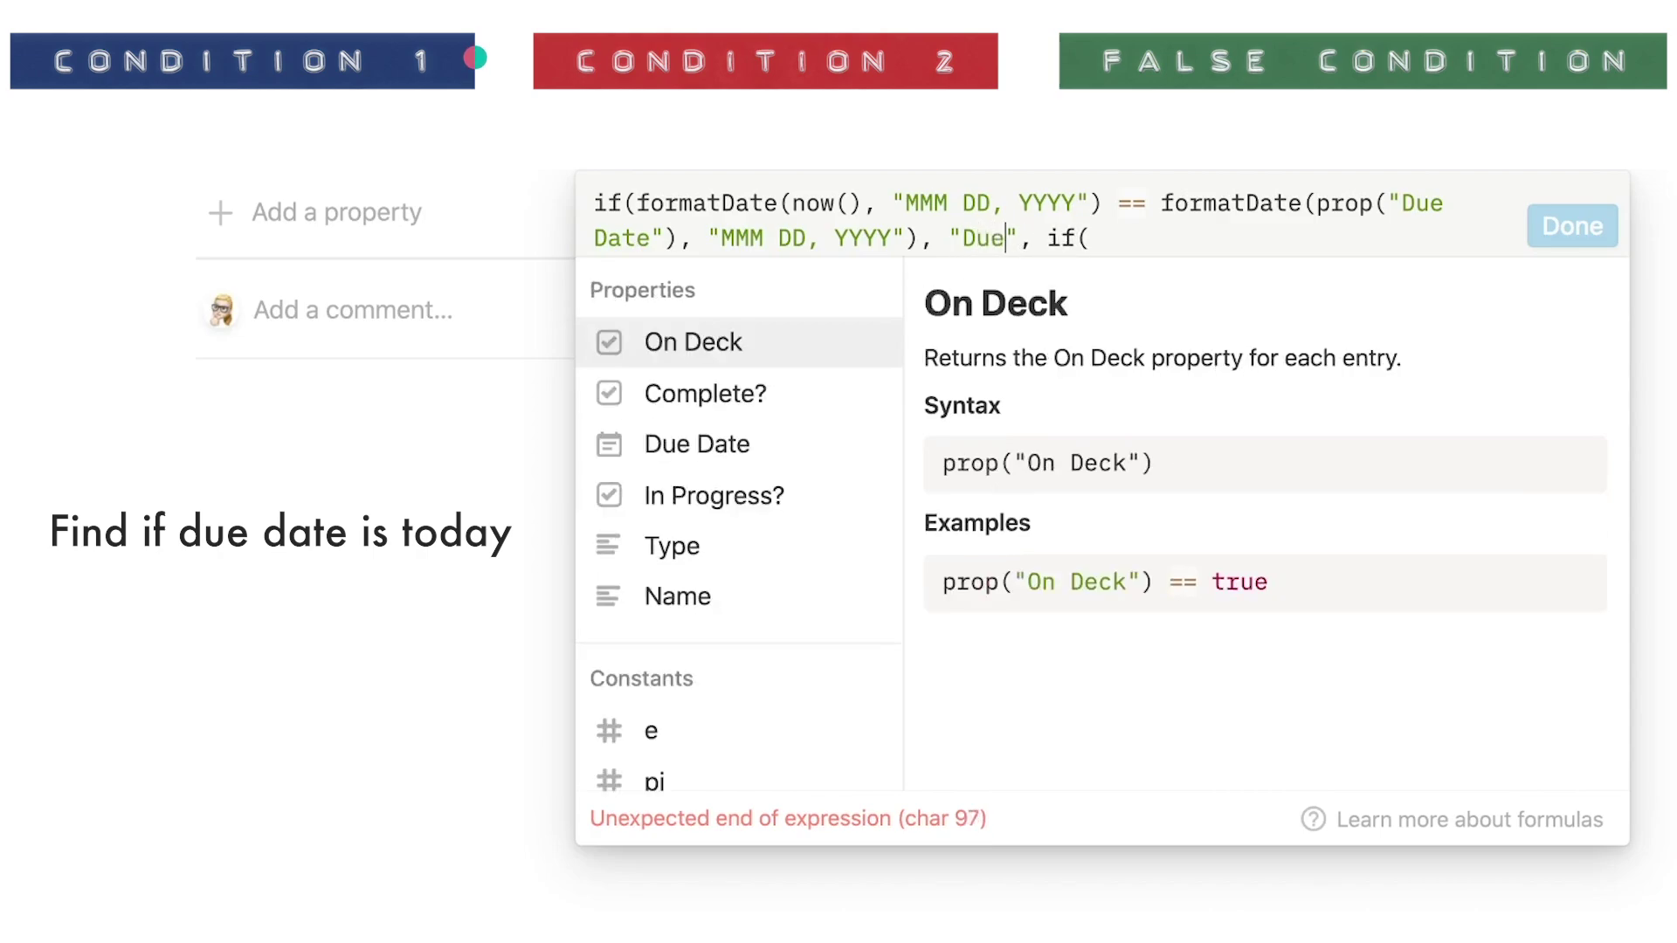
type(",")
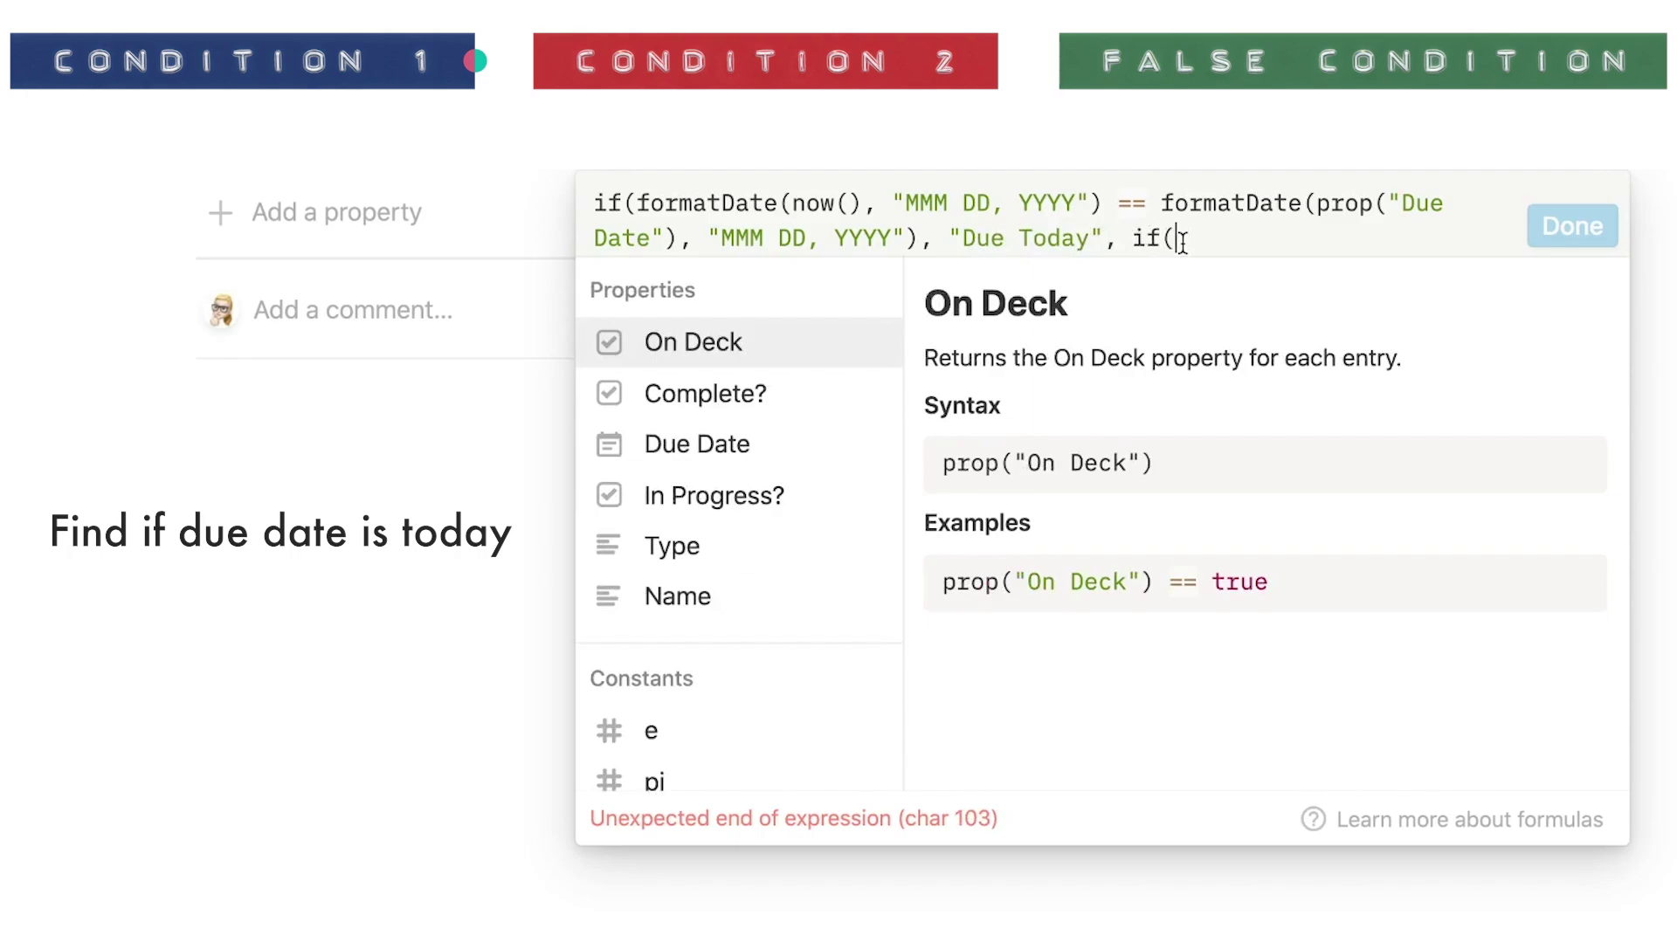
Step: Replace the nested if( with an empty text result "" and a closing parenthesis, and set the due date to Dec 24, 2020
left_click_drag(1177, 237, 1133, 238)
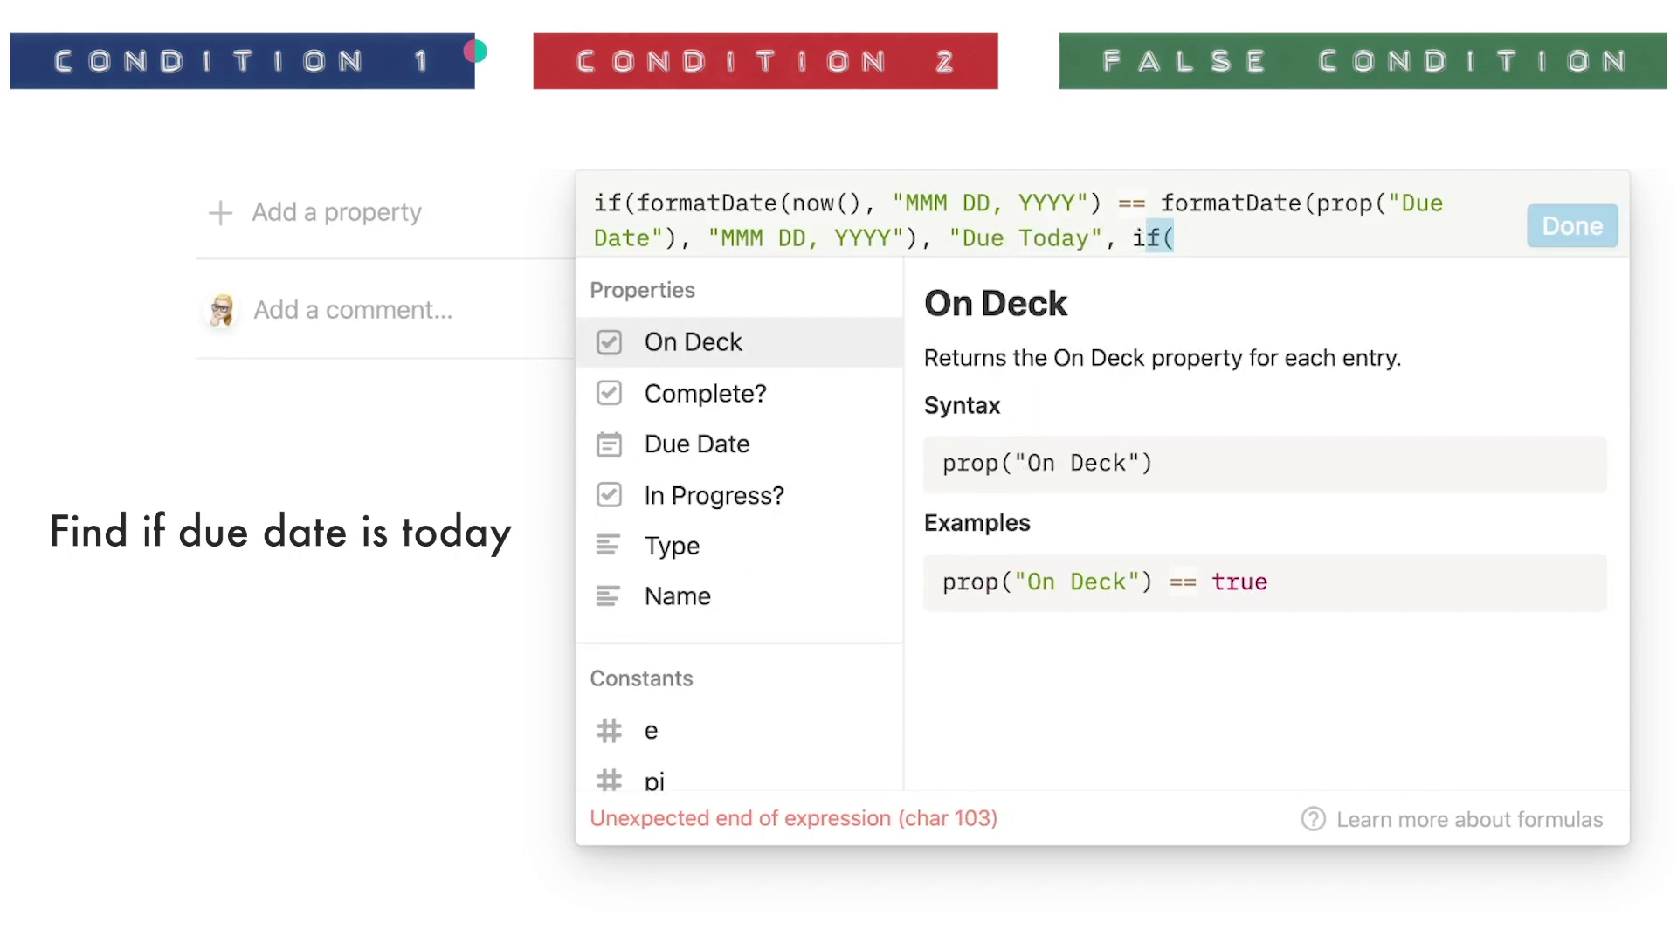
key("BackSpace")
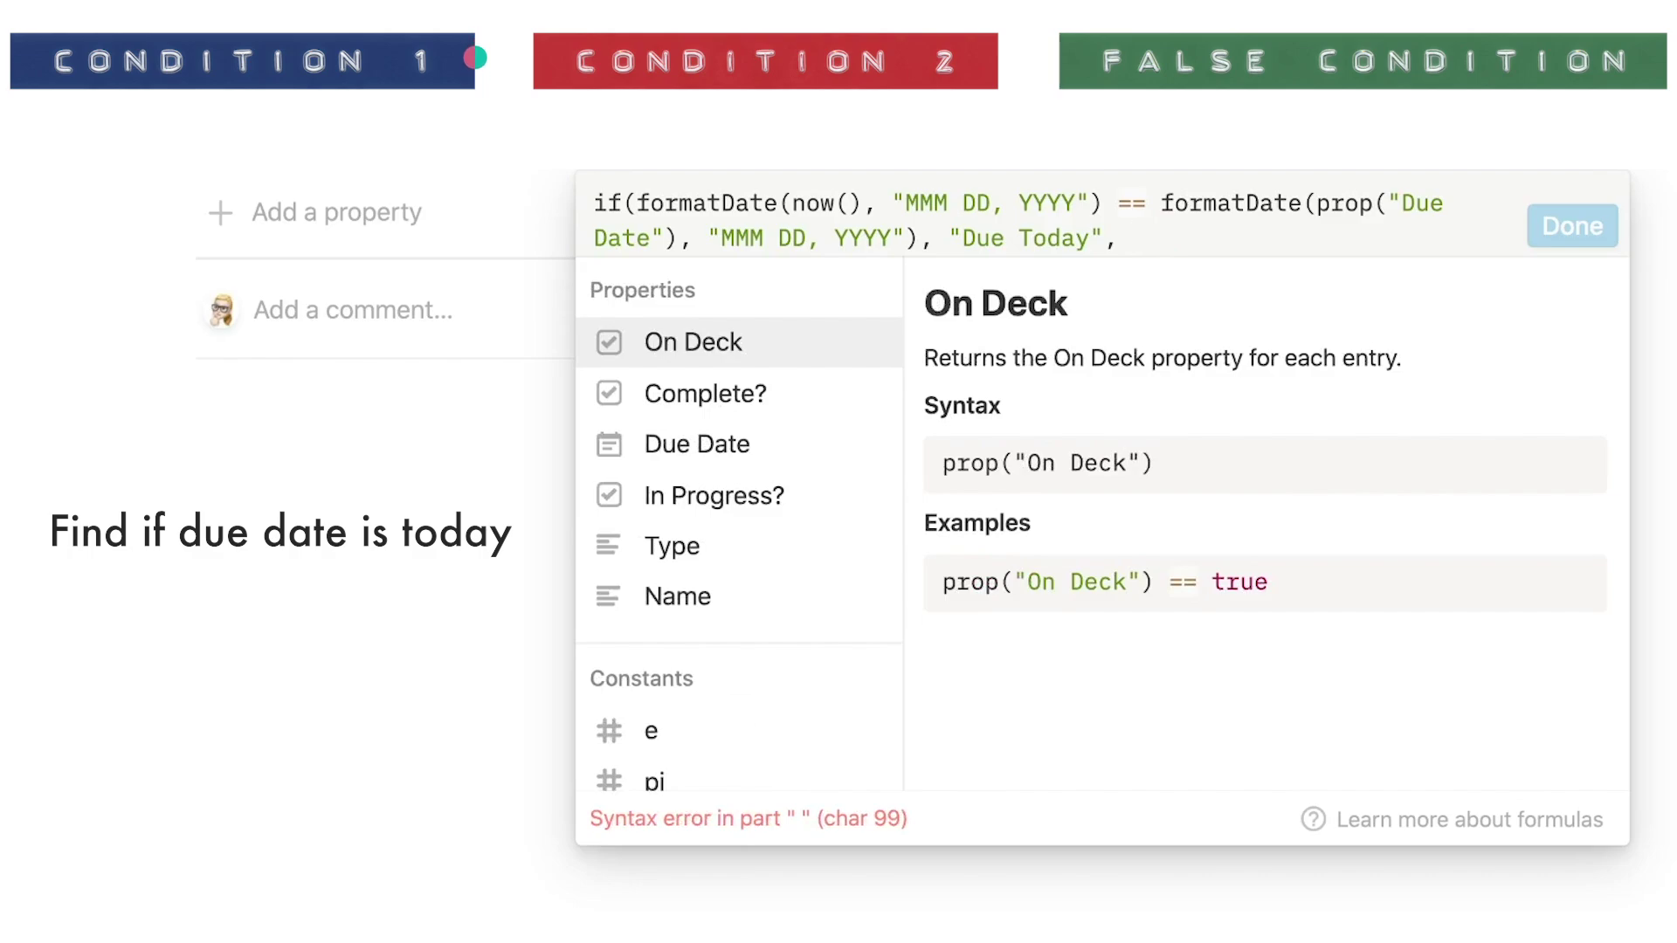
type("\"\"")
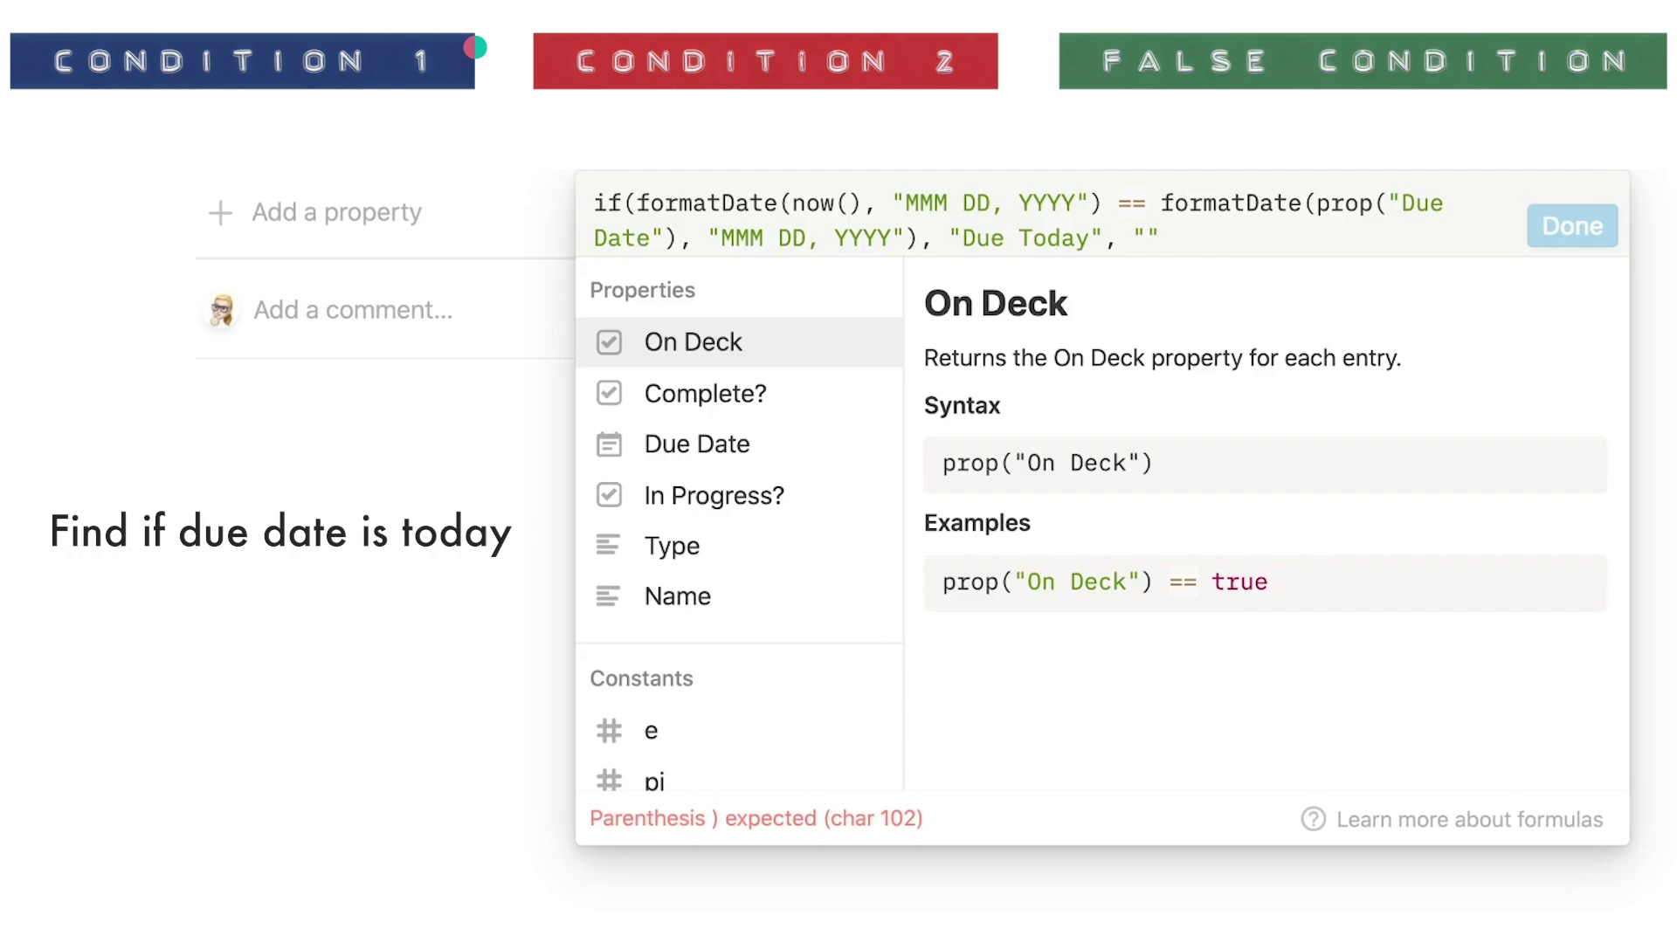
type(")")
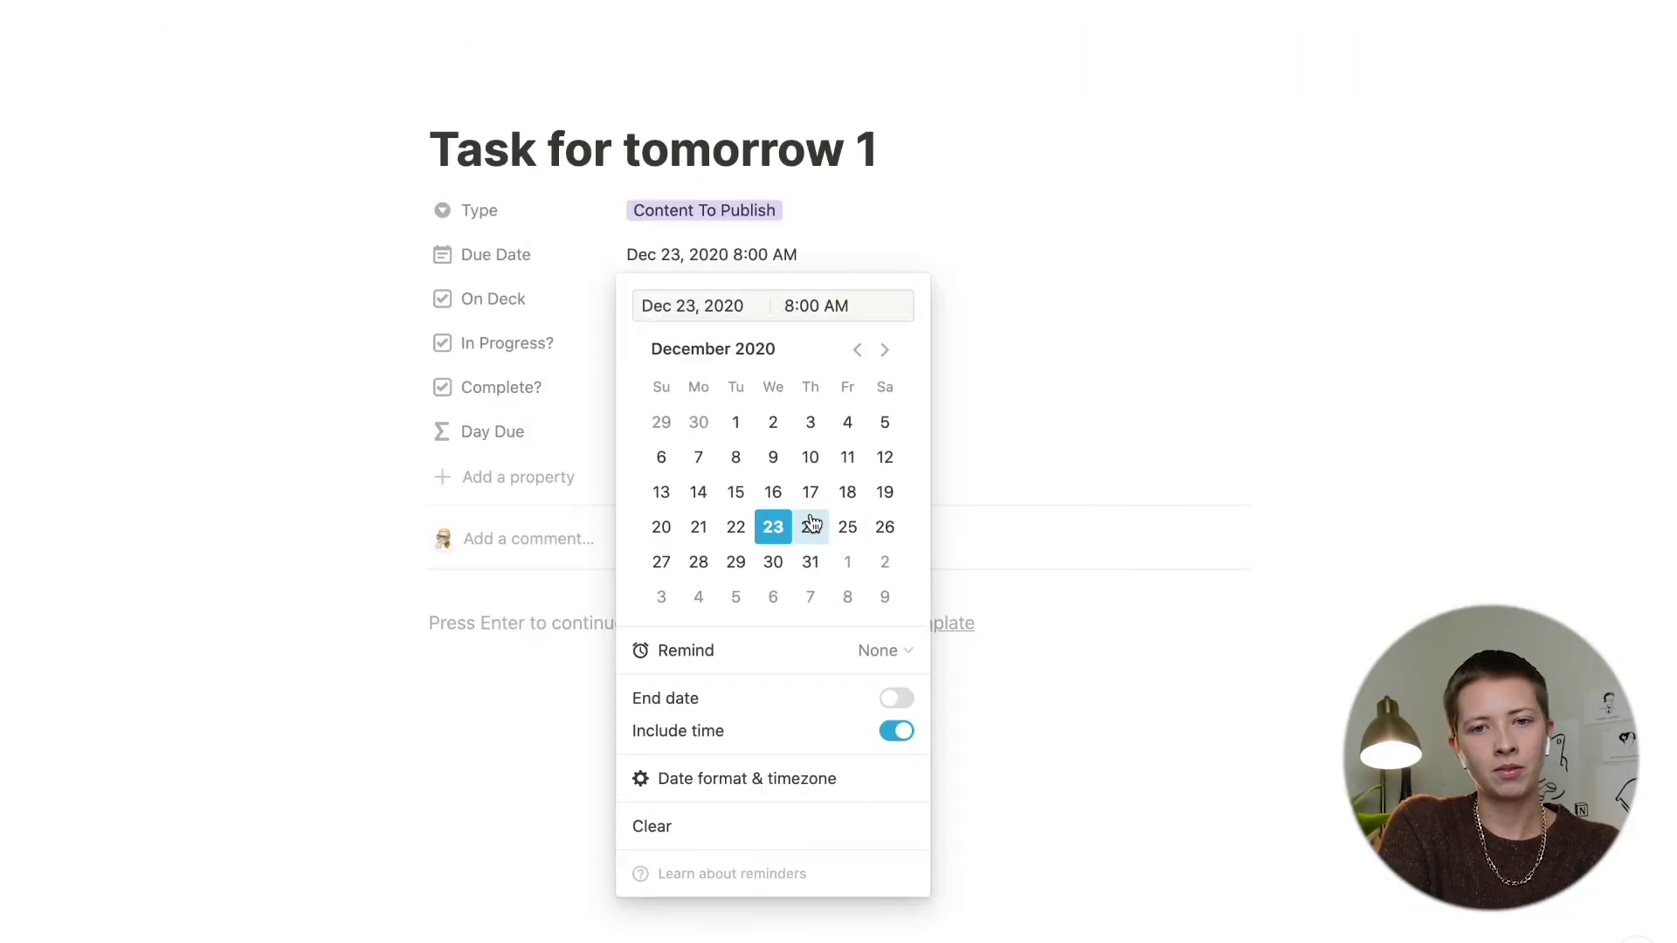
left_click(810, 522)
left_click(378, 390)
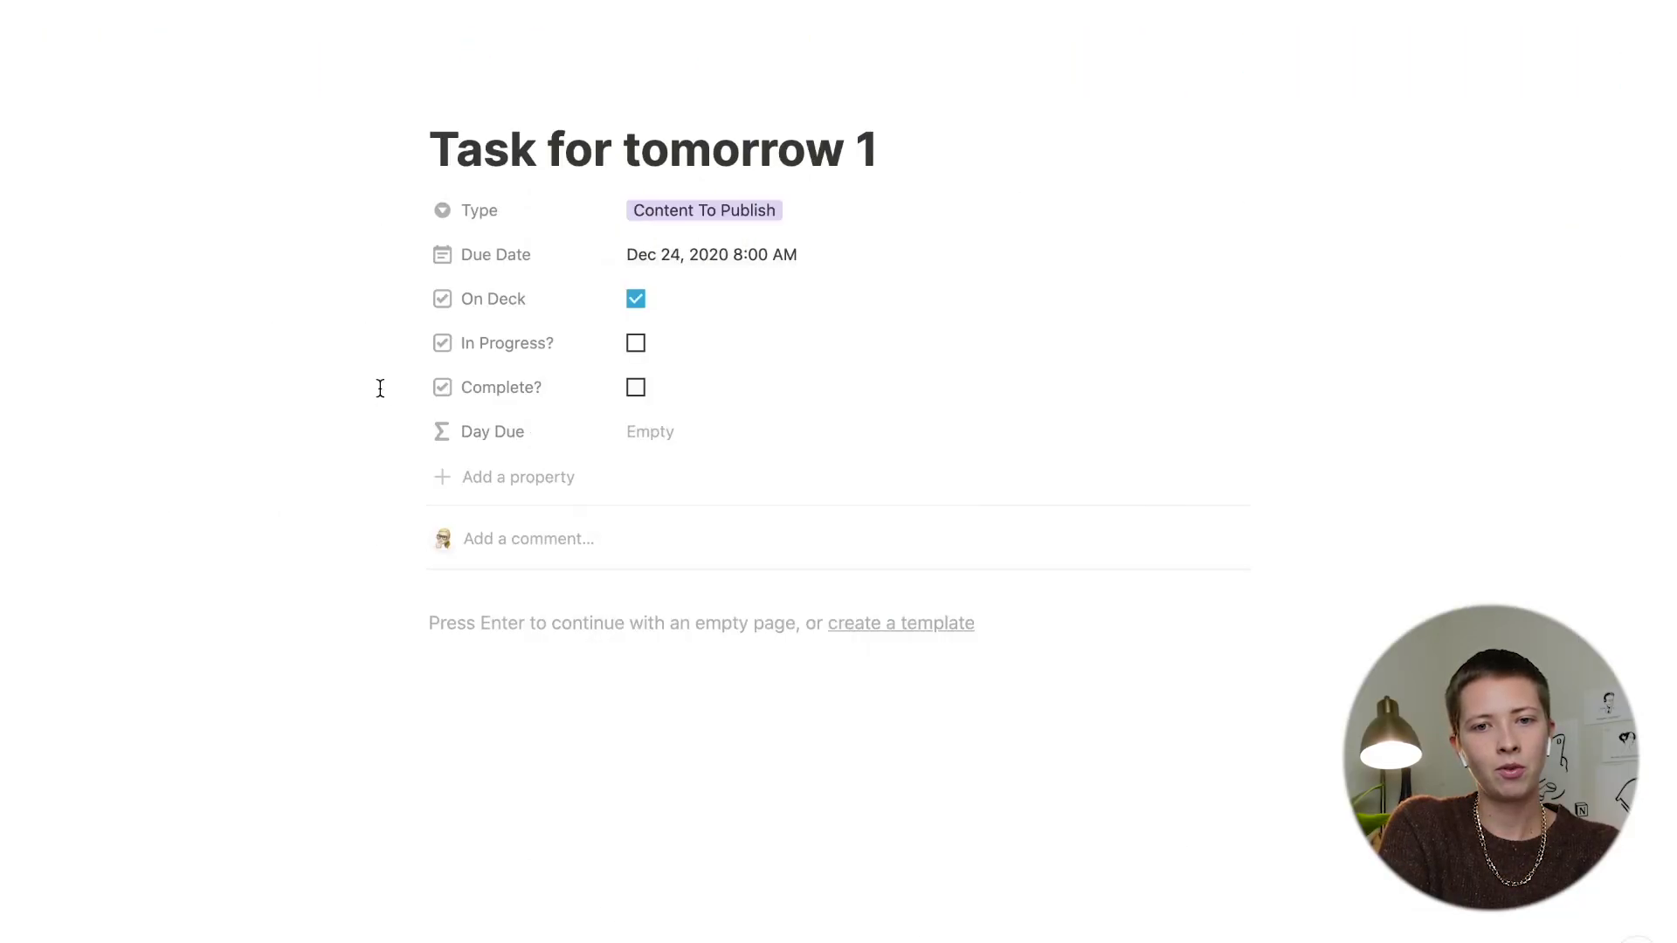
Step: Replace the Day Due formula's empty false result with if(dateBetween(prop("Due Date"), now(), "days") <
left_click(651, 441)
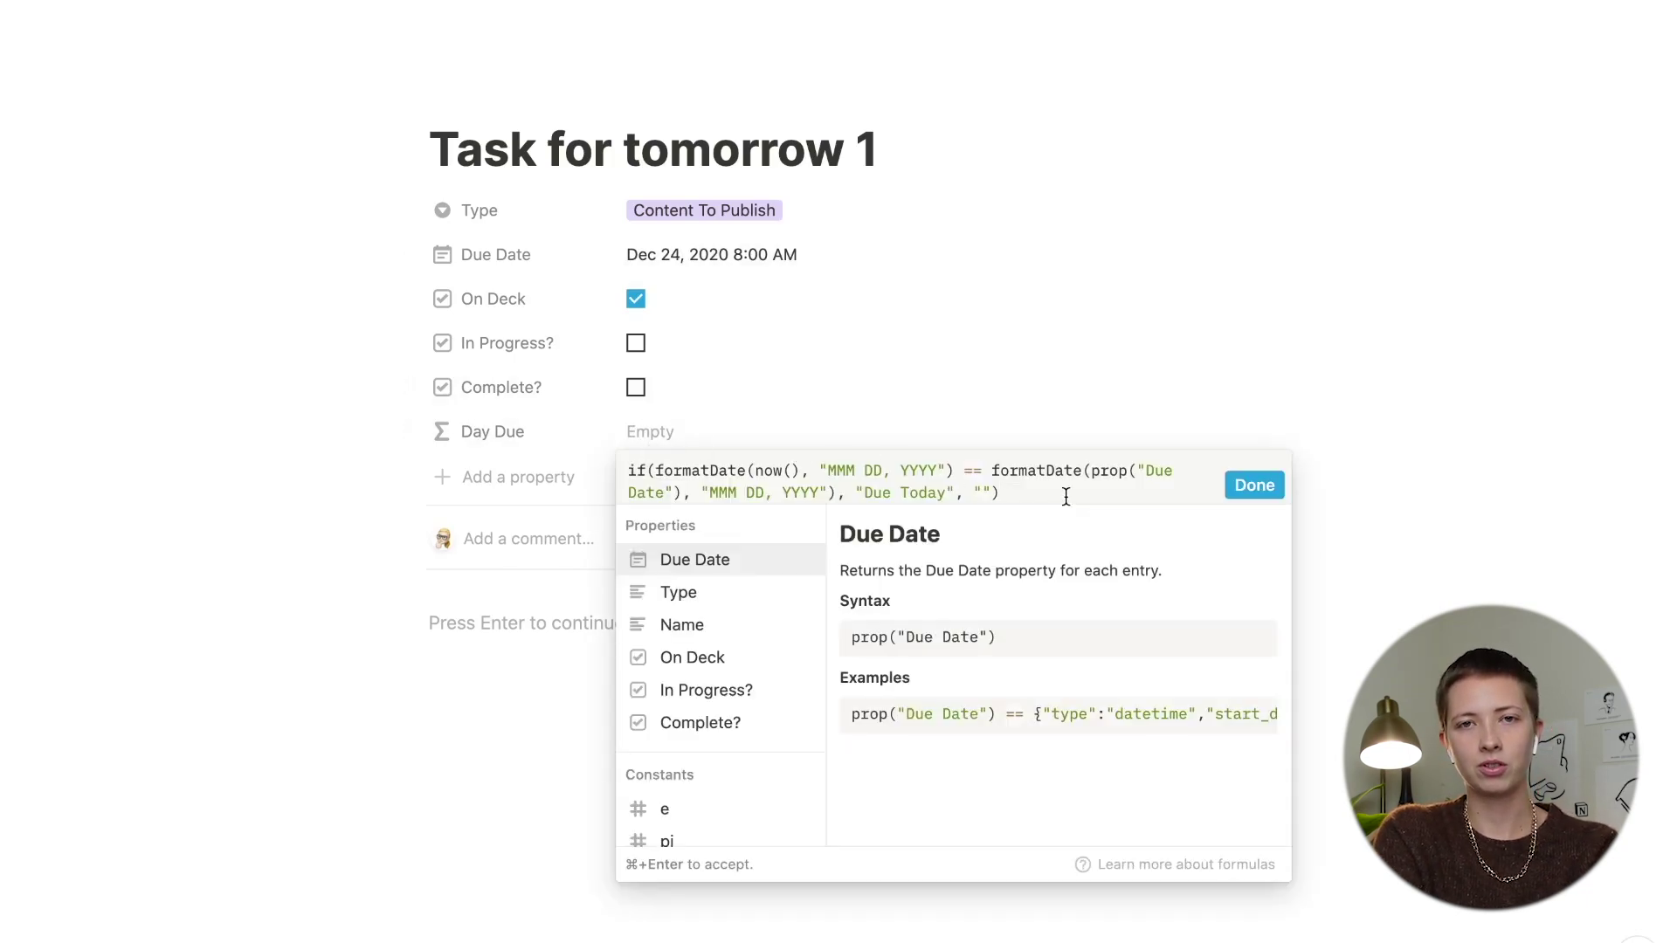
left_click_drag(996, 494, 969, 496)
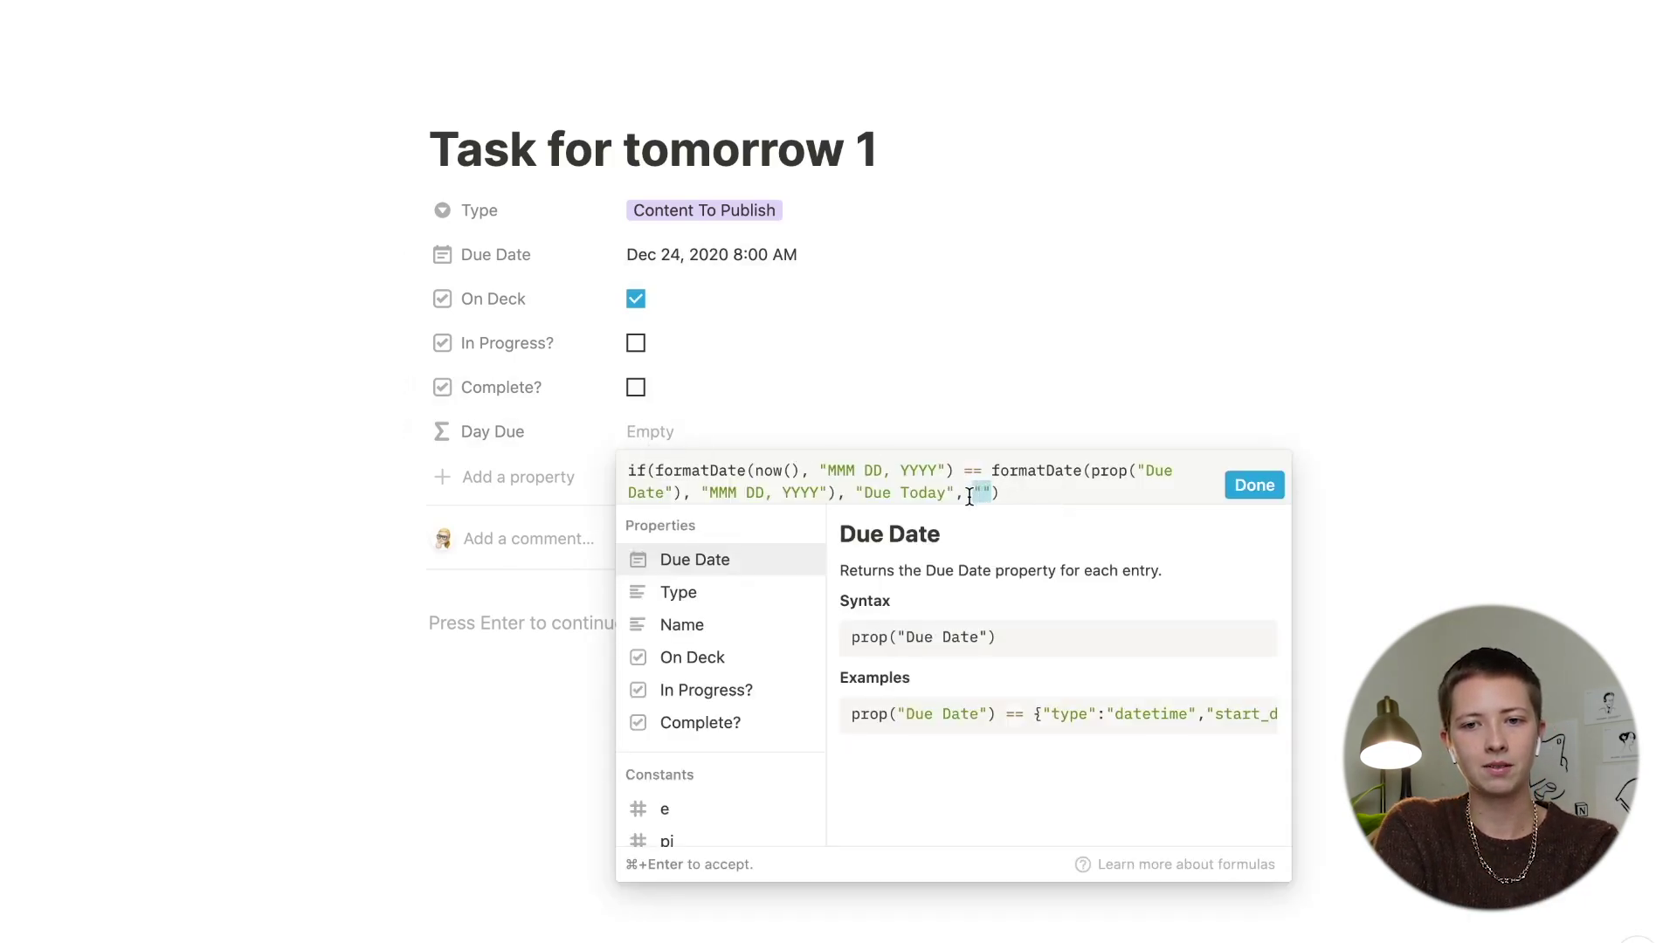
type("if(")
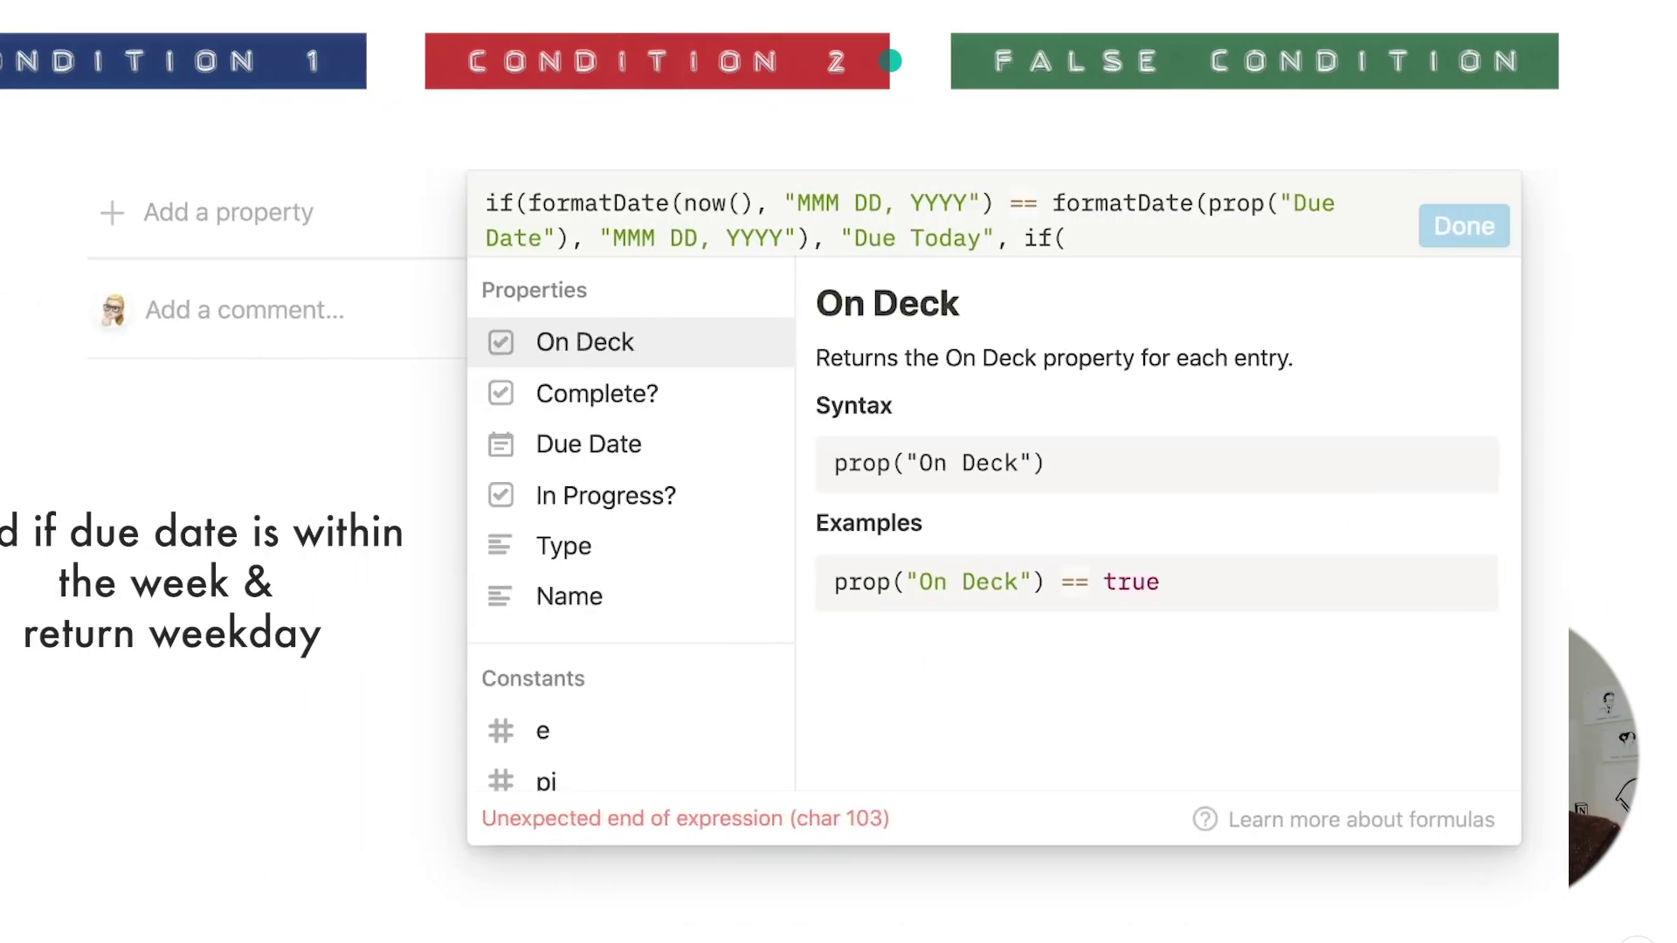
type("date")
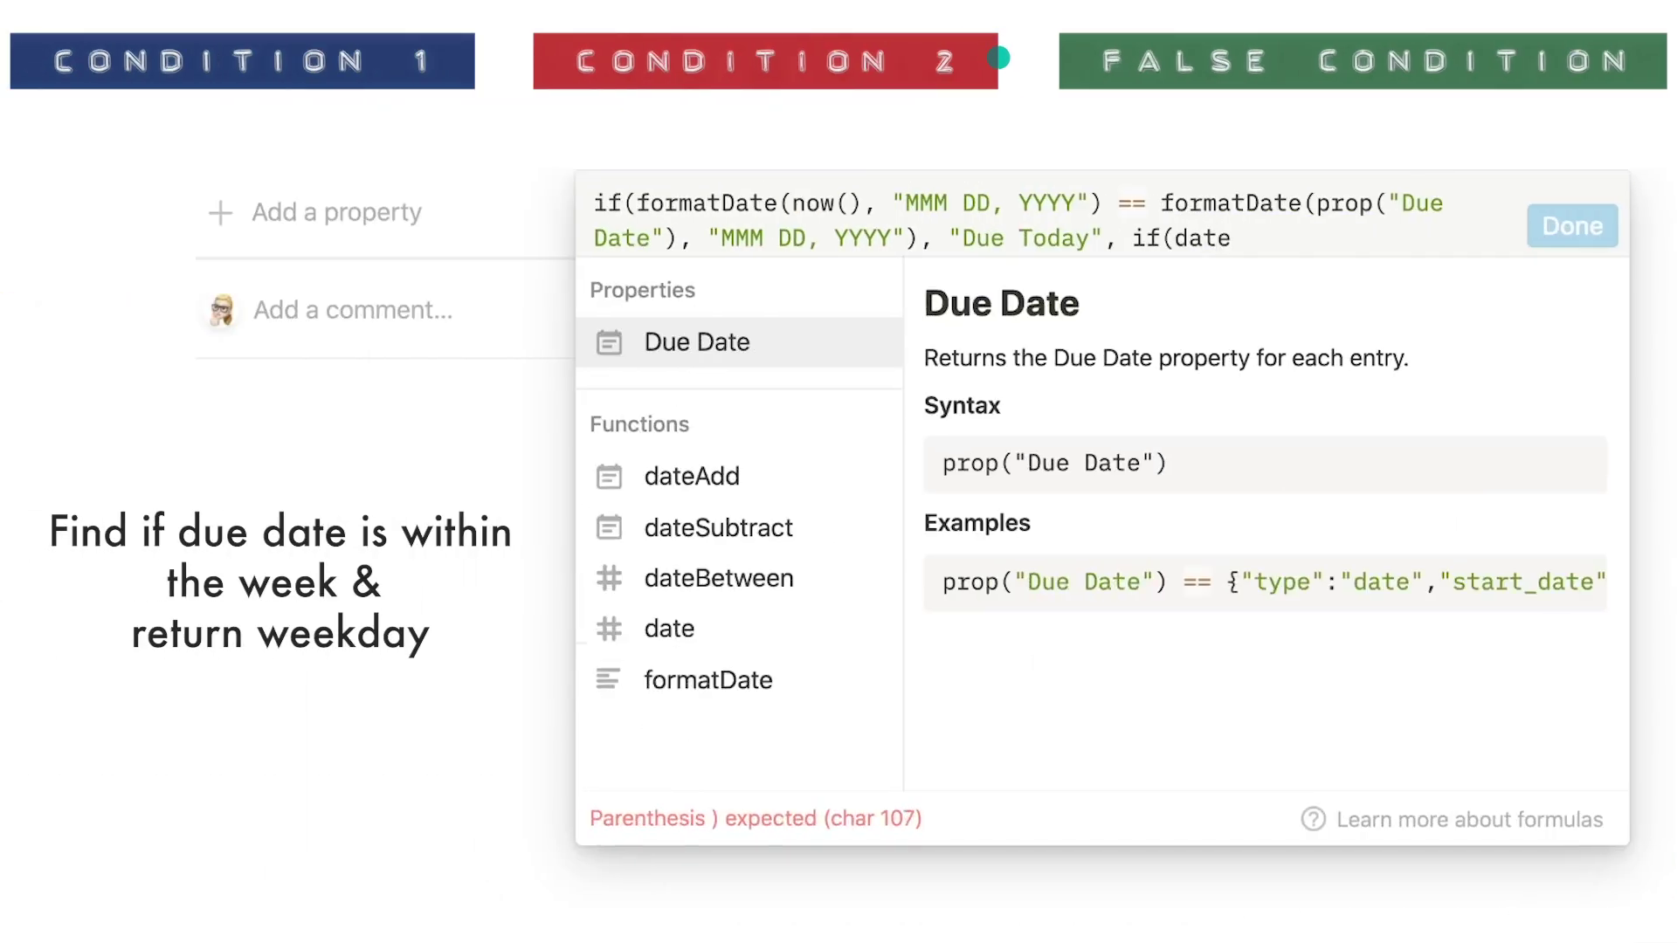
type("Between")
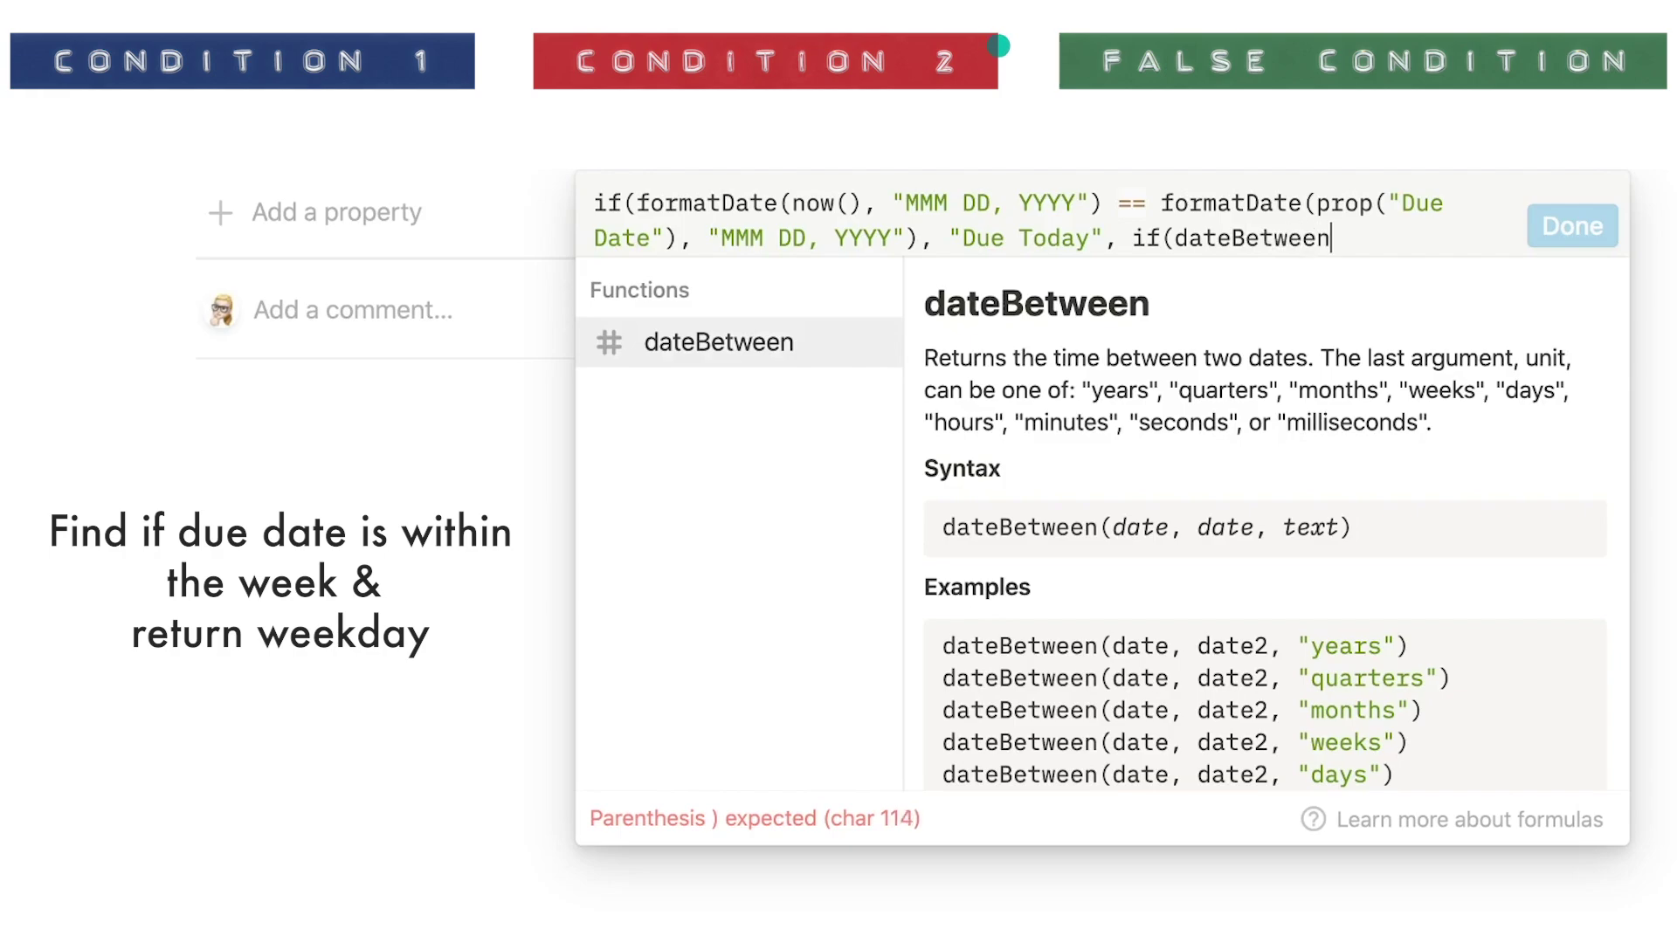
type("(prop")
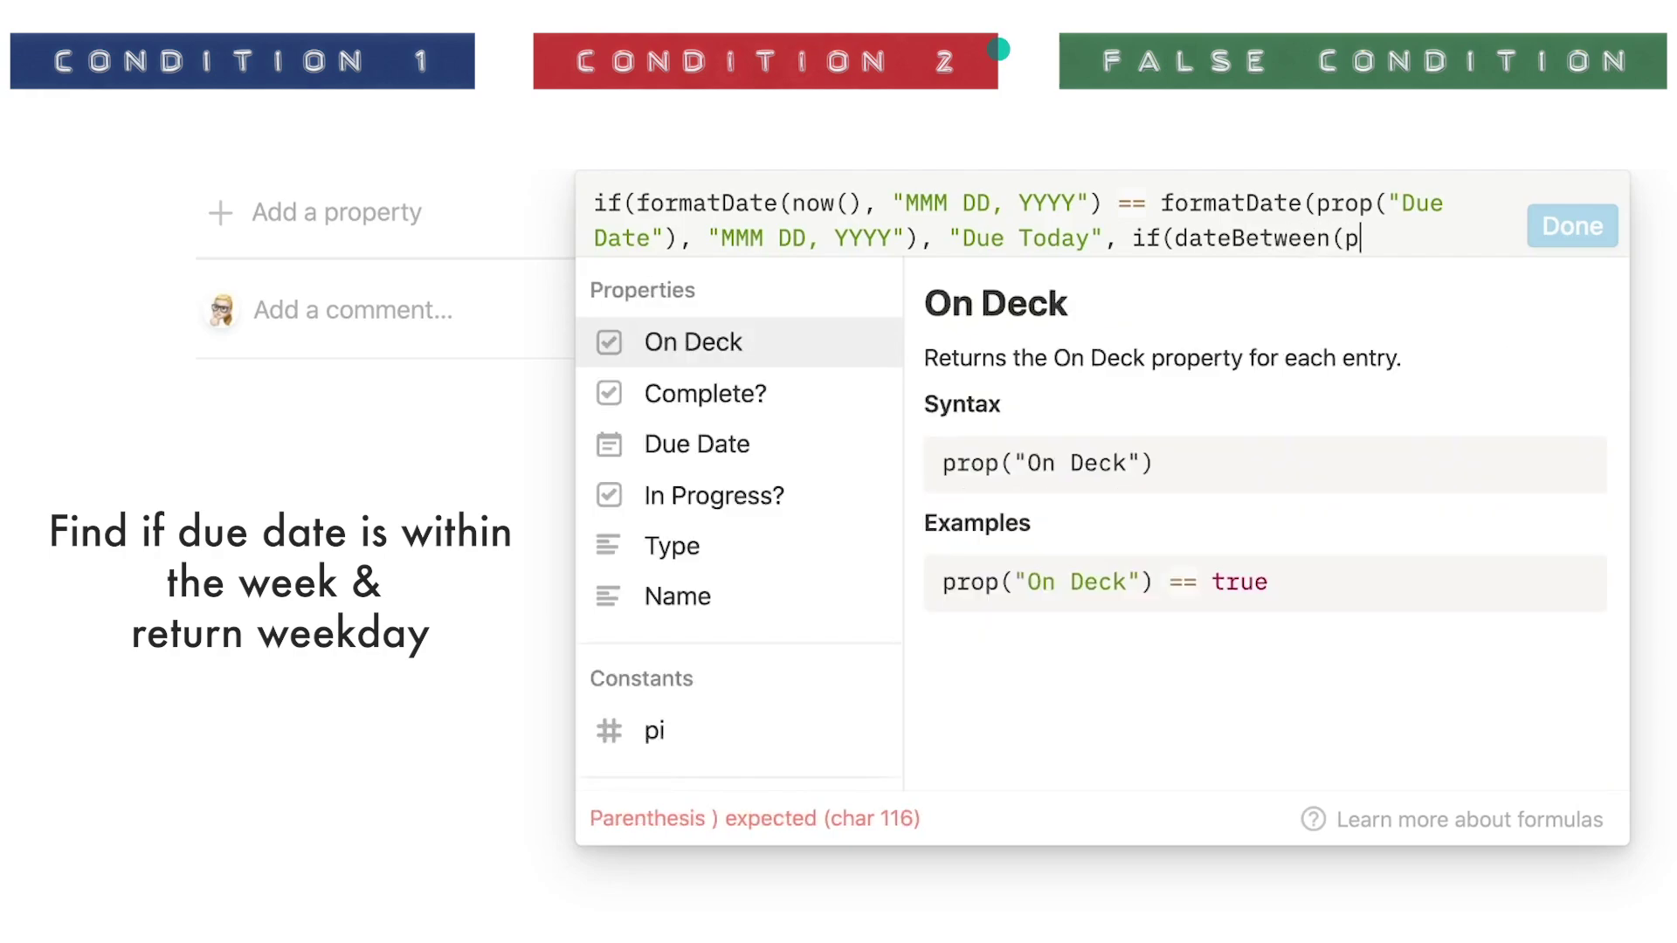
left_click(692, 443)
type(",")
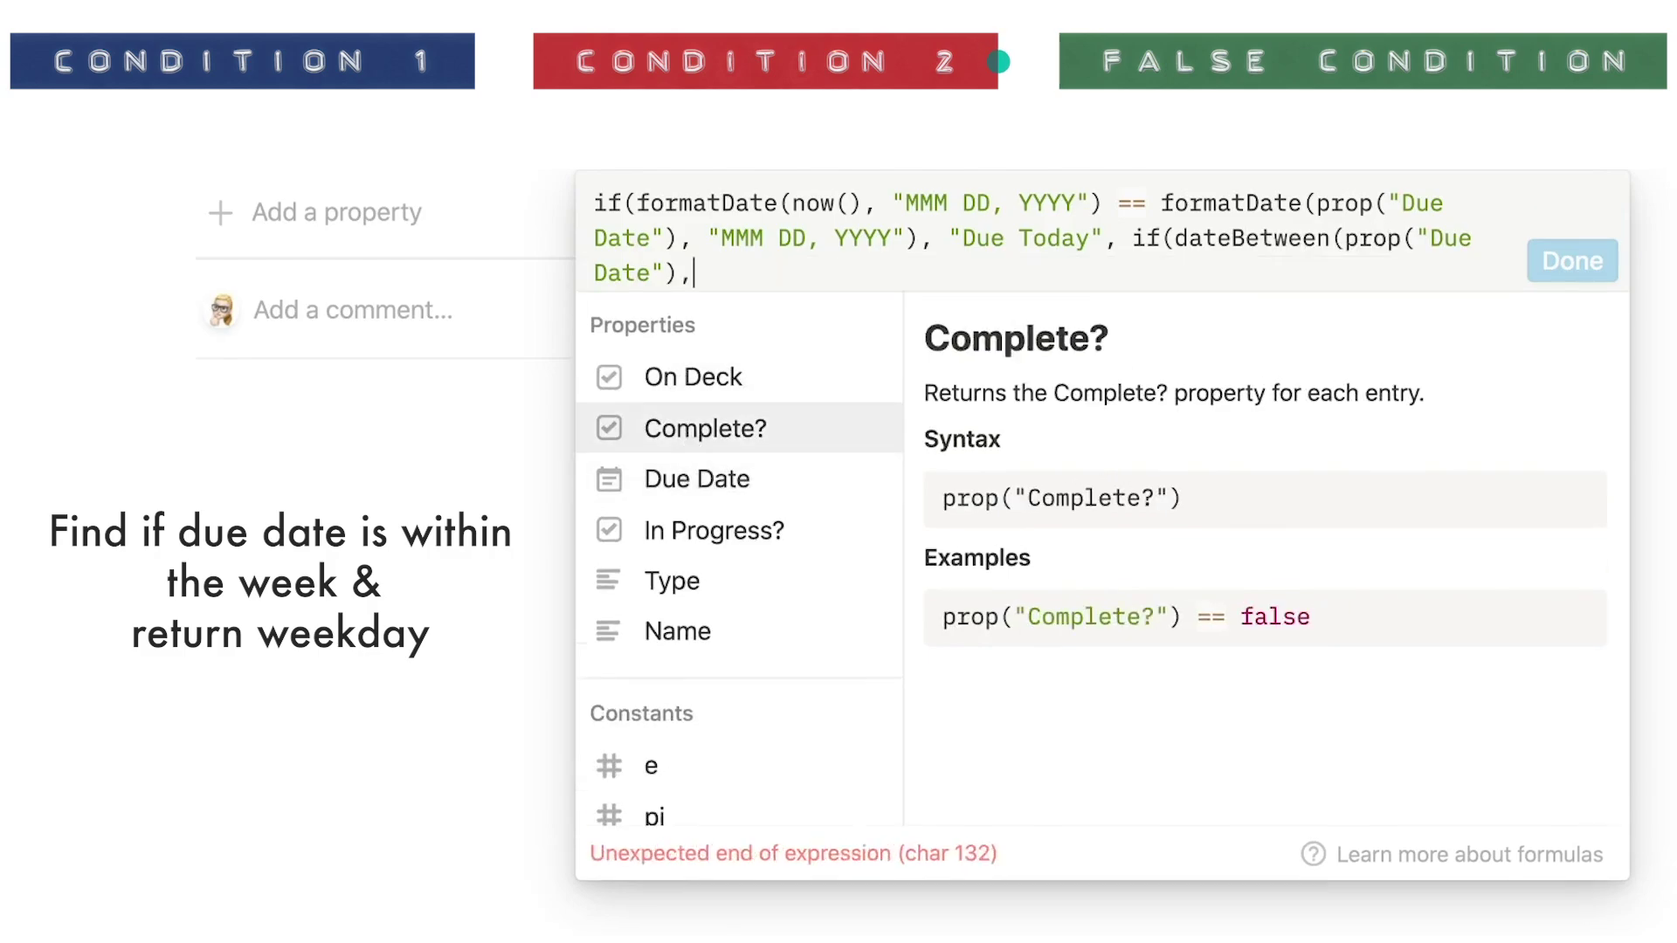
type(" now(), ")
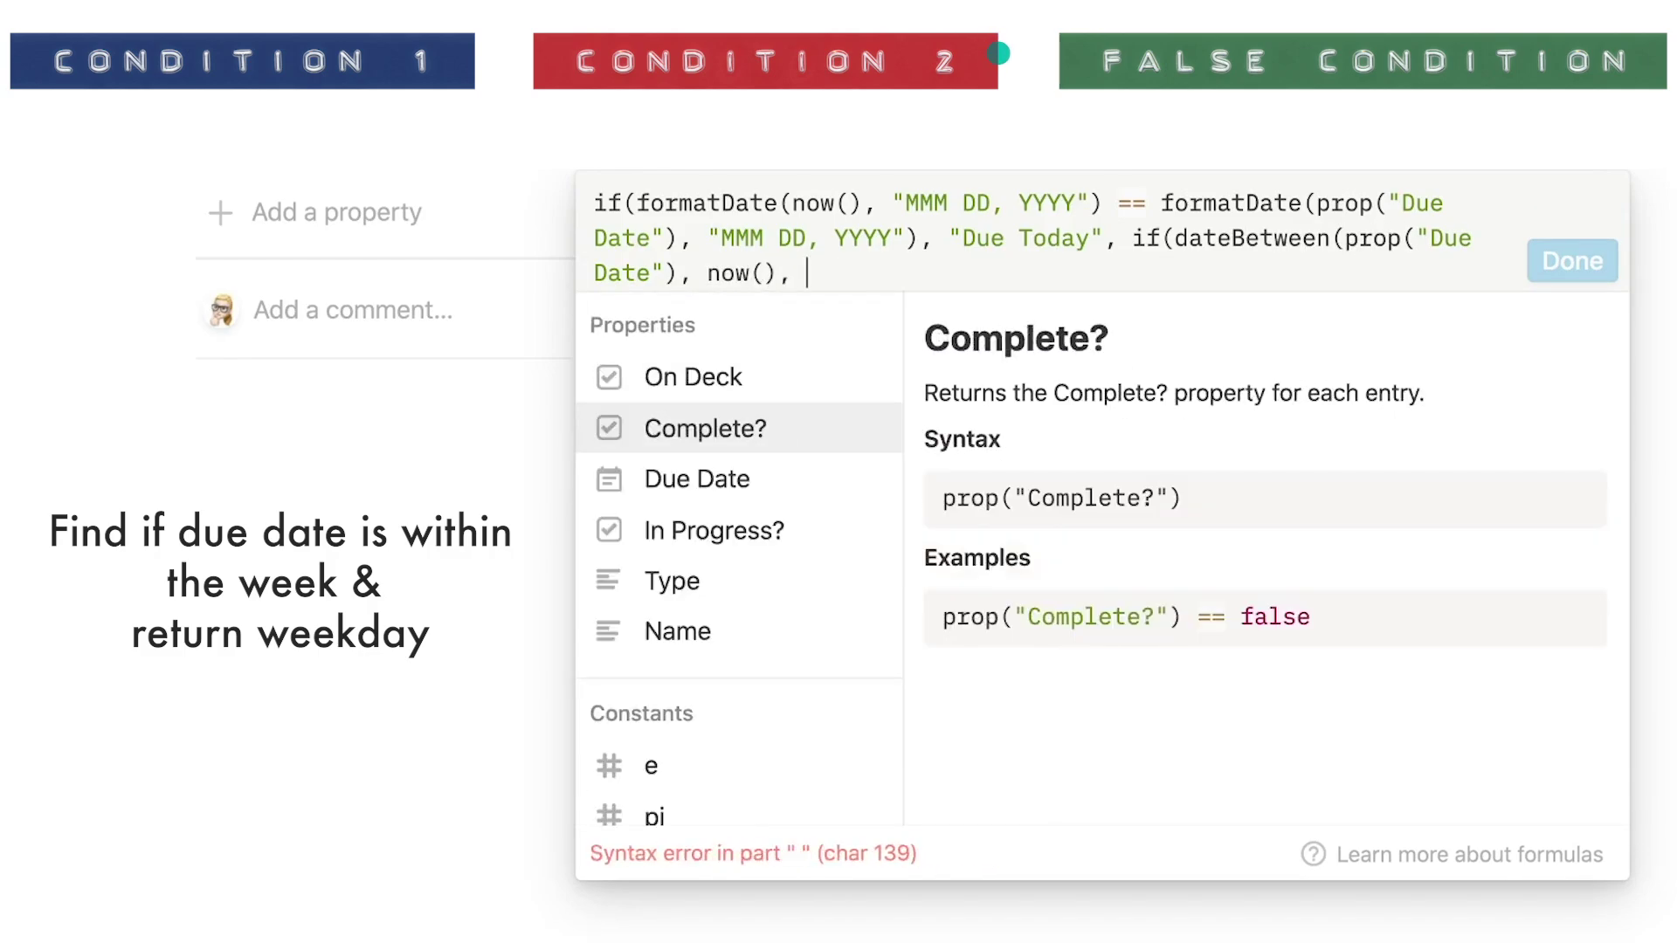
type("\"days\") <")
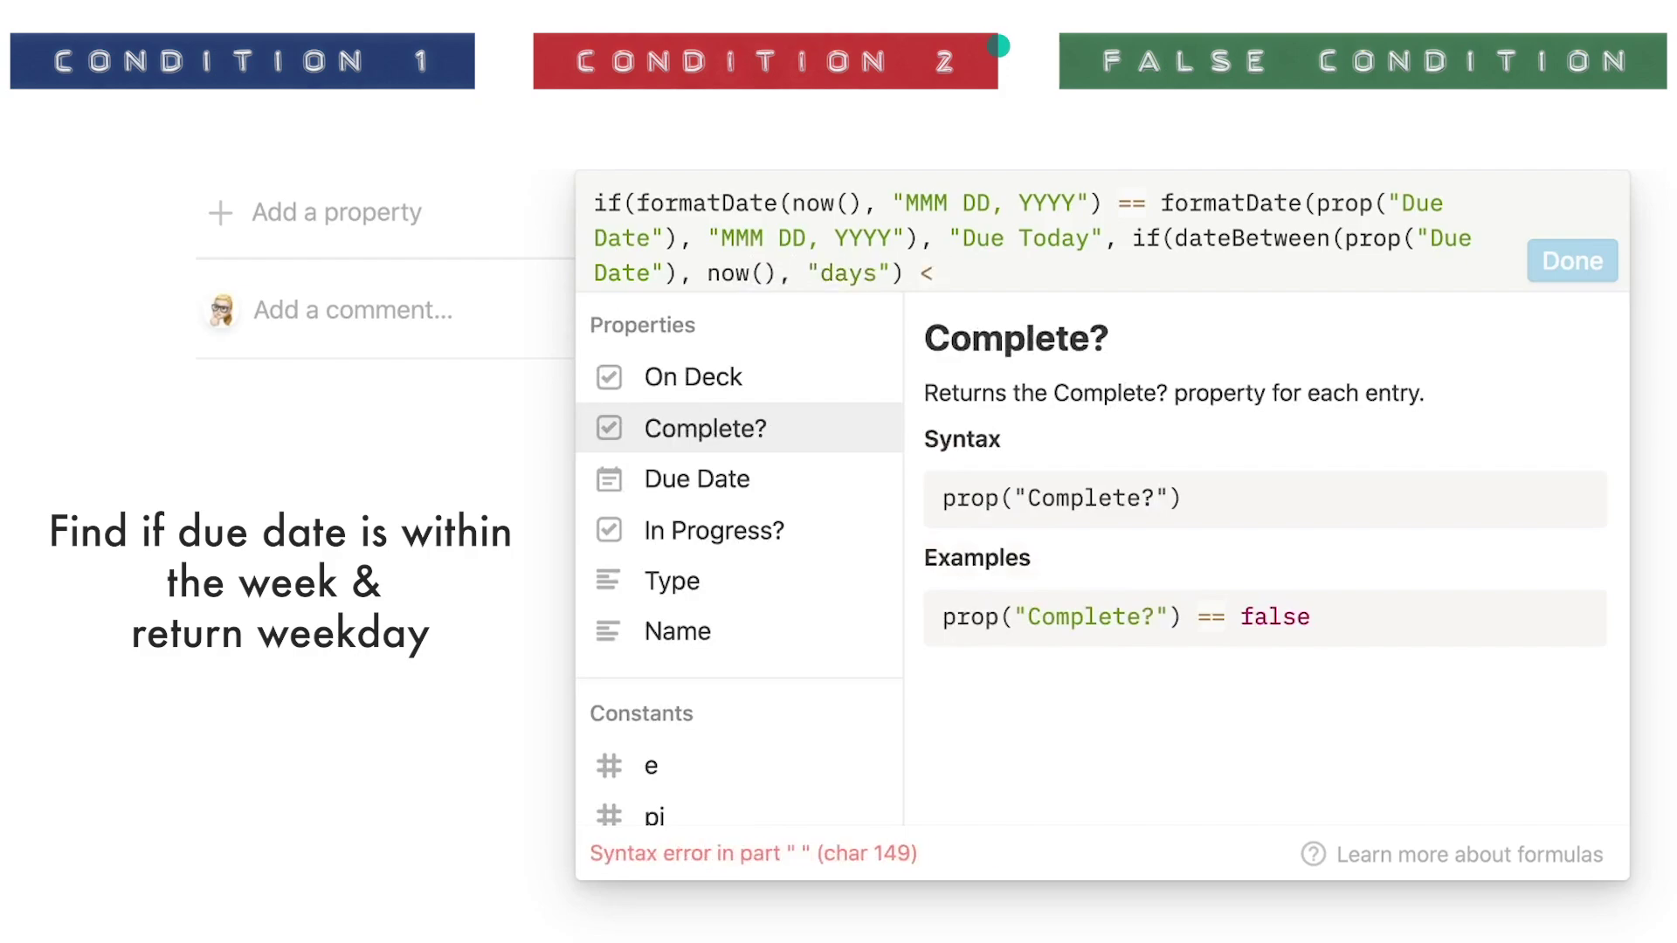
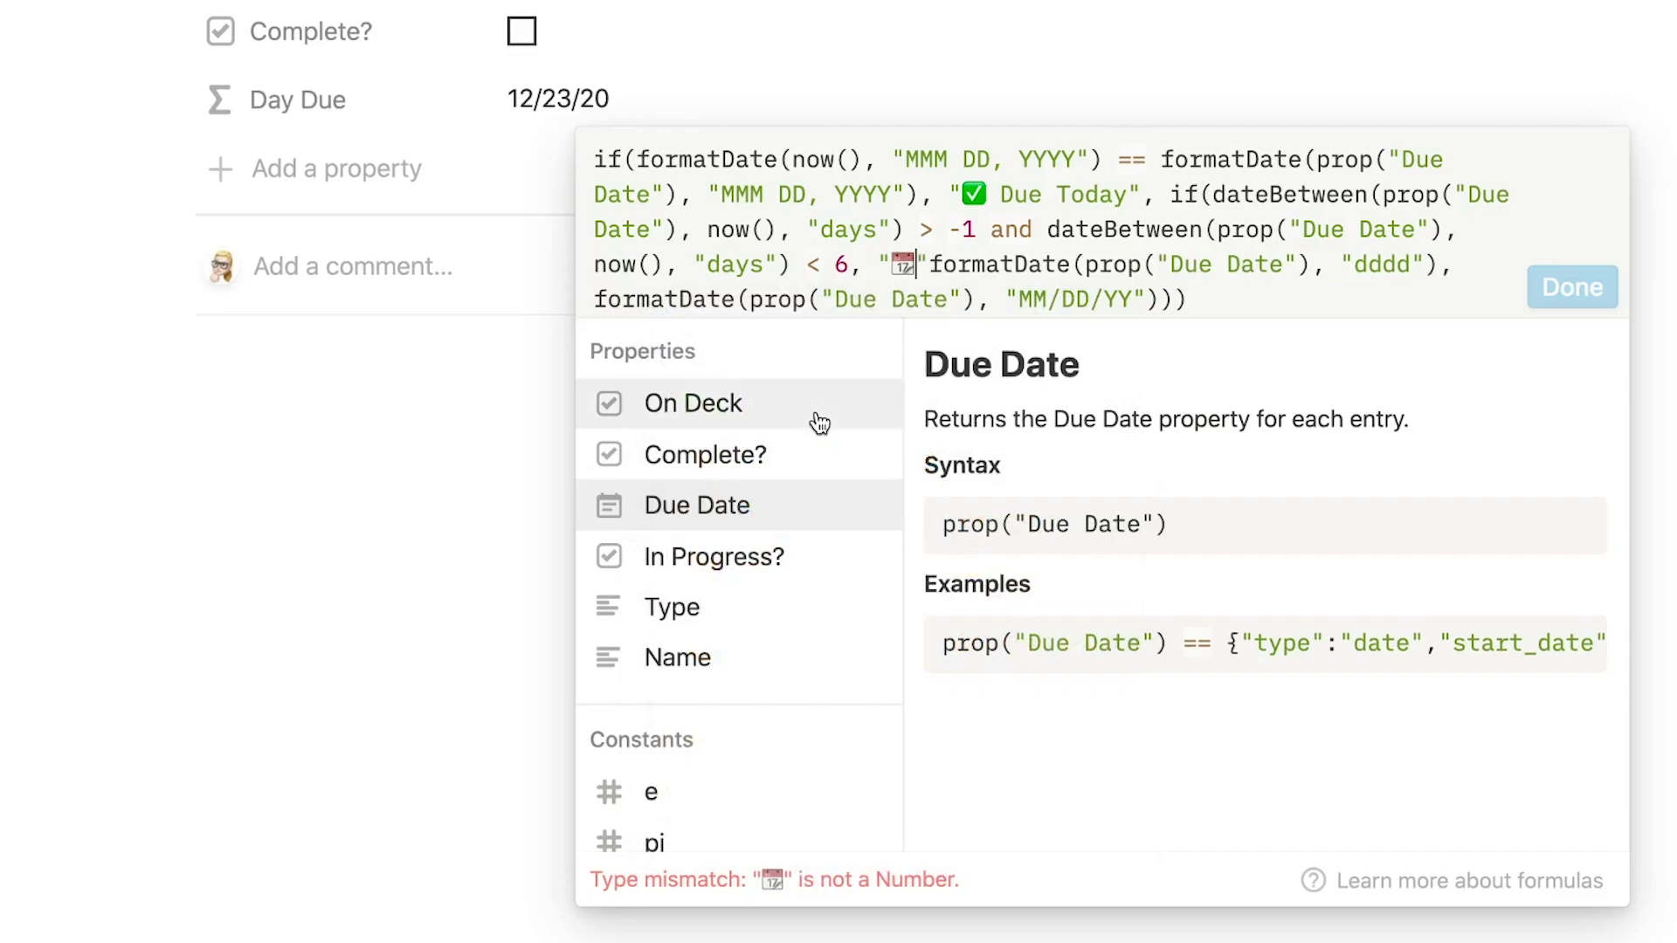
Step: Join the calendar emoji text to the weekday formatDate expression with + in the Day Due formula
key("Right")
type("+")
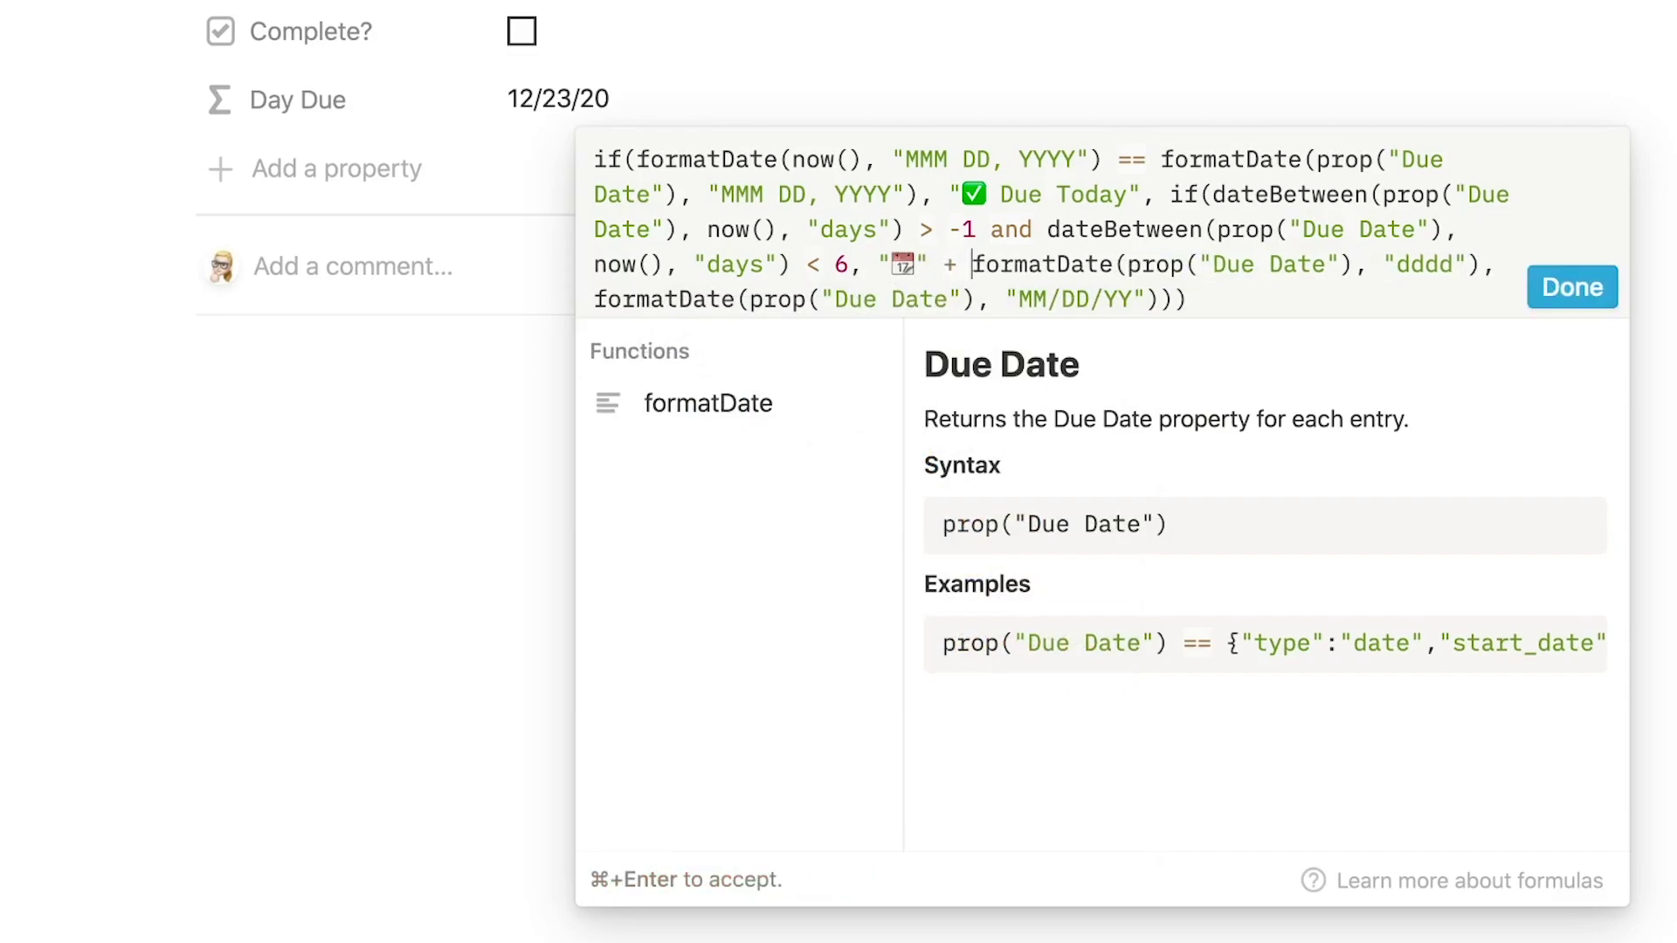
left_click(913, 264)
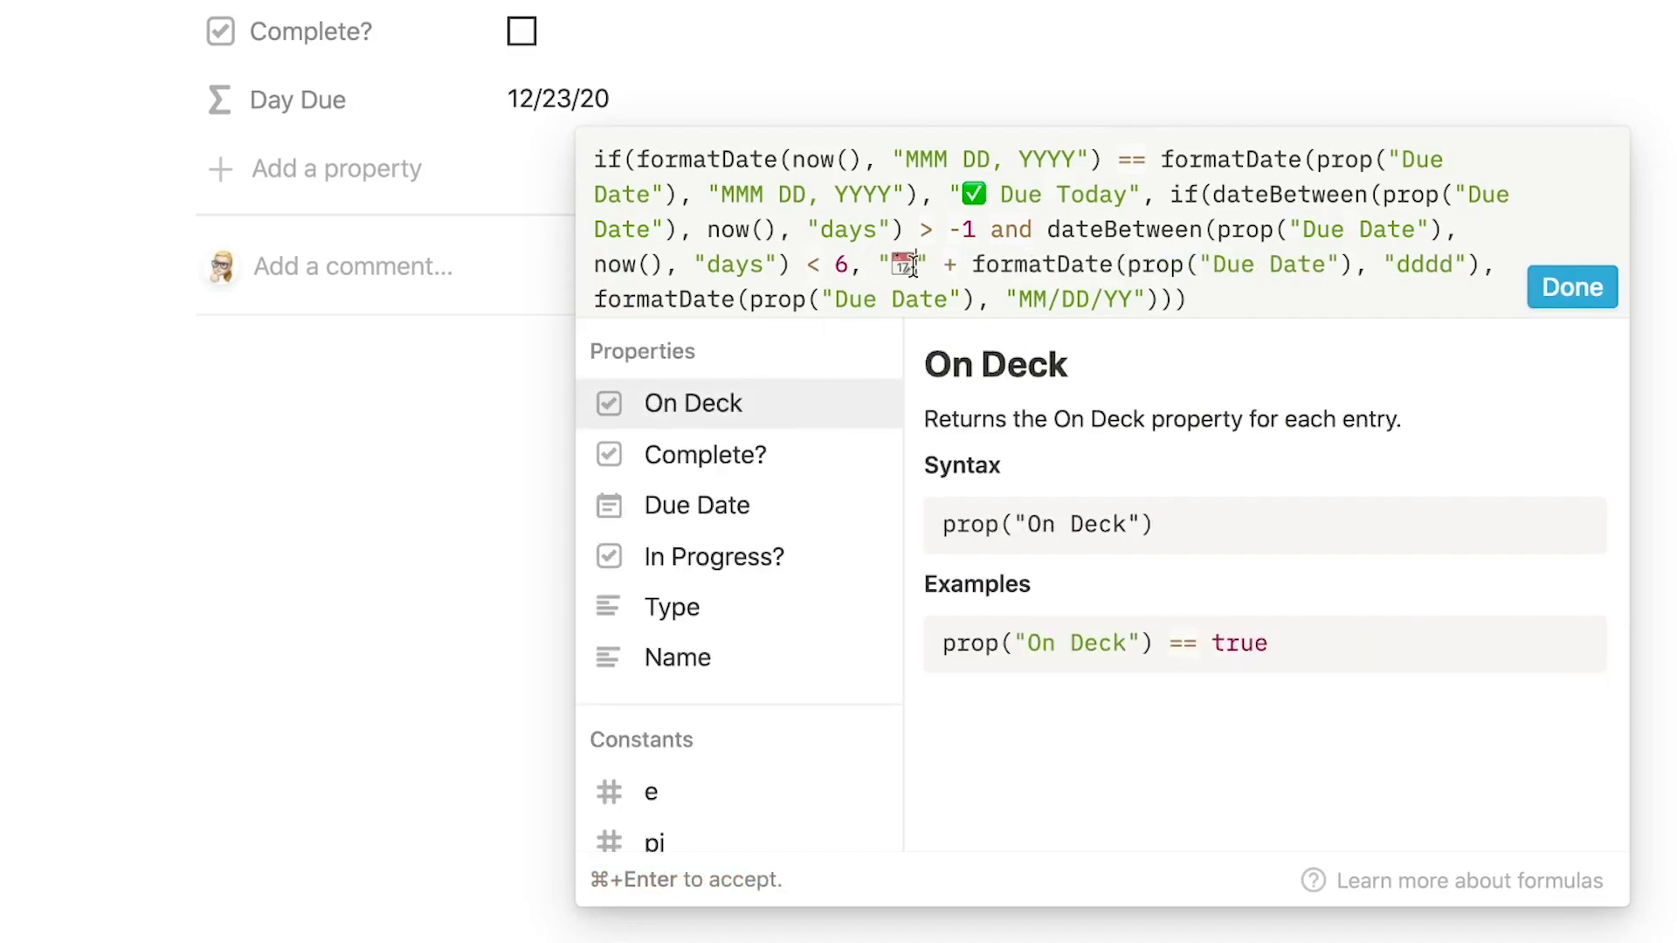
left_click(1084, 274)
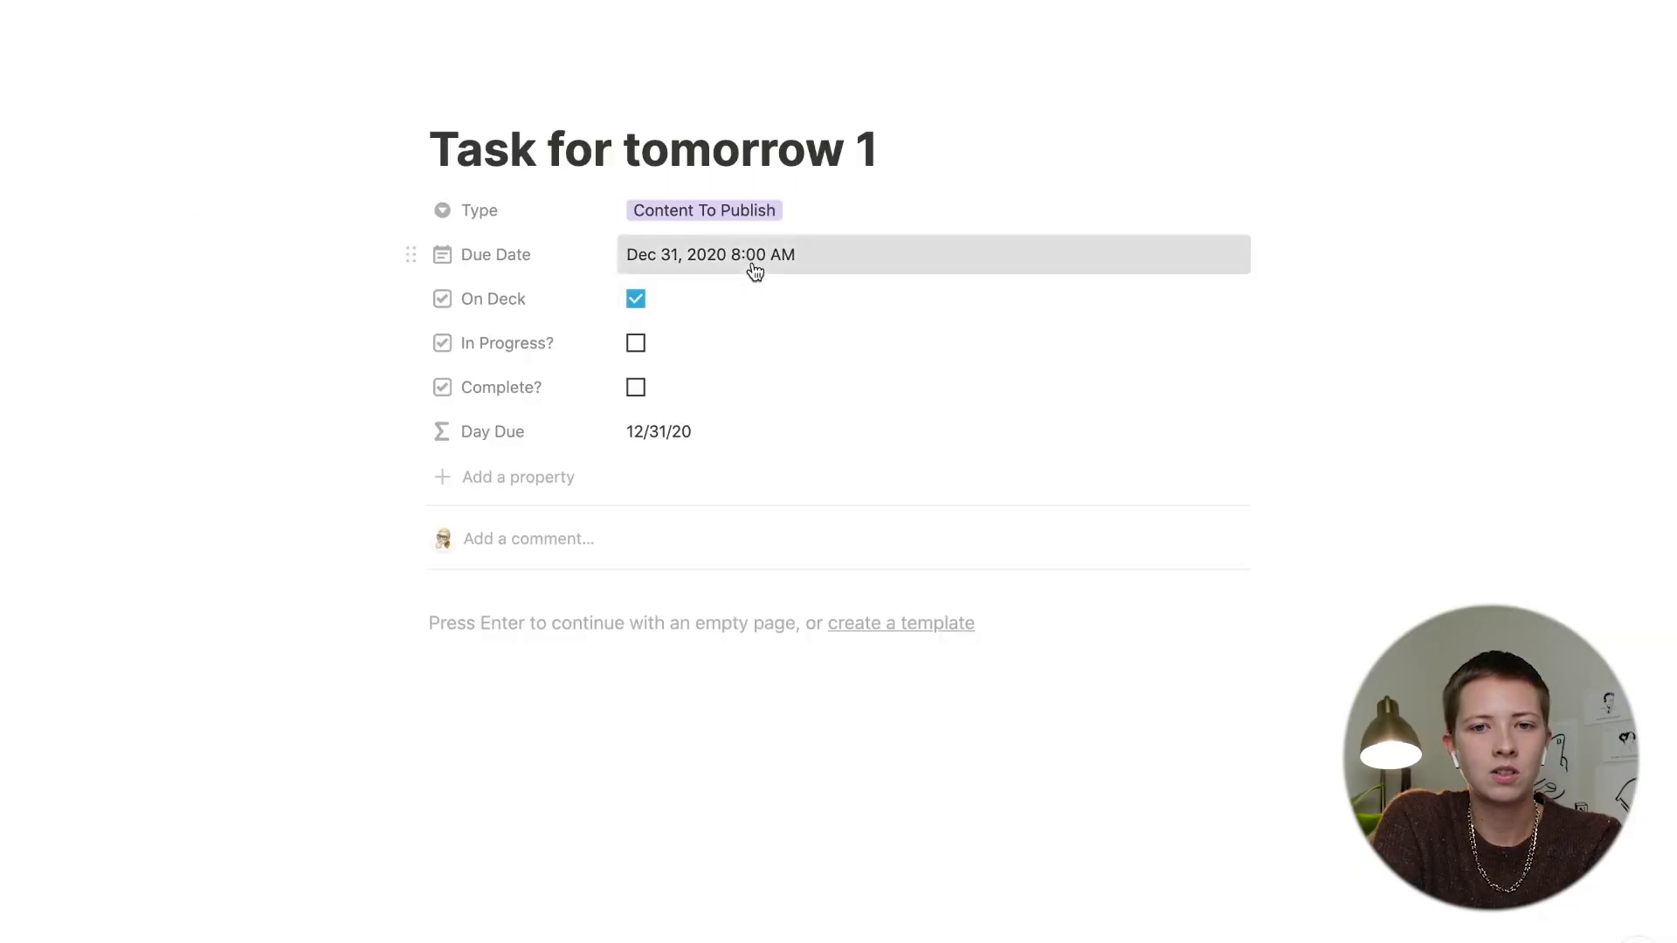
Step: Set the due date of Task for tomorrow 1 to Dec 24, 2020
left_click(749, 257)
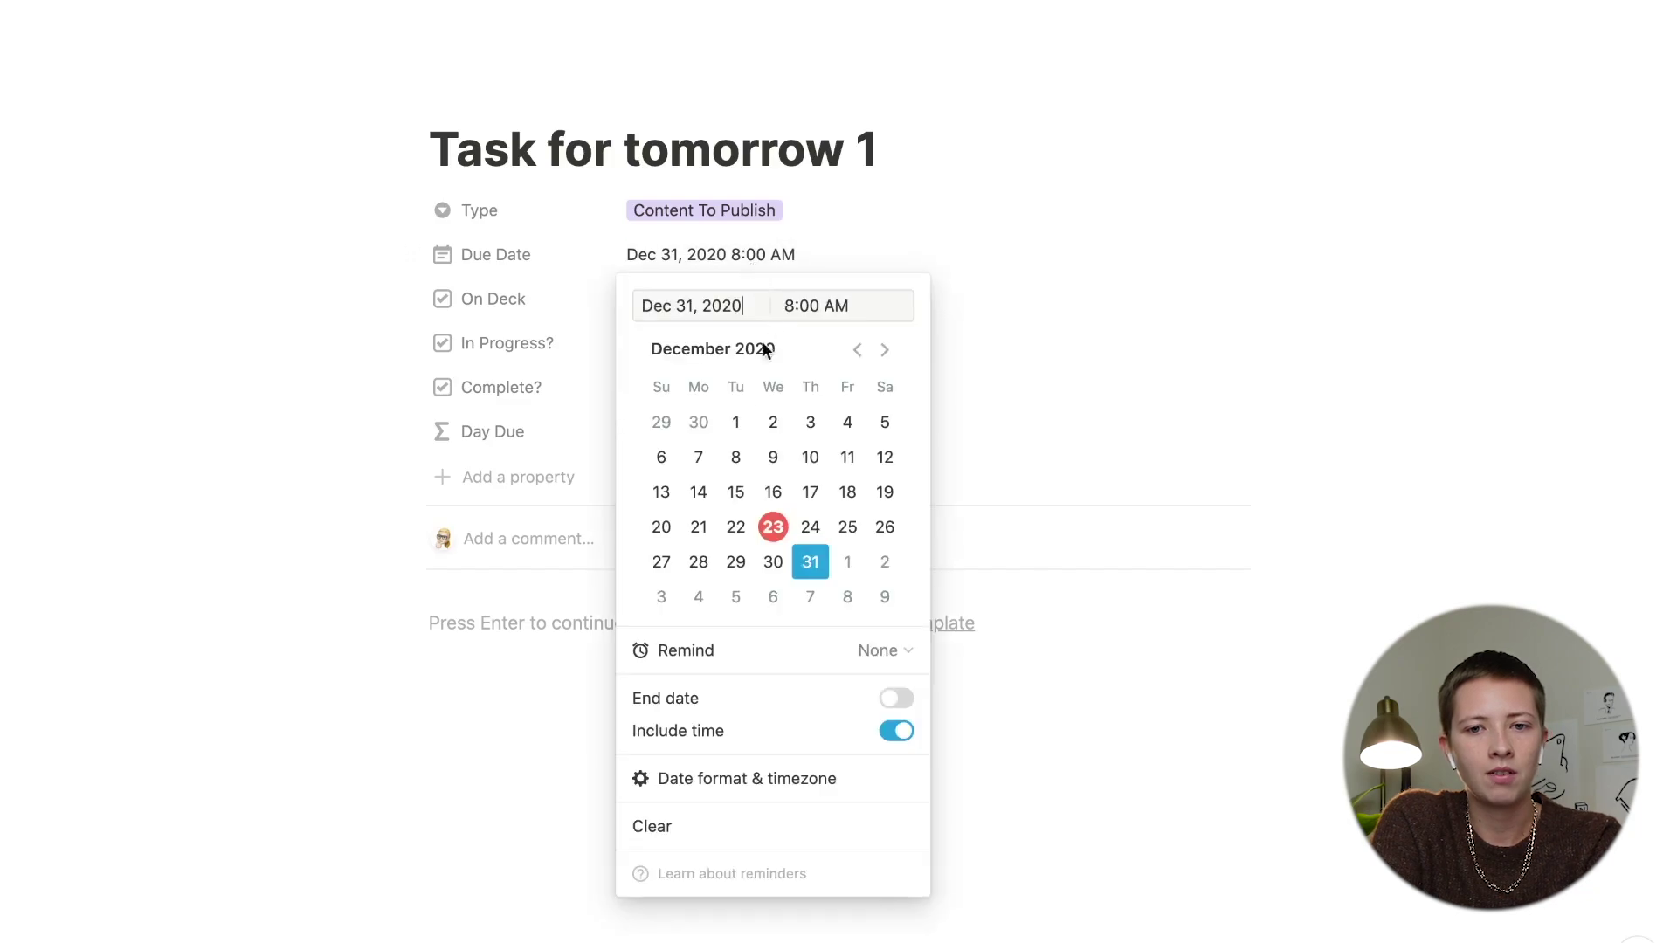
left_click(699, 567)
left_click(368, 400)
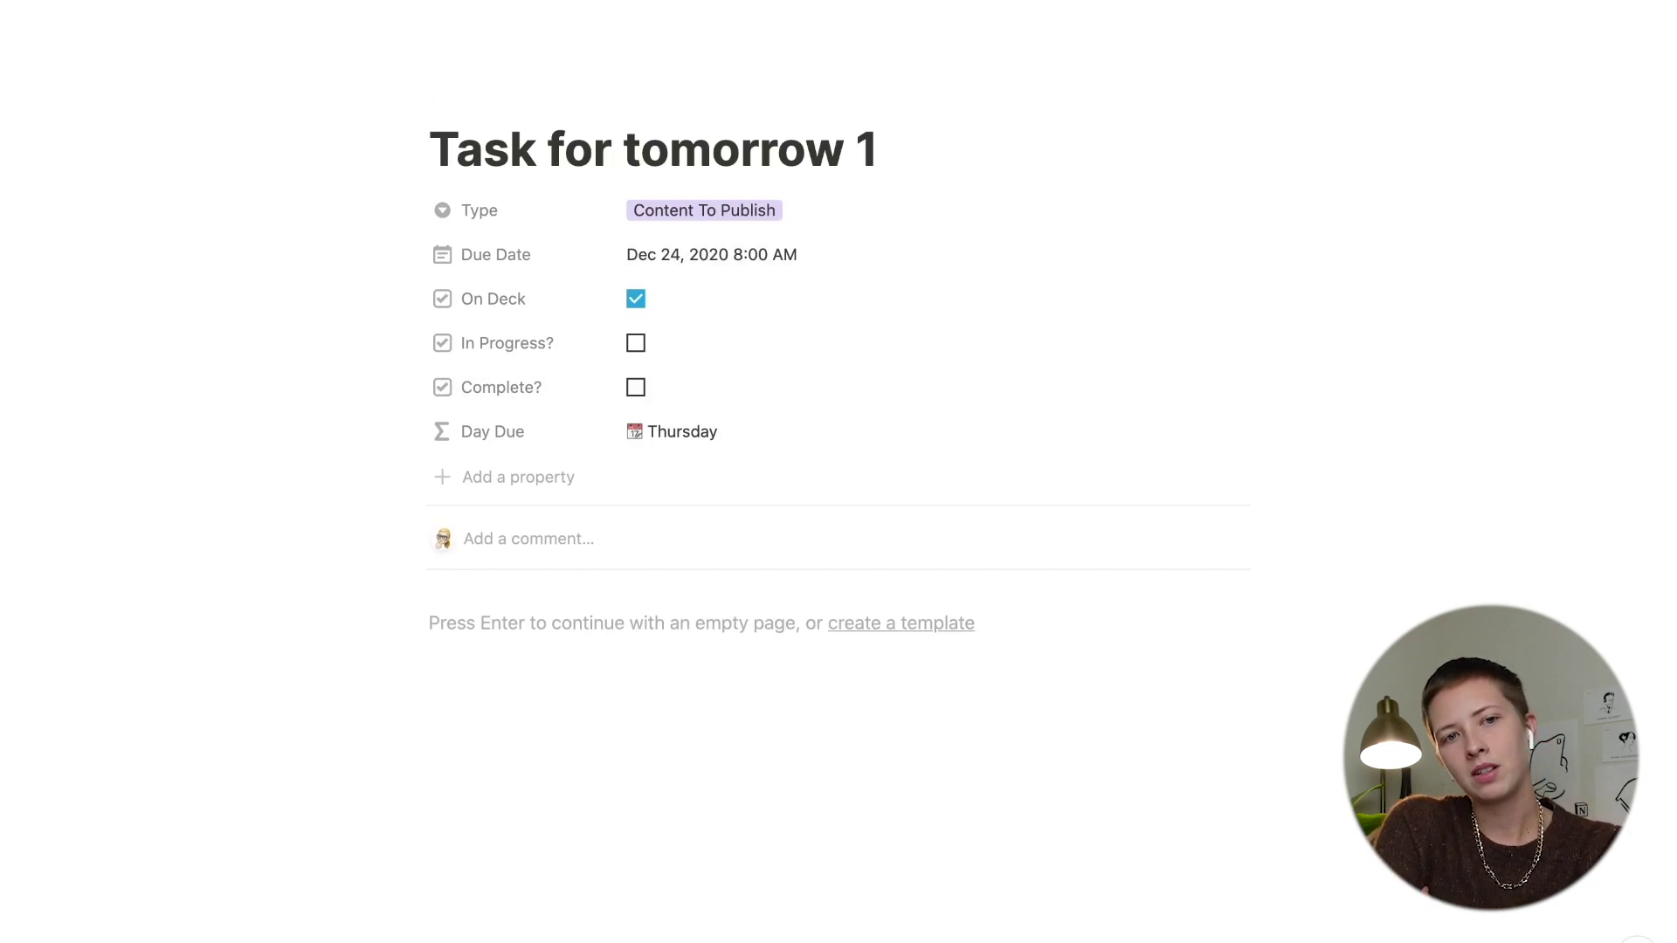
Step: Return to the dashboard and make the Currently Working On list show Day Due instead of Due Date
key("super+[")
scroll(523, 537, "down", 5)
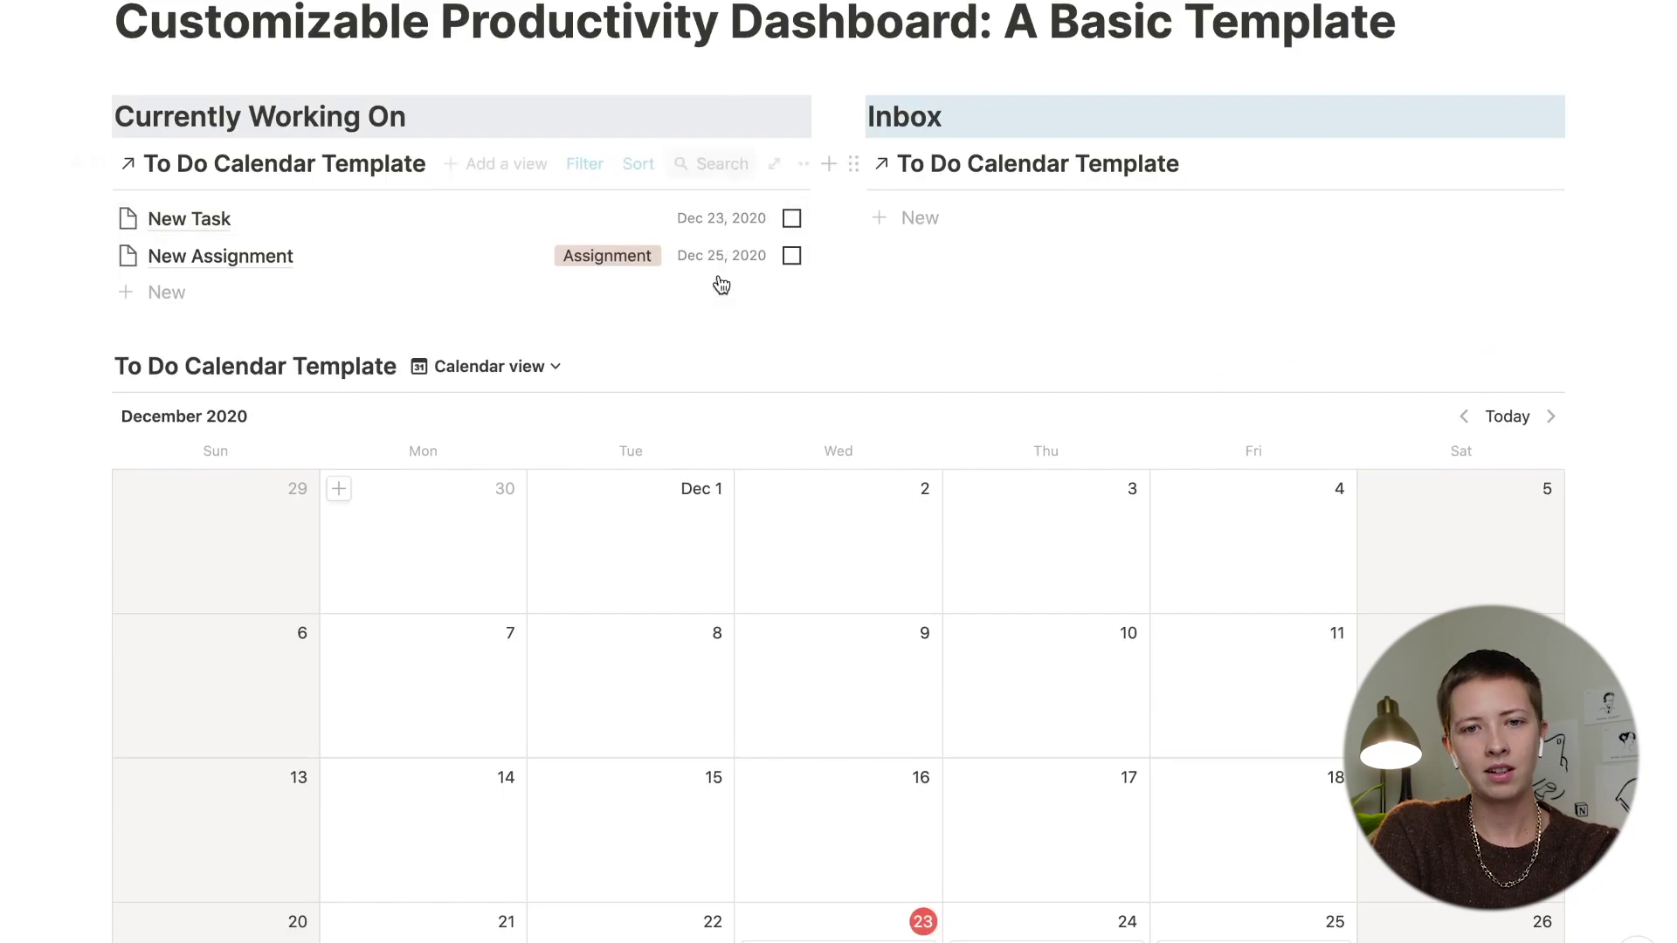
left_click(802, 165)
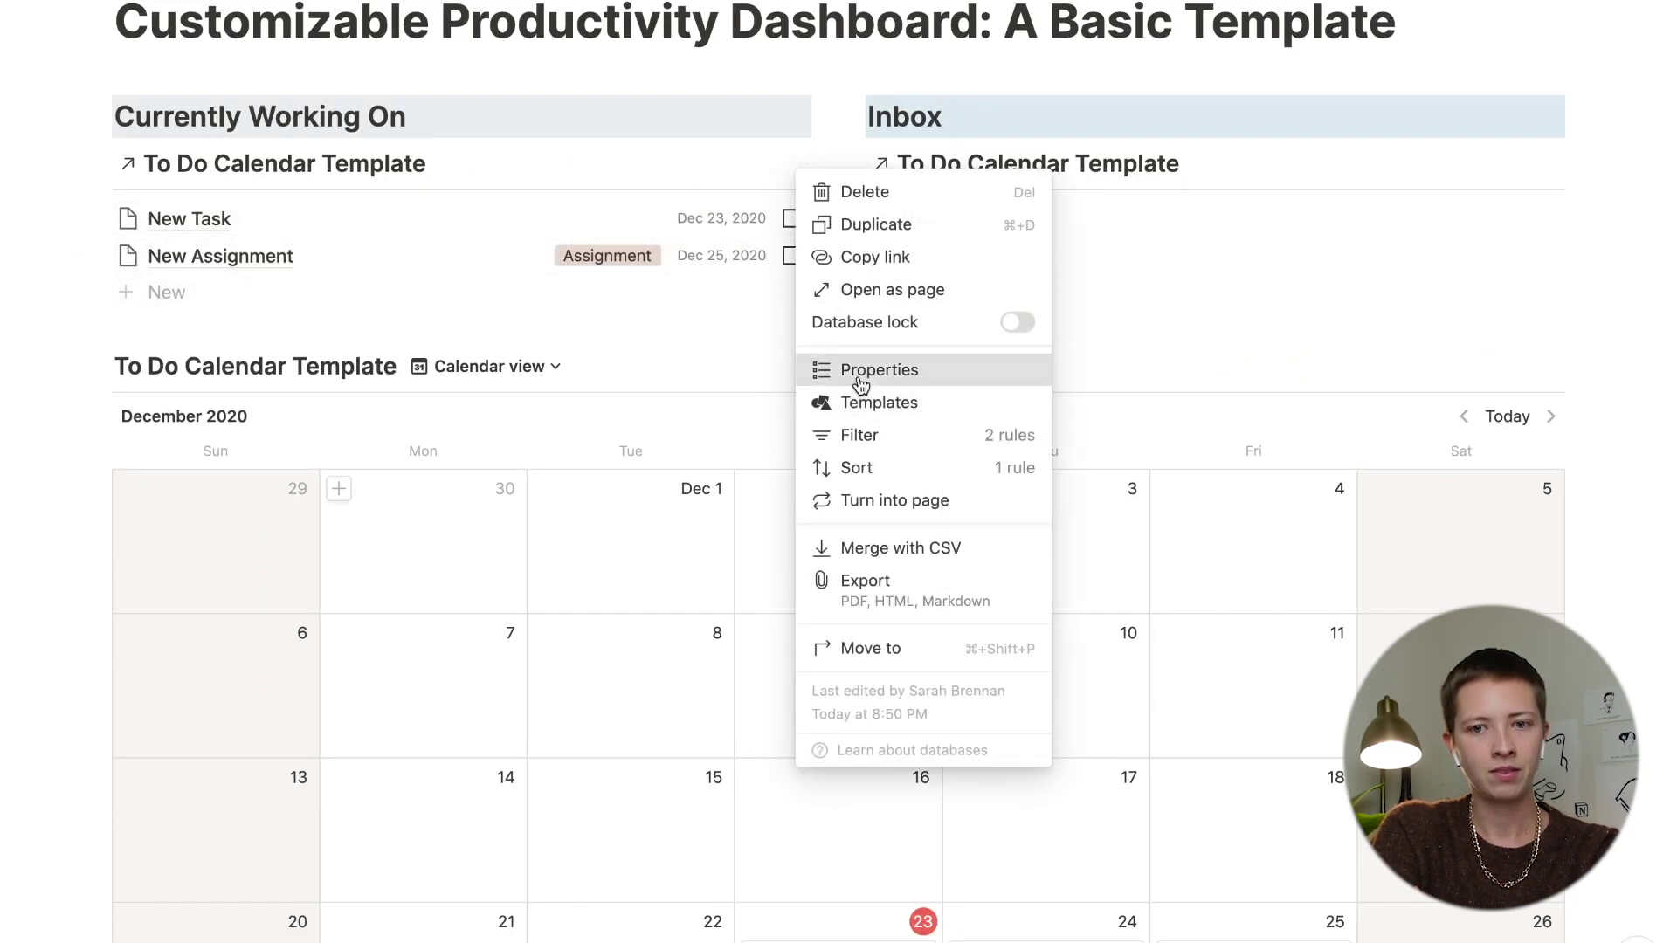
left_click(826, 371)
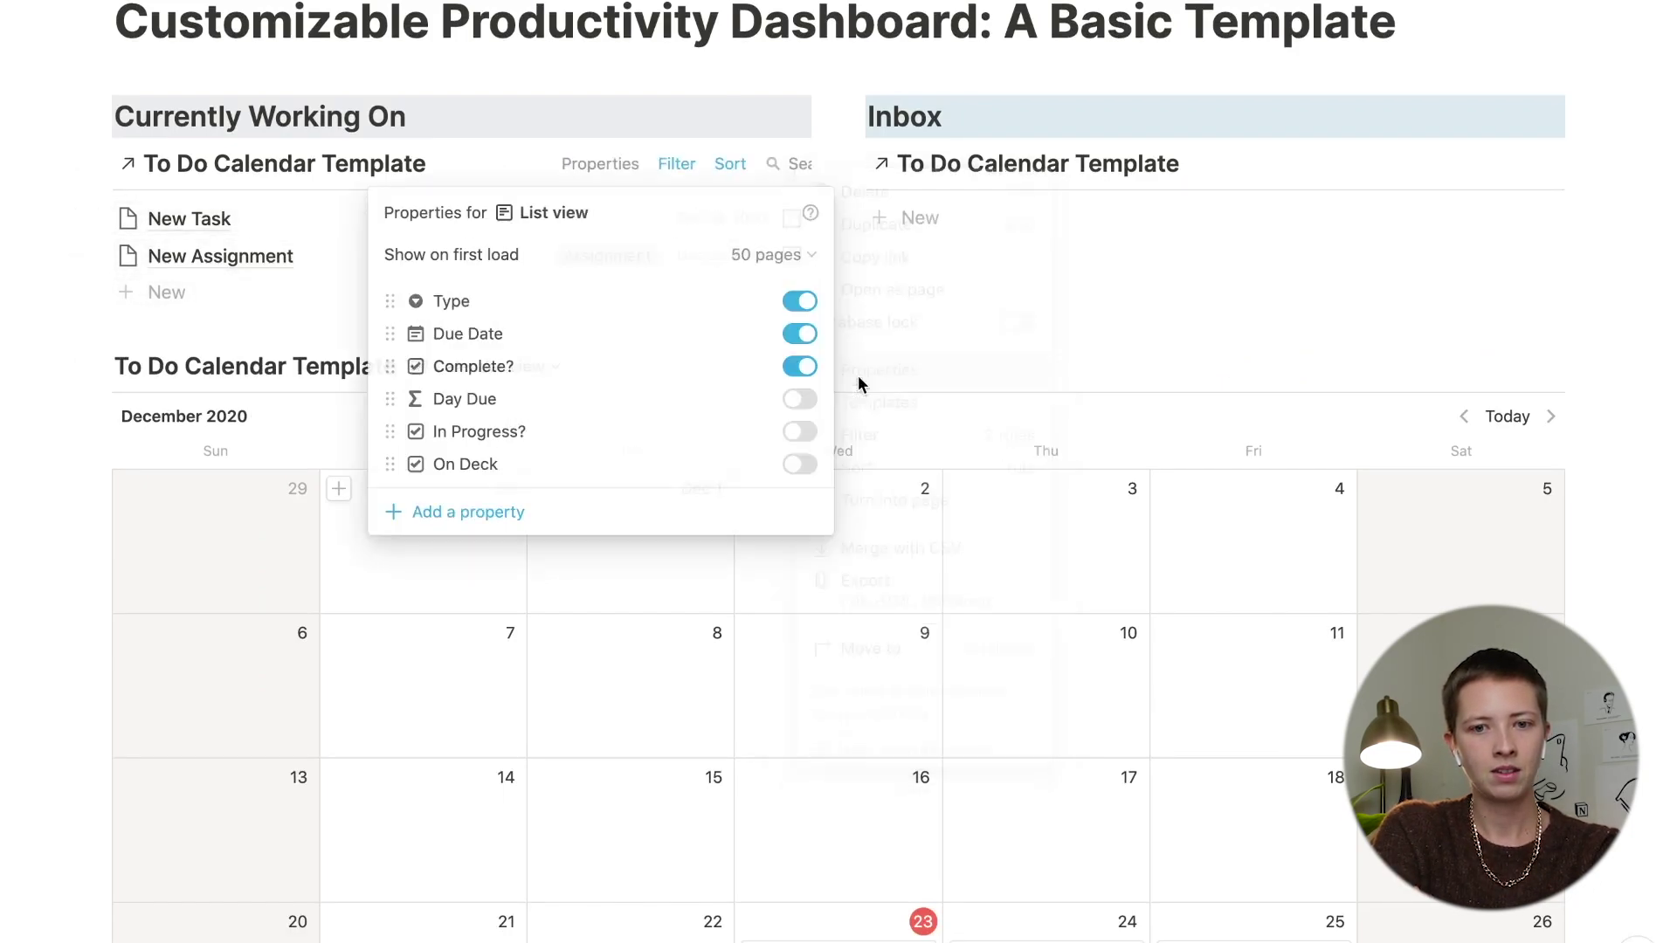
left_click(800, 337)
left_click(800, 399)
key("Escape")
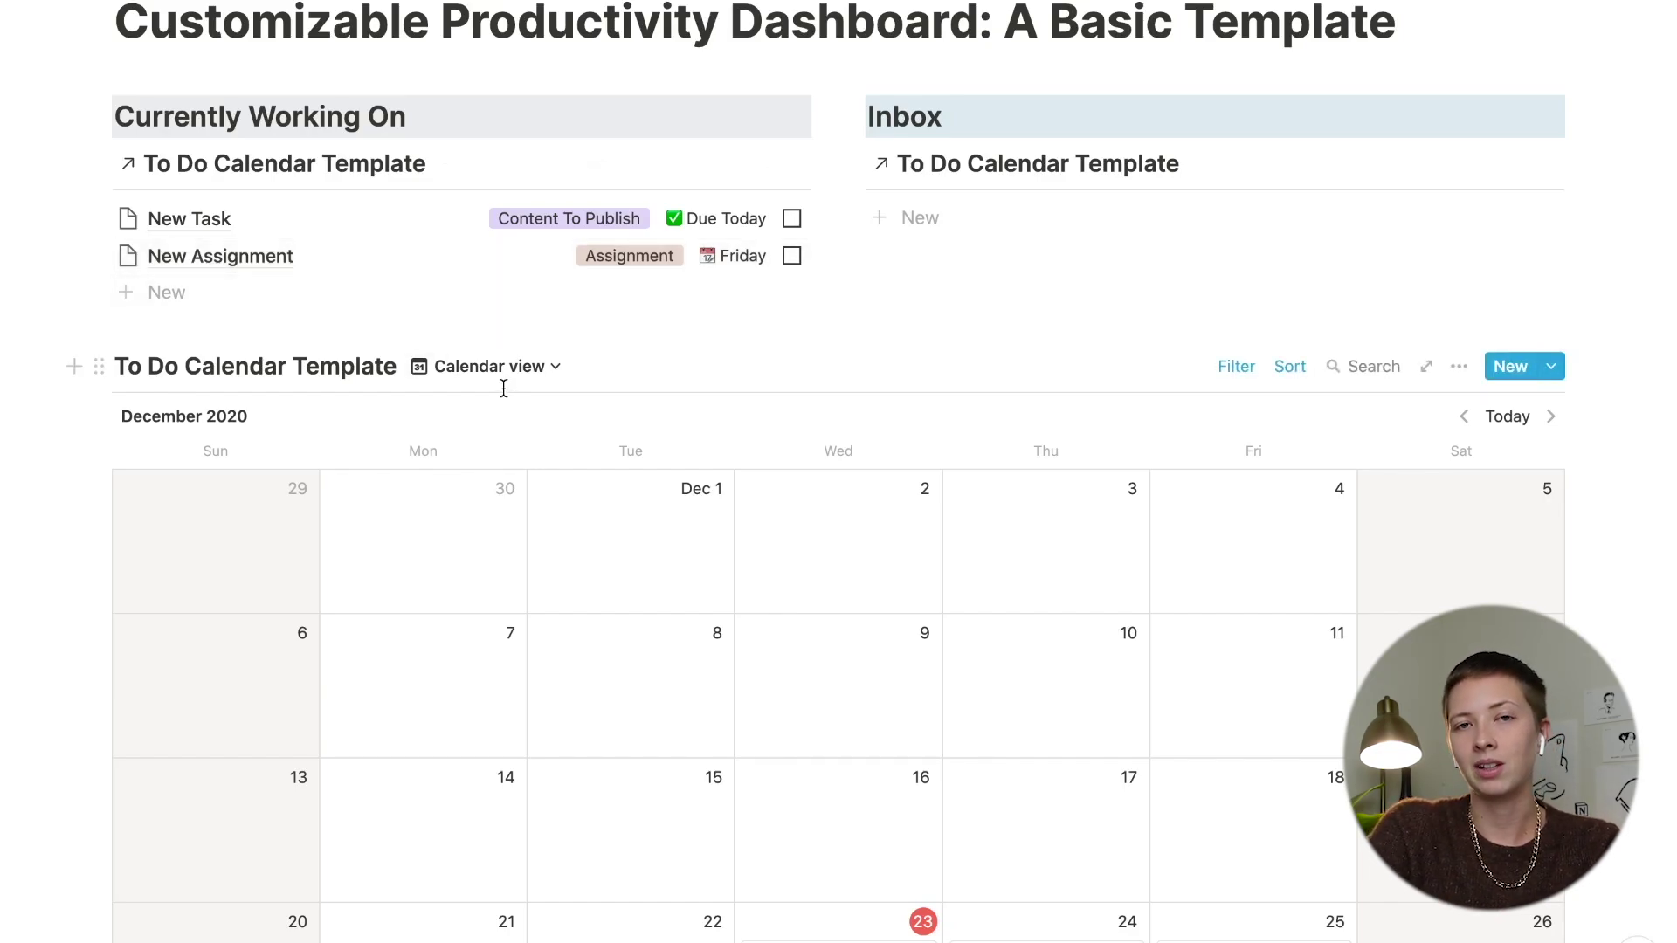
Step: Add a new Inbox task named Work On Shop Page and set its Type to Project
scroll(1026, 388, "down", 2)
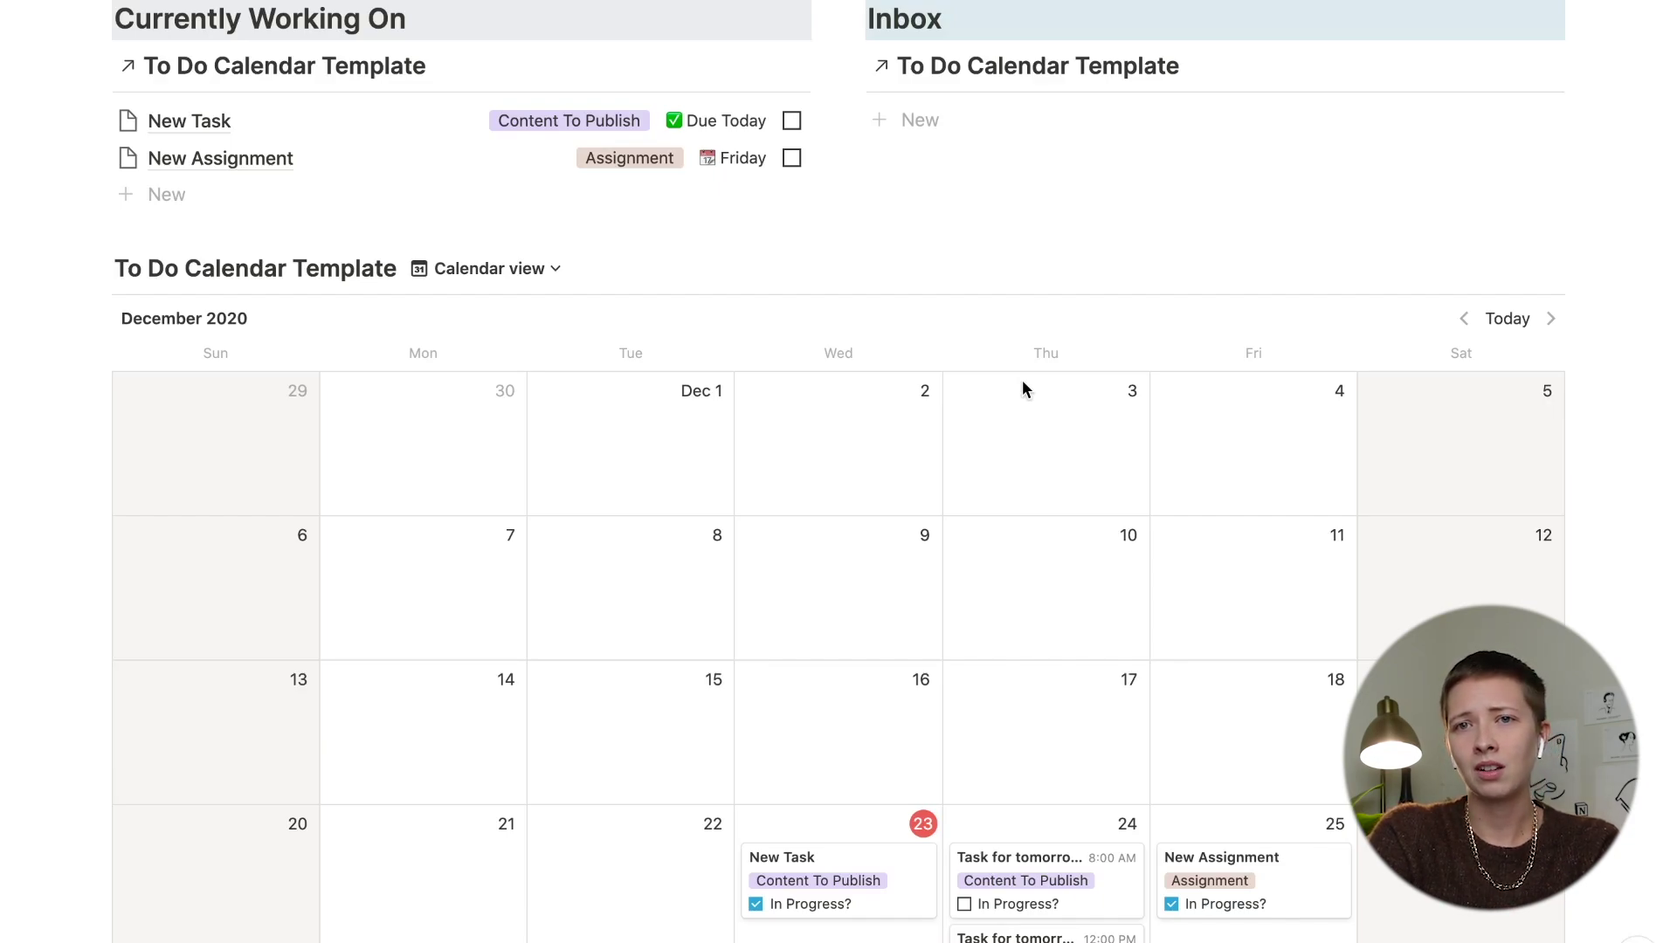
left_click(922, 128)
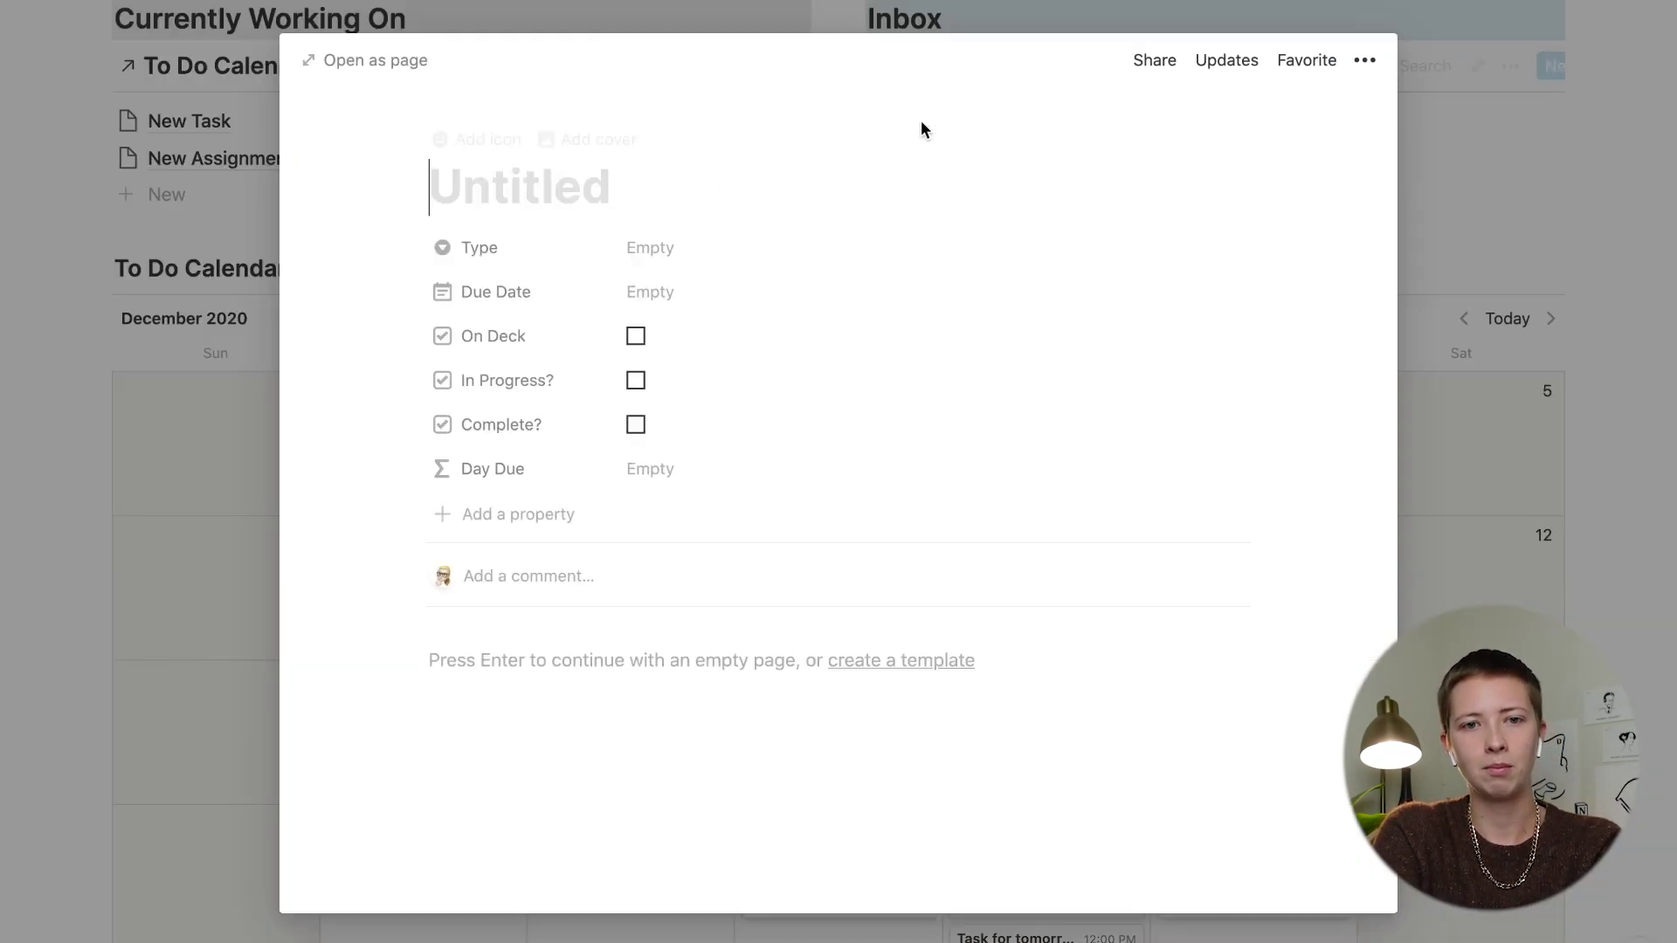
type("Wo")
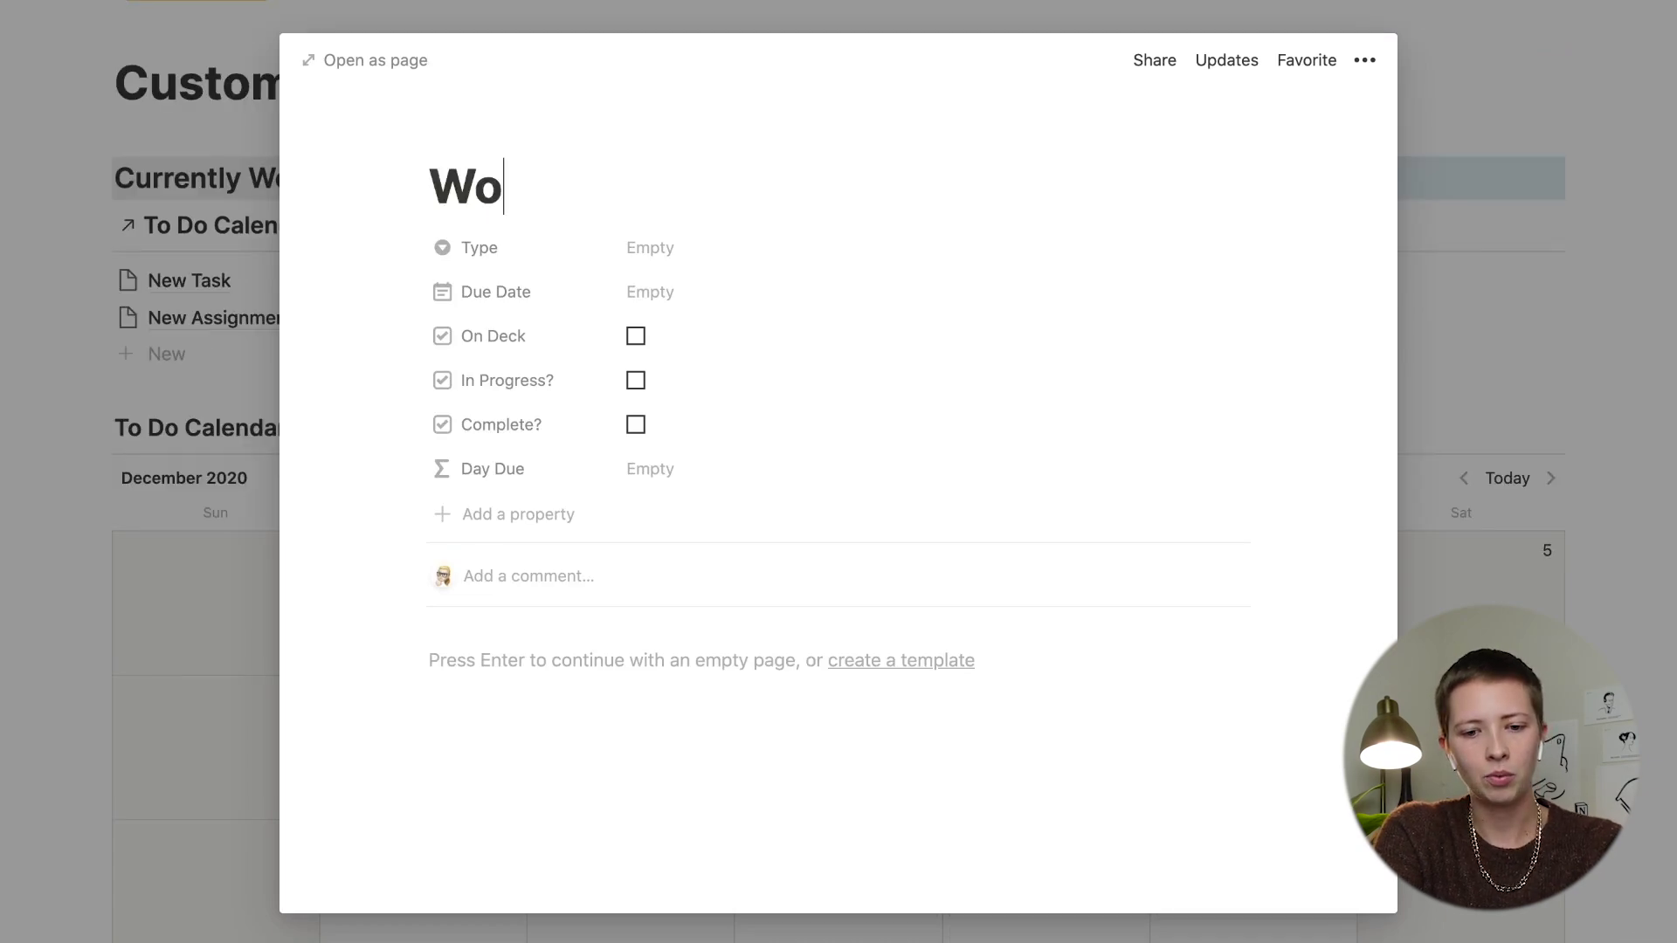
type("rk On Shop ")
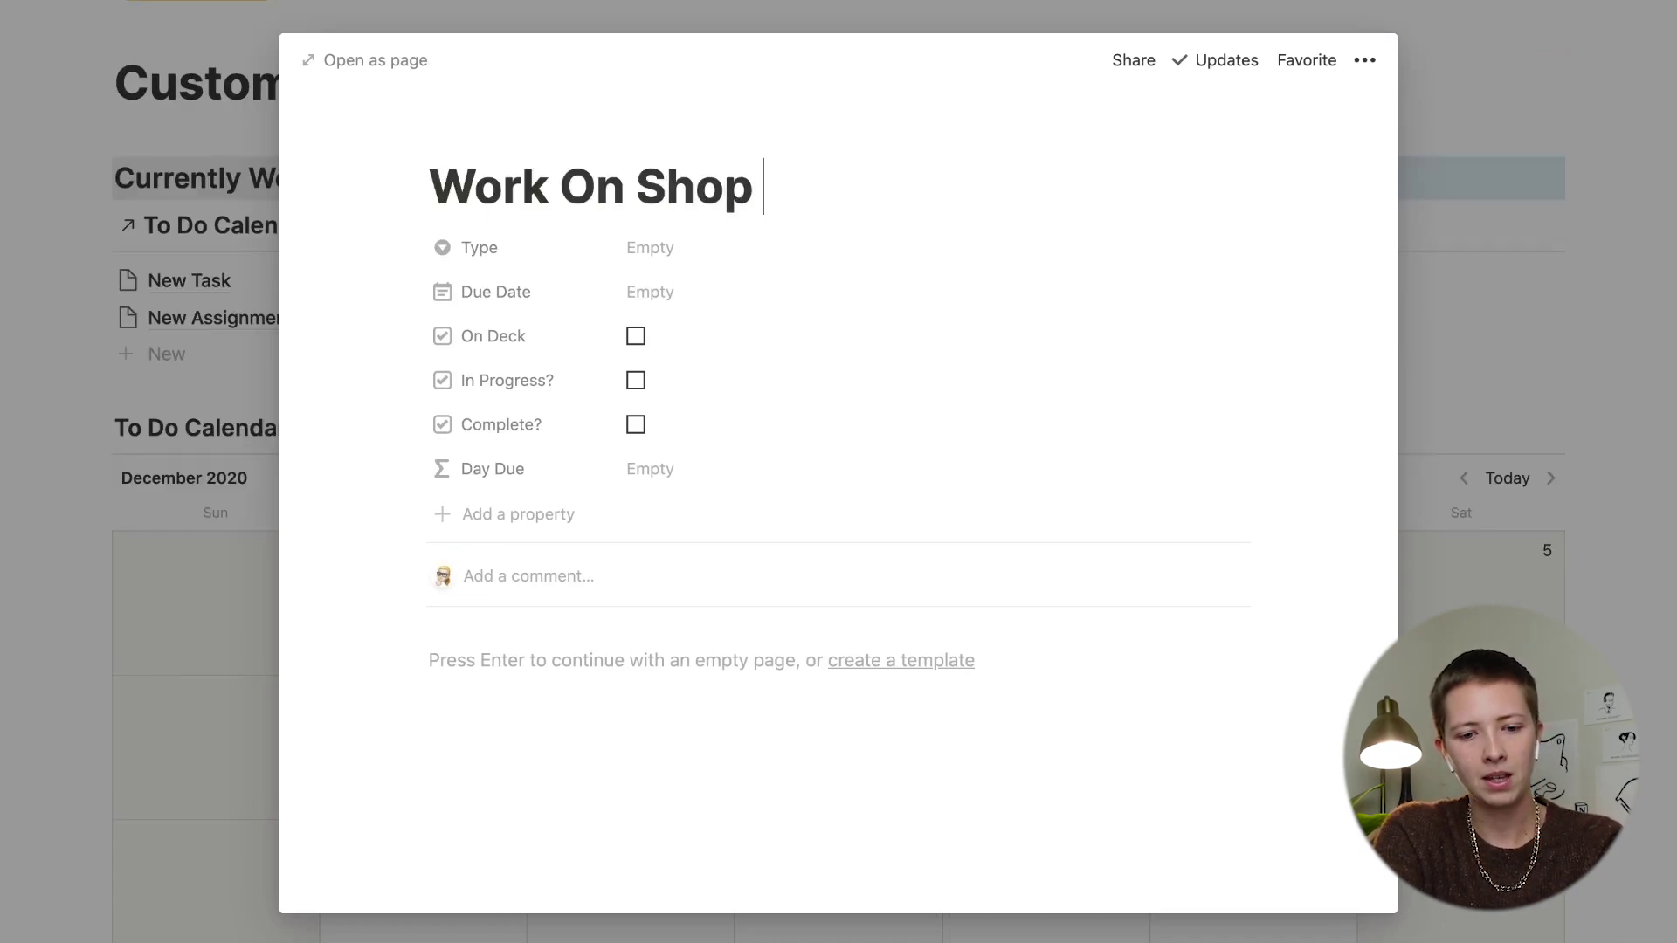
type("Page")
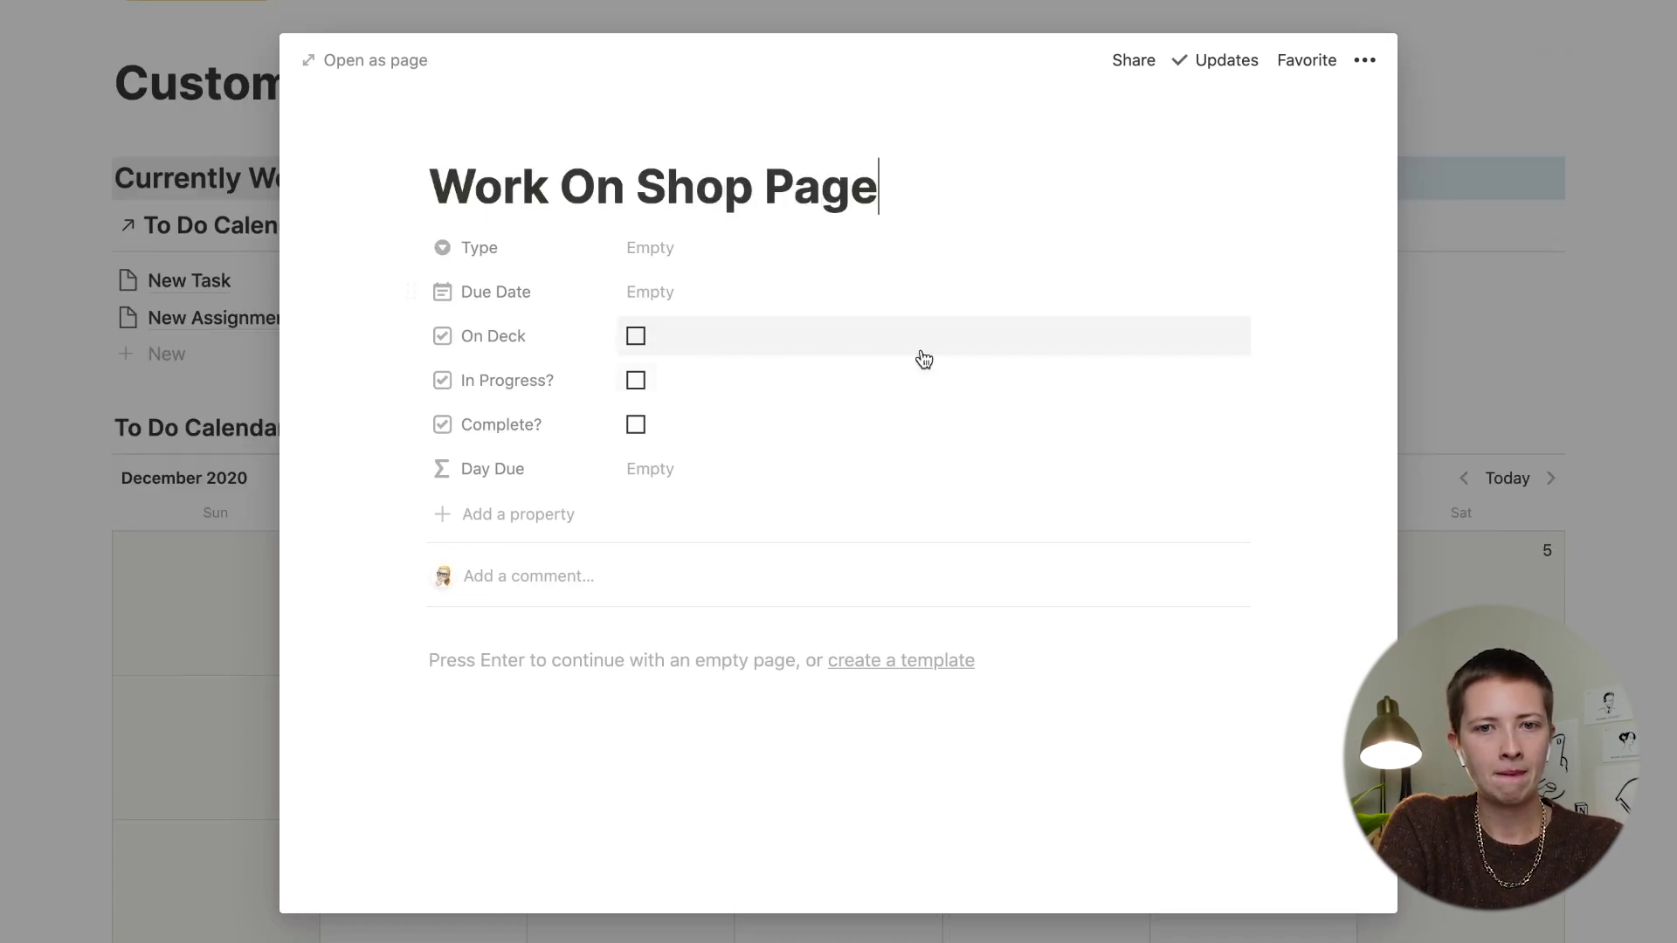
left_click(652, 237)
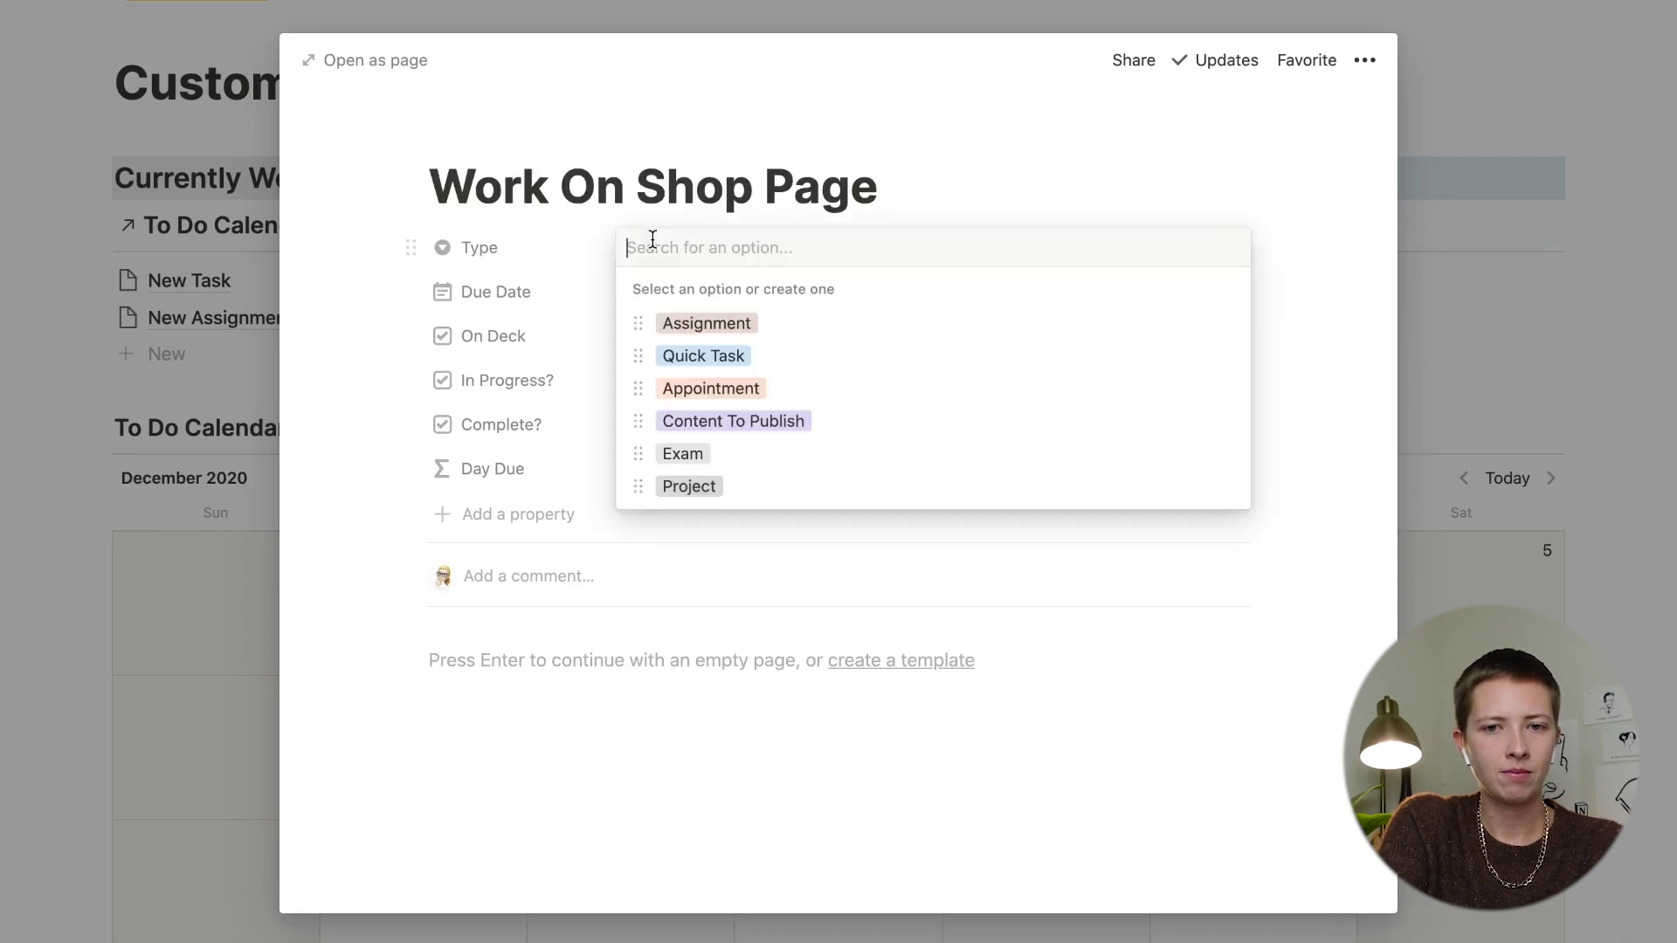
left_click(675, 502)
key("Escape")
Step: Schedule Work On Shop Page on the calendar from Dec 23, 2020 to Jan 1, 2021
scroll(873, 218, "down", 2)
left_click_drag(981, 108, 1048, 699)
left_click_drag(1031, 926, 1285, 657)
scroll(646, 513, "up", 5)
scroll(646, 513, "down", 3)
scroll(646, 516, "down", 3)
Step: Open the Day Due formula from Work On Shop Page and wrap the Due Date in the today comparison with end()
left_click(835, 494)
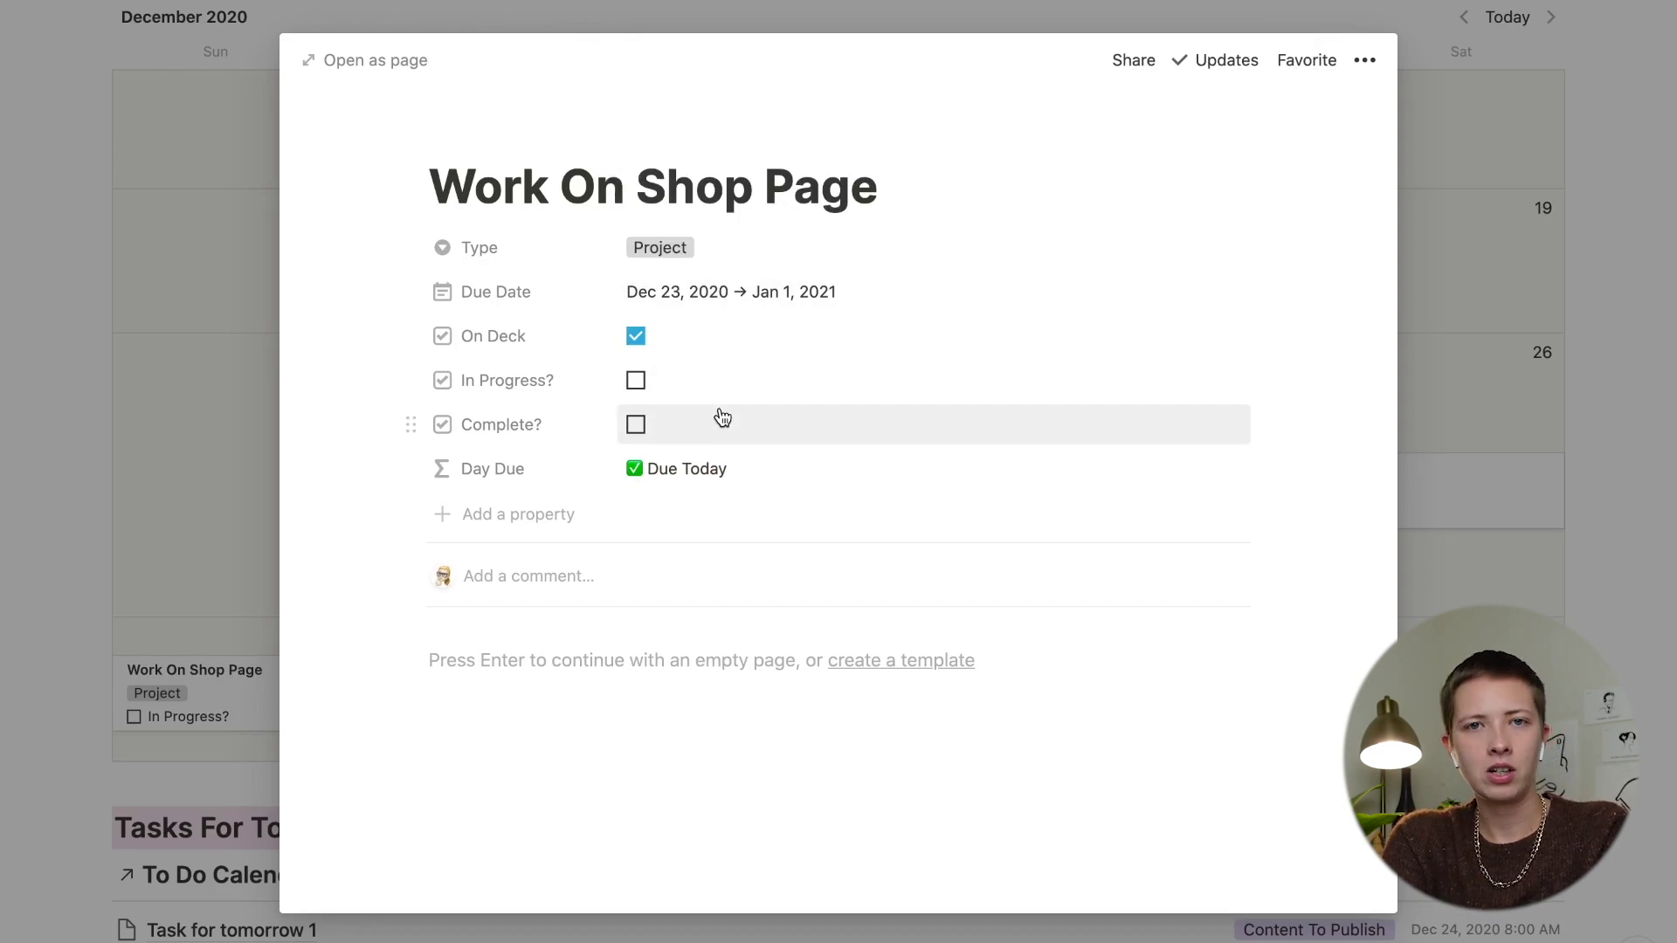
left_click(697, 467)
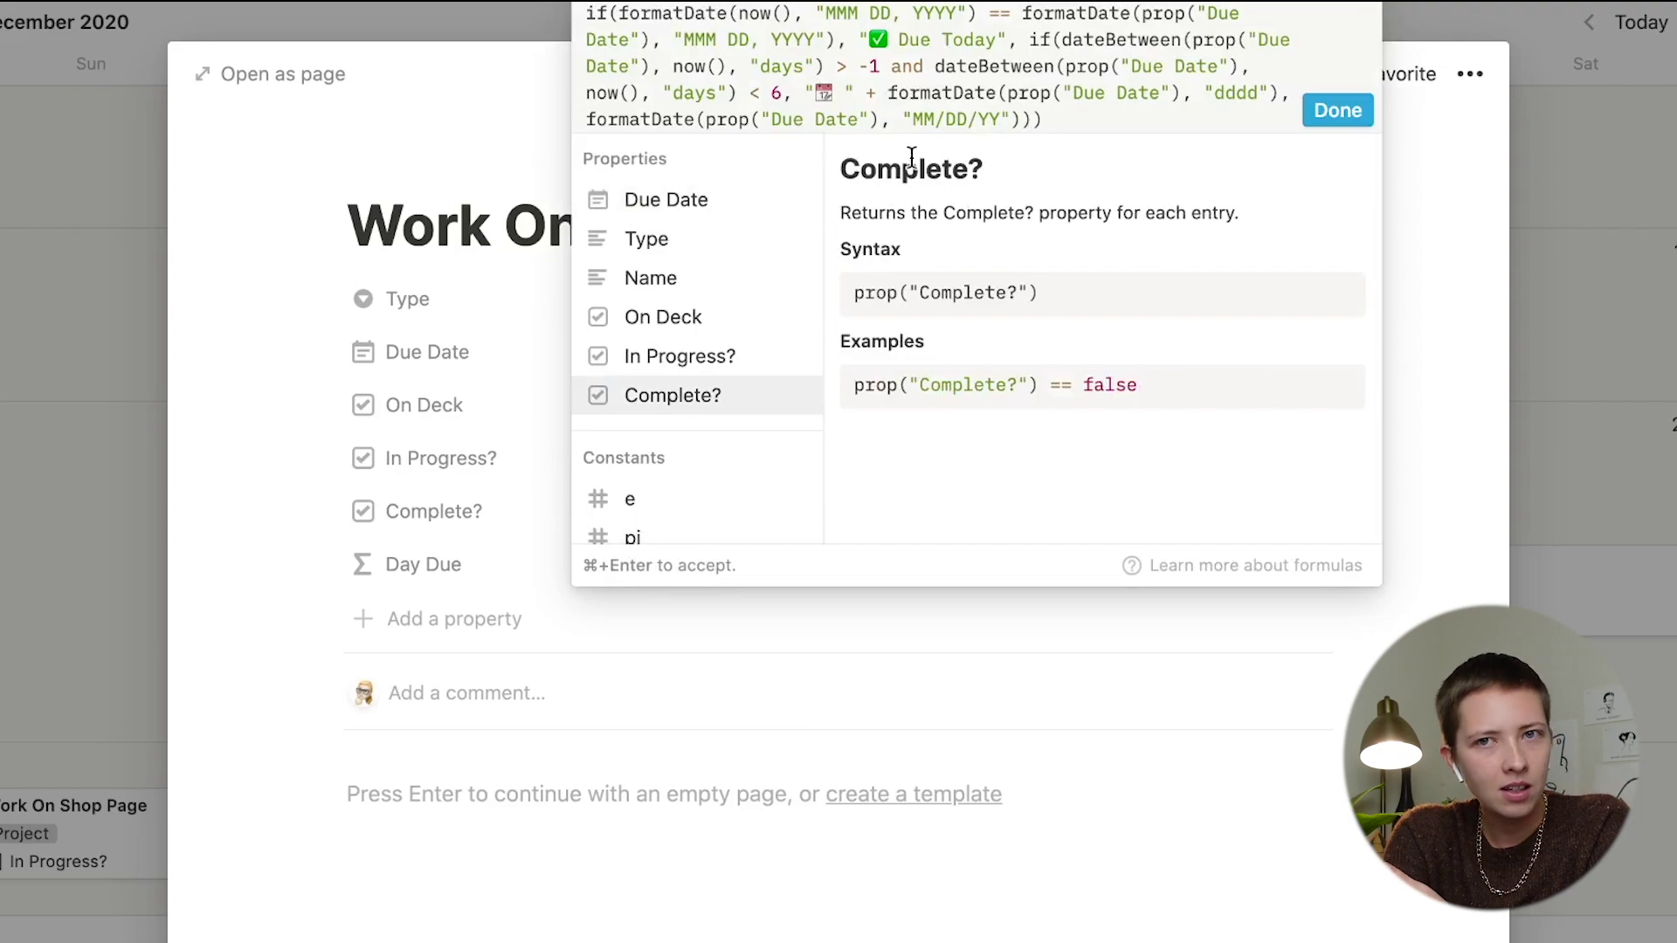
left_click(810, 109)
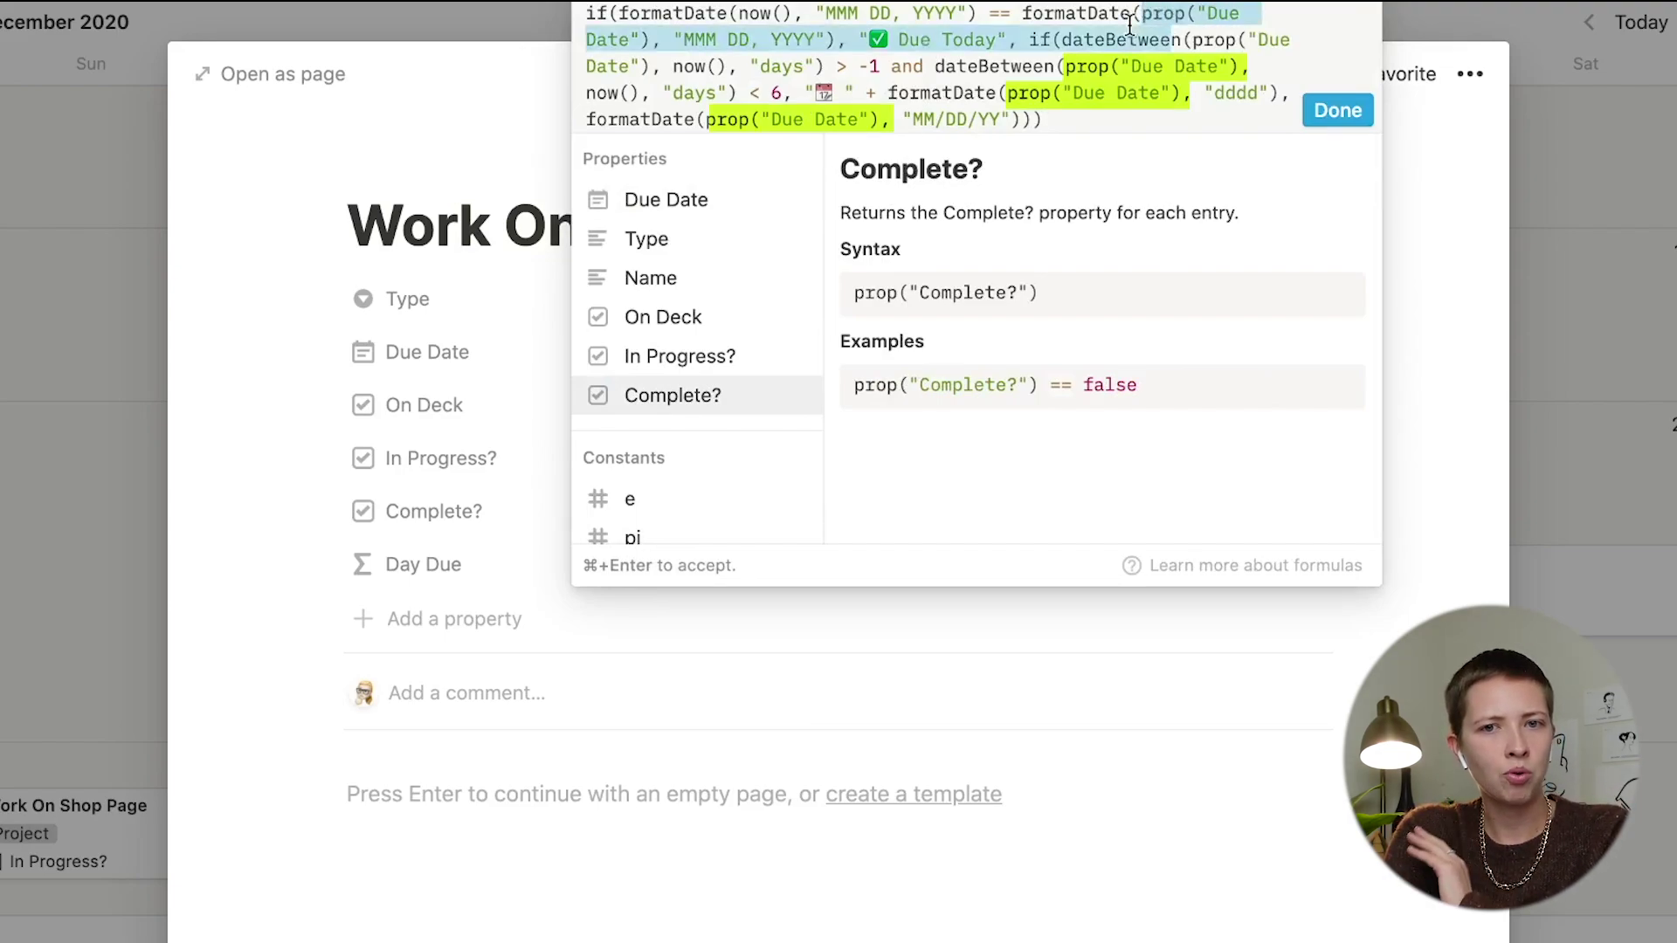
left_click(611, 39)
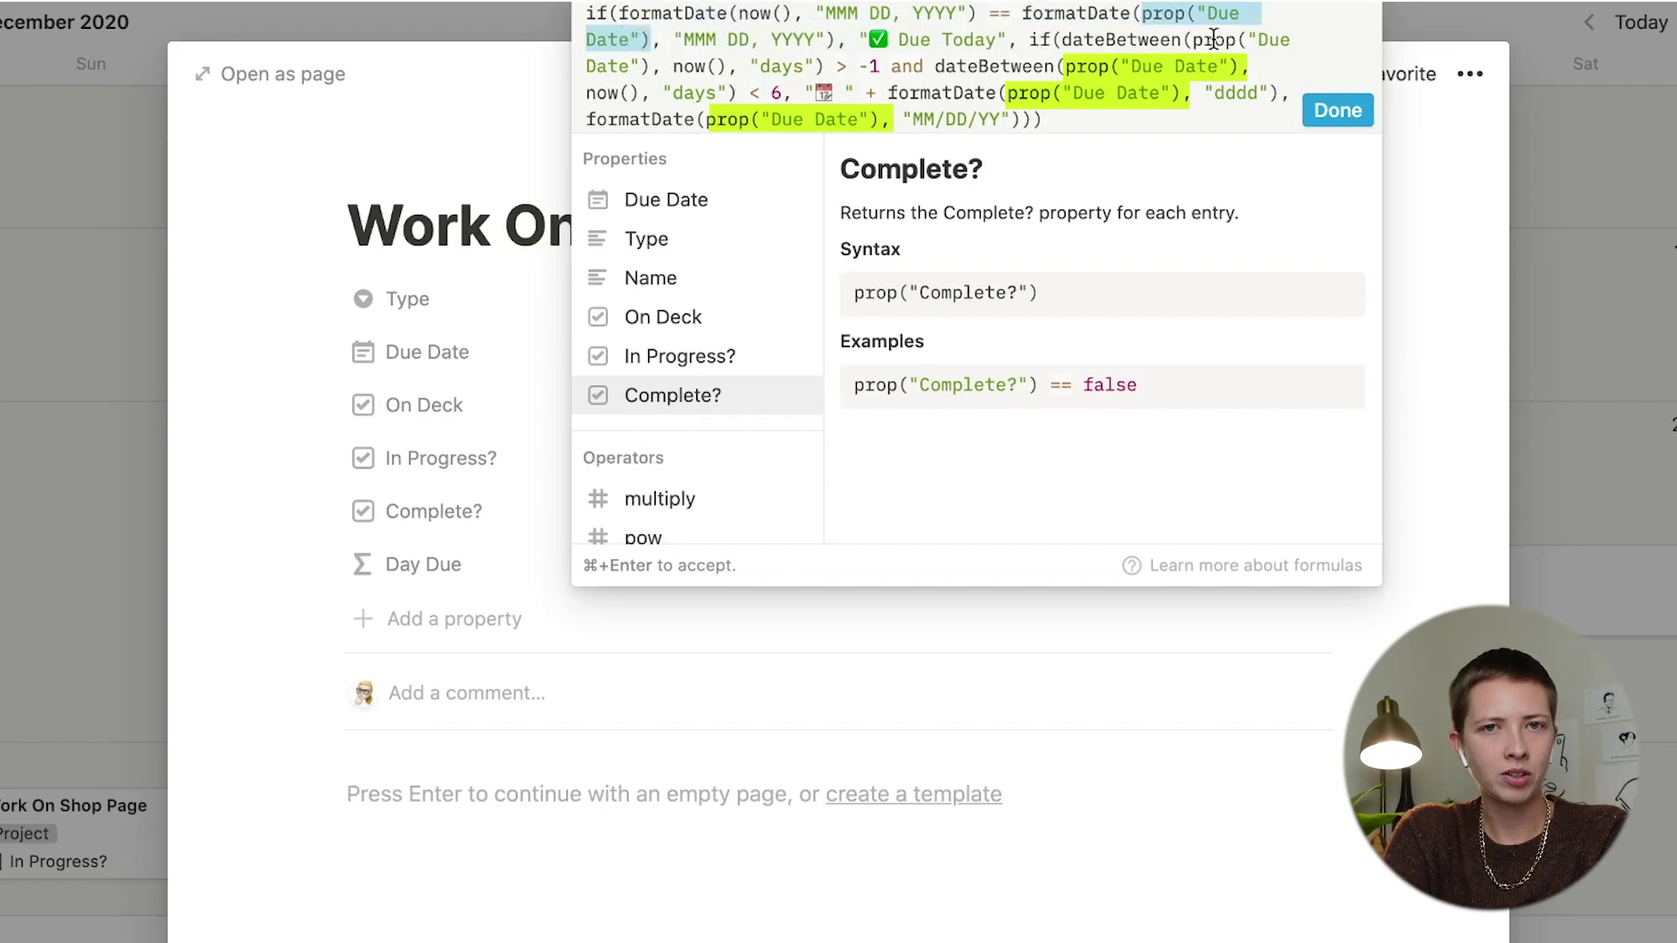
left_click(1140, 15)
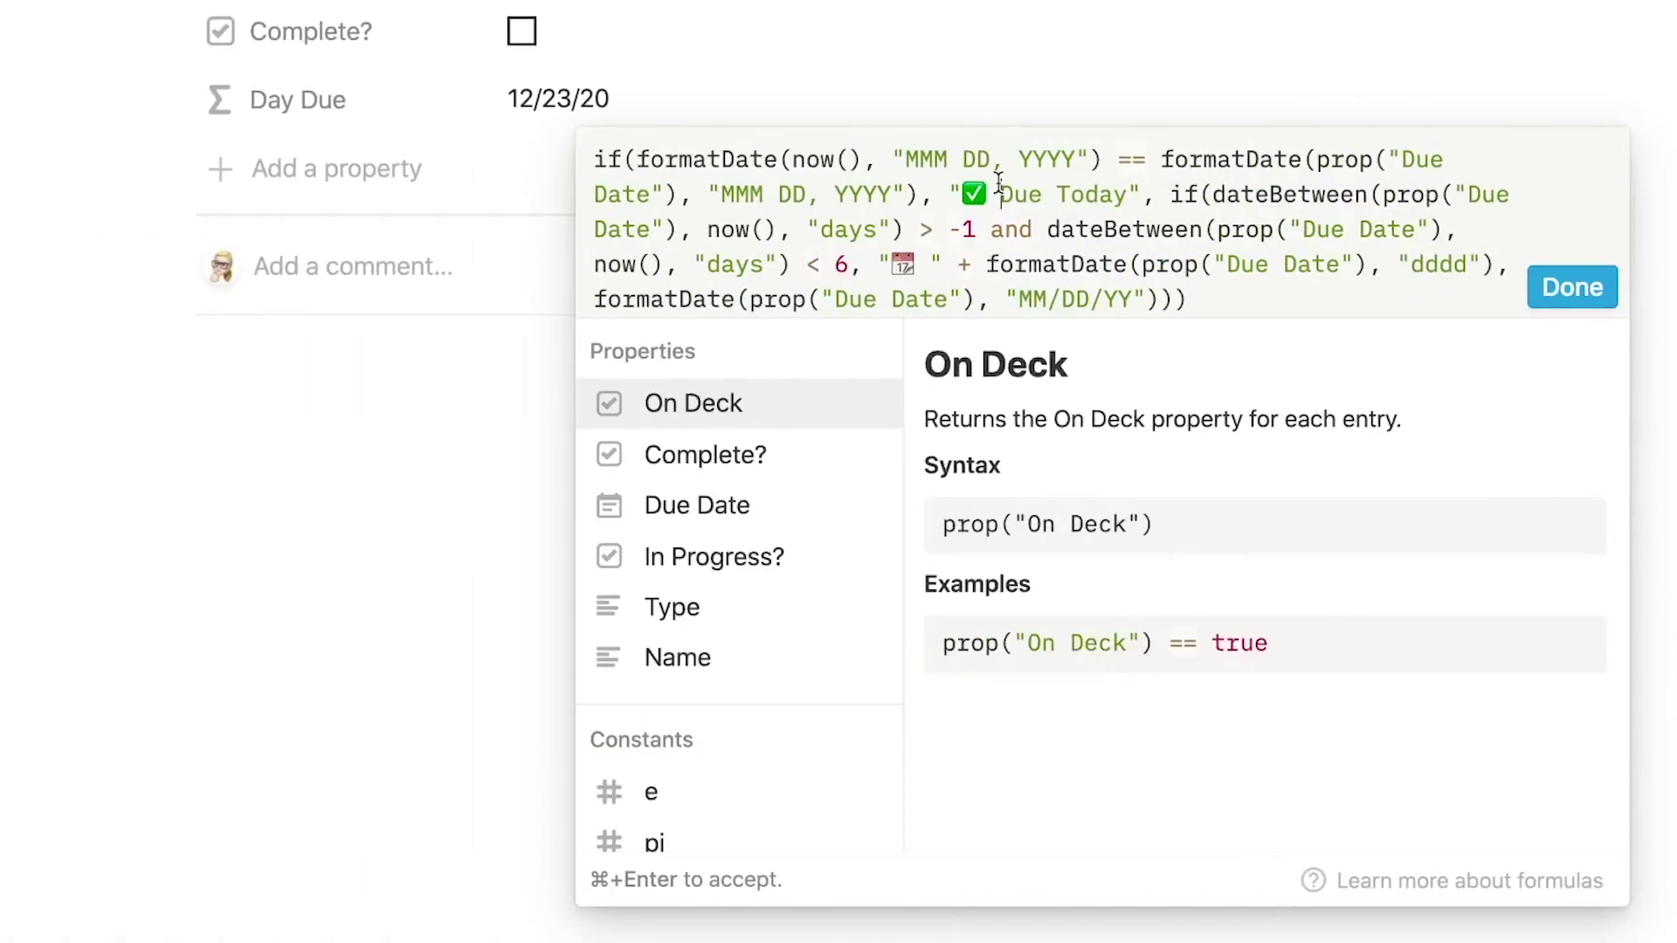
left_click(1315, 162)
type("end(")
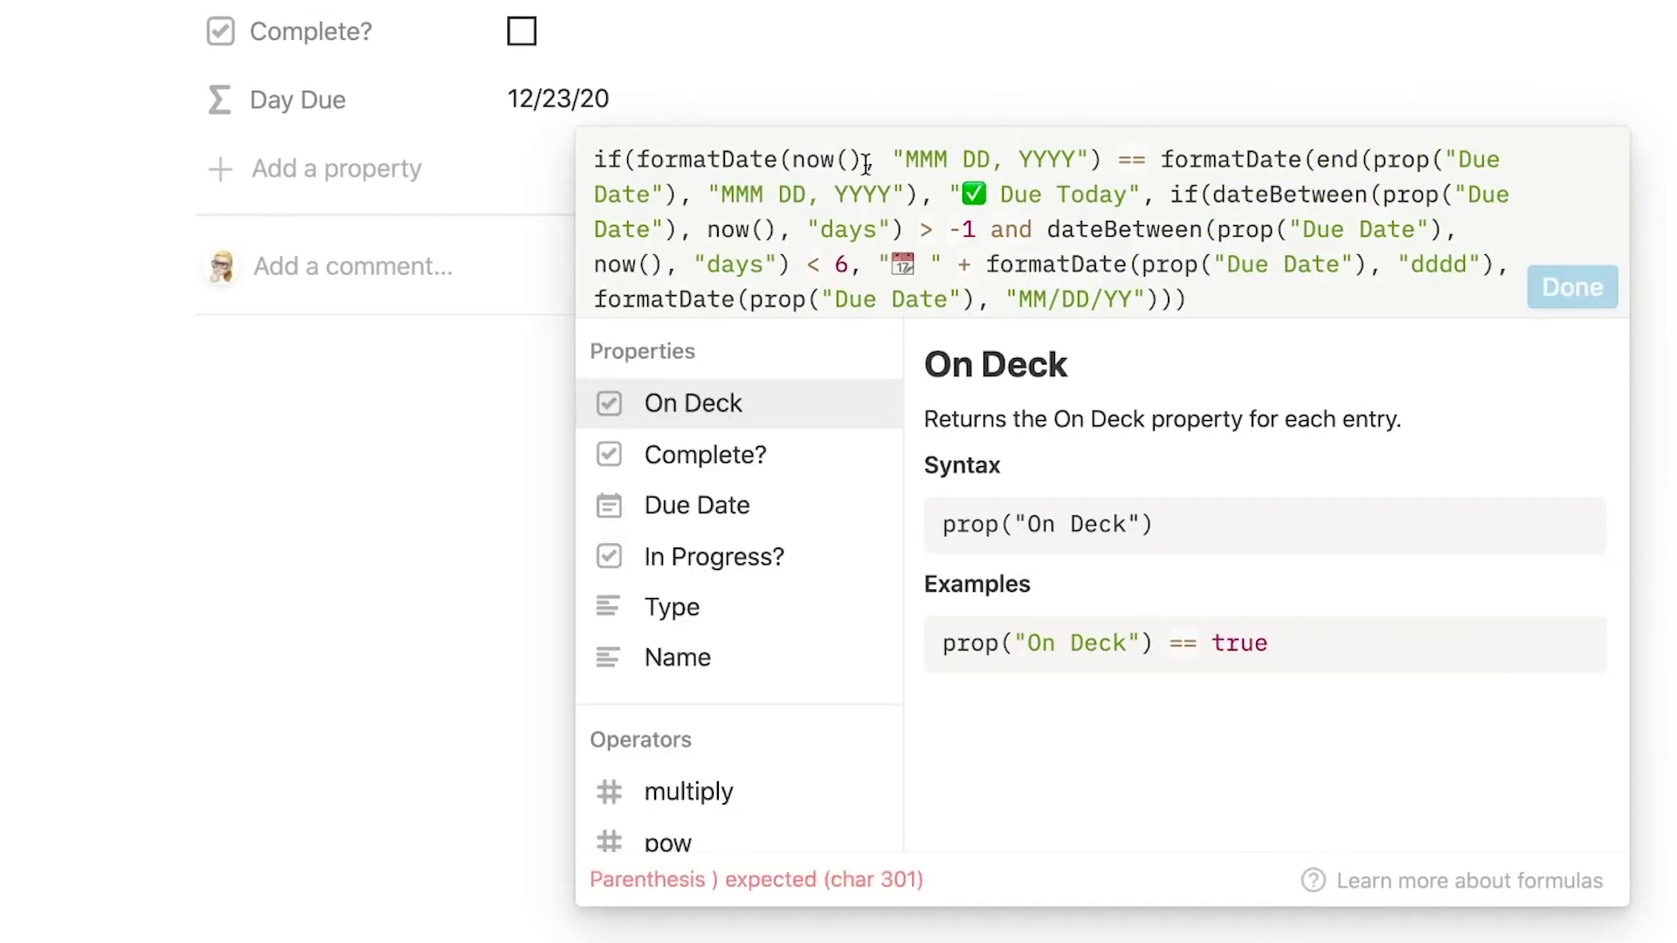
left_click(680, 196)
type(")")
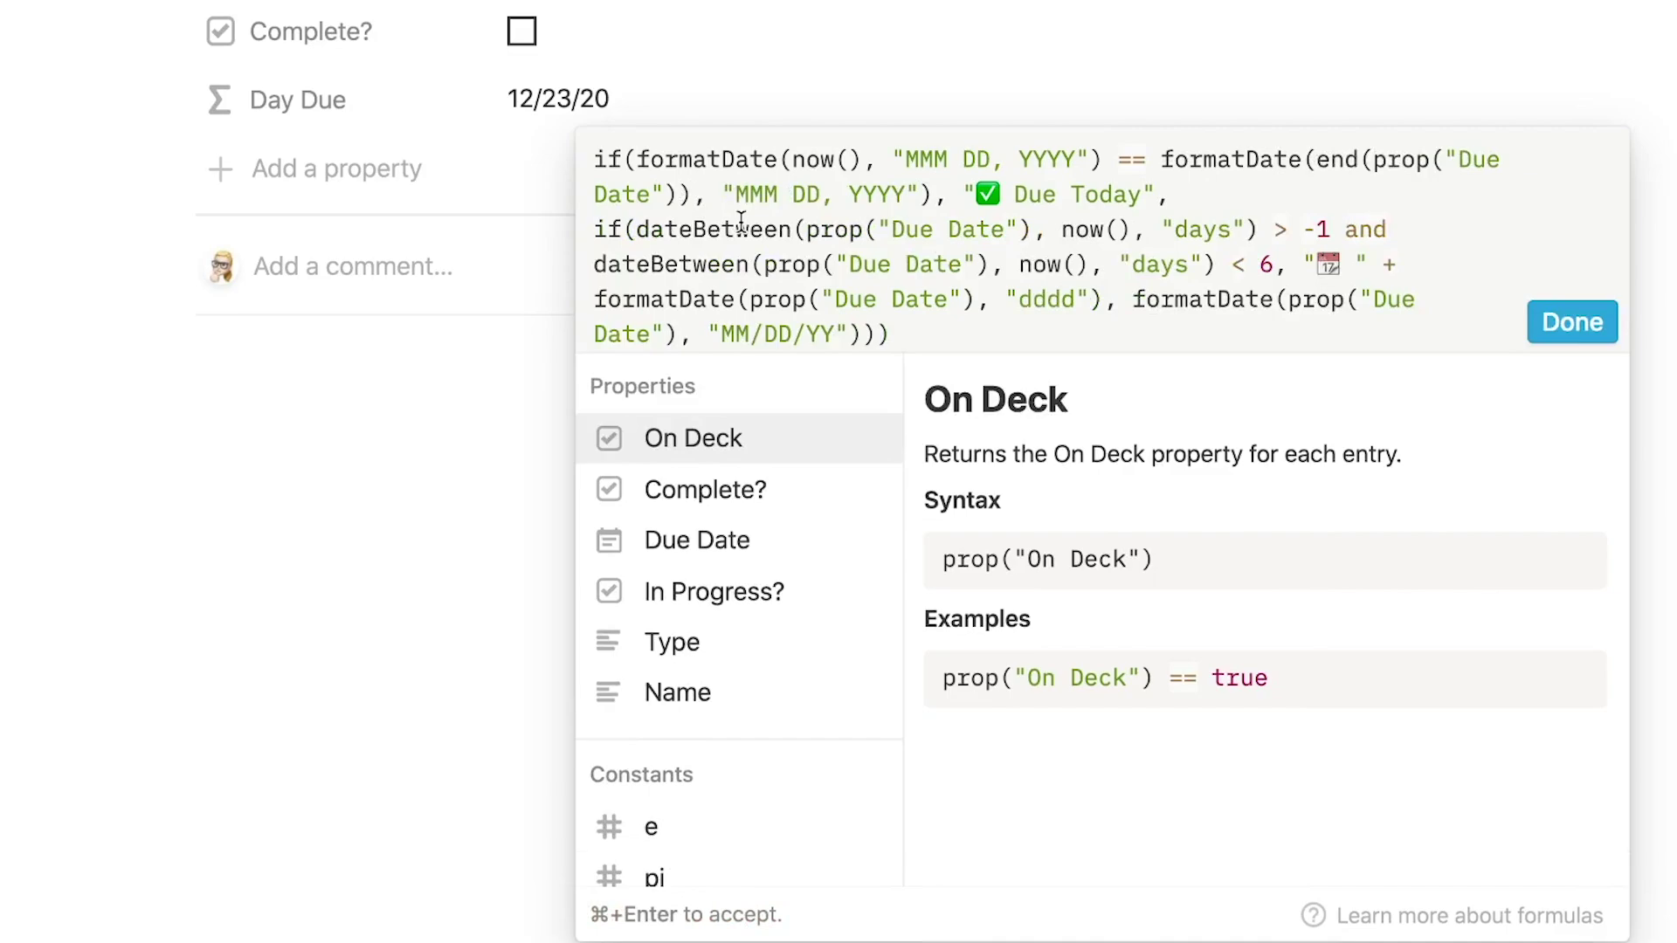
Step: Wrap the Due Date property in end() inside both dateBetween conditions of the Day Due formula
left_click(796, 231)
left_click(807, 230)
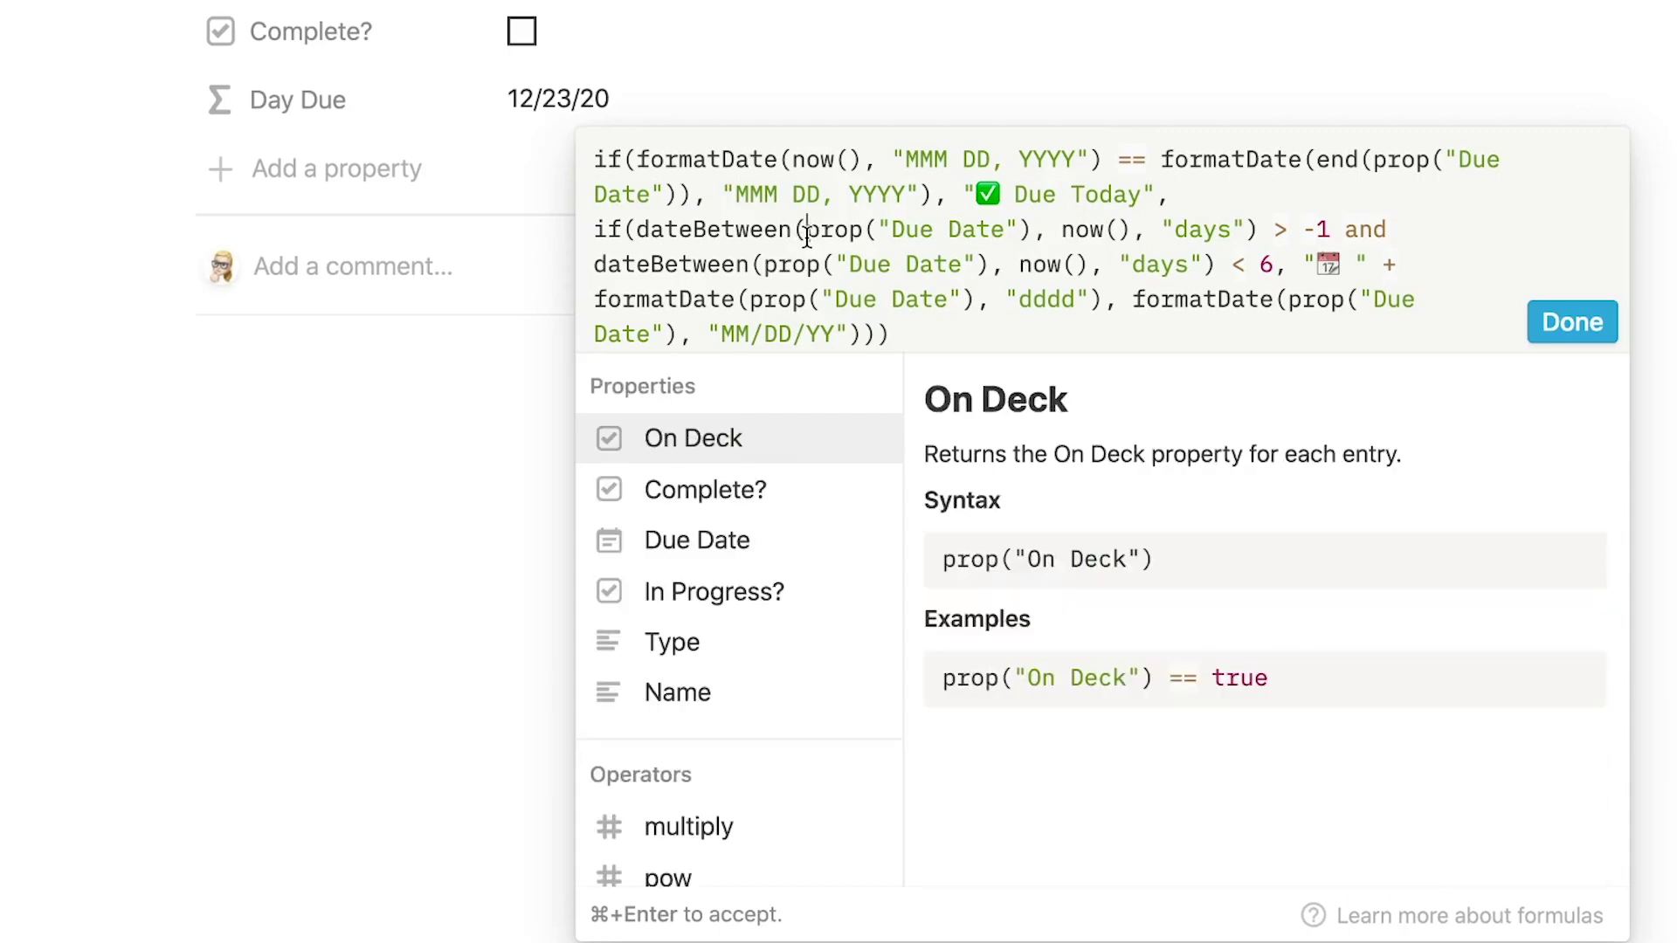
type("end(")
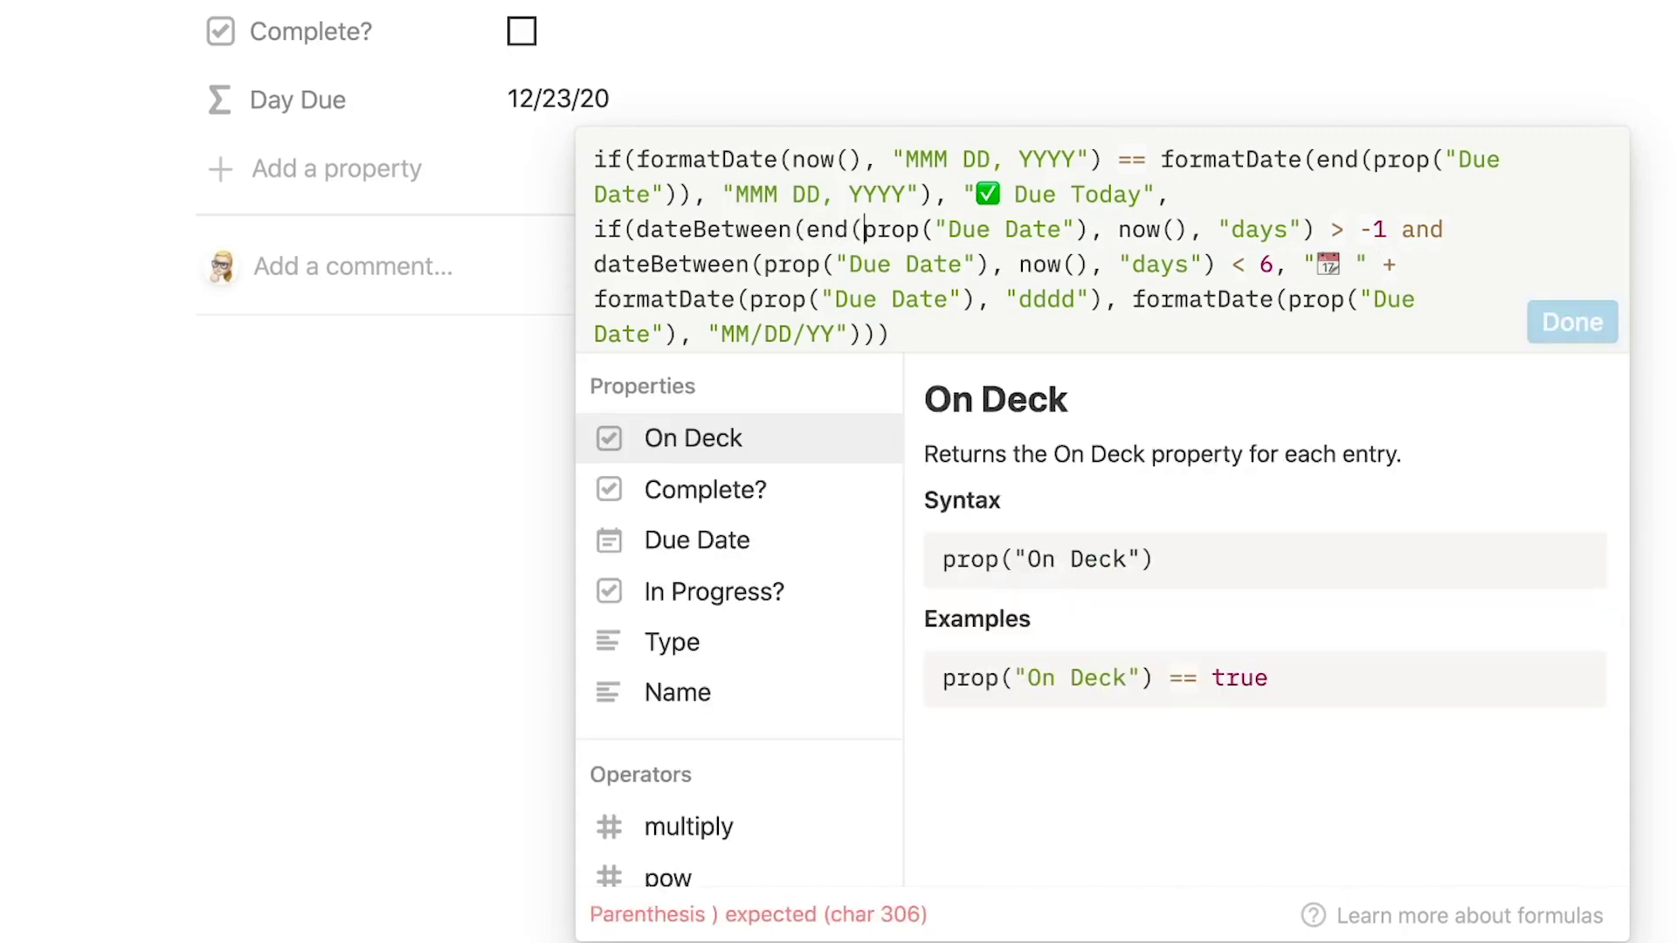
left_click(1082, 229)
type(")")
left_click(764, 264)
type("end(")
left_click(1042, 264)
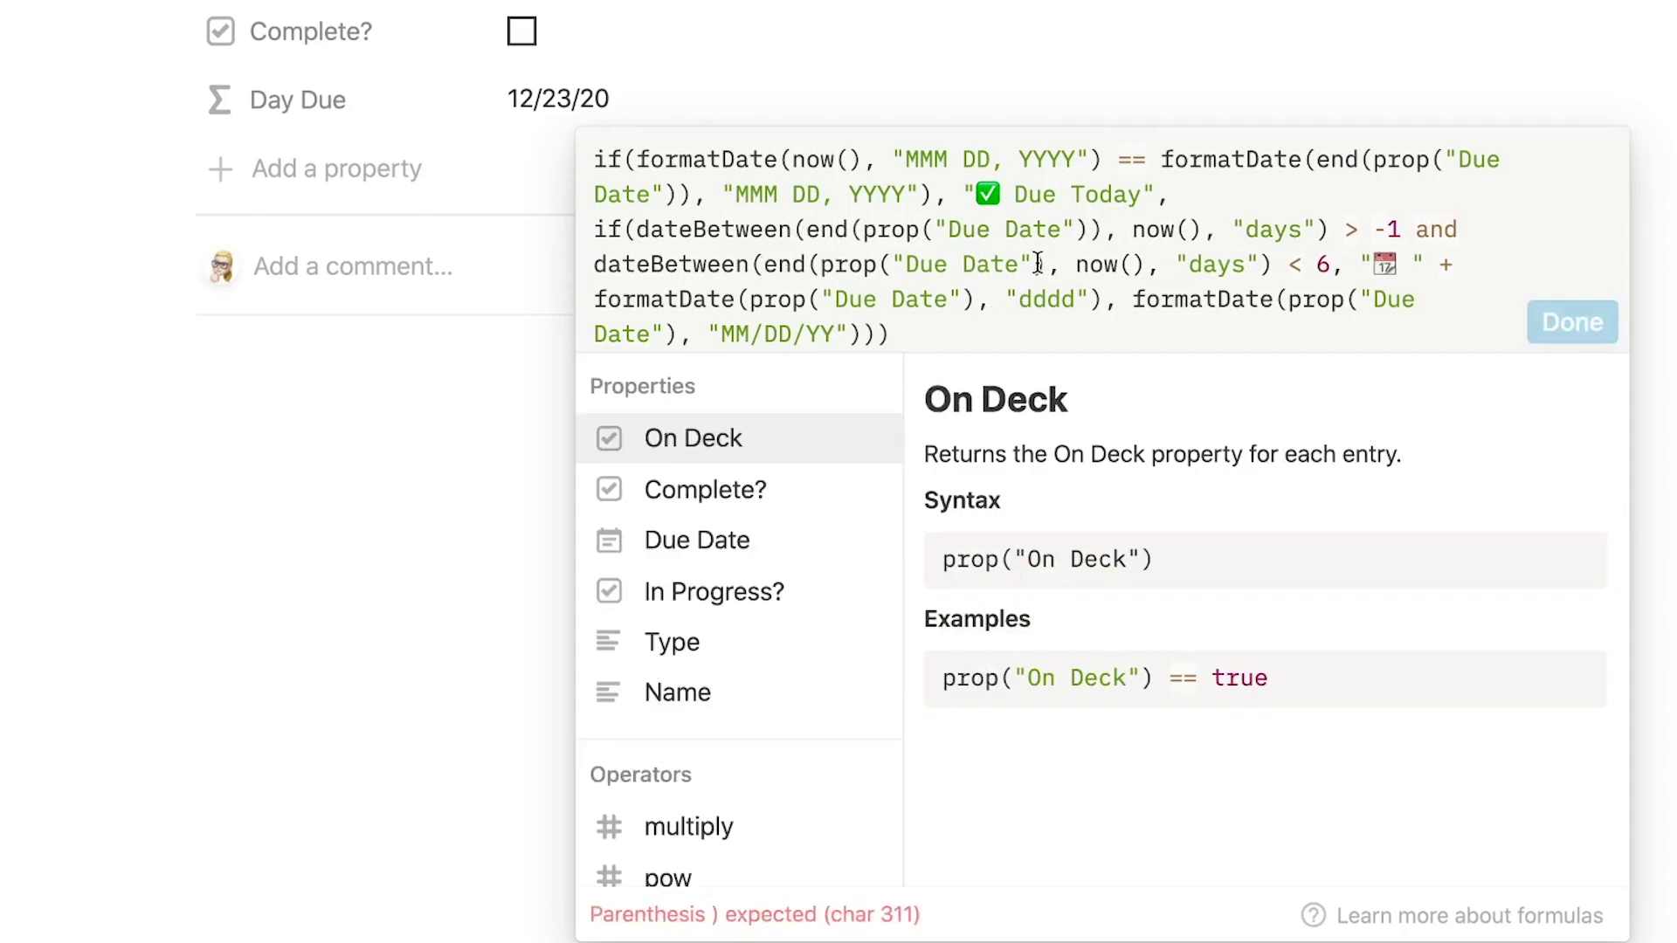
type(")")
Step: Wrap Due Date in end() inside the "dddd" and "MM/DD/YY" formatDate expressions, apply the formula, and close the task page
left_click(749, 299)
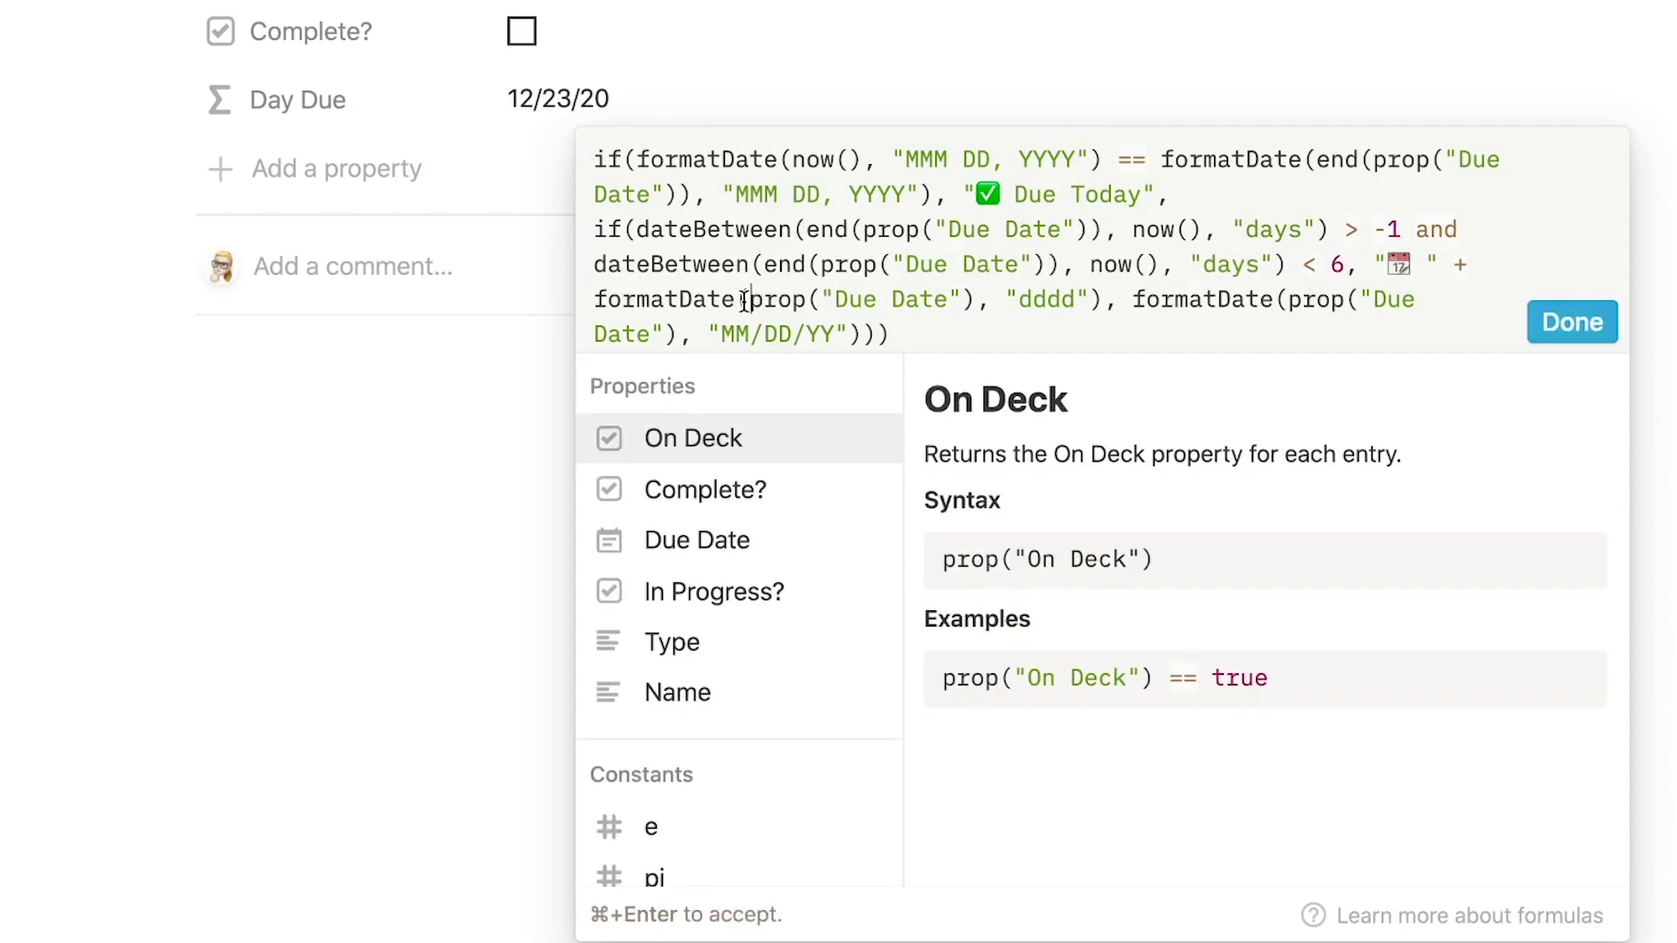
type("end(")
left_click(1027, 298)
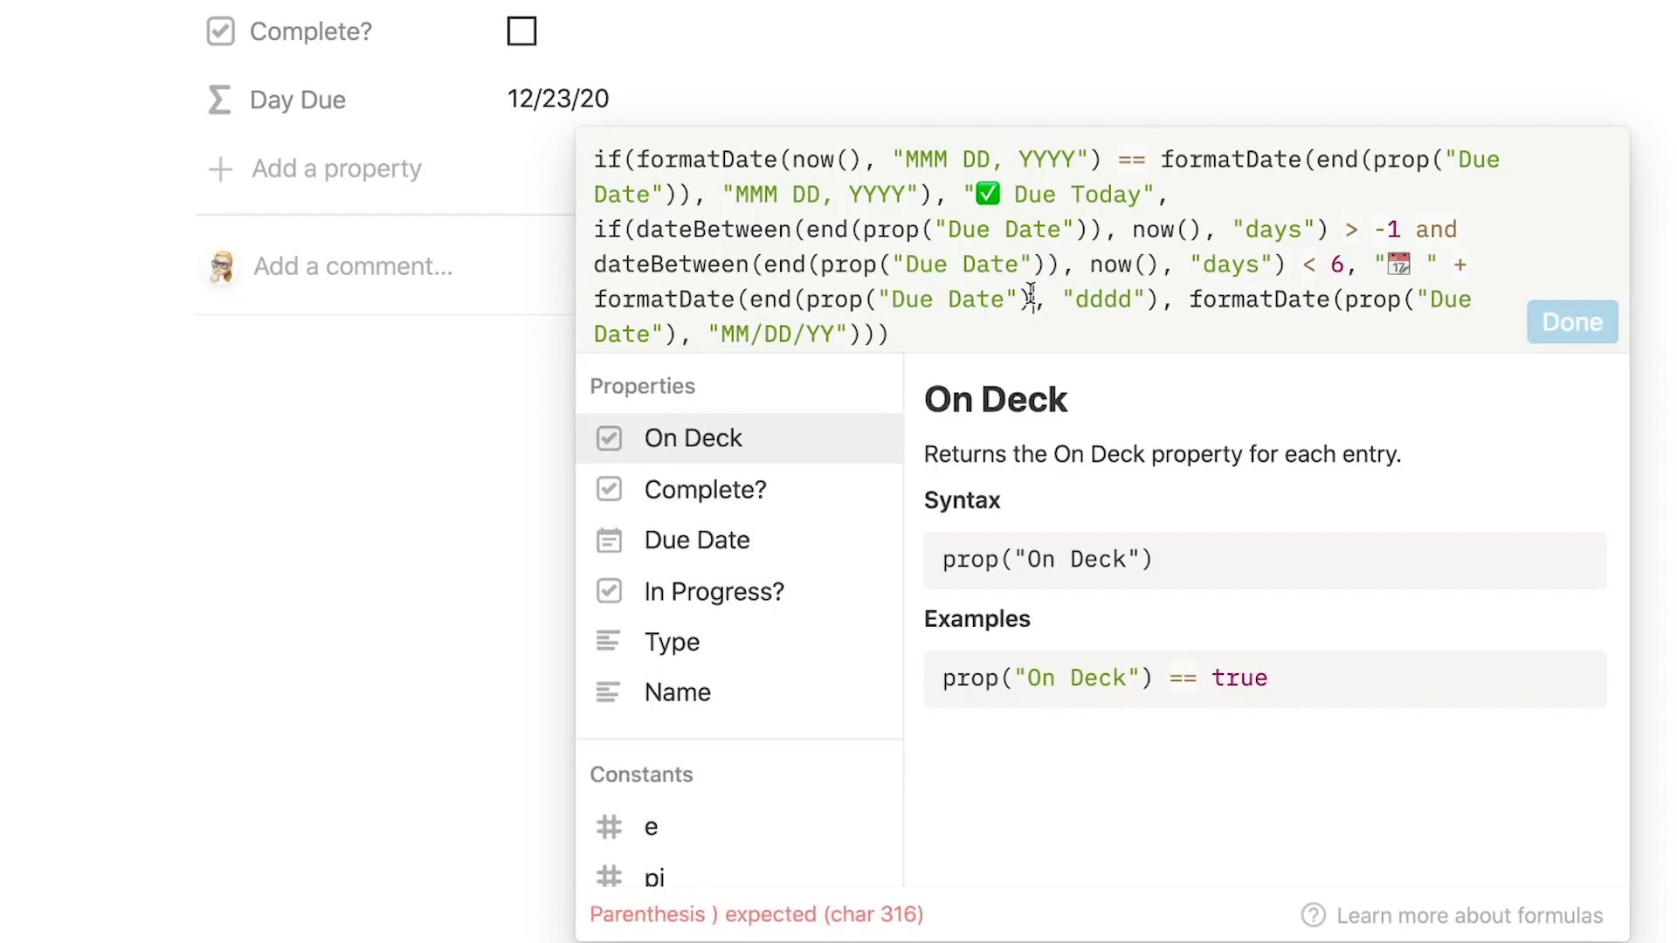
type(")")
left_click(1349, 297)
type("end(")
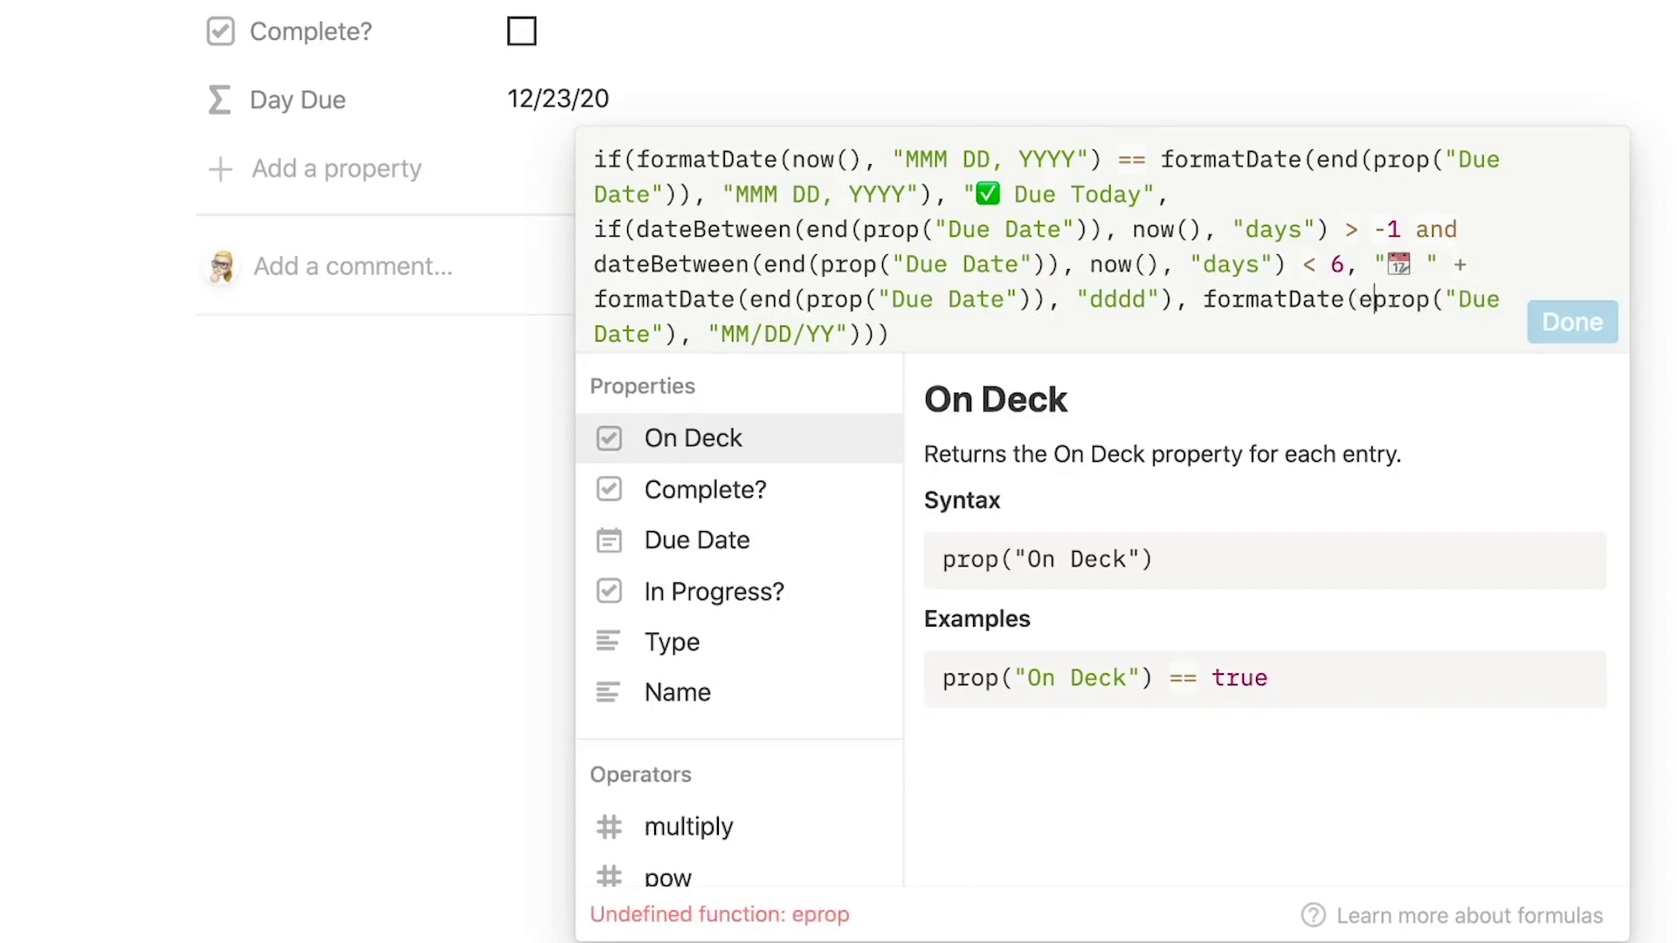
left_click(1040, 335)
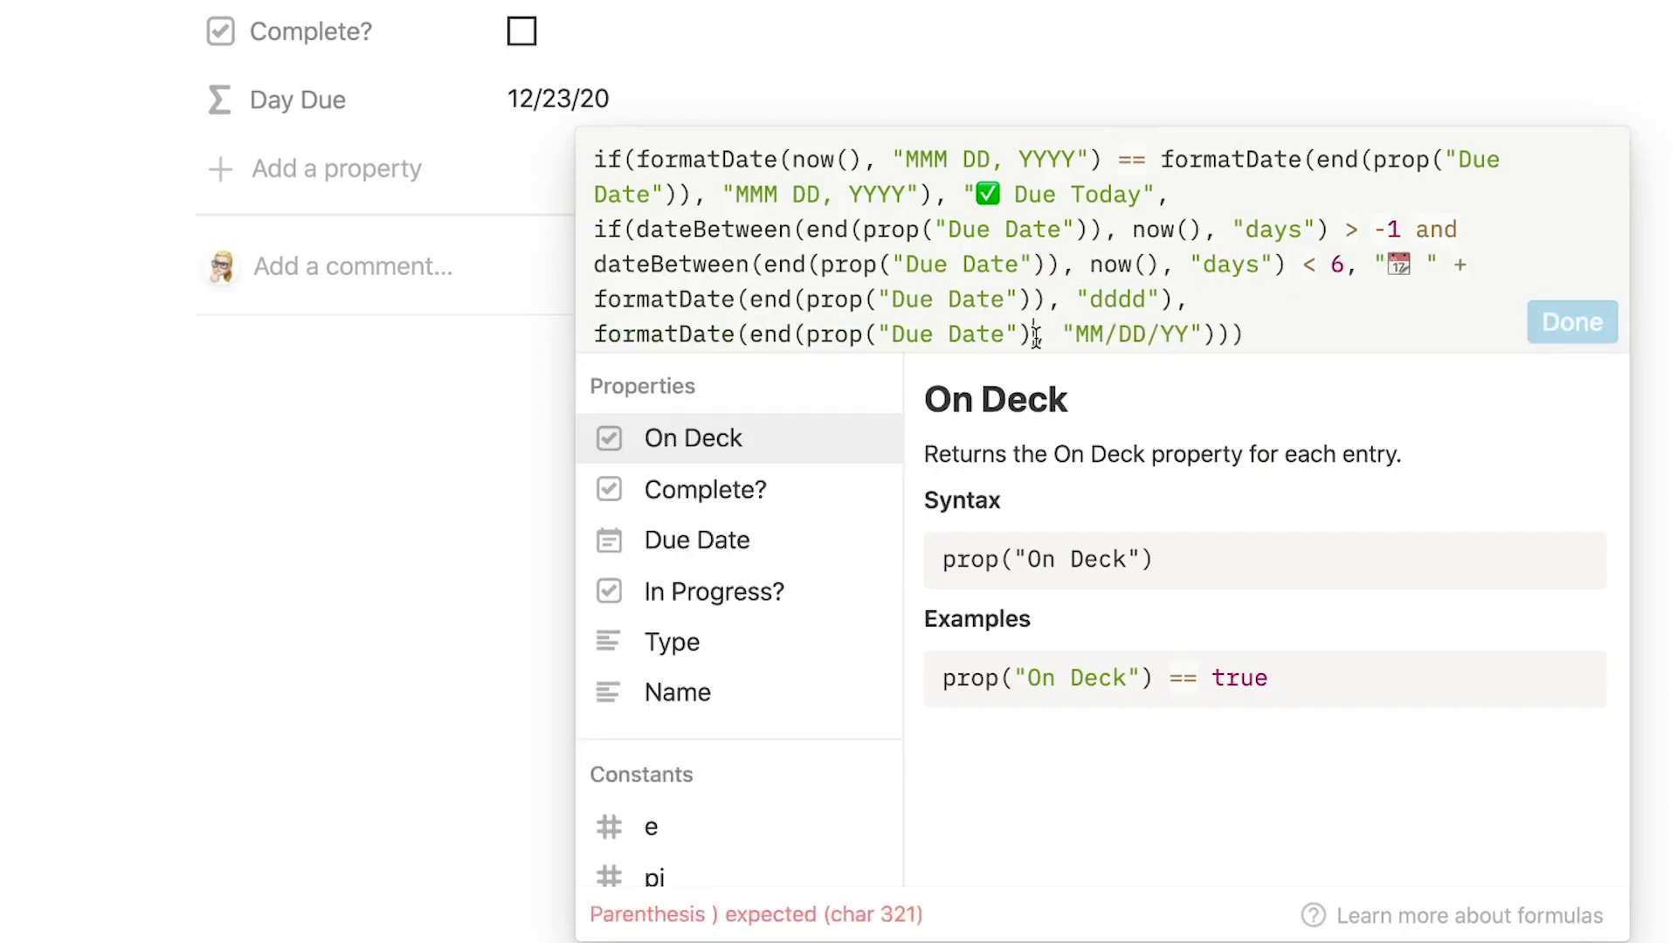
type(")")
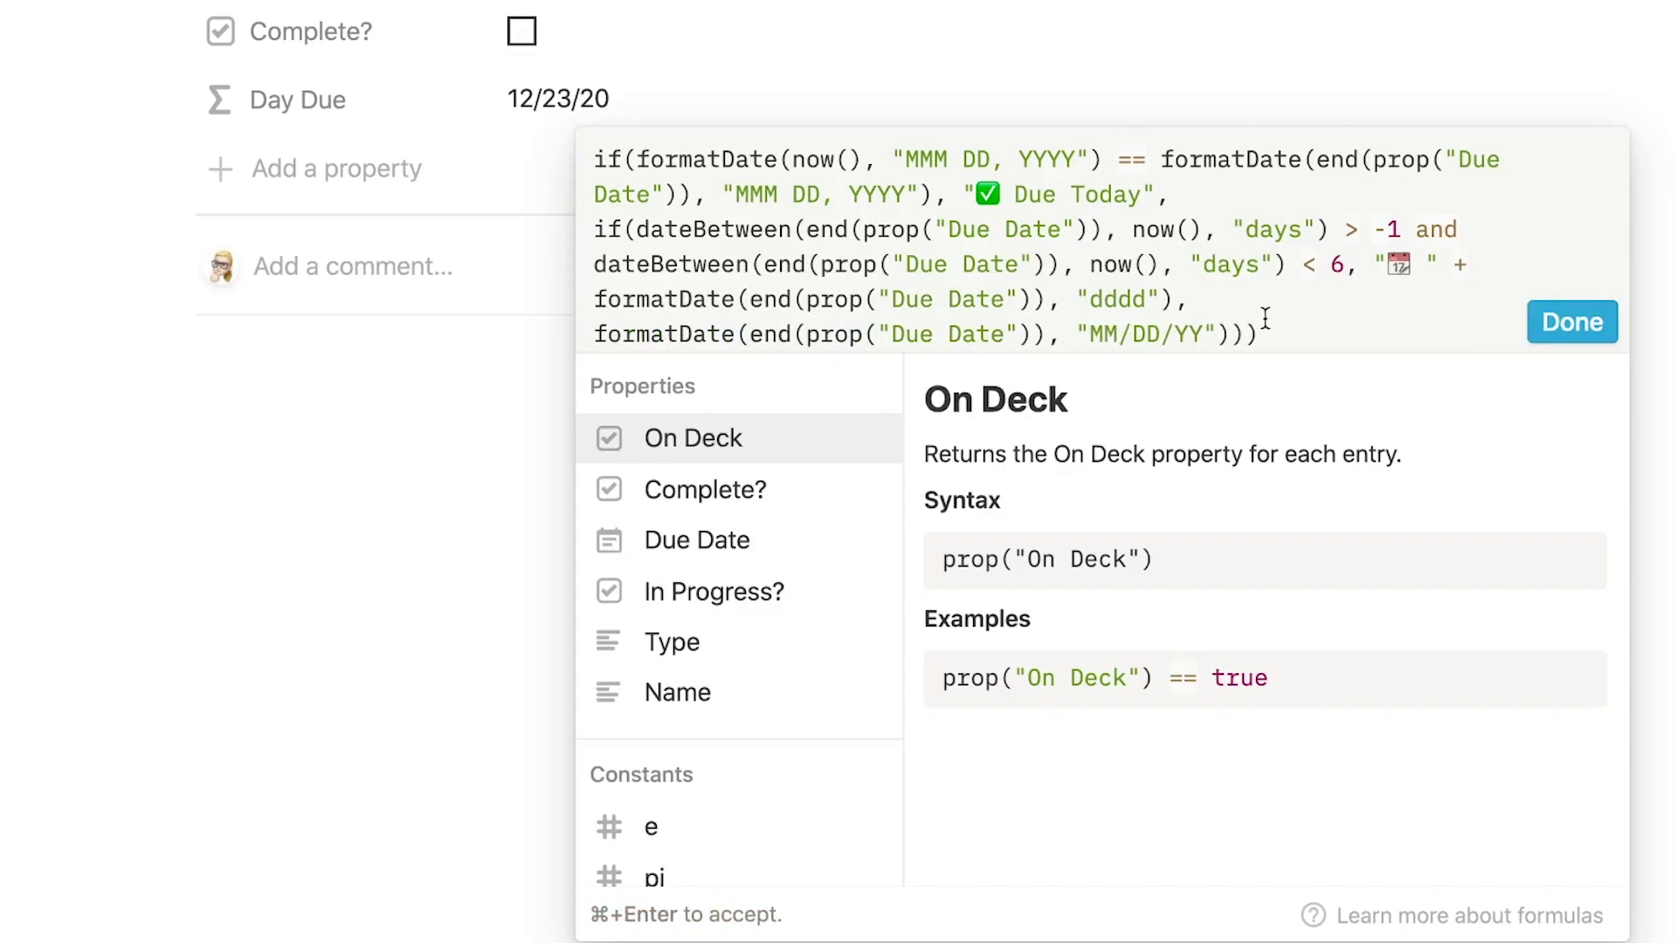
key("super+Return")
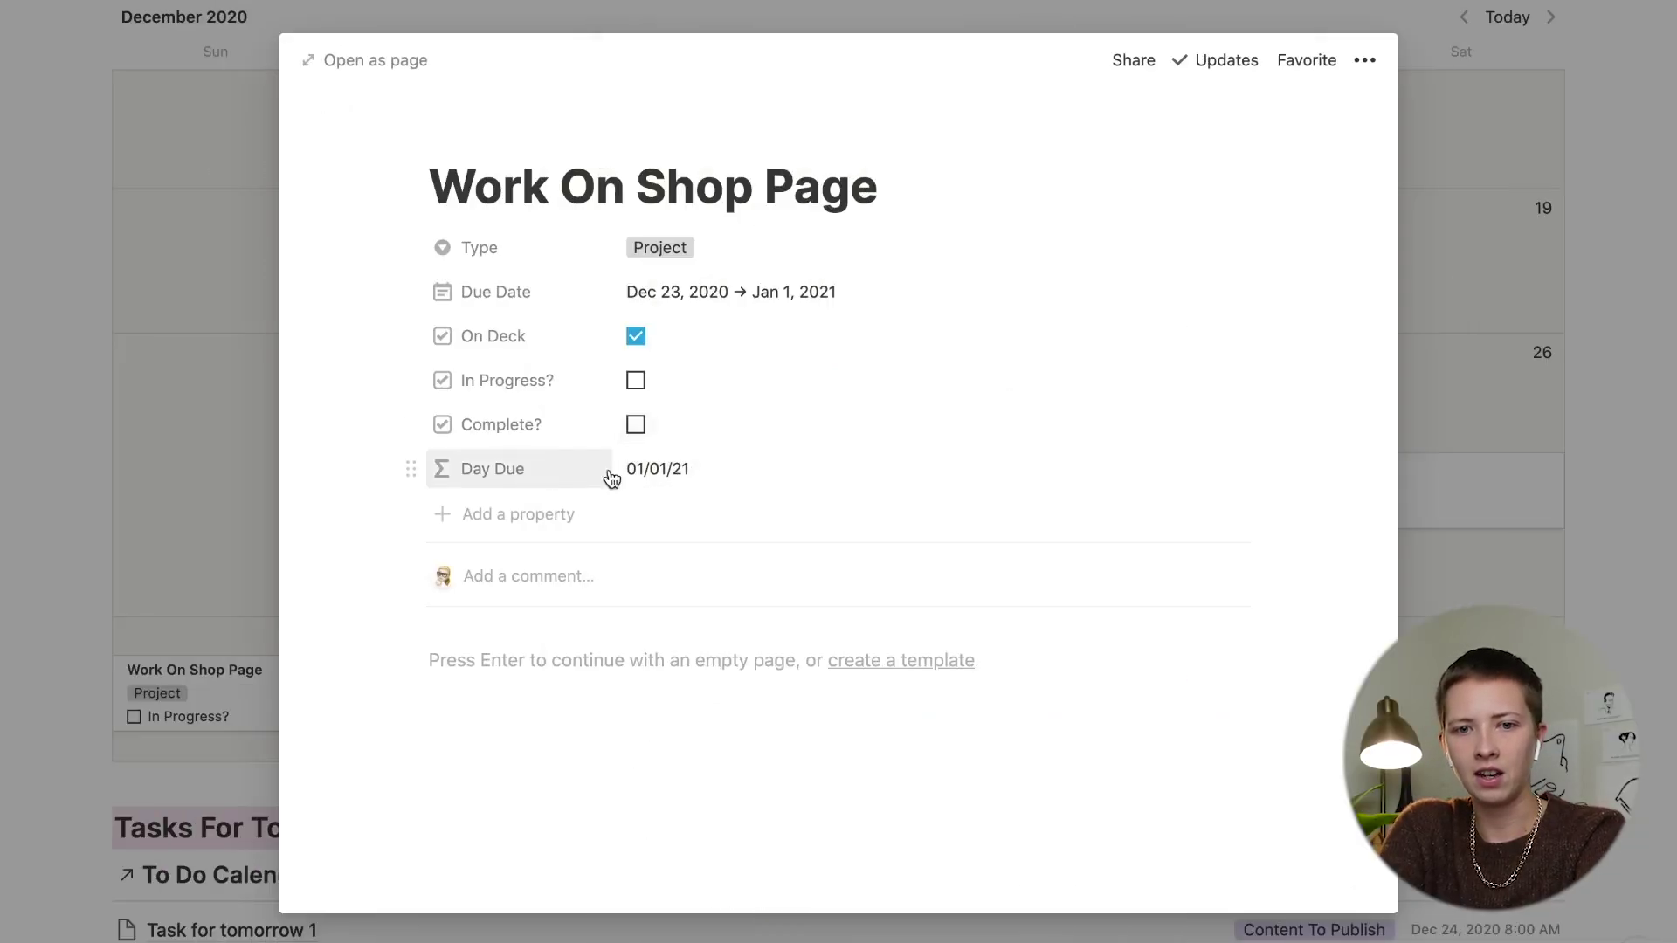
left_click(251, 434)
Step: Open New Task from the calendar to check its Day Due value and due date options
scroll(251, 434, "up", 2)
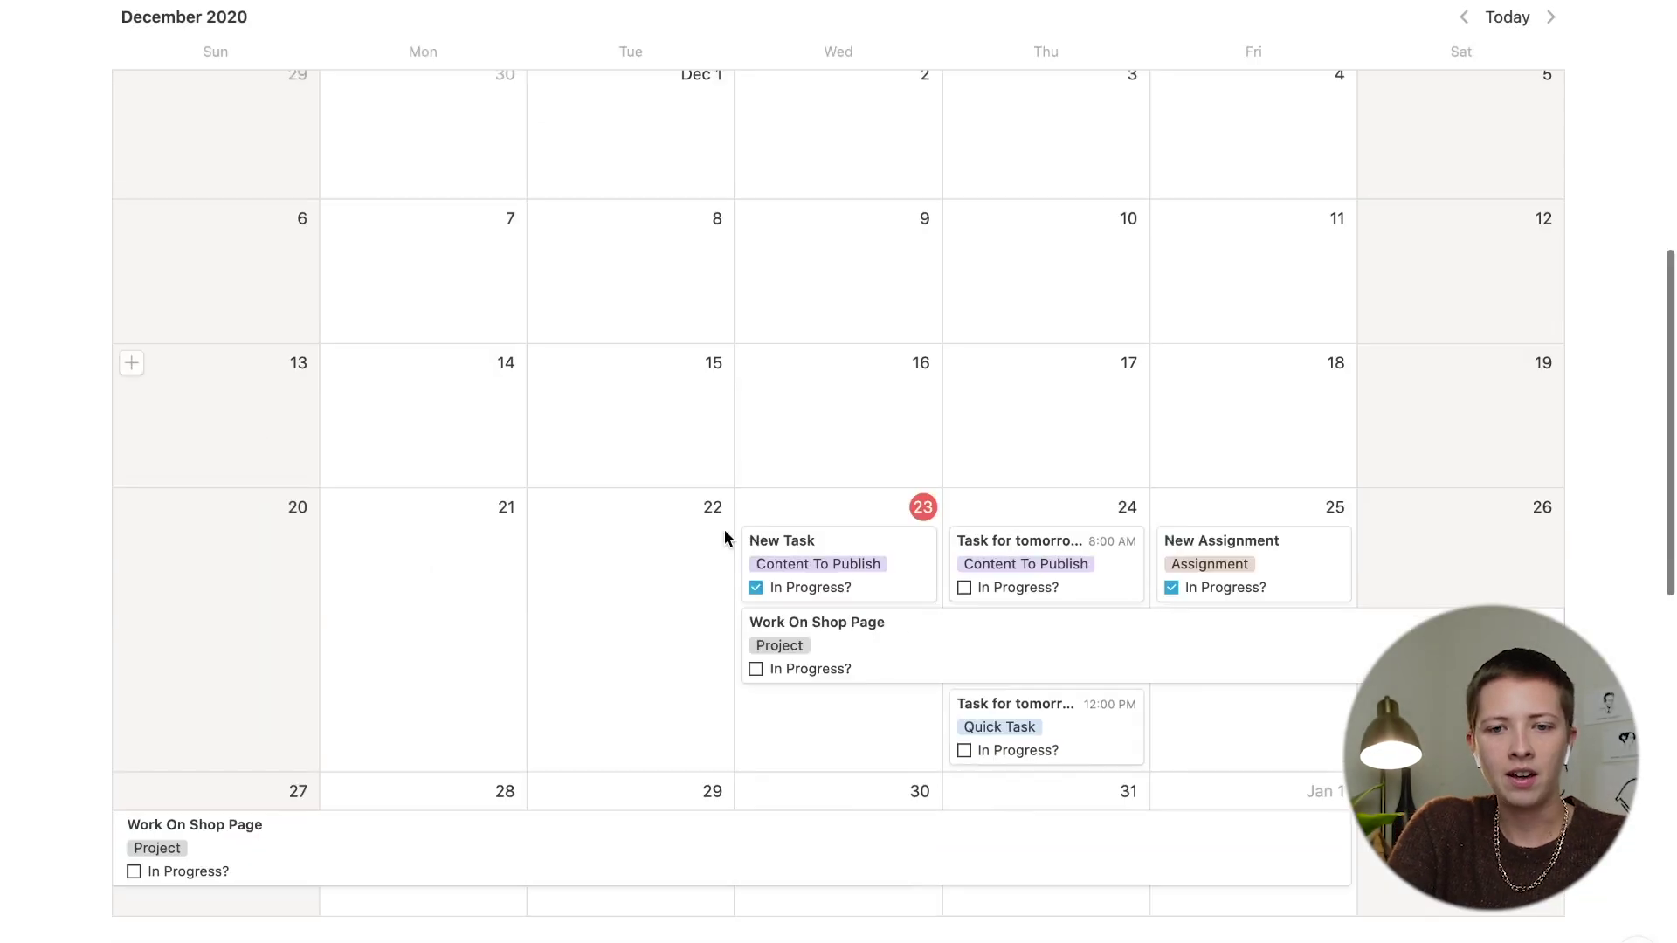
left_click(829, 559)
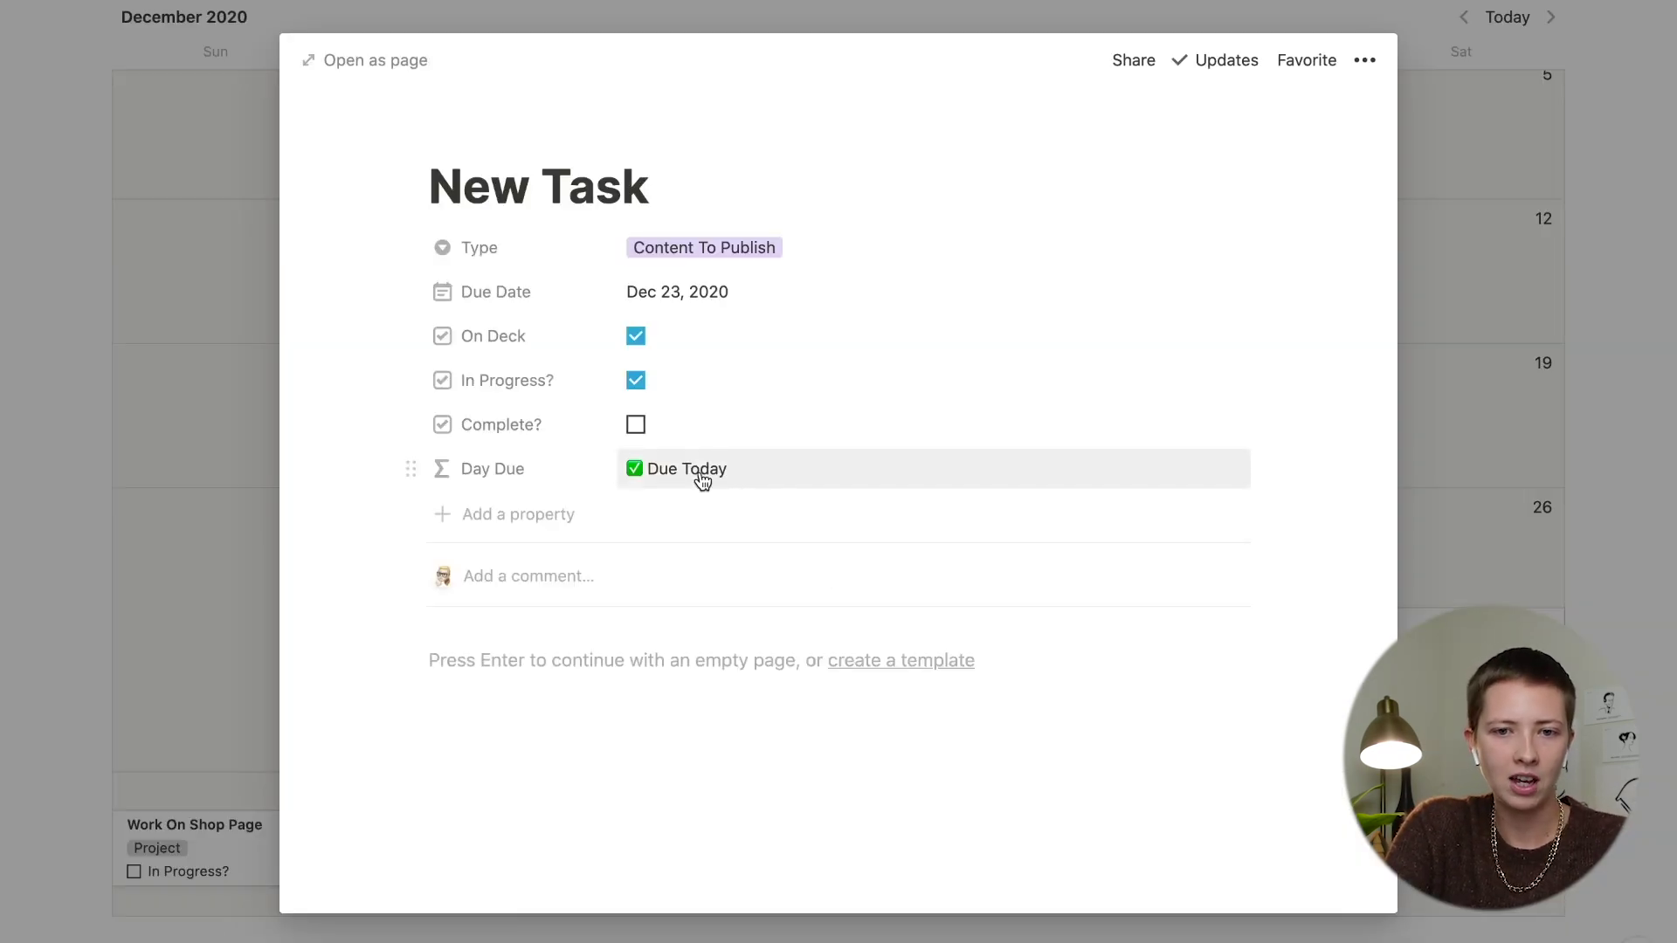
left_click(742, 297)
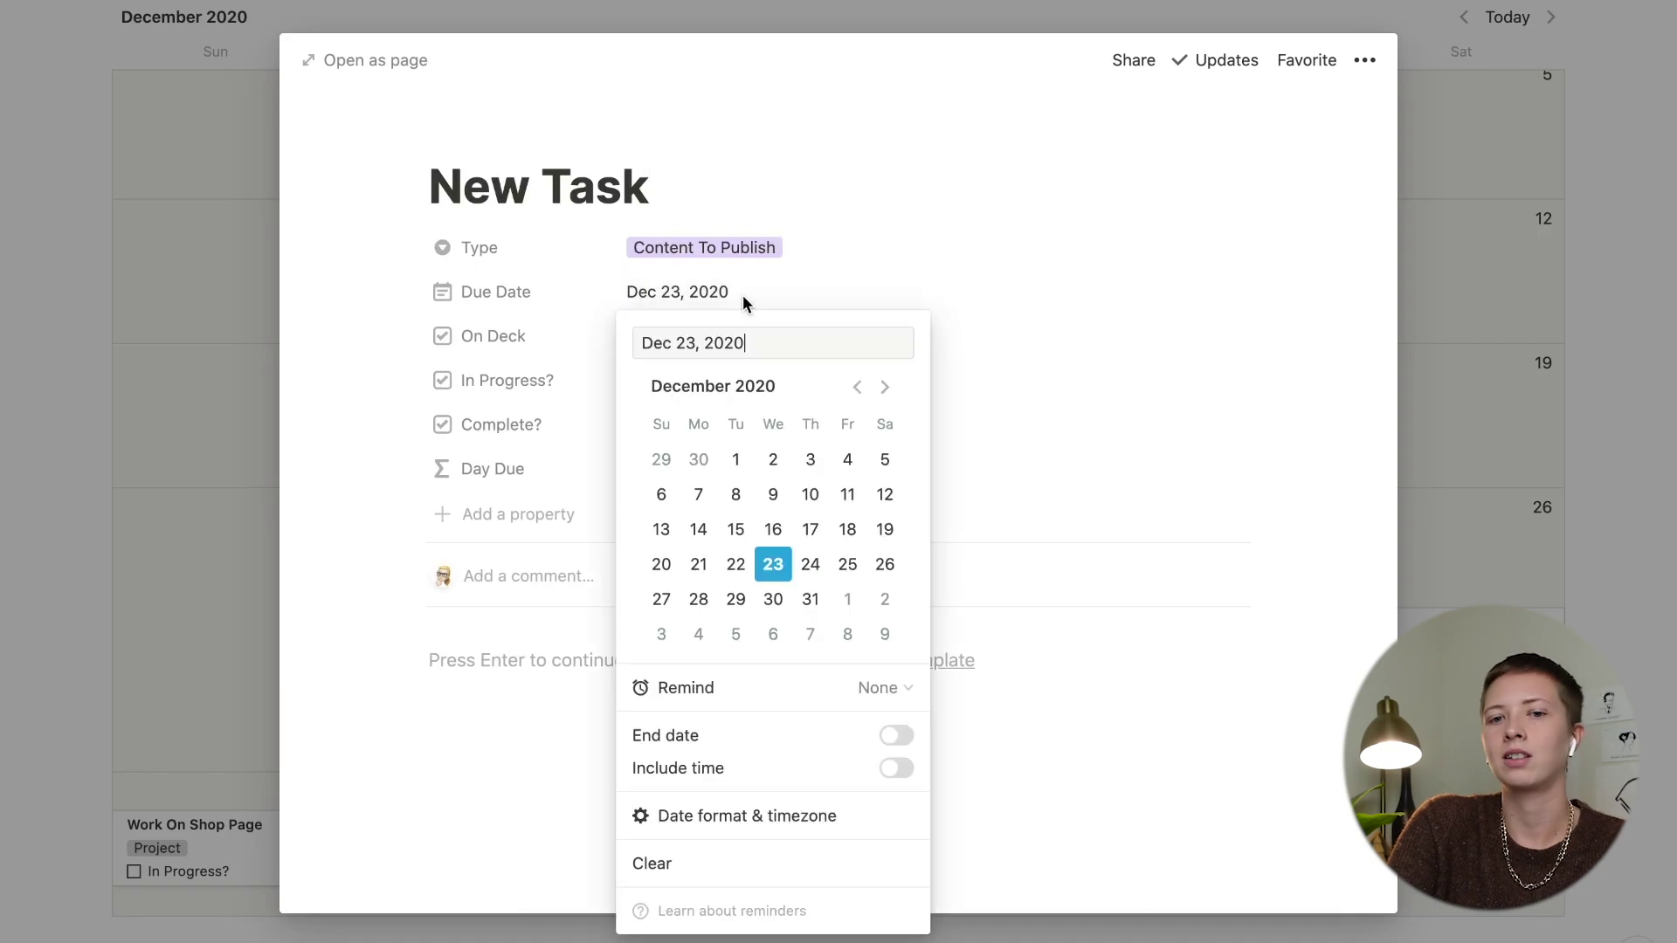
left_click(876, 262)
key("Escape")
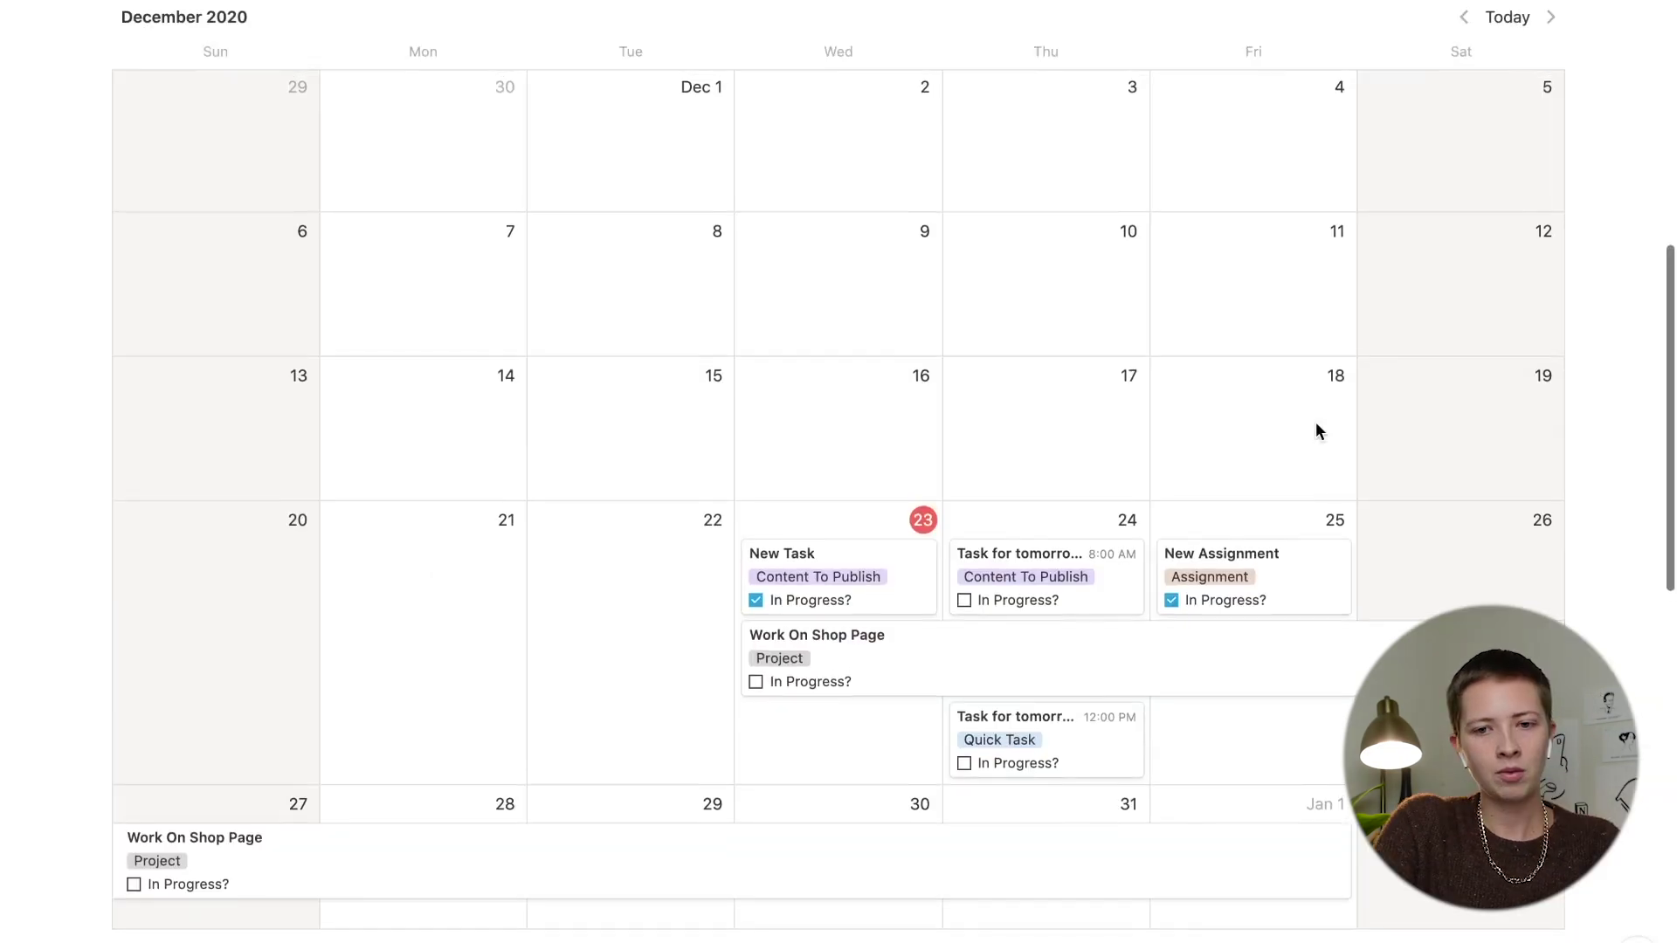
Step: Duplicate the Tasks For Tomorrow heading and place the copy in a narrower column beside the tomorrow task list
scroll(1313, 431, "down", 1)
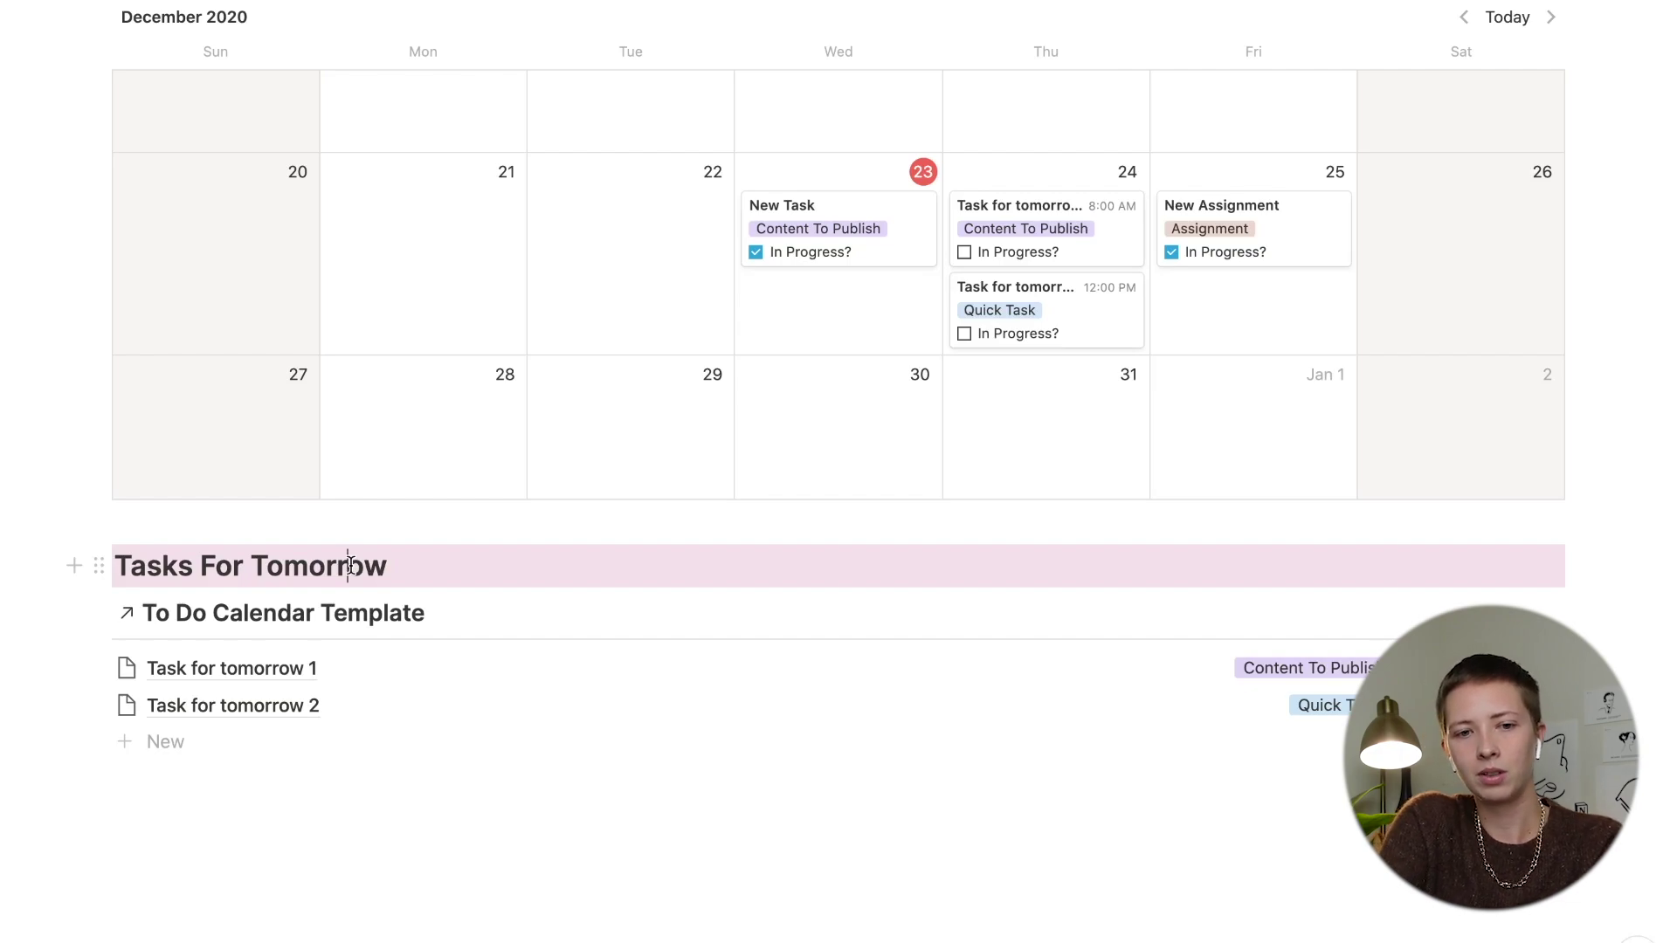
key("super+d")
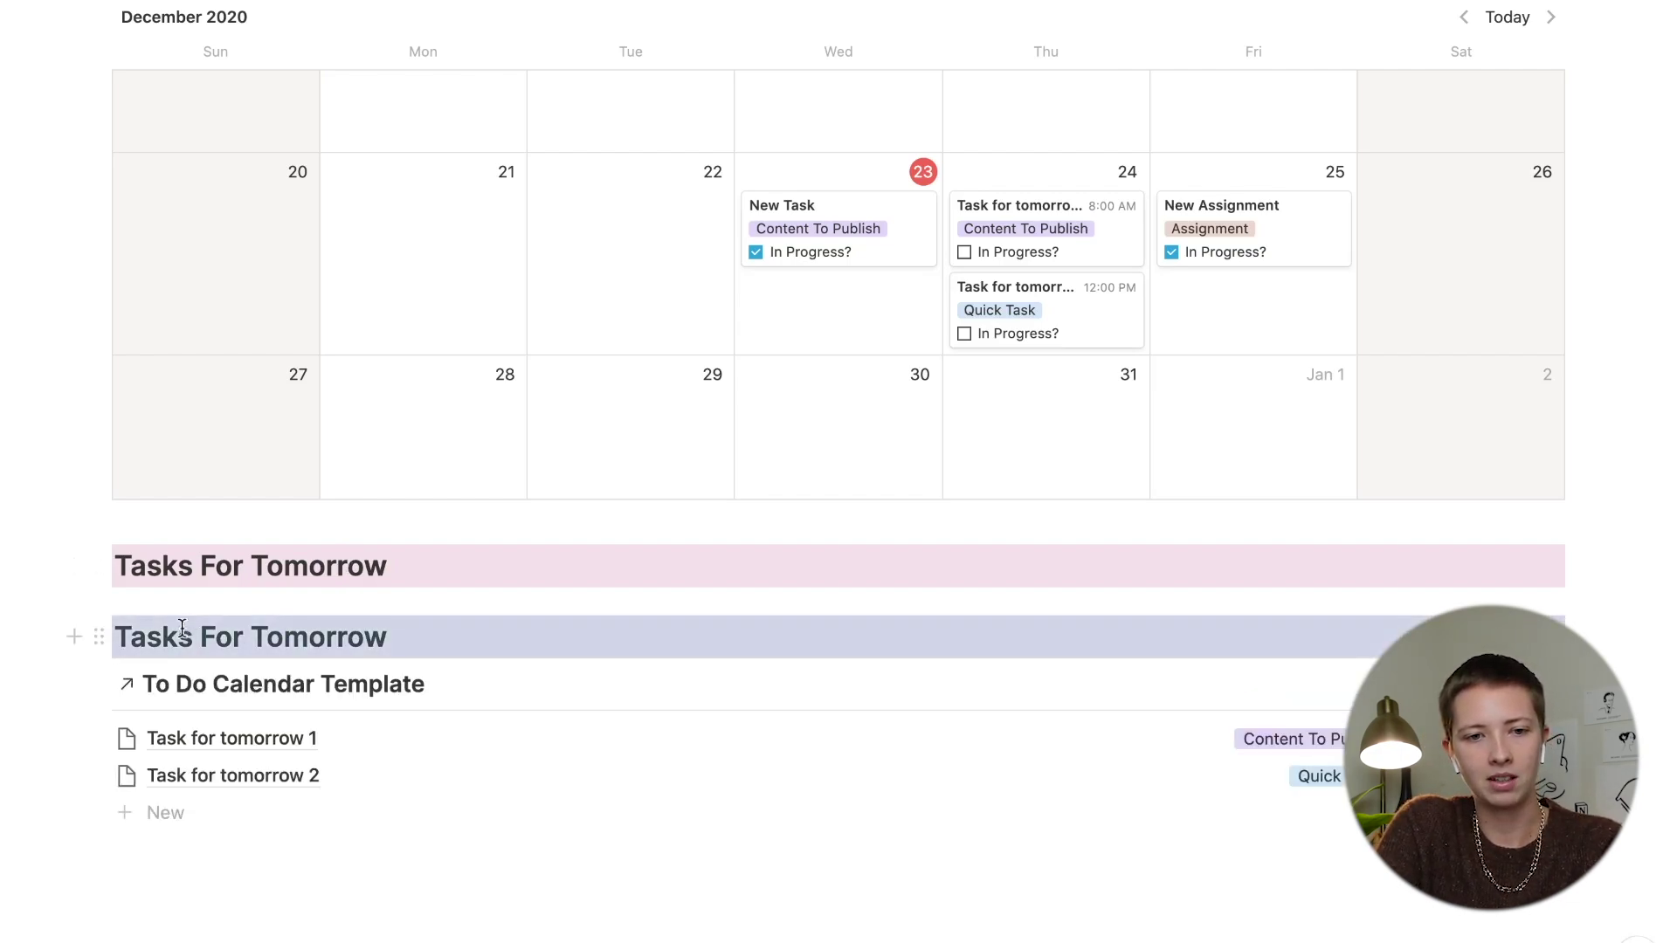
left_click_drag(99, 636, 1572, 564)
left_click_drag(135, 696, 124, 587)
left_click_drag(854, 603, 885, 603)
Step: Give the duplicated heading a gray background and rename it Google Calendar
left_click(1028, 556)
mouse_move(898, 694)
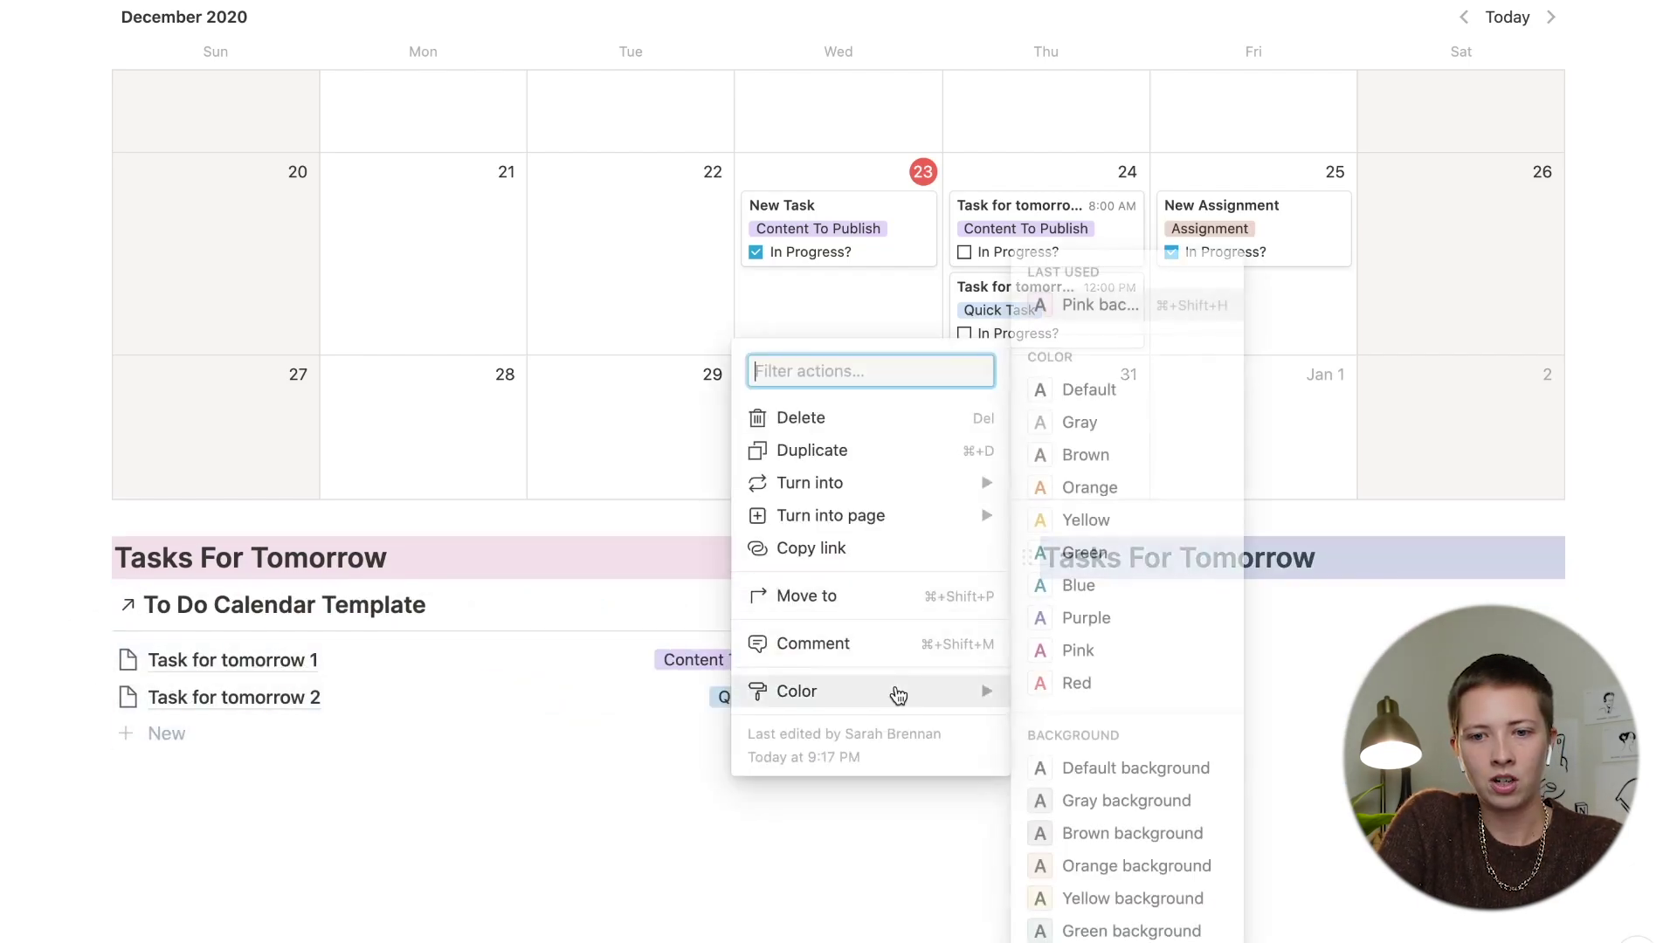
left_click(1087, 800)
left_click_drag(1357, 558, 1050, 556)
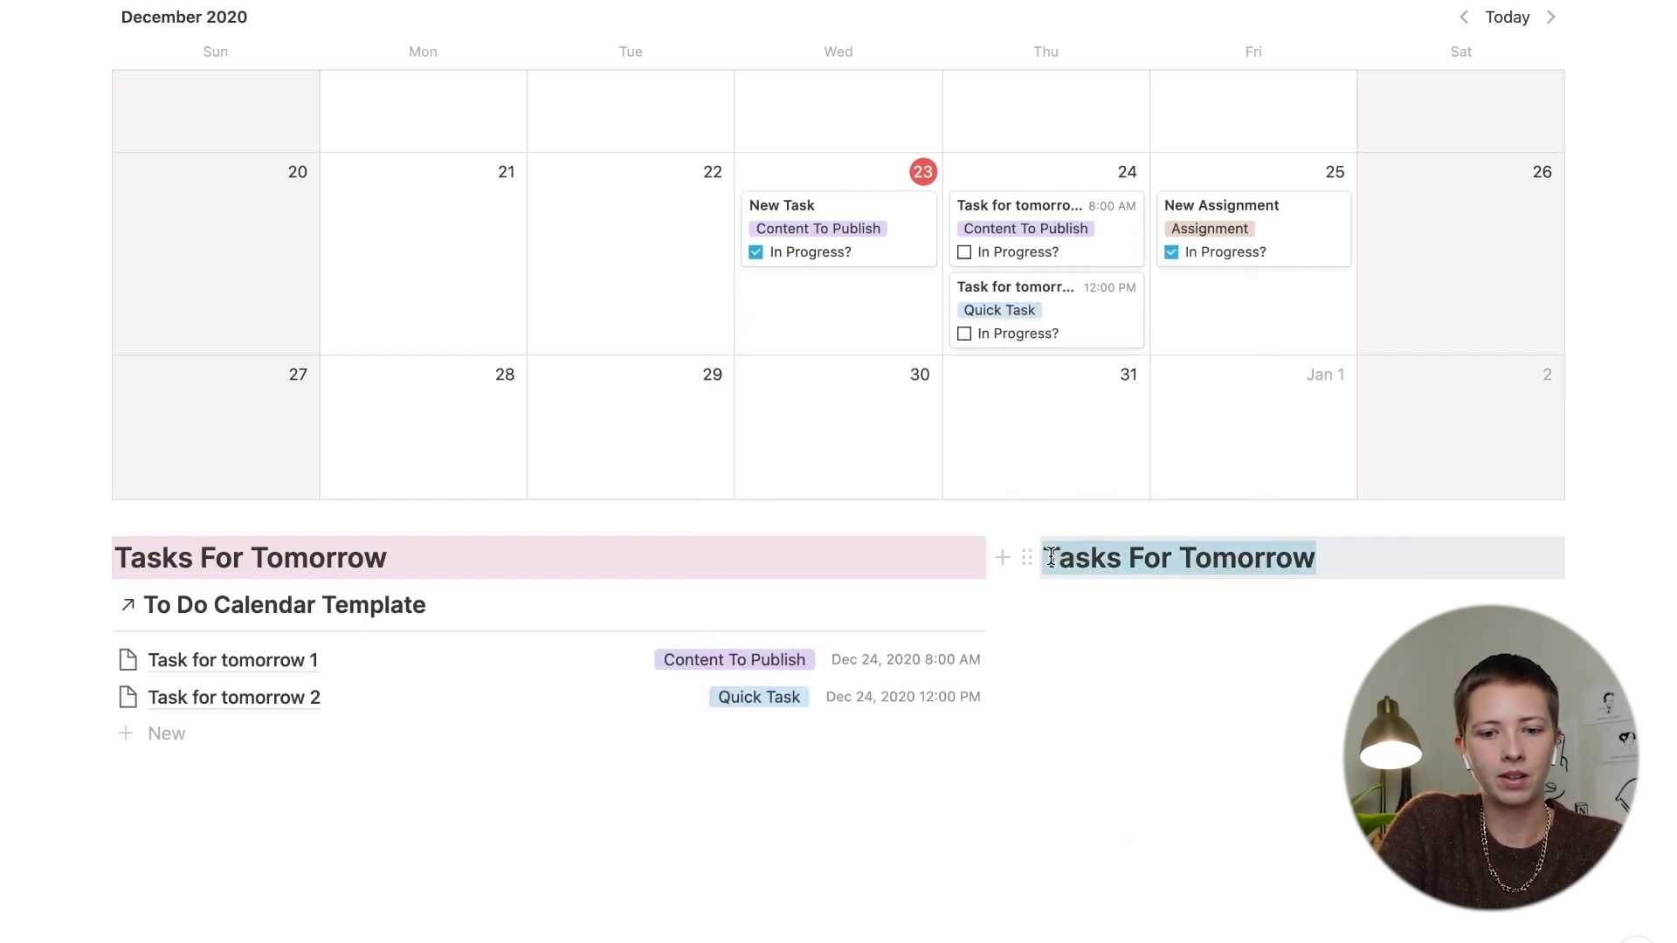
type("Google C")
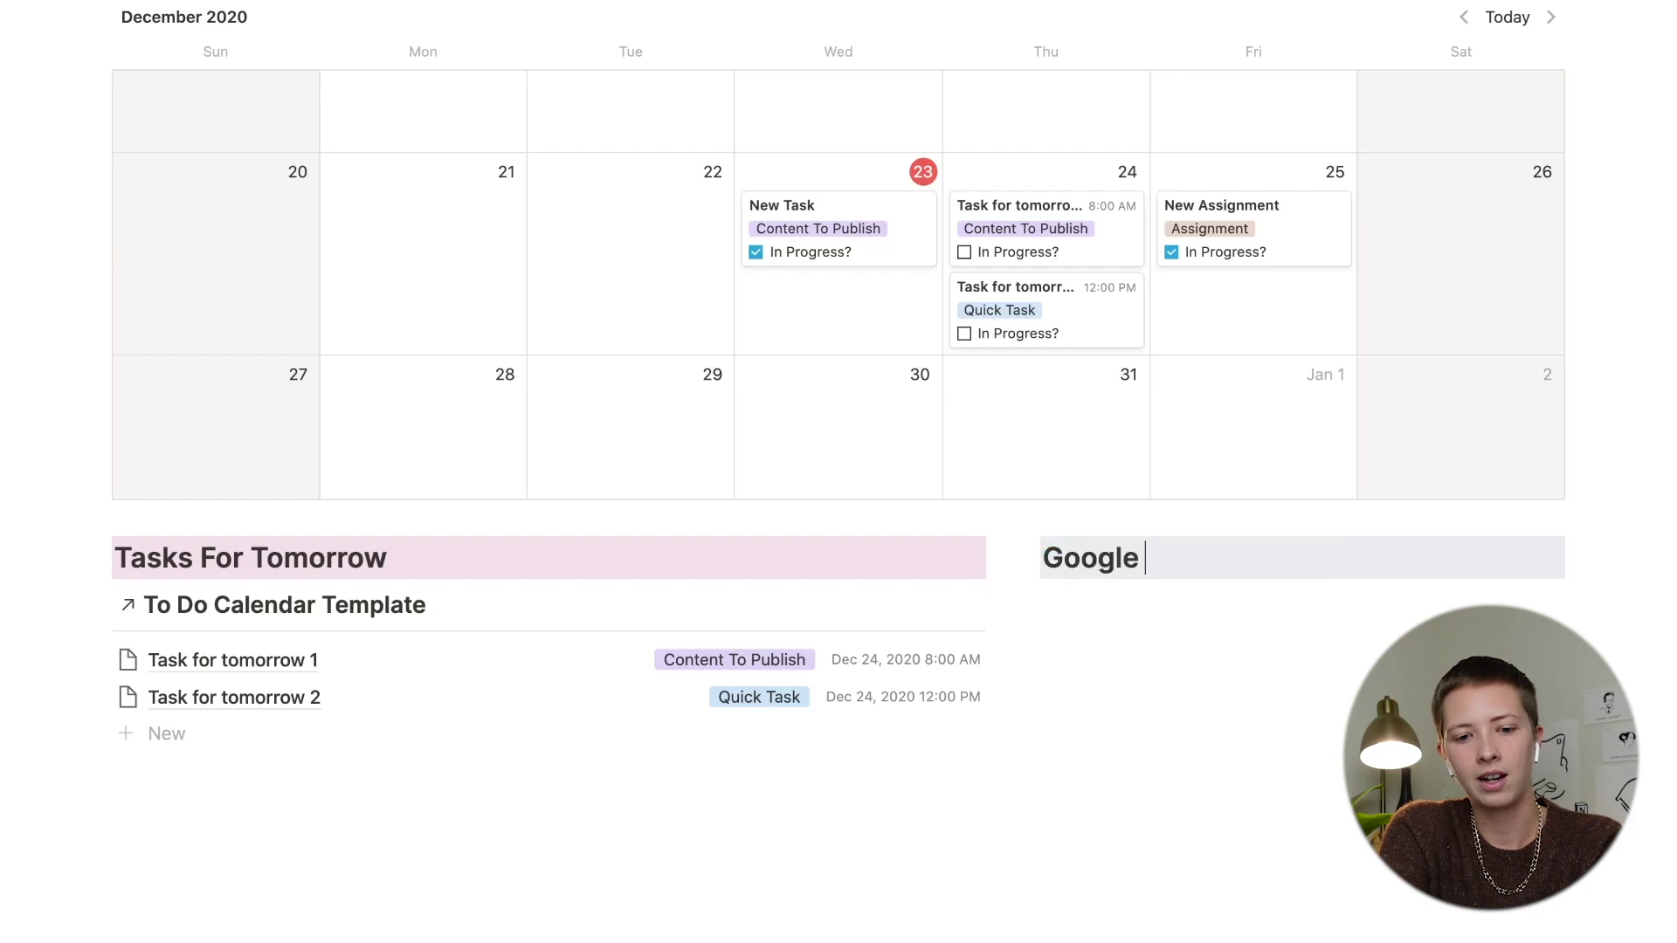
type("alenda")
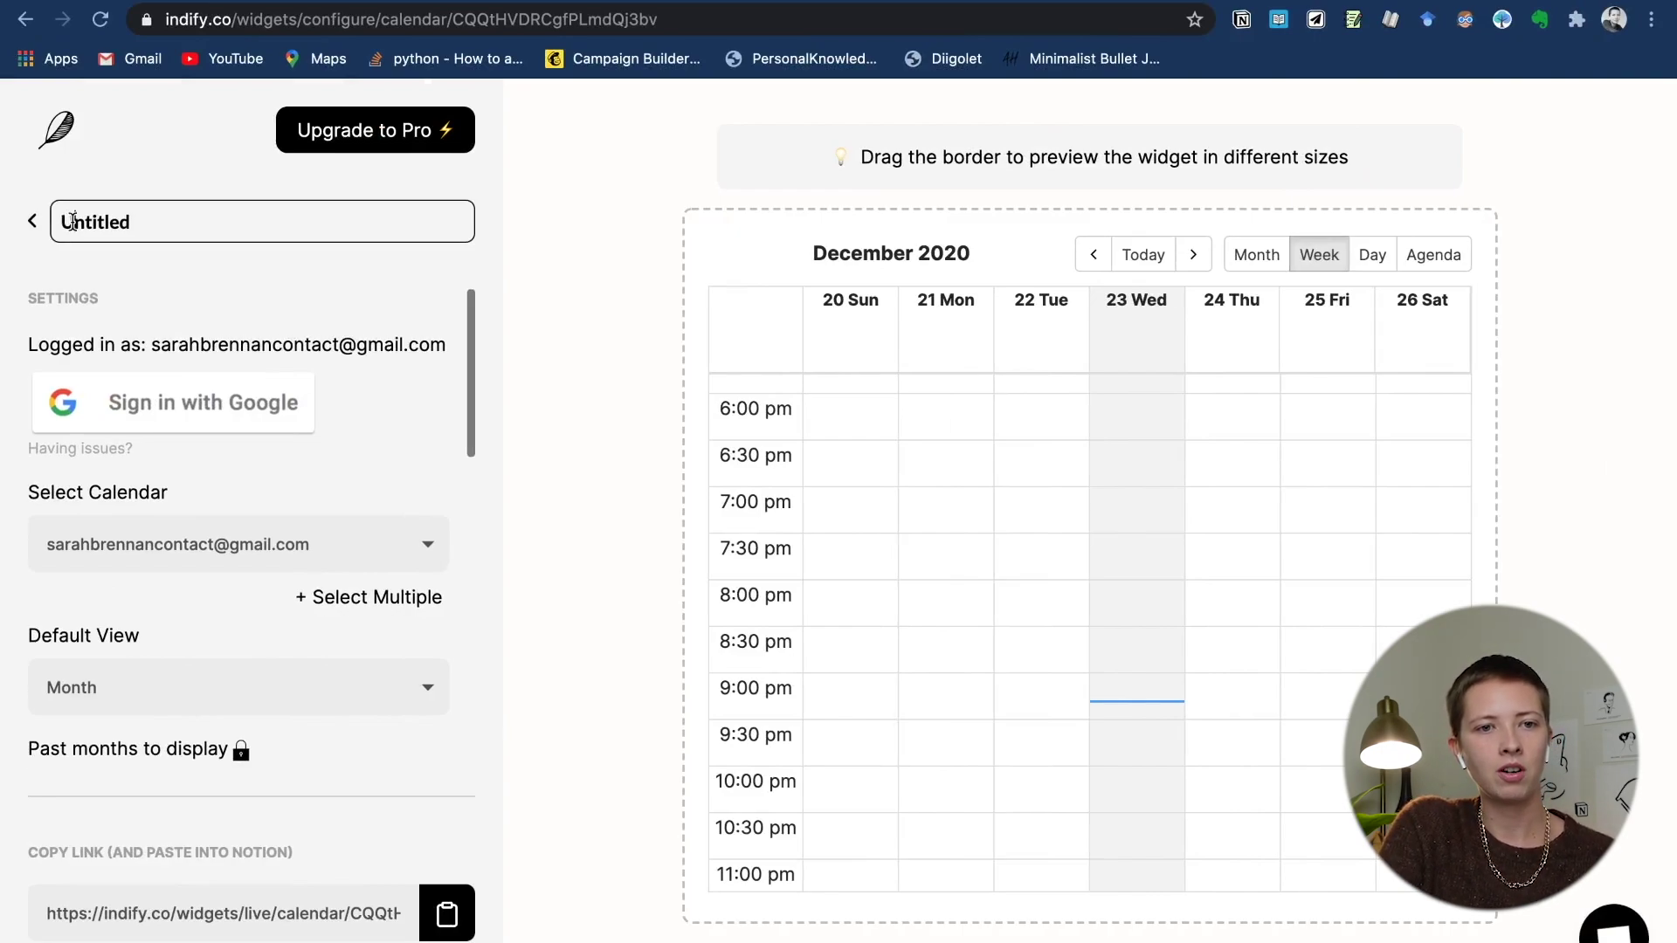
Step: Copy the calendar widget link from Indify and create an embed from it under the Google Calendar heading in Notion
left_click(36, 221)
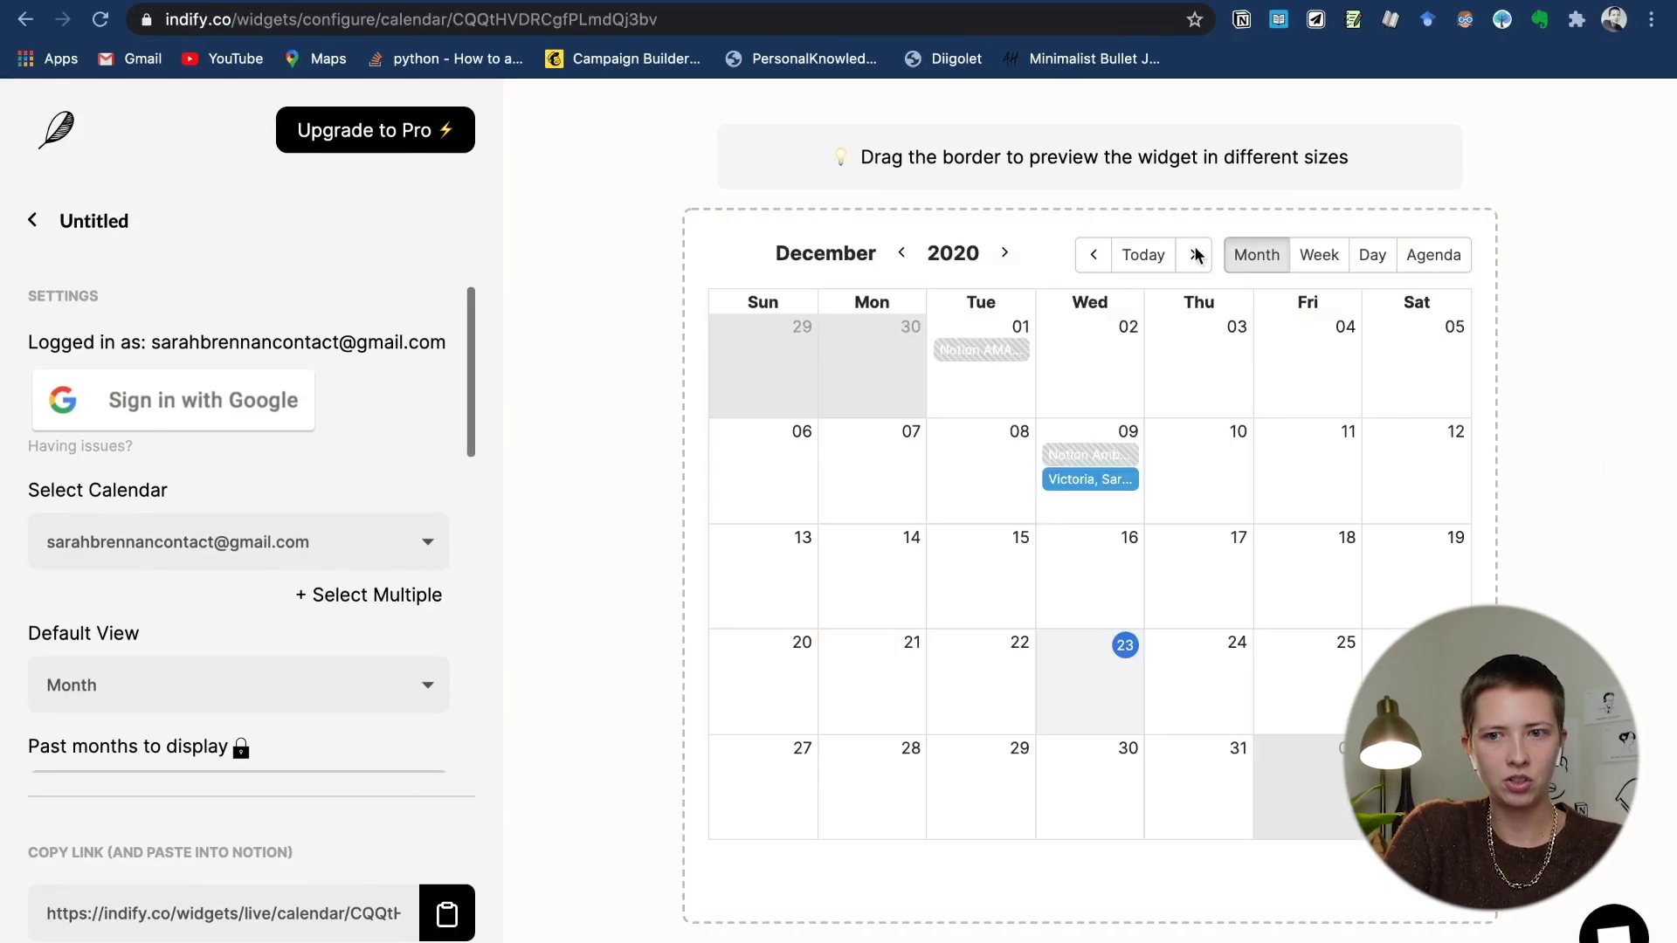
left_click(463, 910)
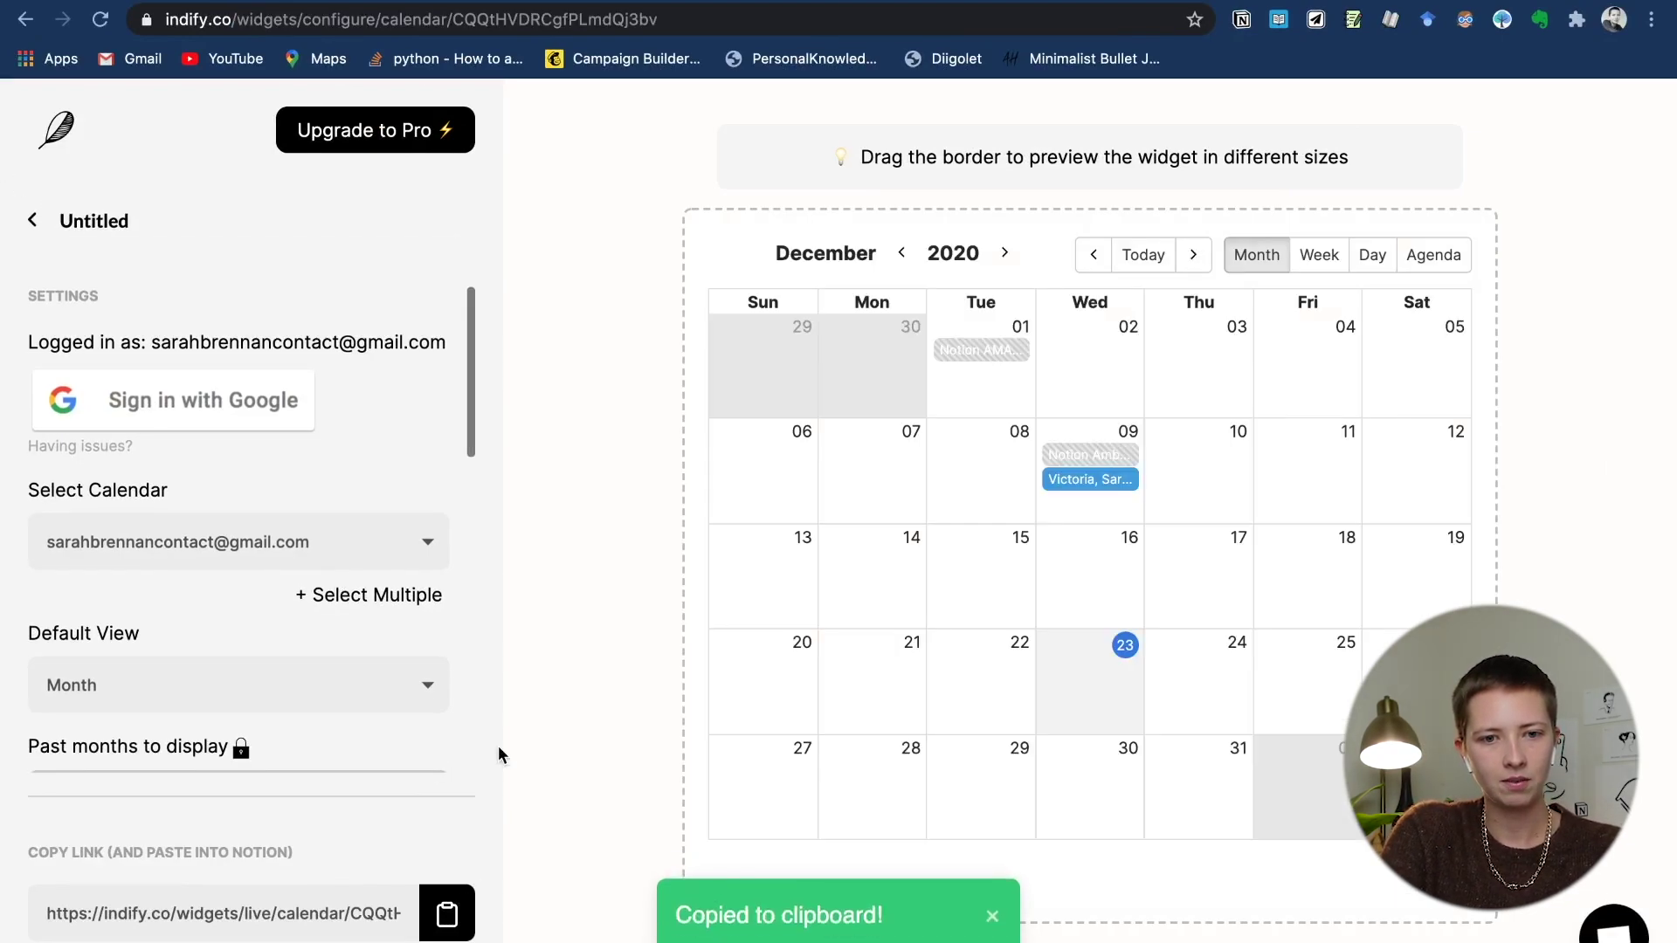
key("ctrl+Right")
key("ctrl+v")
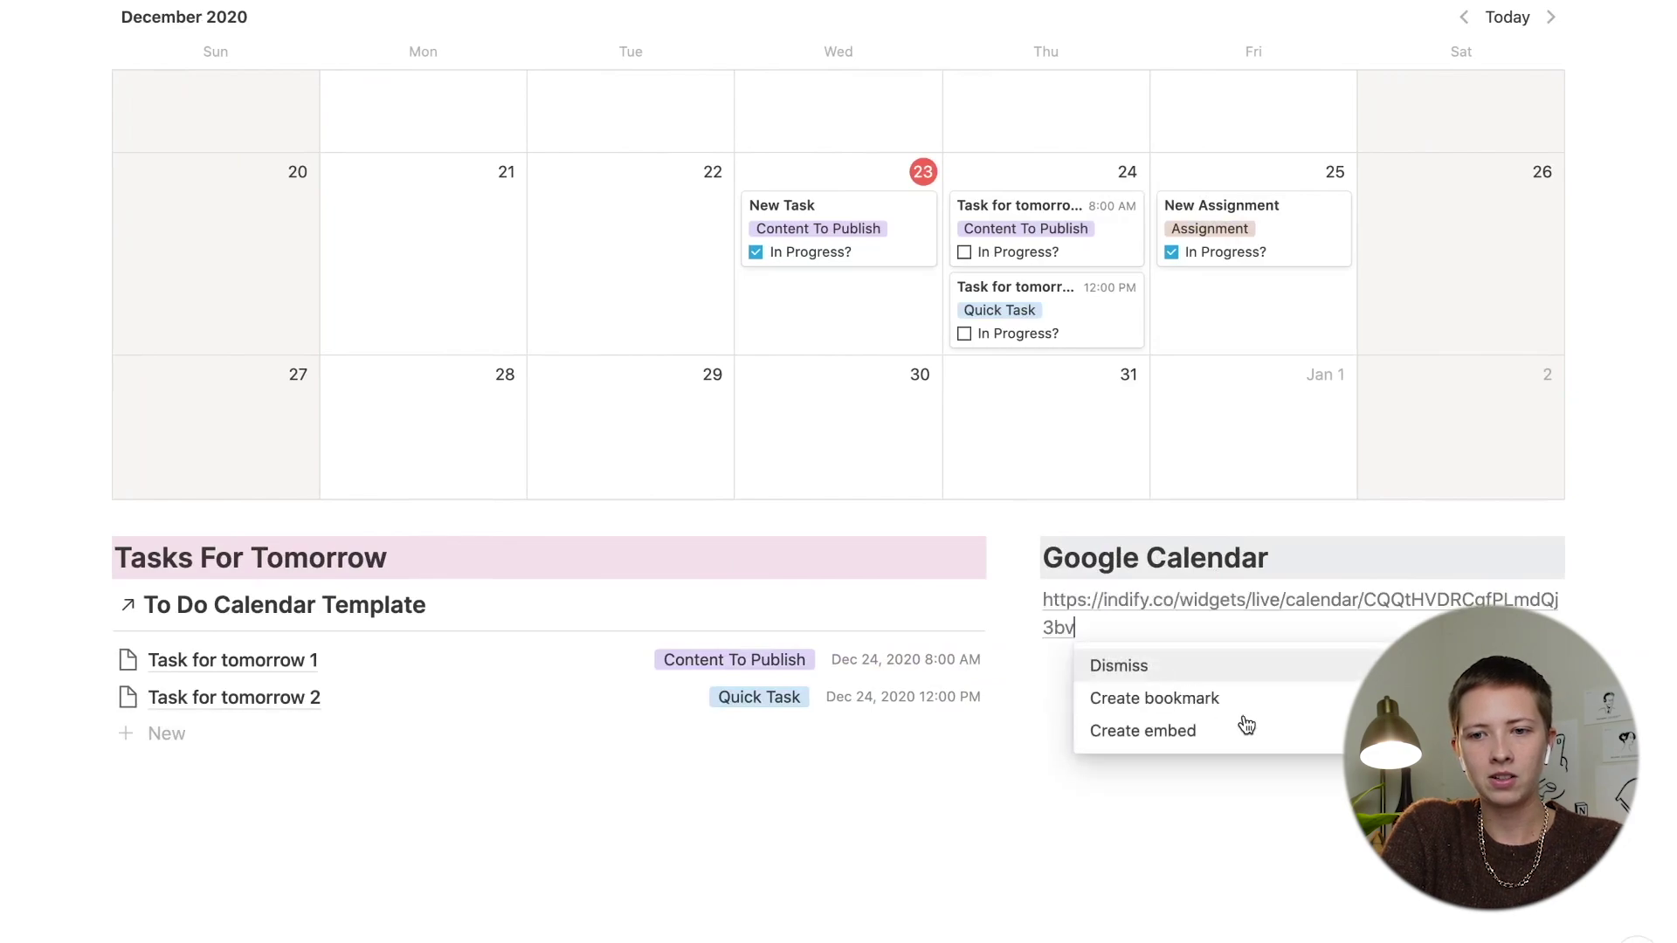
left_click(1195, 731)
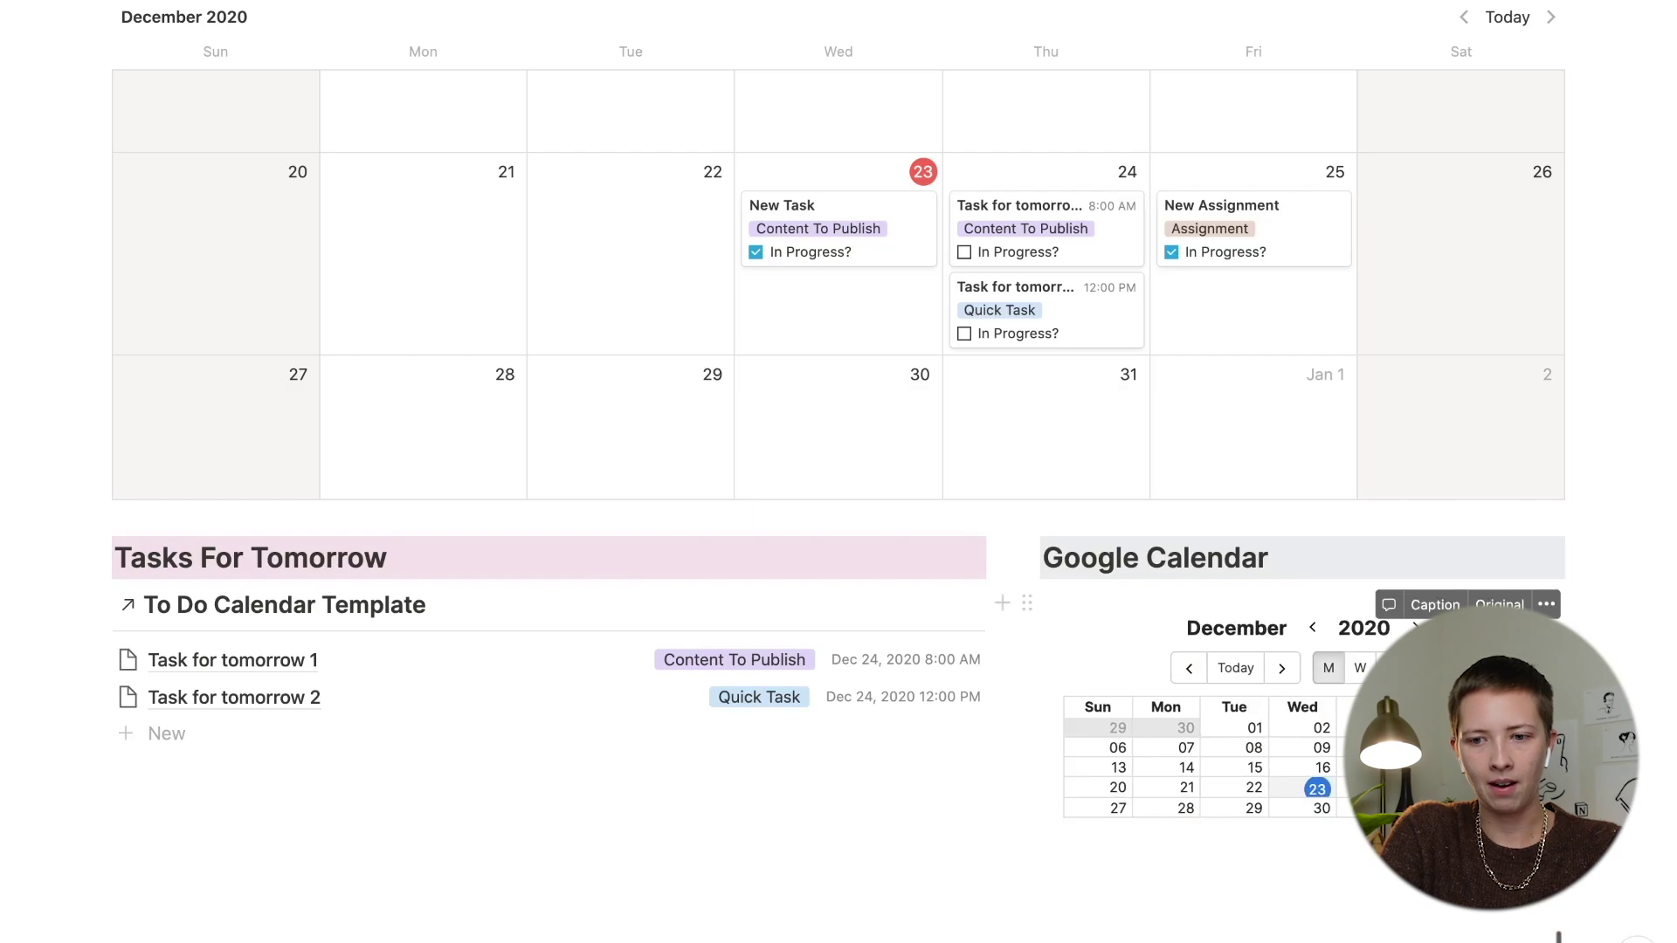
Step: Make the embedded Google Calendar taller, then preview its week view and return it to month view
scroll(1276, 865, "down", 4)
left_click_drag(1299, 764, 1306, 845)
scroll(1360, 472, "up", 1)
left_click(1360, 469)
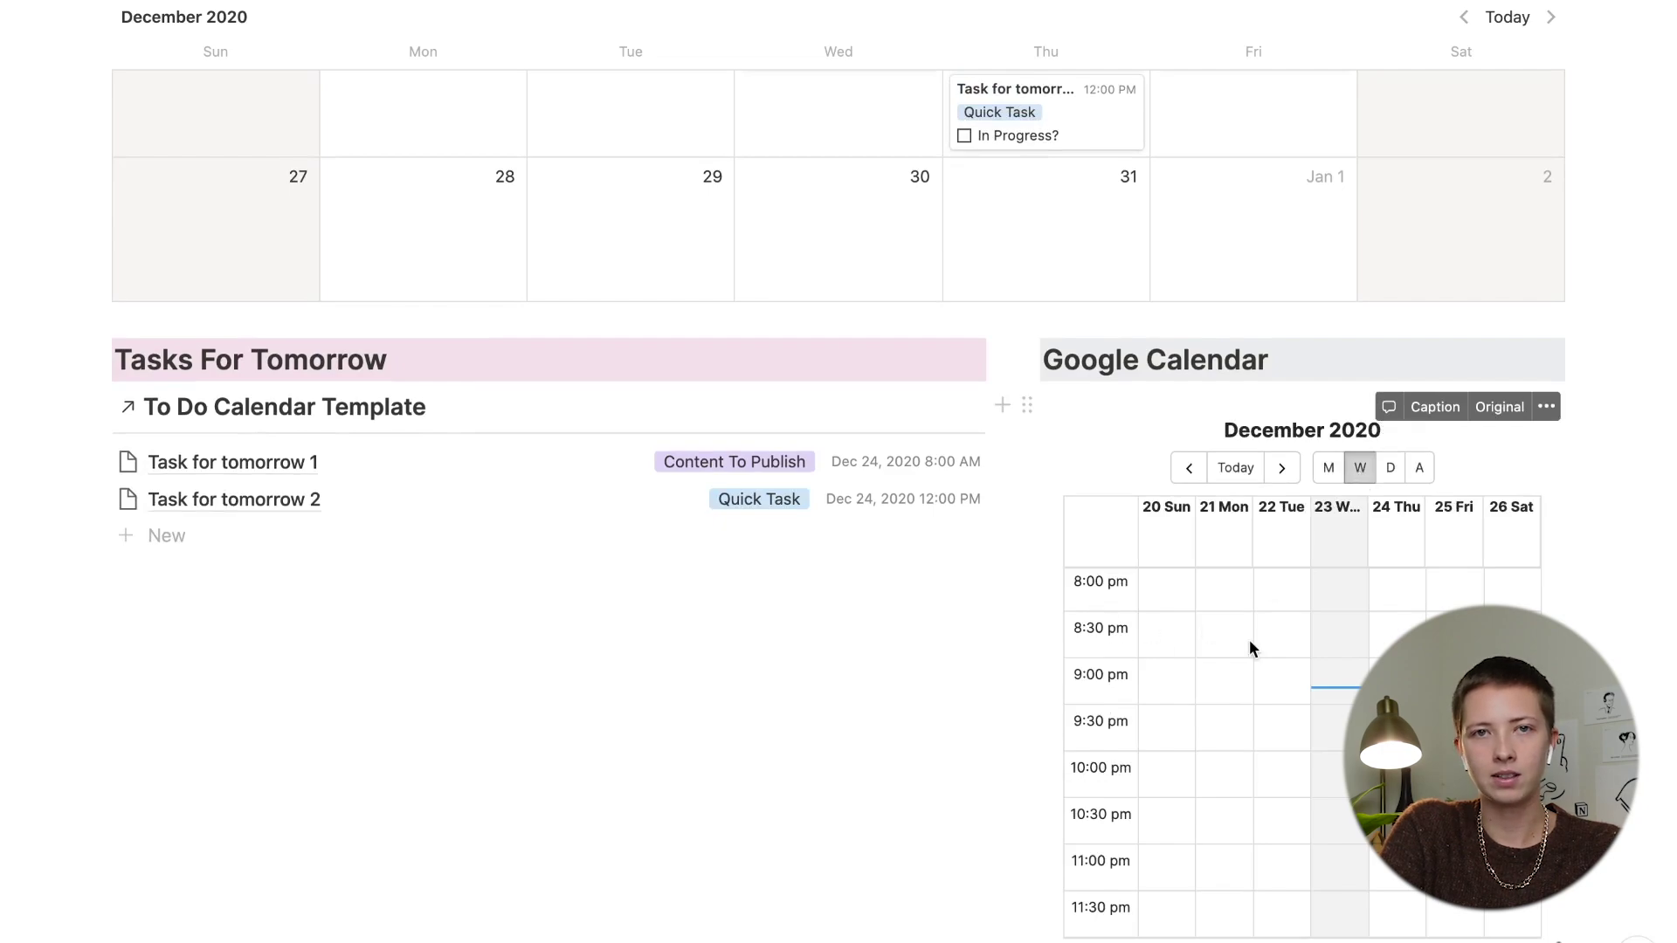
left_click(1328, 467)
scroll(1328, 467, "down", 1)
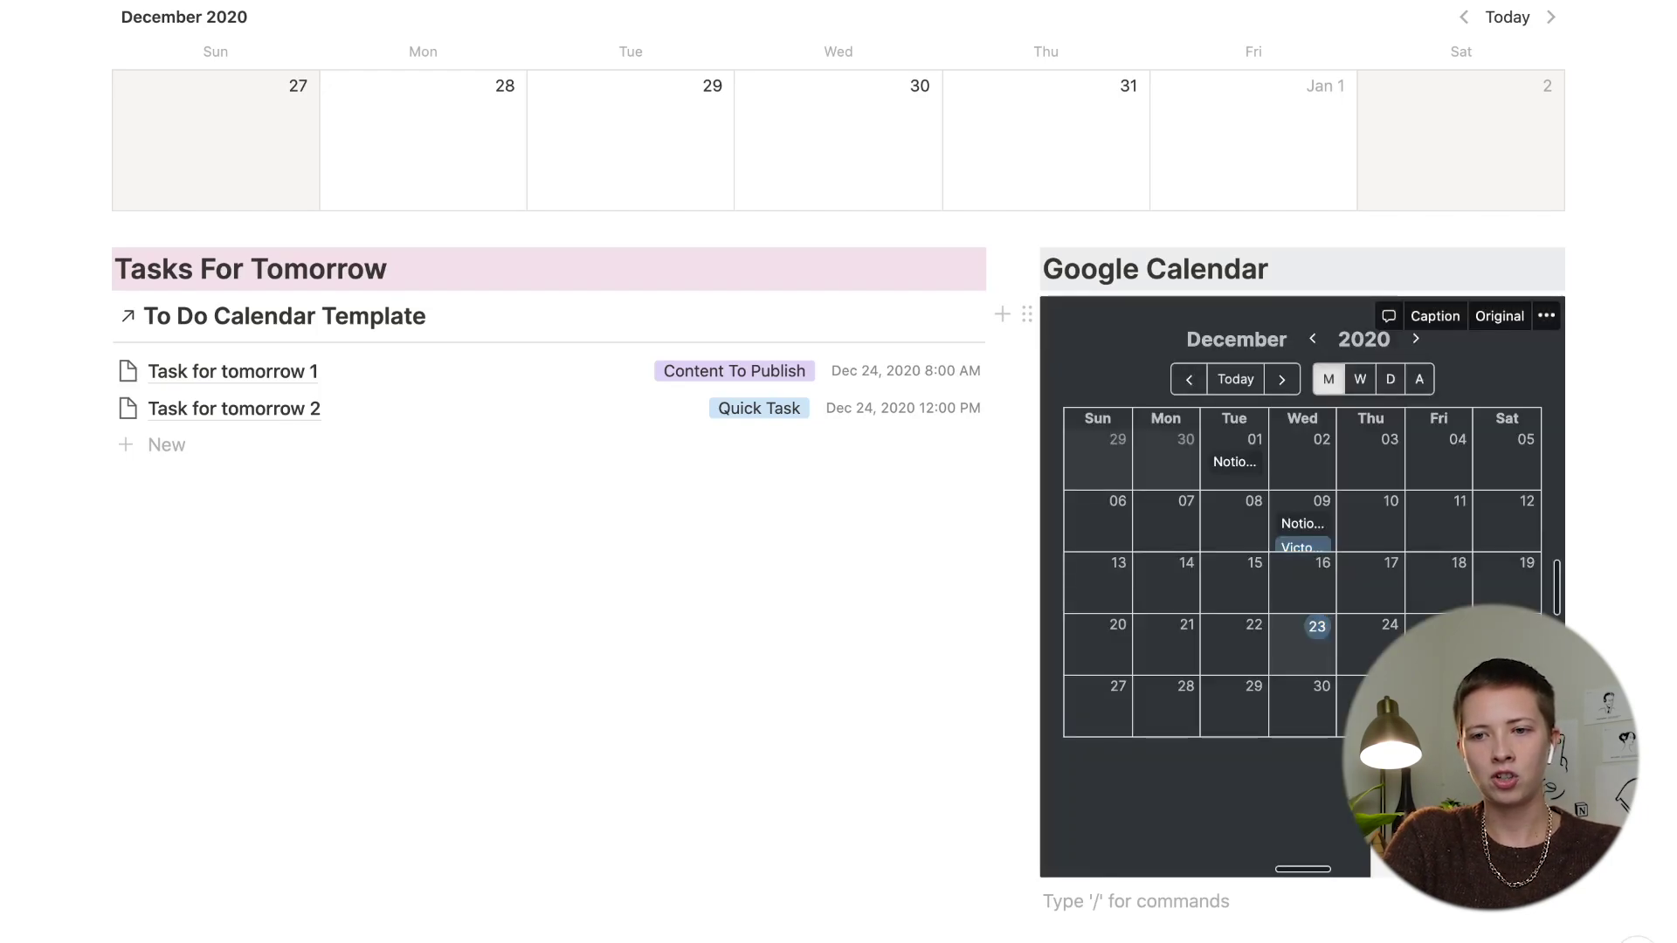
Step: Switch Notion to dark mode and review the whole dashboard in the dark theme
left_click(879, 820)
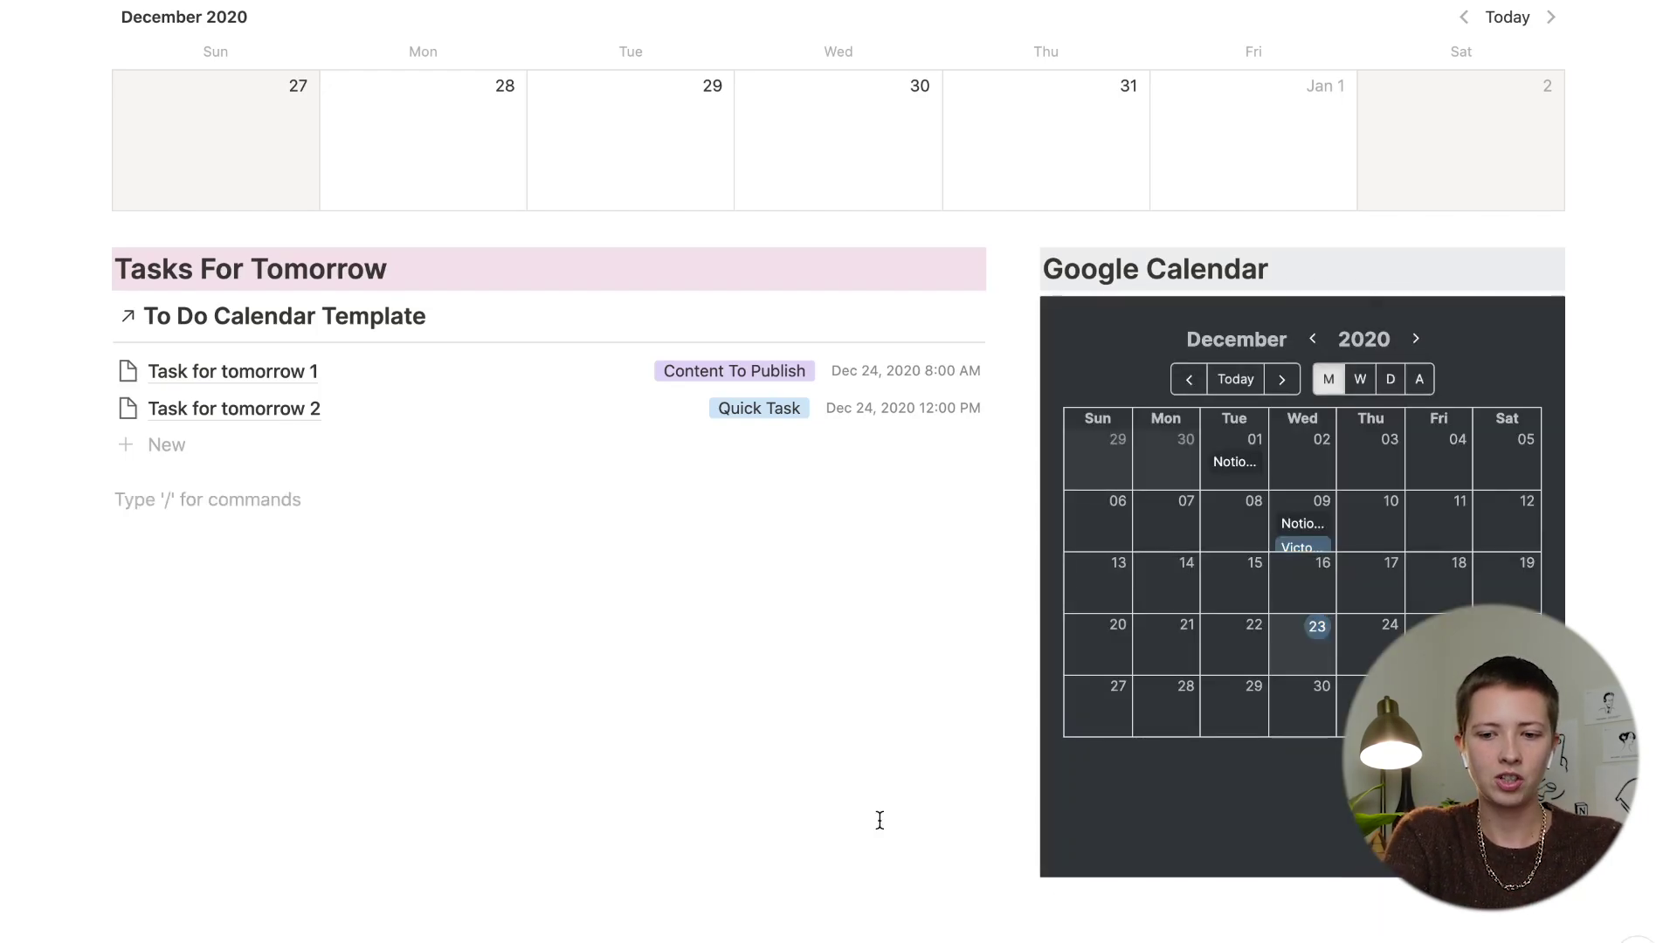
key("super+shift+l")
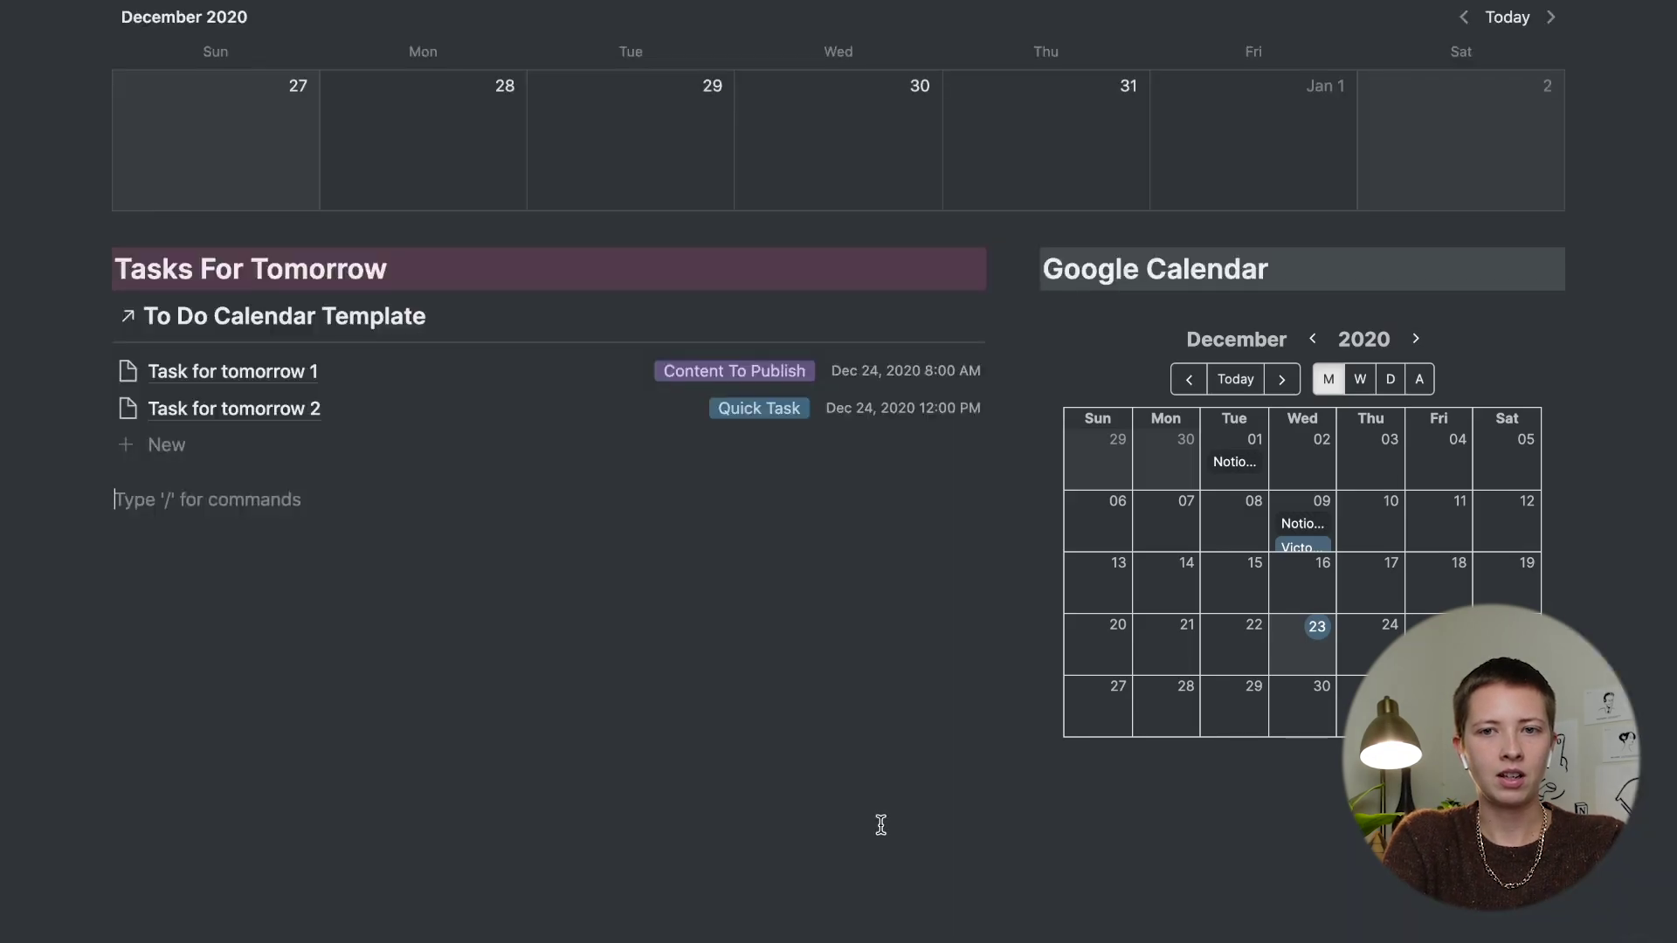
scroll(880, 824, "up", 4)
scroll(880, 824, "down", 2)
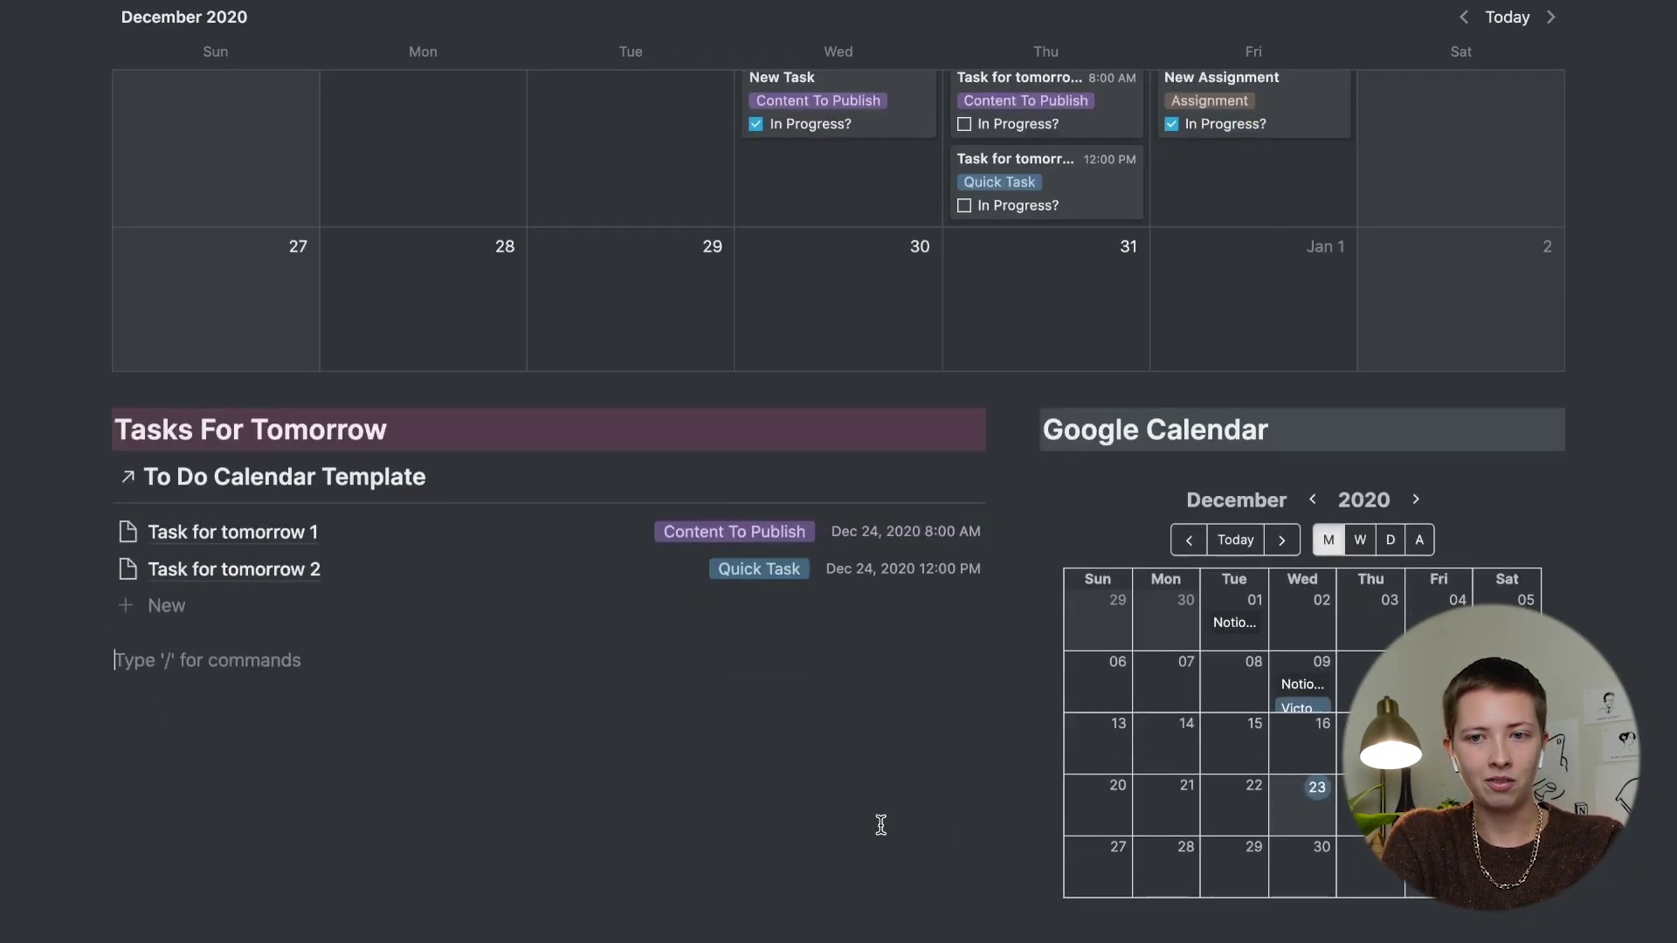
scroll(880, 824, "up", 2)
scroll(885, 832, "up", 3)
scroll(884, 832, "down", 10)
scroll(883, 832, "up", 7)
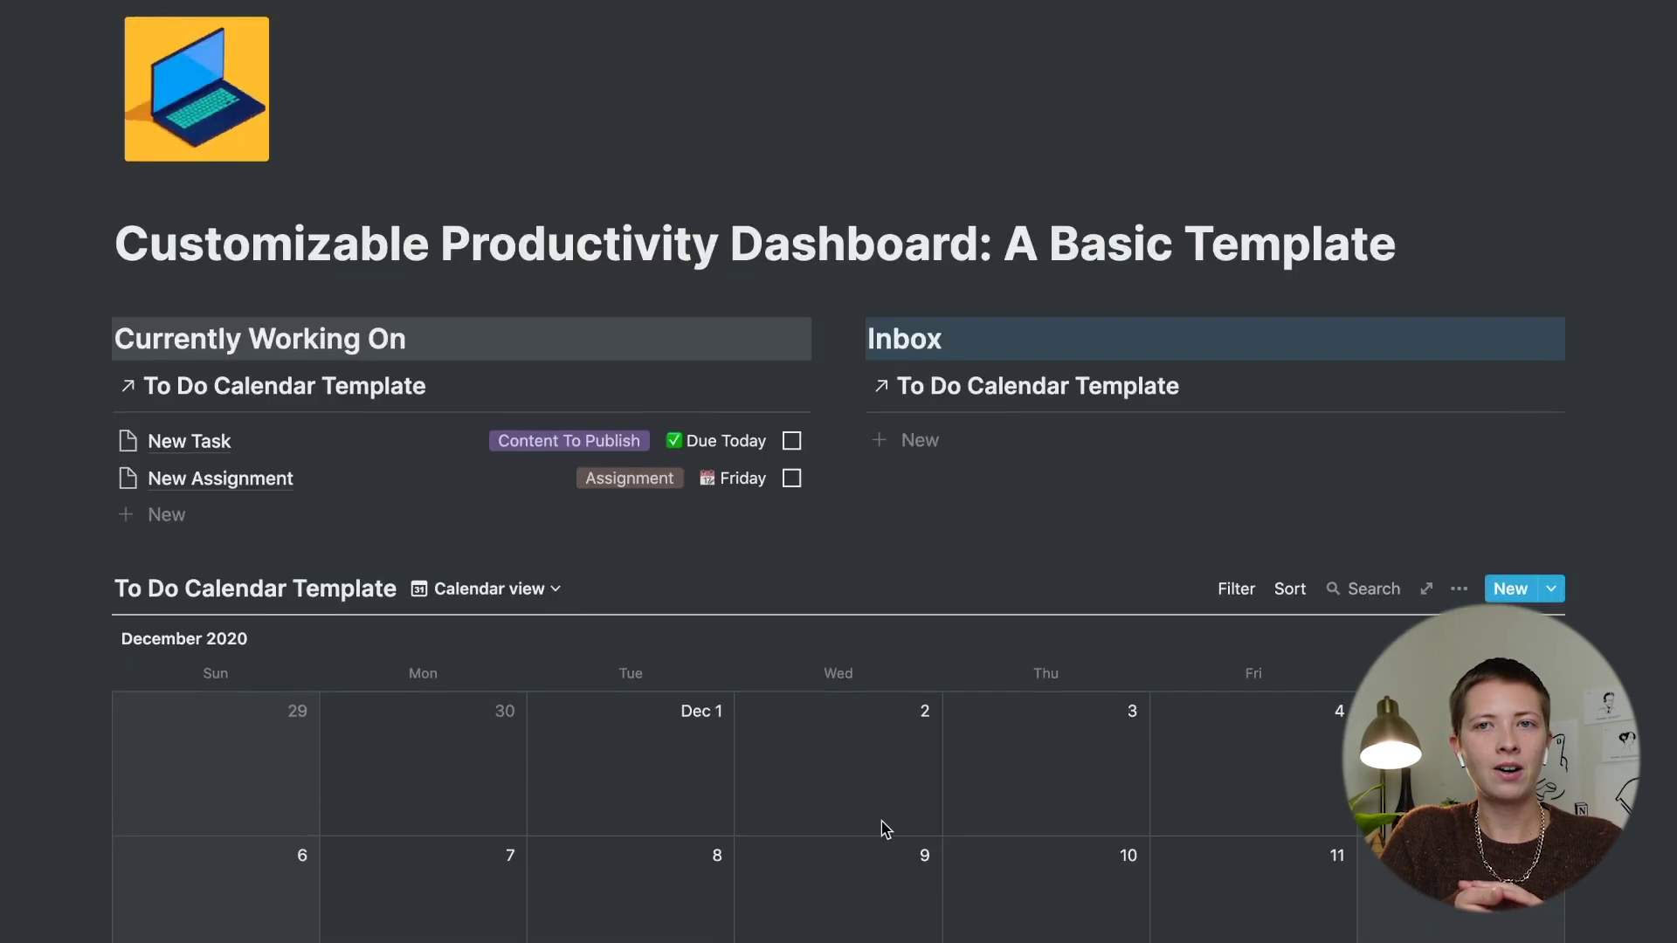